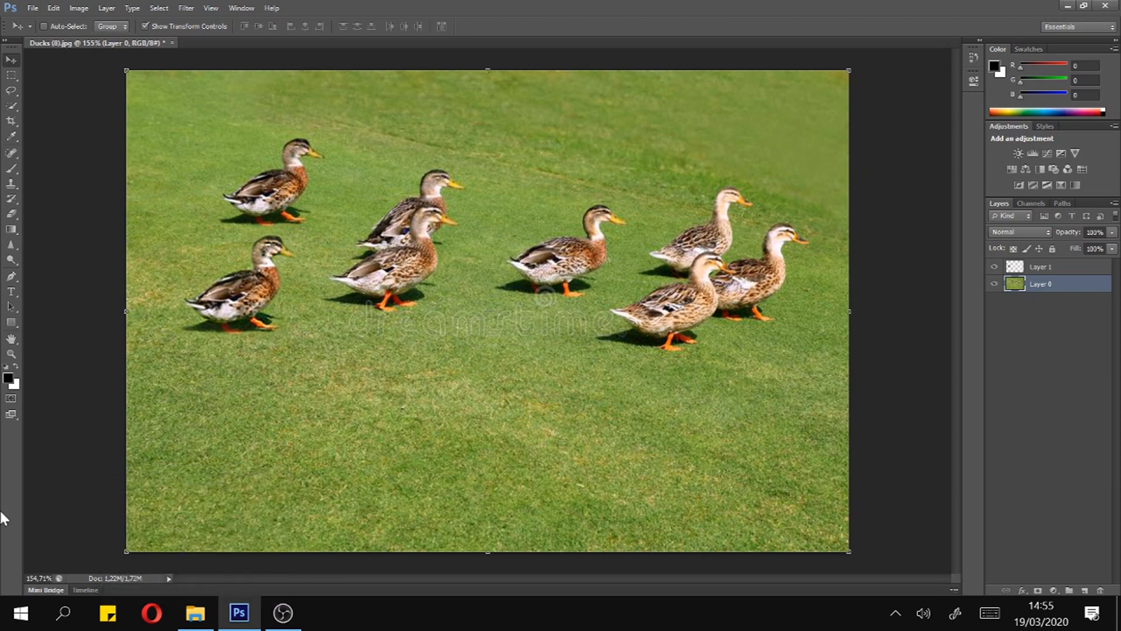
{"action": "left_click", "coordinate": [213, 613]}
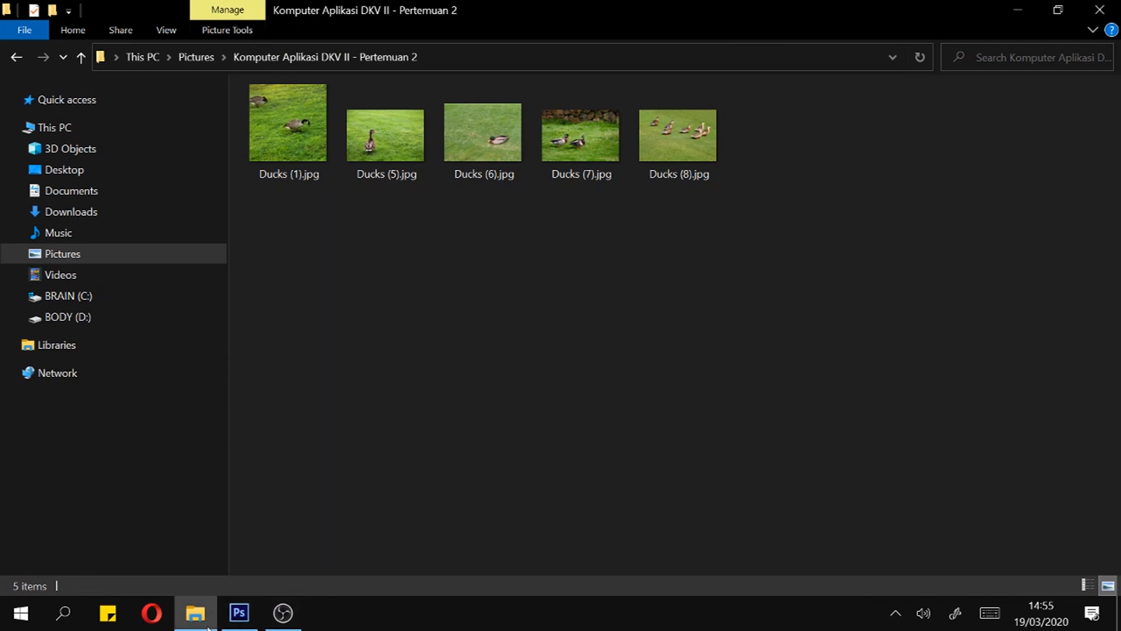
{"action": "left_click", "coordinate": [238, 613]}
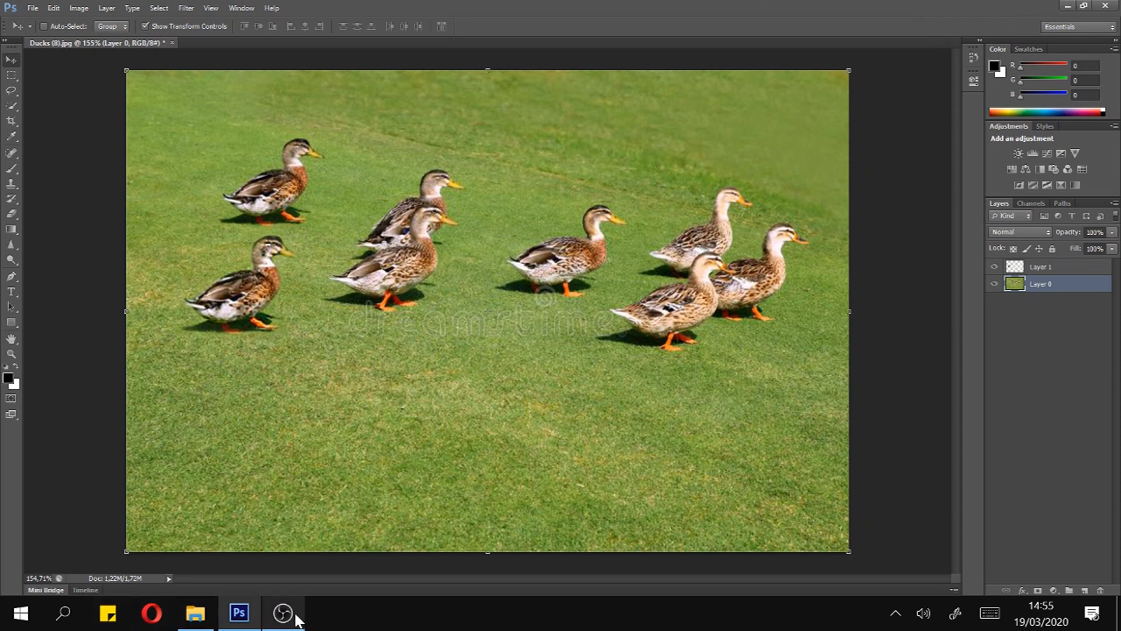
{"action": "mouse_move", "coordinate": [281, 613]}
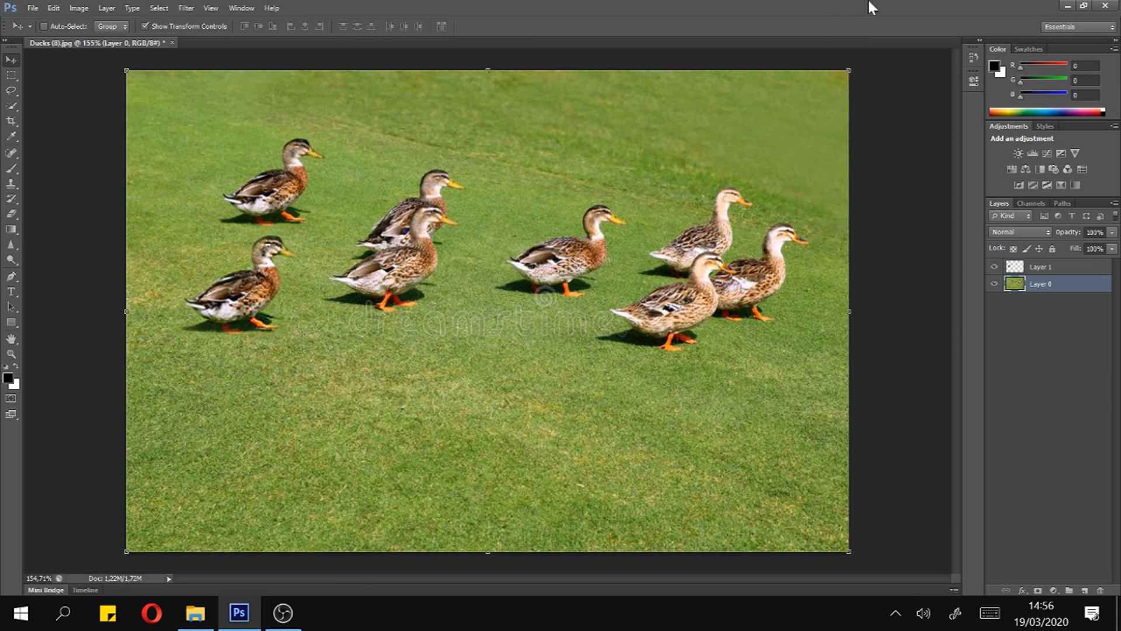
{"action": "left_click", "coordinate": [29, 7]}
{"action": "left_click", "coordinate": [485, 4]}
{"action": "left_click", "coordinate": [32, 10]}
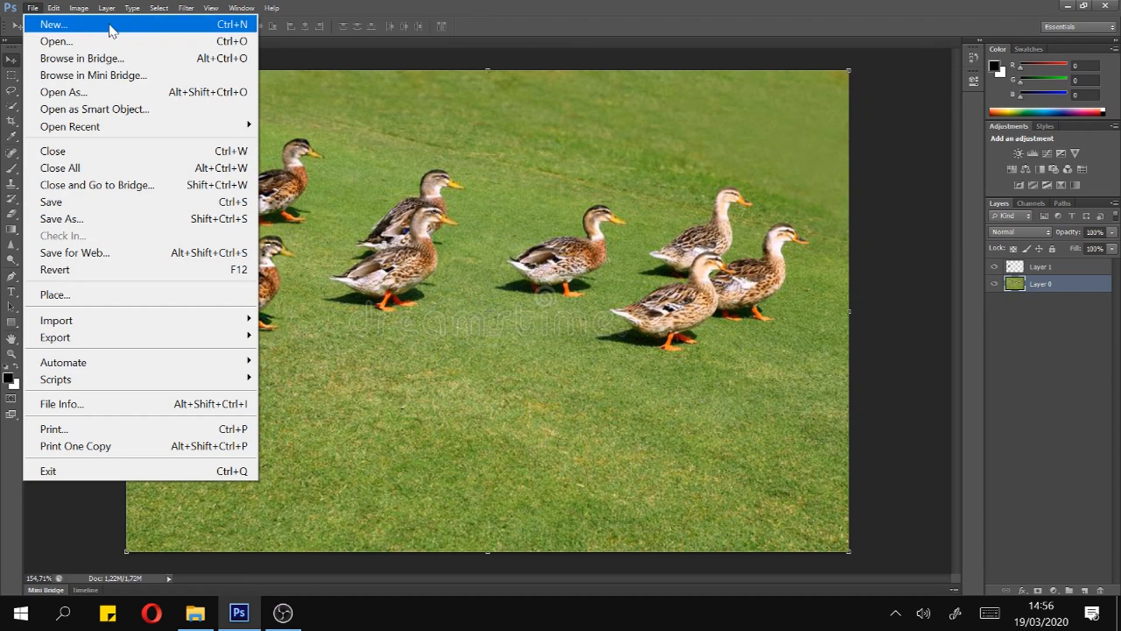
{"action": "left_click", "coordinate": [505, 8]}
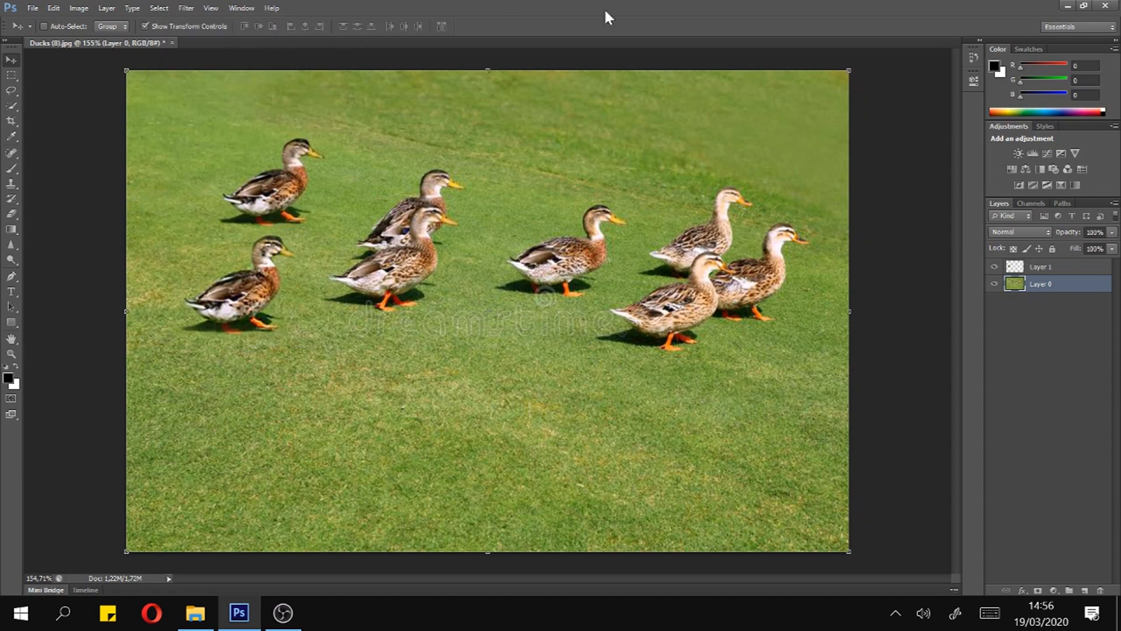
{"action": "left_click", "coordinate": [1068, 6]}
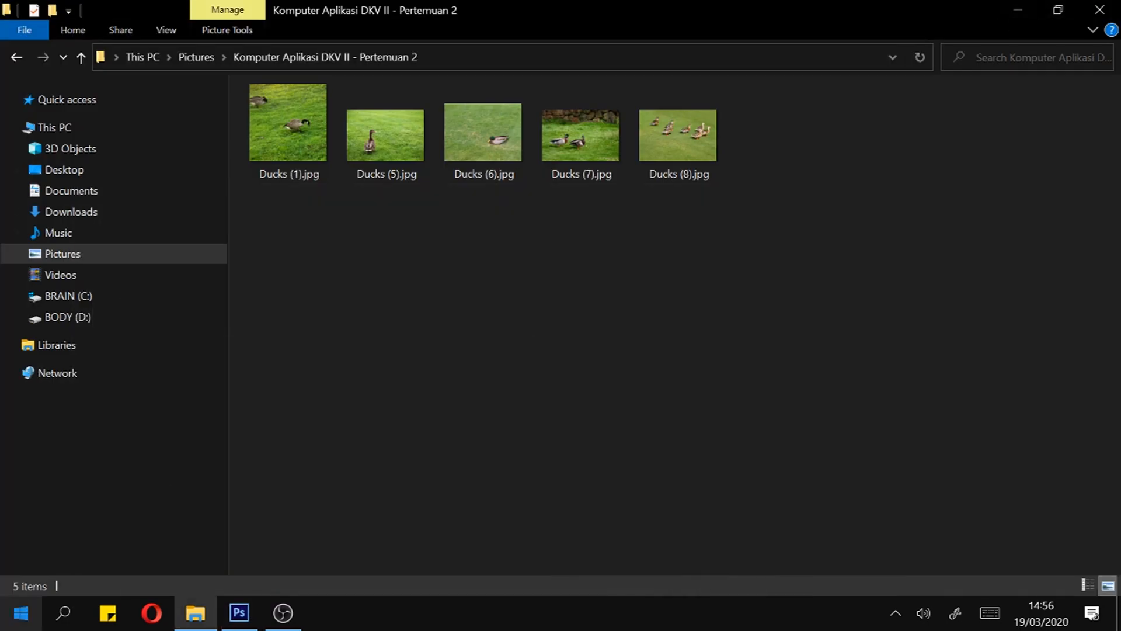
{"action": "left_click", "coordinate": [238, 613]}
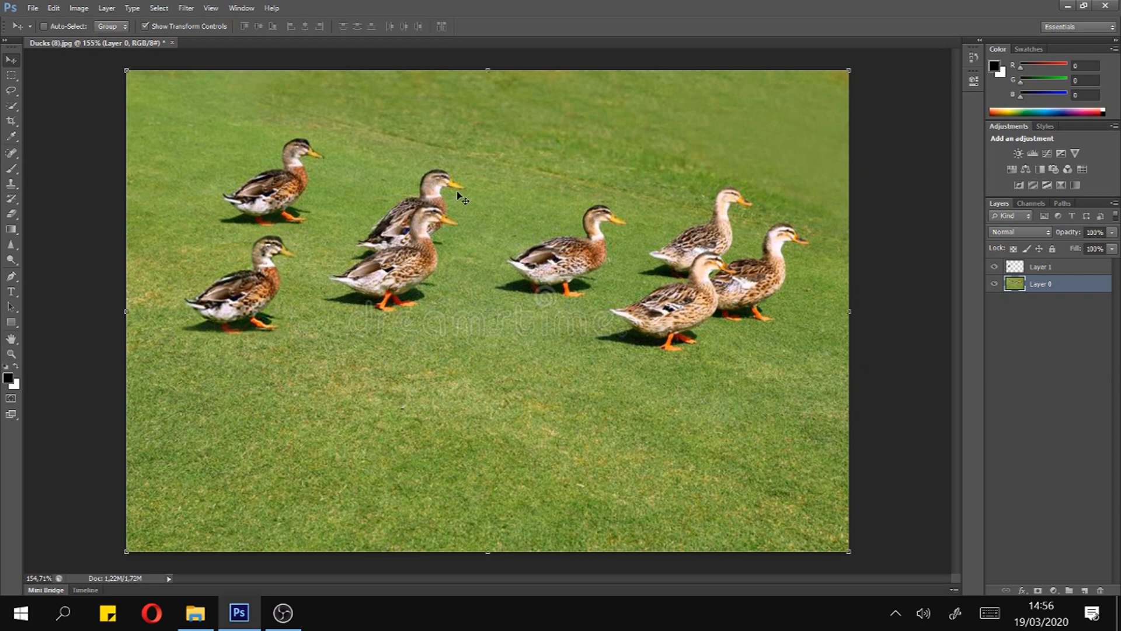
Compare the duck image with Layer 1 hidden and shown, leaving the layer visible, and activate the Lasso tool
{"action": "left_click", "coordinate": [994, 267]}
{"action": "left_click", "coordinate": [994, 267]}
{"action": "left_click", "coordinate": [994, 267]}
{"action": "left_click", "coordinate": [994, 267]}
{"action": "left_click", "coordinate": [995, 267]}
{"action": "left_click", "coordinate": [994, 267]}
{"action": "left_click", "coordinate": [994, 266]}
{"action": "left_click", "coordinate": [994, 267]}
{"action": "left_click", "coordinate": [10, 88]}
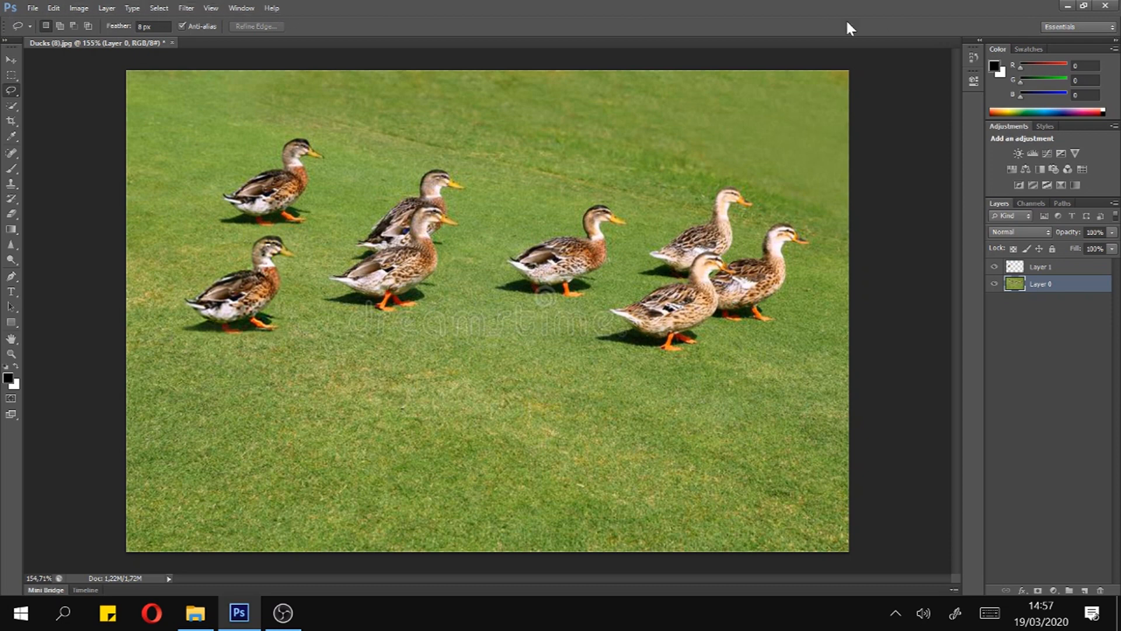
Close the duck image, saving it as Ducks (8).psd in Photoshop format in the Komputer Aplikasi DKV II - Pertemuan 2 folder
{"action": "left_click", "coordinate": [198, 616]}
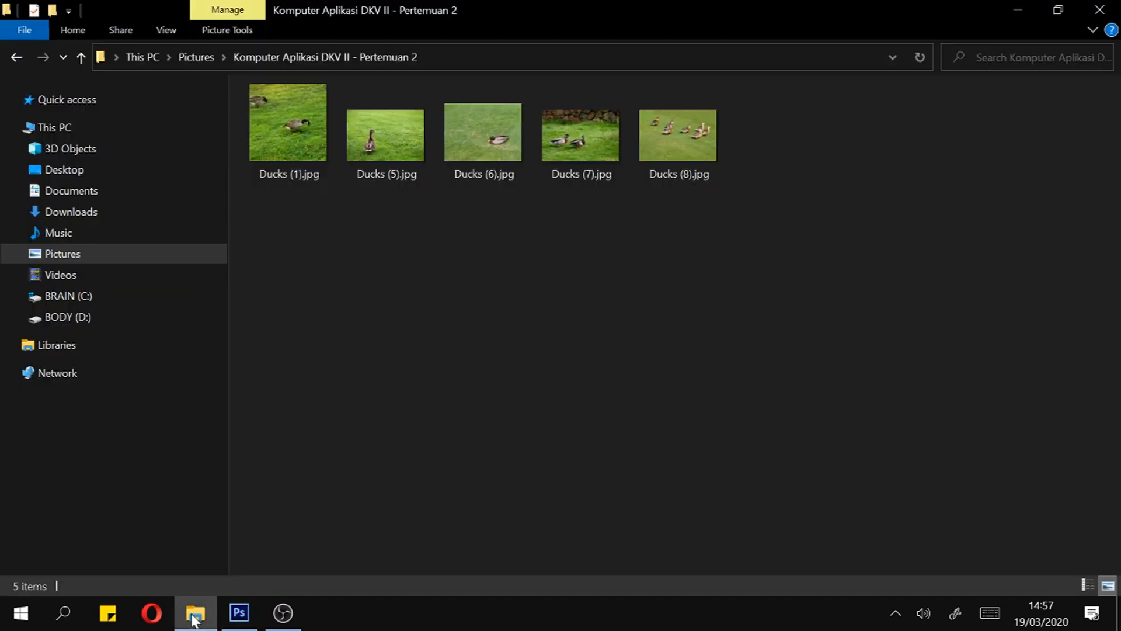
{"action": "left_click", "coordinate": [239, 612]}
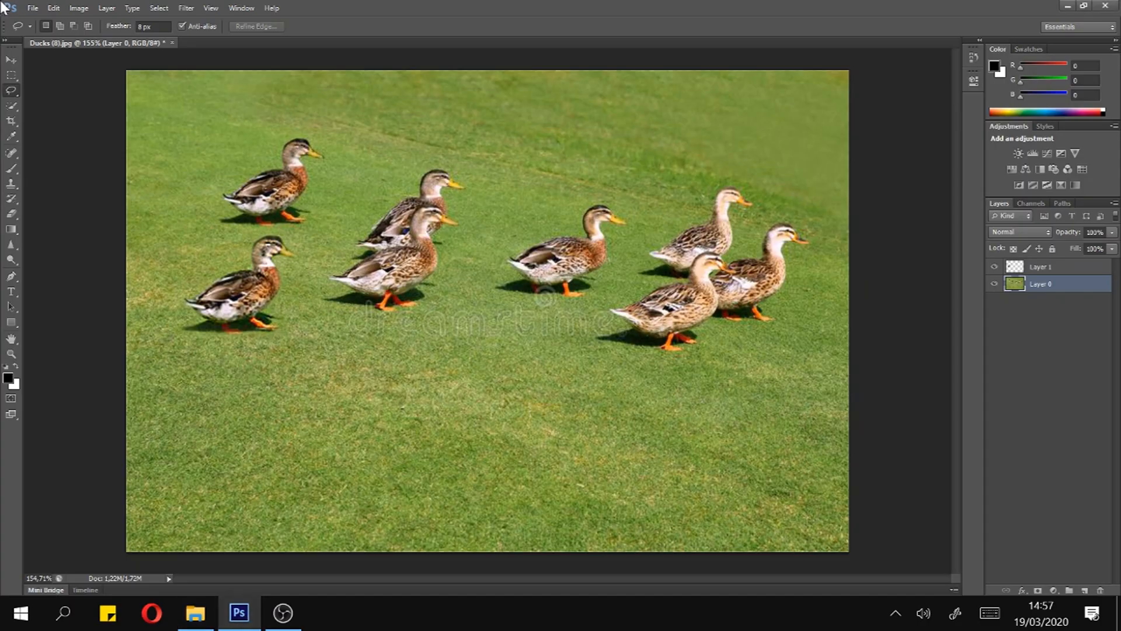
{"action": "left_click", "coordinate": [173, 43]}
{"action": "left_click", "coordinate": [514, 238]}
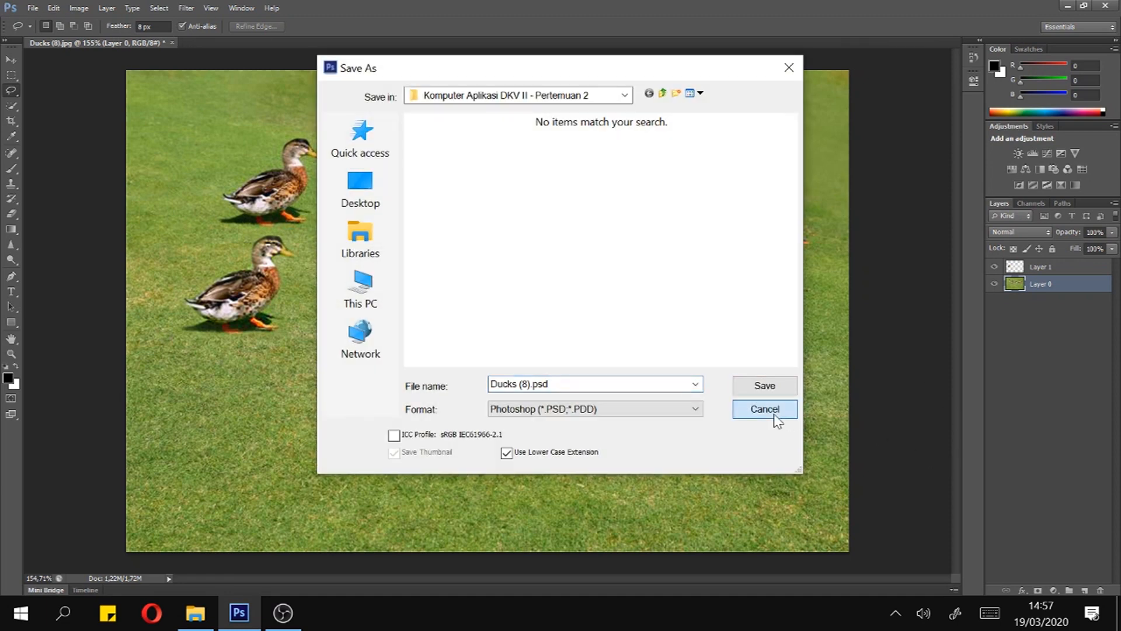
{"action": "left_click", "coordinate": [746, 387]}
{"action": "left_click", "coordinate": [706, 190]}
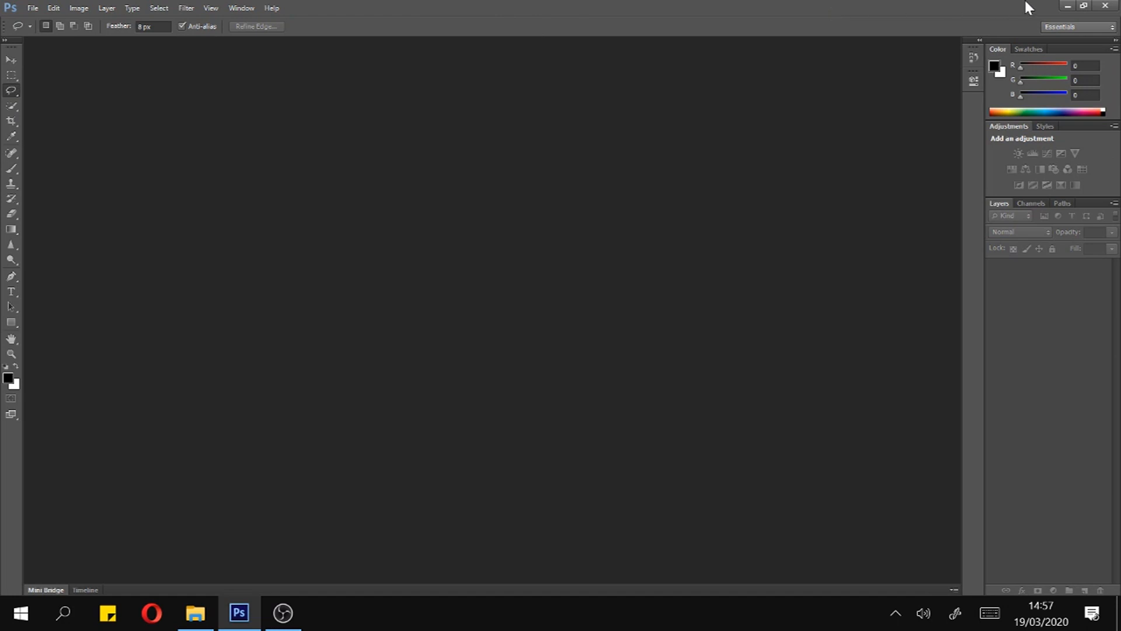
{"action": "left_click", "coordinate": [9, 622]}
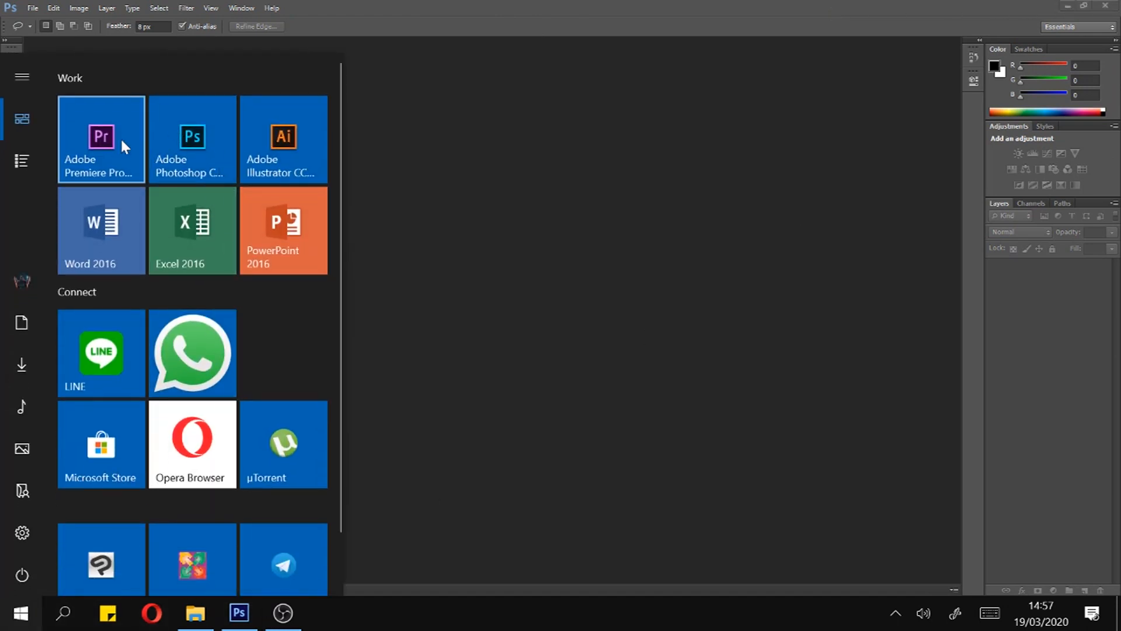
{"action": "left_click", "coordinate": [461, 29]}
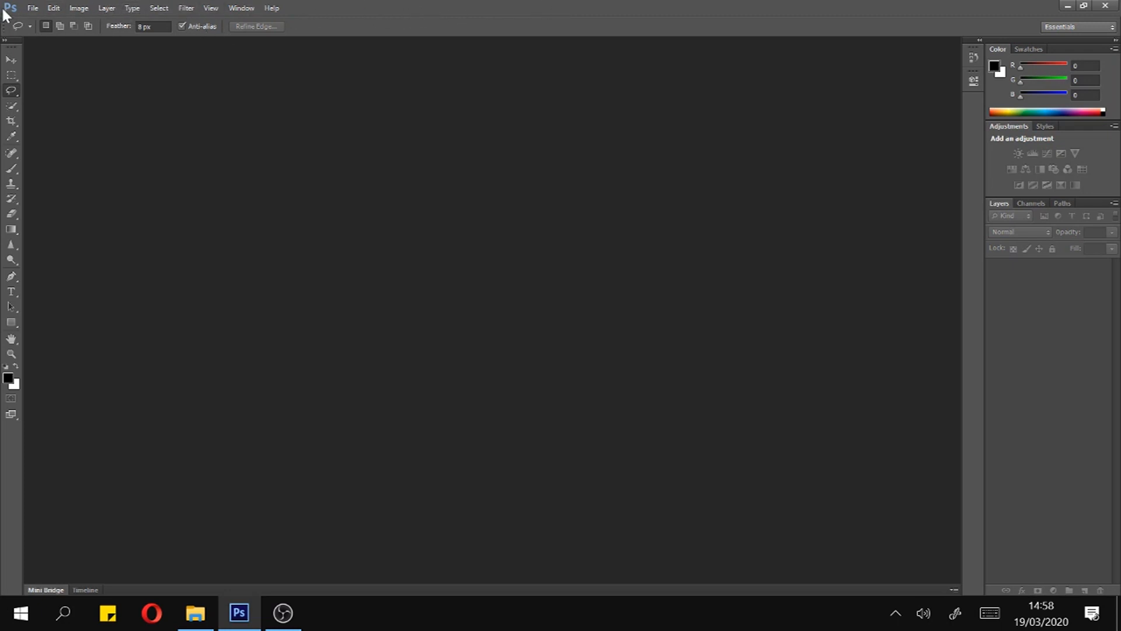
{"action": "left_click", "coordinate": [32, 8]}
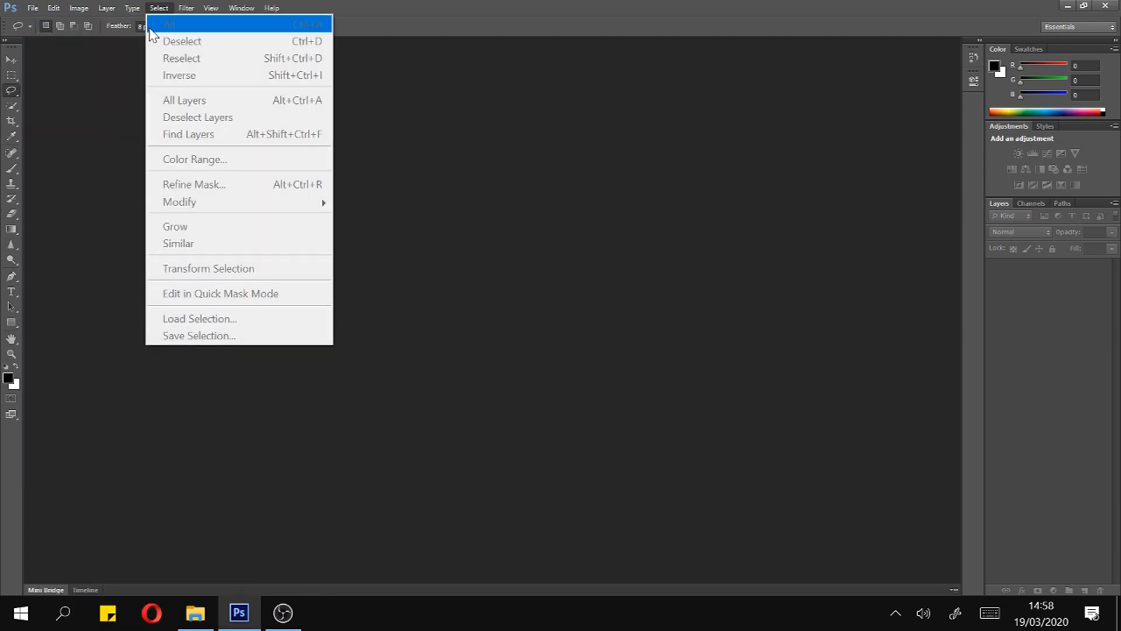
{"action": "left_click", "coordinate": [33, 8]}
{"action": "left_click", "coordinate": [33, 8]}
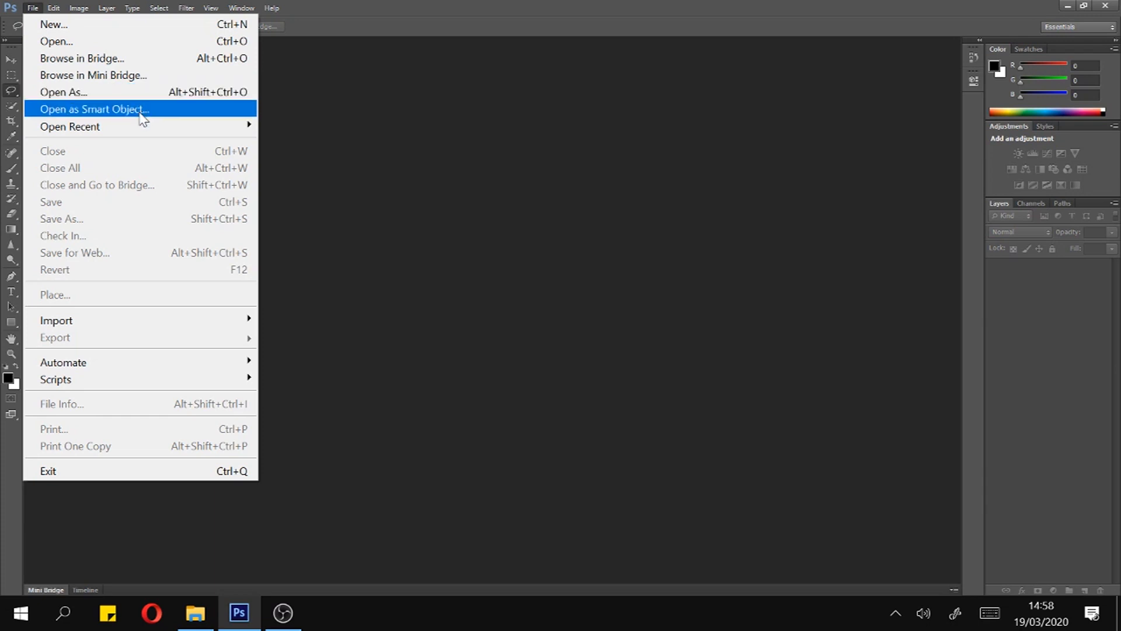
{"action": "mouse_move", "coordinate": [222, 127]}
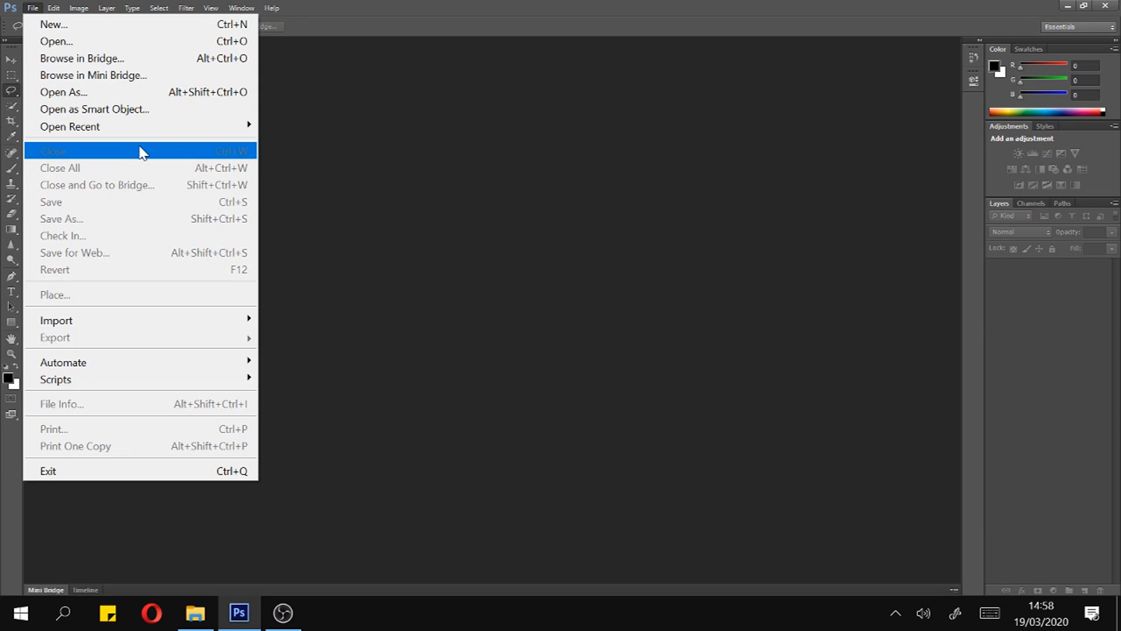
{"action": "left_click", "coordinate": [41, 7]}
{"action": "left_click", "coordinate": [52, 9]}
{"action": "mouse_move", "coordinate": [89, 10]}
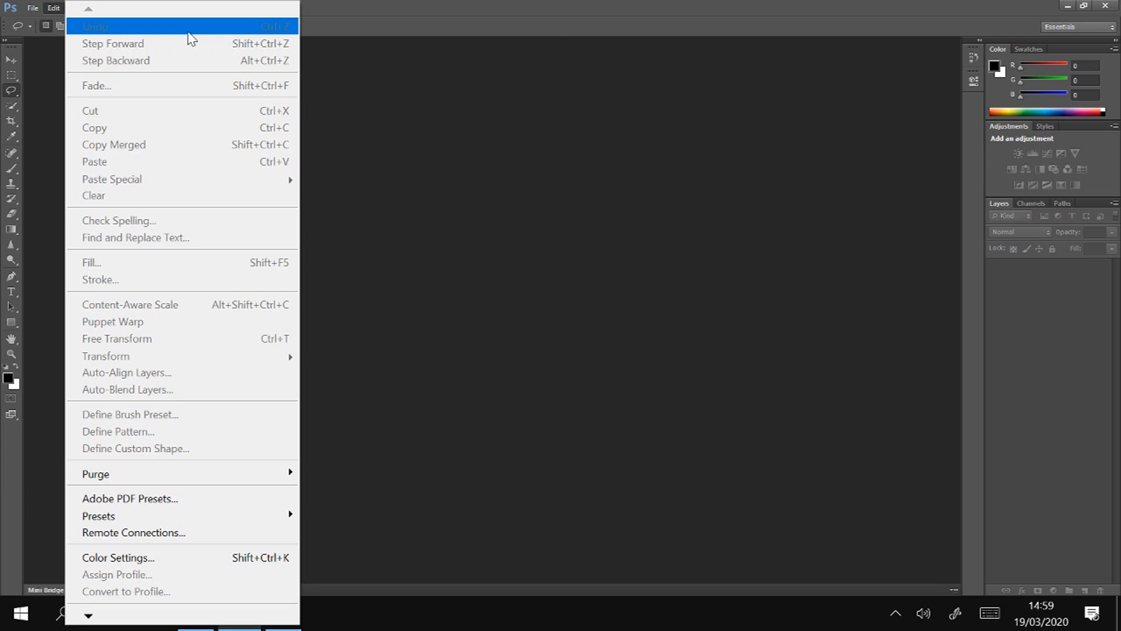
{"action": "left_click", "coordinate": [392, 3]}
{"action": "left_click", "coordinate": [79, 8]}
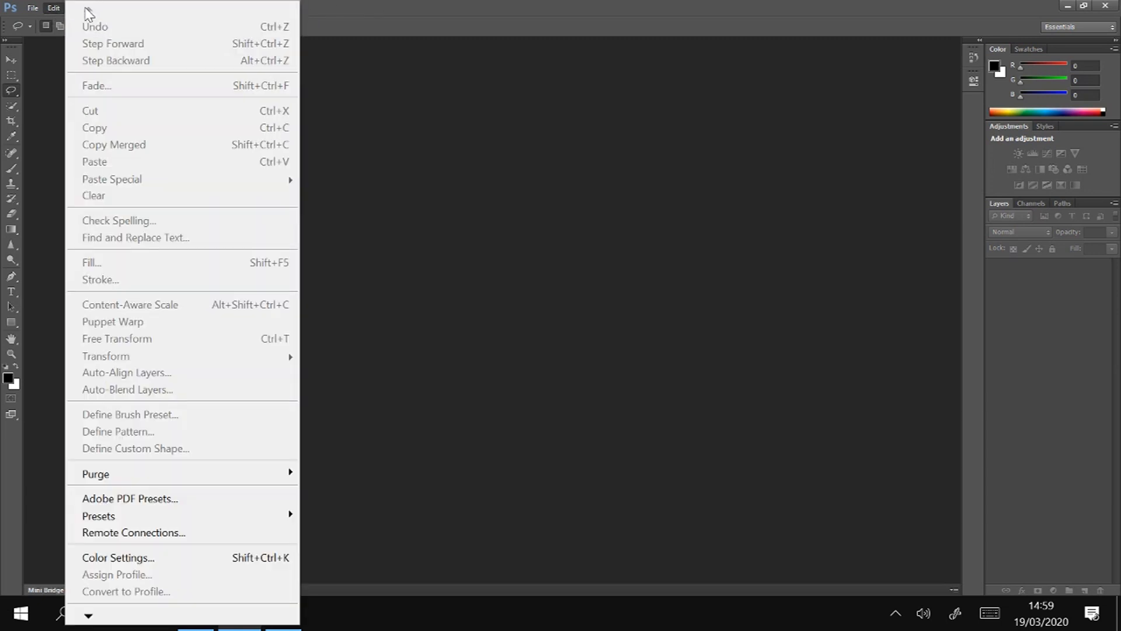
{"action": "left_click", "coordinate": [54, 8]}
{"action": "double_click", "coordinate": [177, 8]}
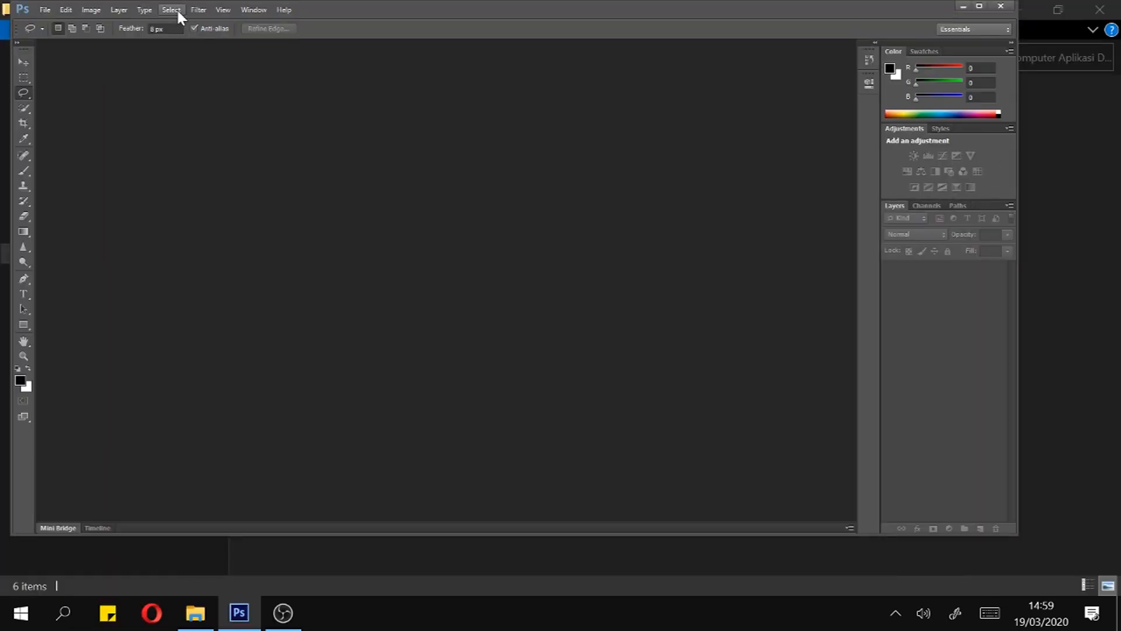
{"action": "left_click", "coordinate": [981, 5]}
{"action": "left_click", "coordinate": [82, 8]}
{"action": "left_click", "coordinate": [54, 8]}
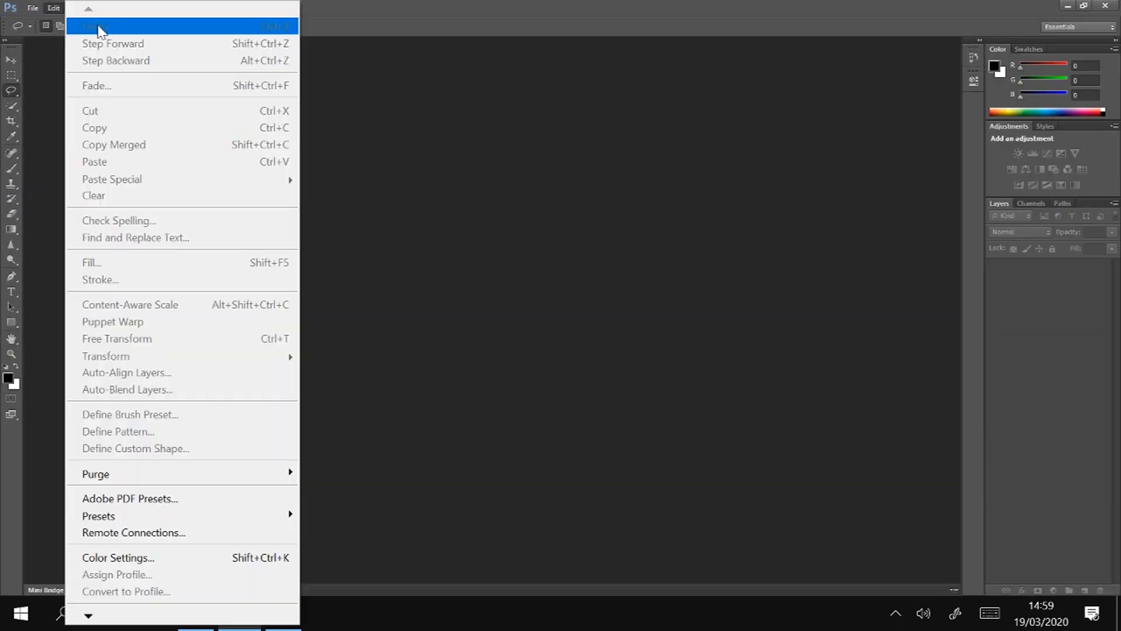
{"action": "left_click", "coordinate": [393, 2]}
{"action": "left_click", "coordinate": [79, 8]}
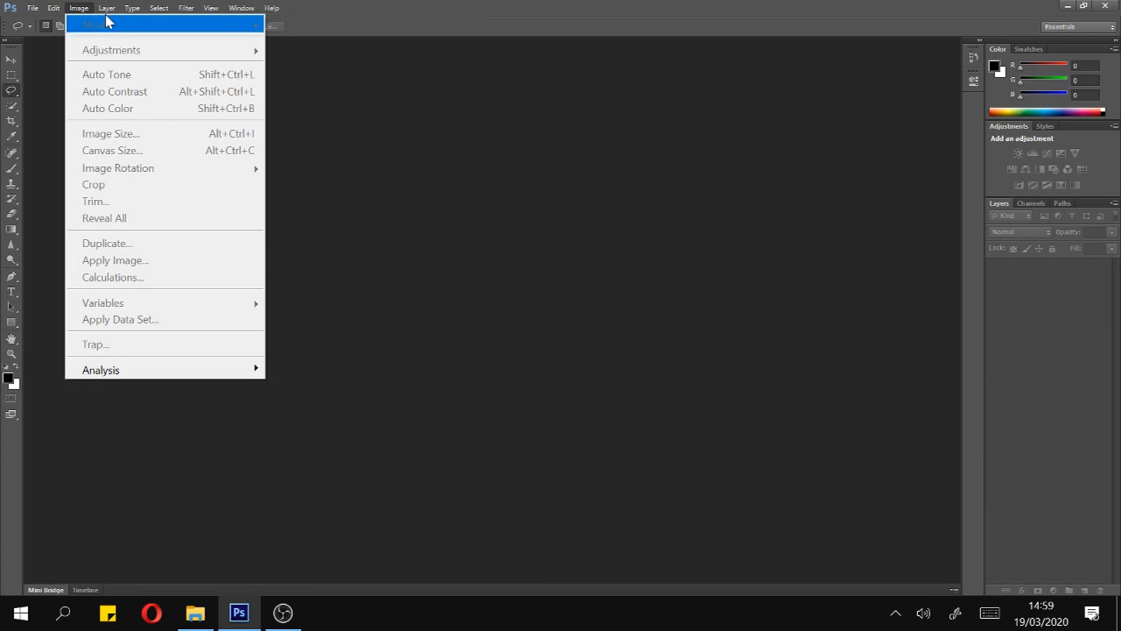
{"action": "mouse_move", "coordinate": [104, 7]}
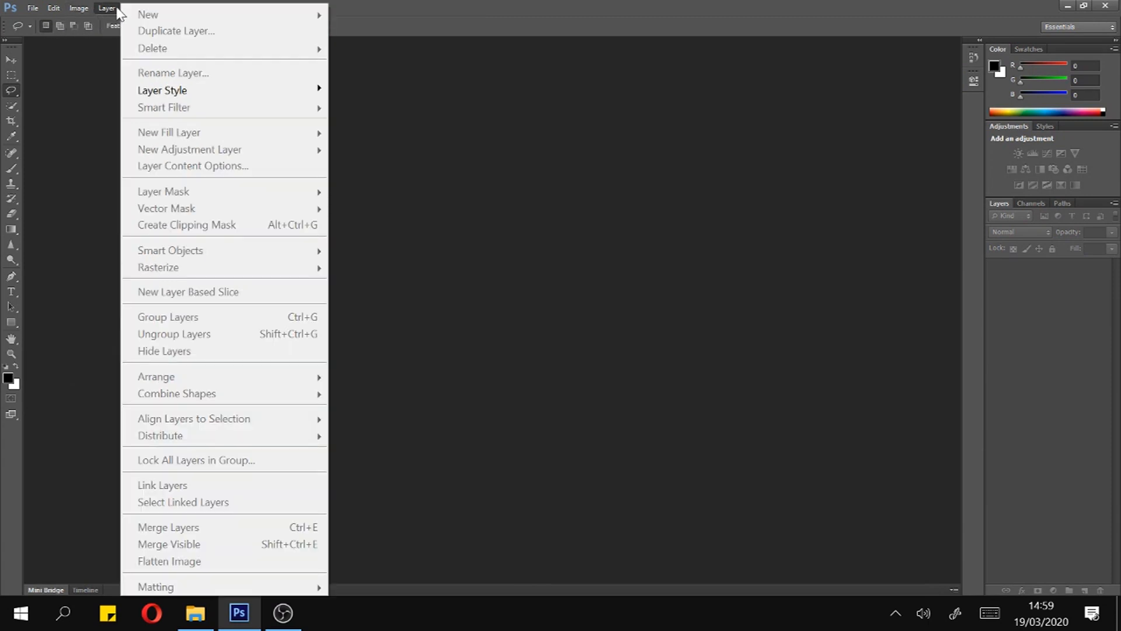
{"action": "mouse_move", "coordinate": [272, 8]}
{"action": "mouse_move", "coordinate": [192, 7]}
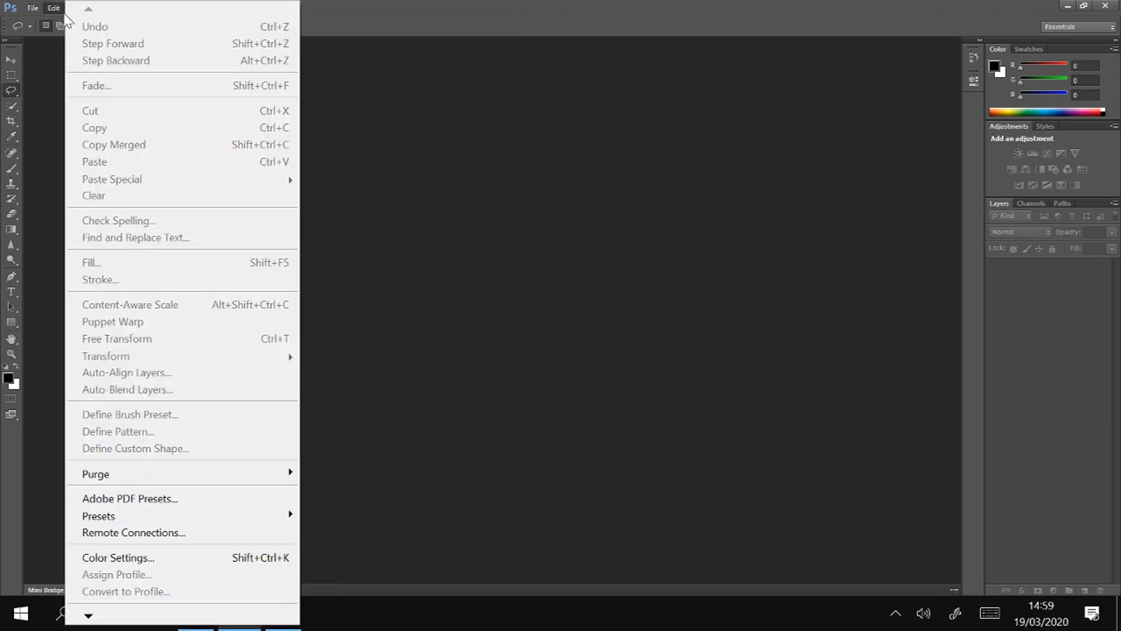
{"action": "left_click", "coordinate": [474, 2]}
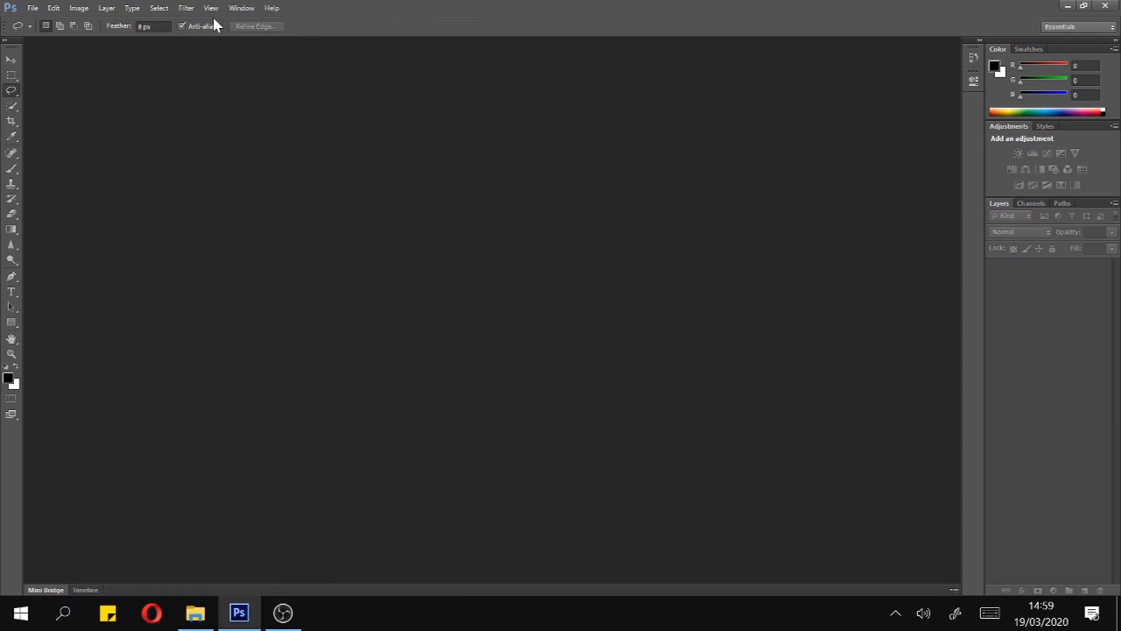
Show the Navigator panel and collapse it into the panel dock
{"action": "left_click", "coordinate": [132, 7]}
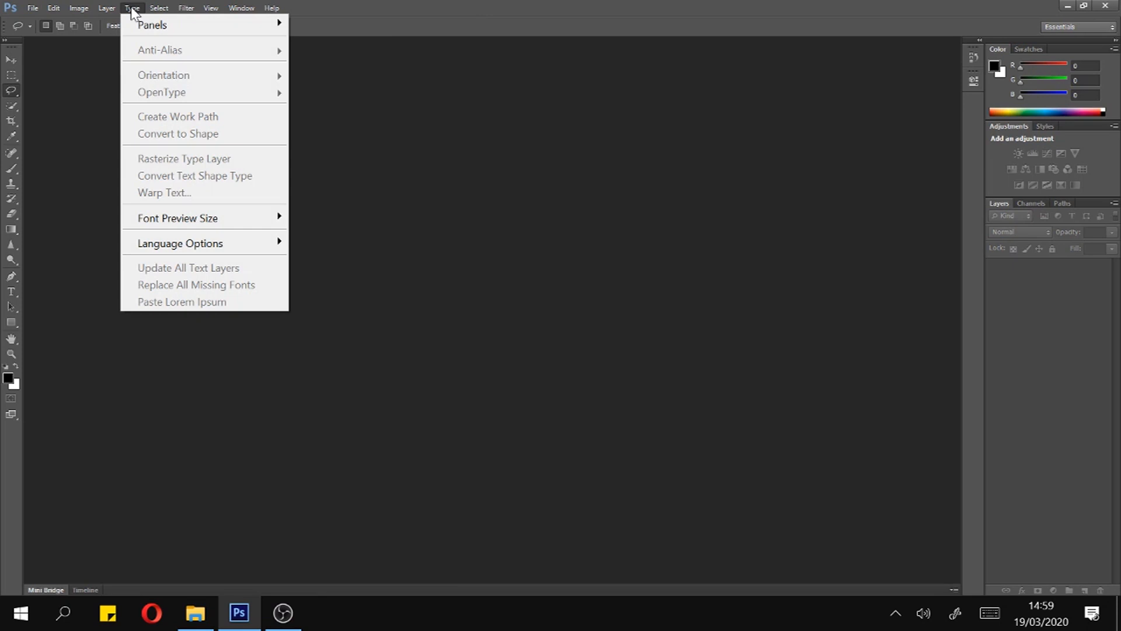
{"action": "mouse_move", "coordinate": [188, 12]}
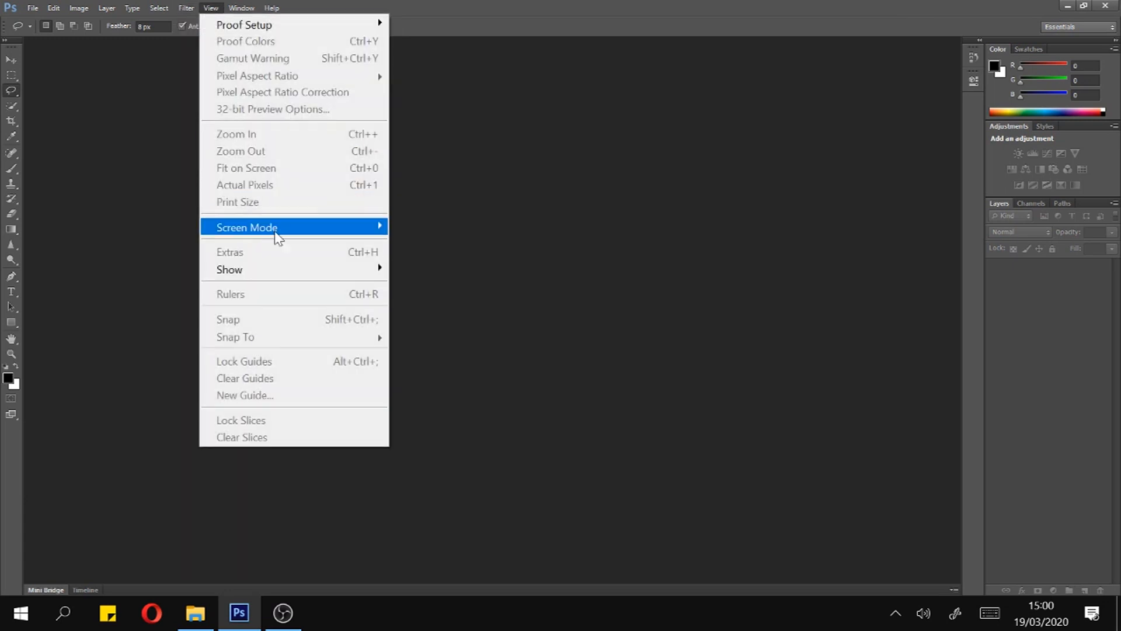
{"action": "mouse_move", "coordinate": [283, 233]}
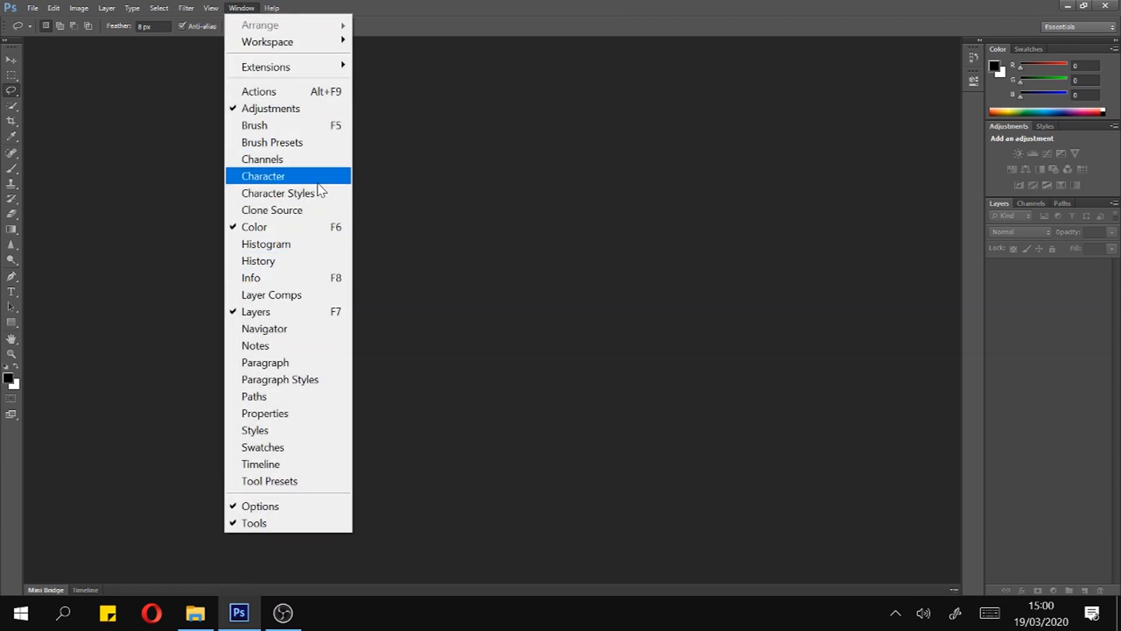
{"action": "left_click", "coordinate": [309, 329]}
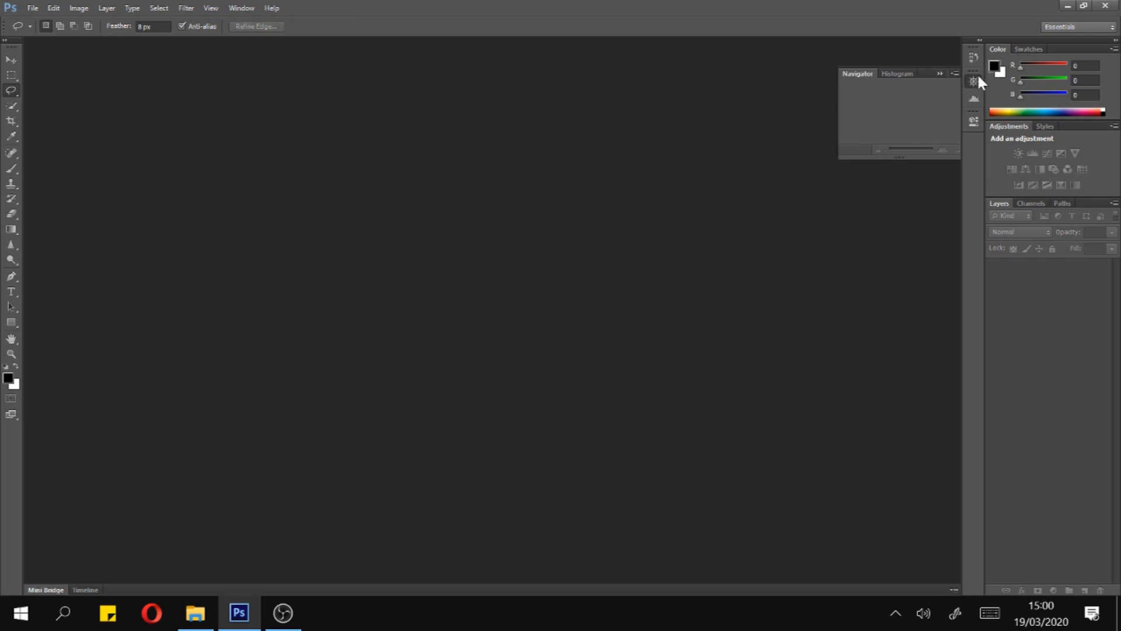
{"action": "left_click", "coordinate": [940, 74]}
Choose the Essentials (Default) workspace
{"action": "left_click", "coordinate": [241, 7]}
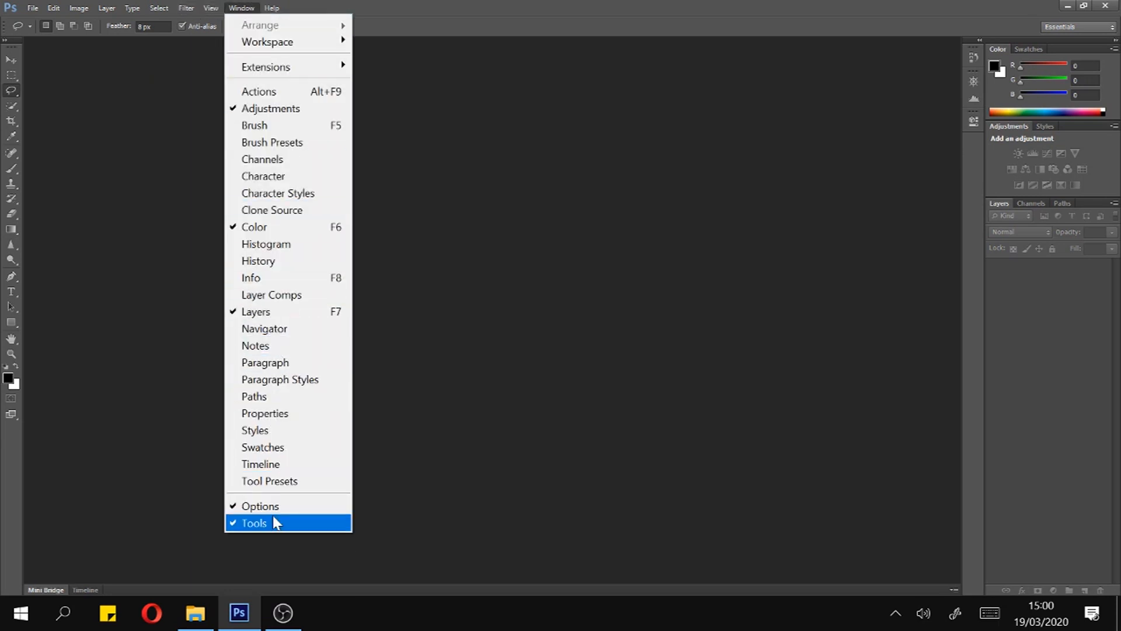
{"action": "mouse_move", "coordinate": [297, 46]}
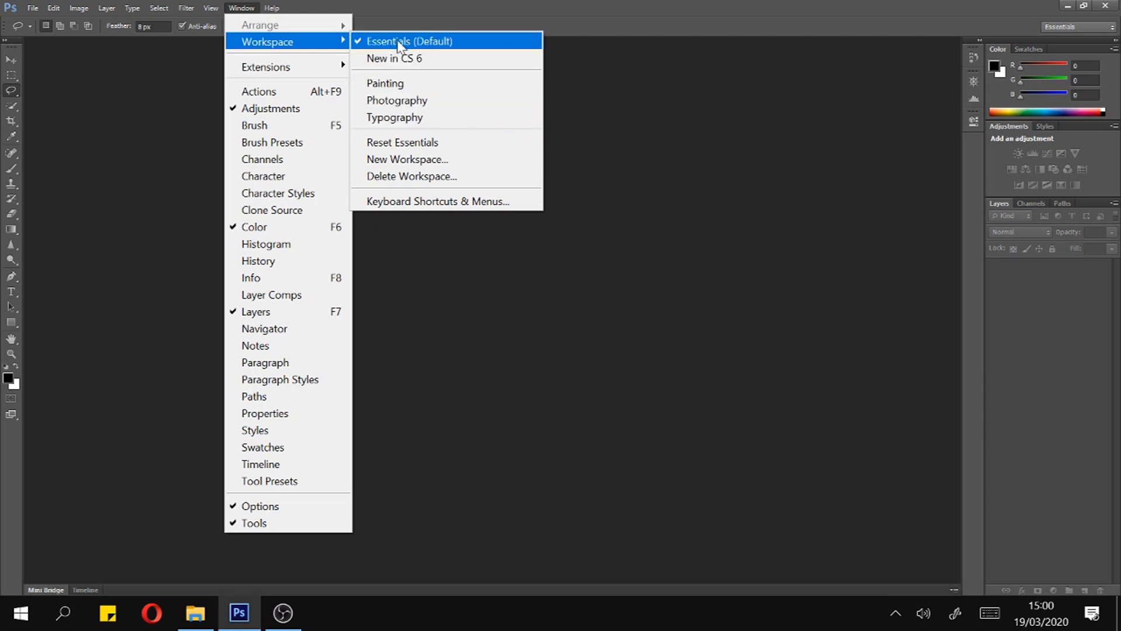
{"action": "left_click", "coordinate": [467, 42]}
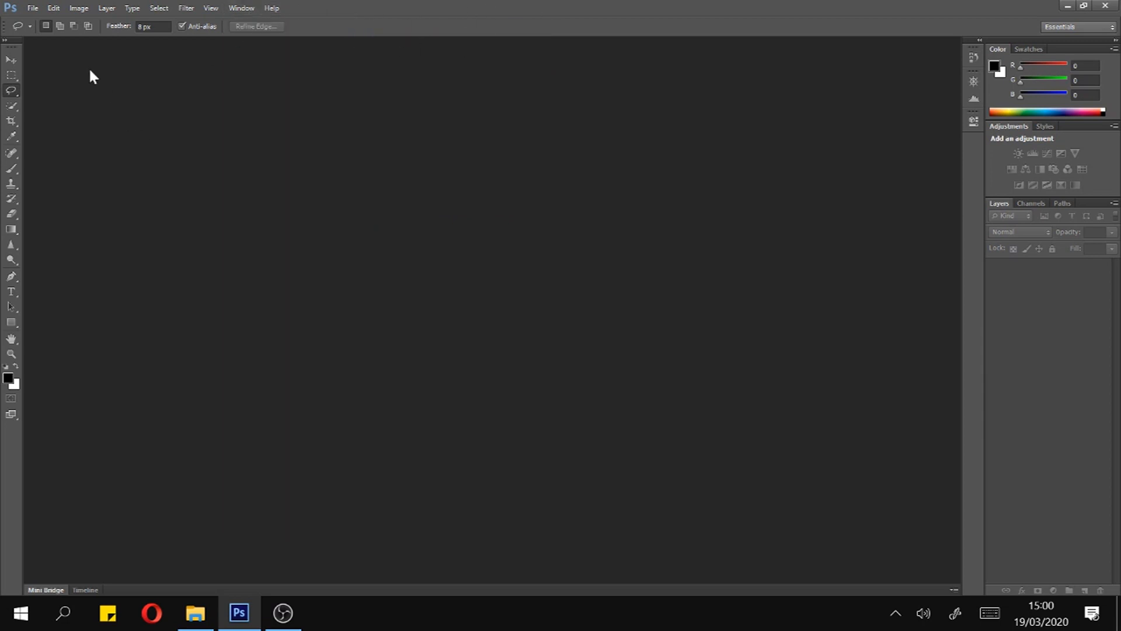
Switch to File Explorer and show the files in the Komputer Aplikasi DKV II - Pertemuan 2 folder as extra large icons
{"action": "left_click", "coordinate": [32, 8]}
{"action": "left_click", "coordinate": [33, 9]}
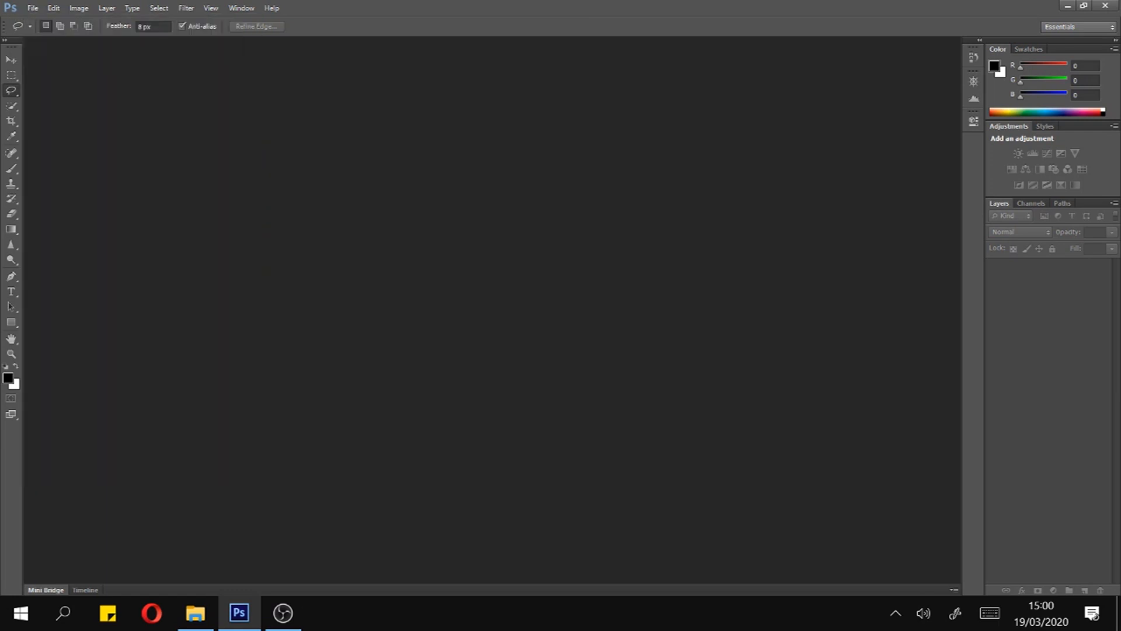
{"action": "left_click", "coordinate": [196, 613]}
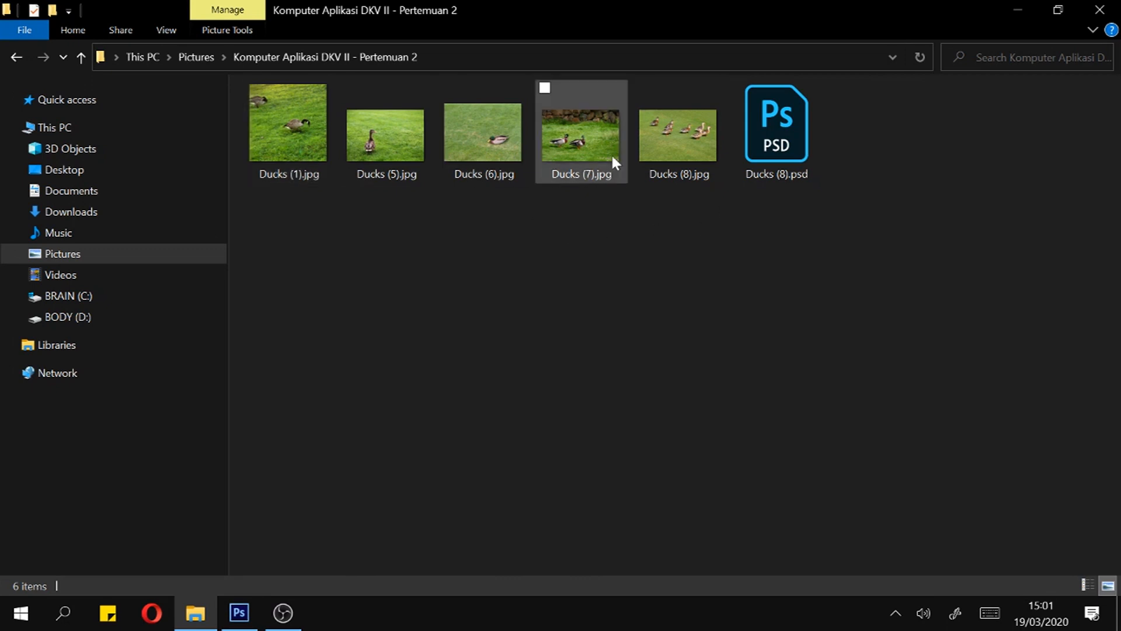
{"action": "right_click", "coordinate": [700, 244]}
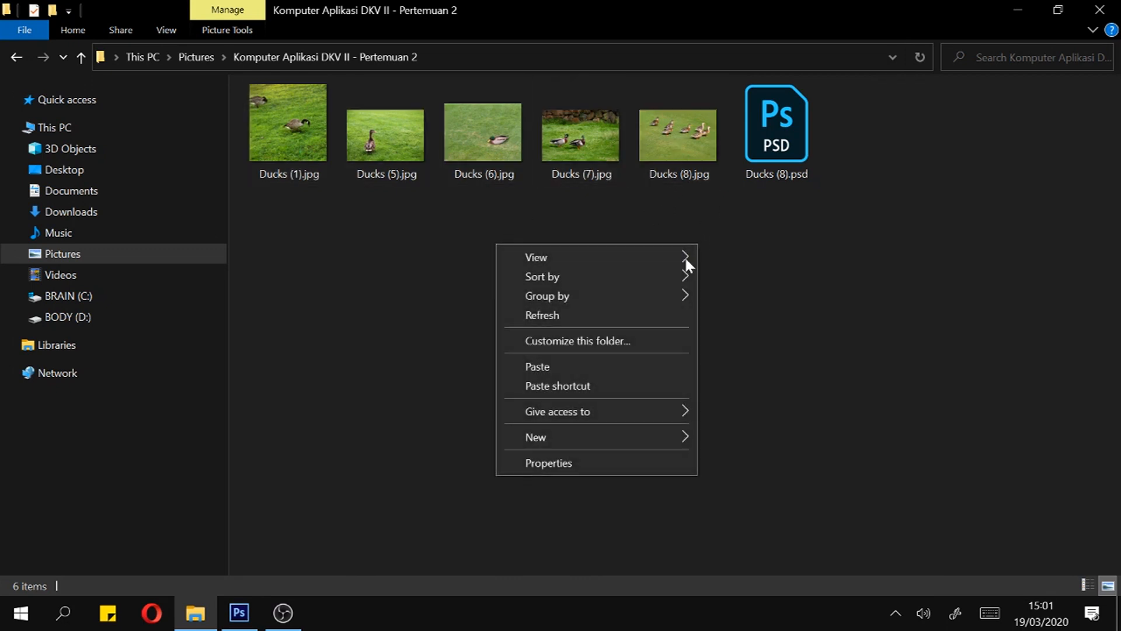
{"action": "mouse_move", "coordinate": [651, 260]}
{"action": "left_click", "coordinate": [753, 260]}
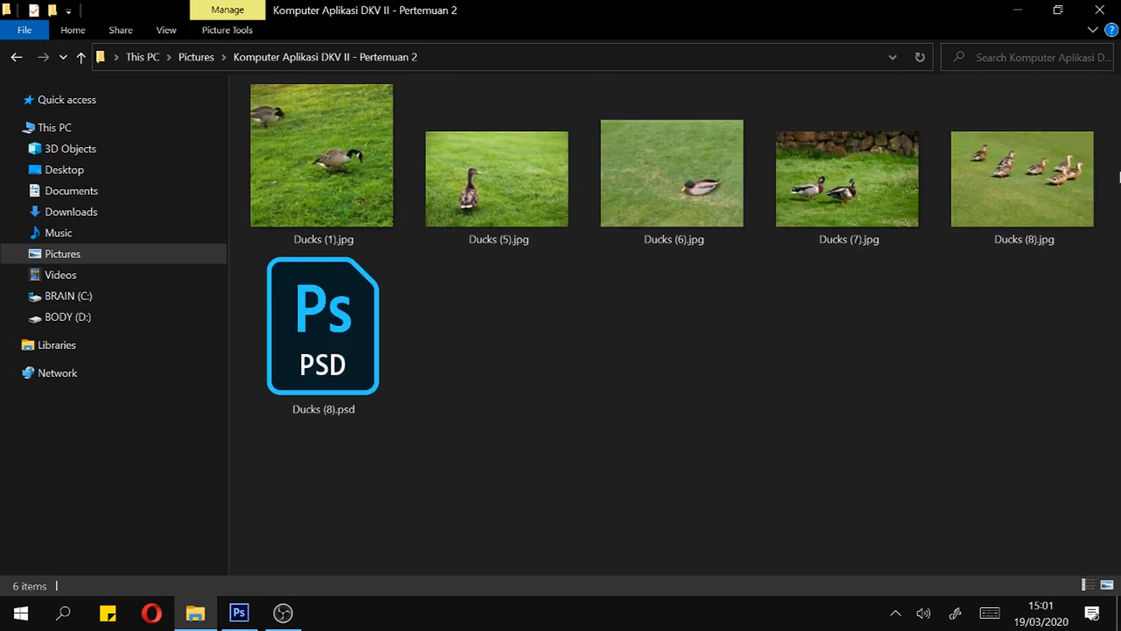
Copy the Ducks (8).jpg file to the clipboard
{"action": "left_click", "coordinate": [987, 199]}
{"action": "right_click", "coordinate": [981, 164]}
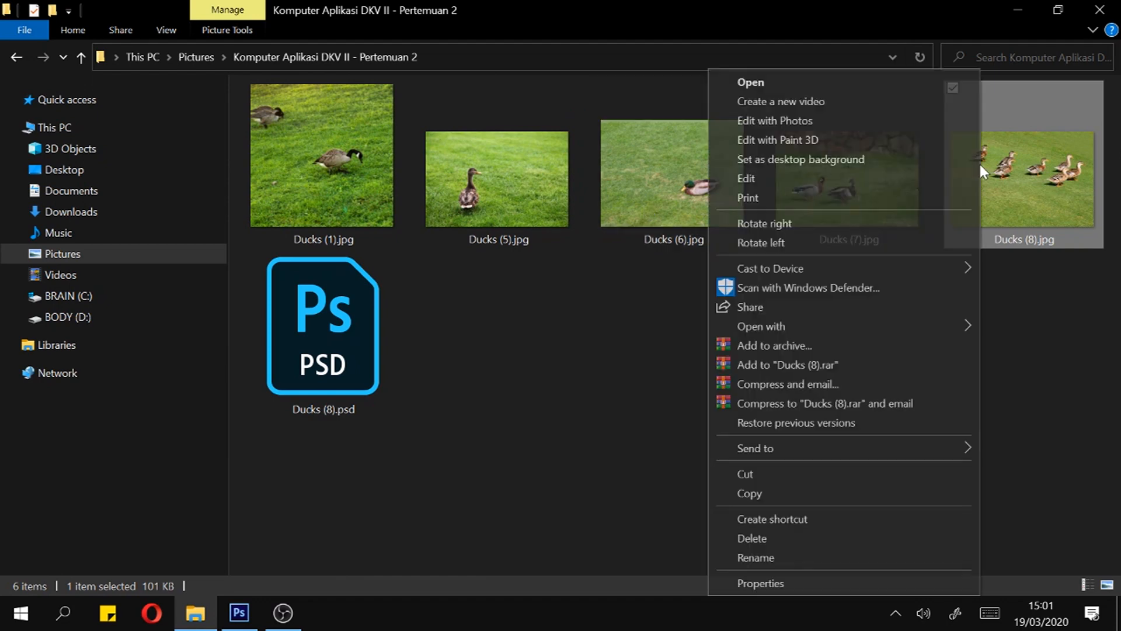
{"action": "left_click", "coordinate": [786, 492]}
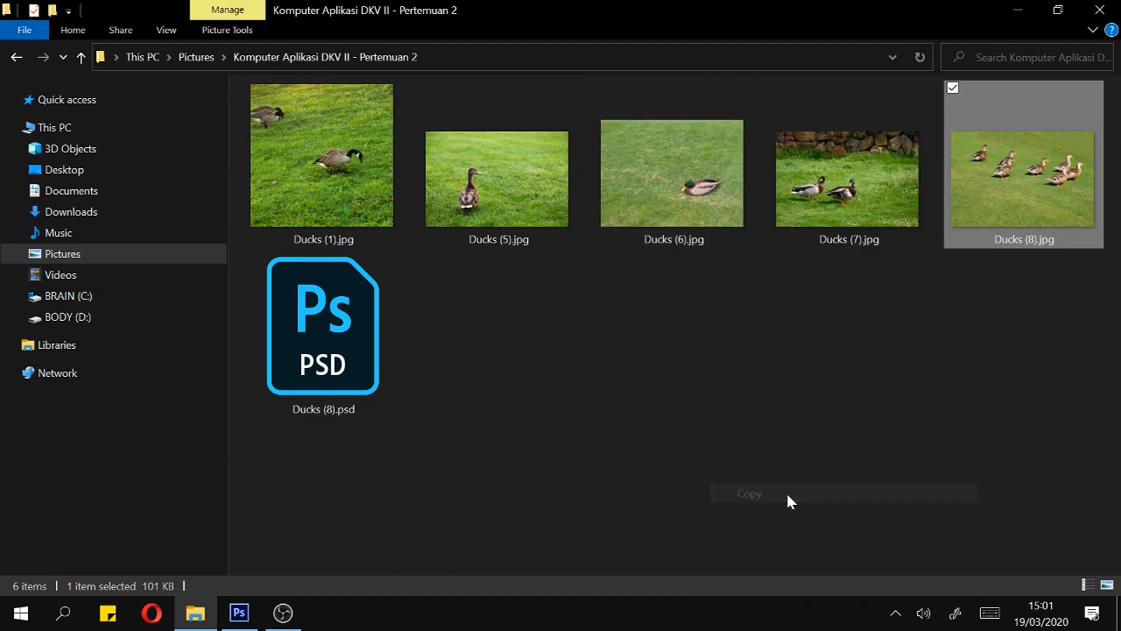
Switch back to Photoshop, start a new document and view the available document presets
{"action": "left_click", "coordinate": [239, 612]}
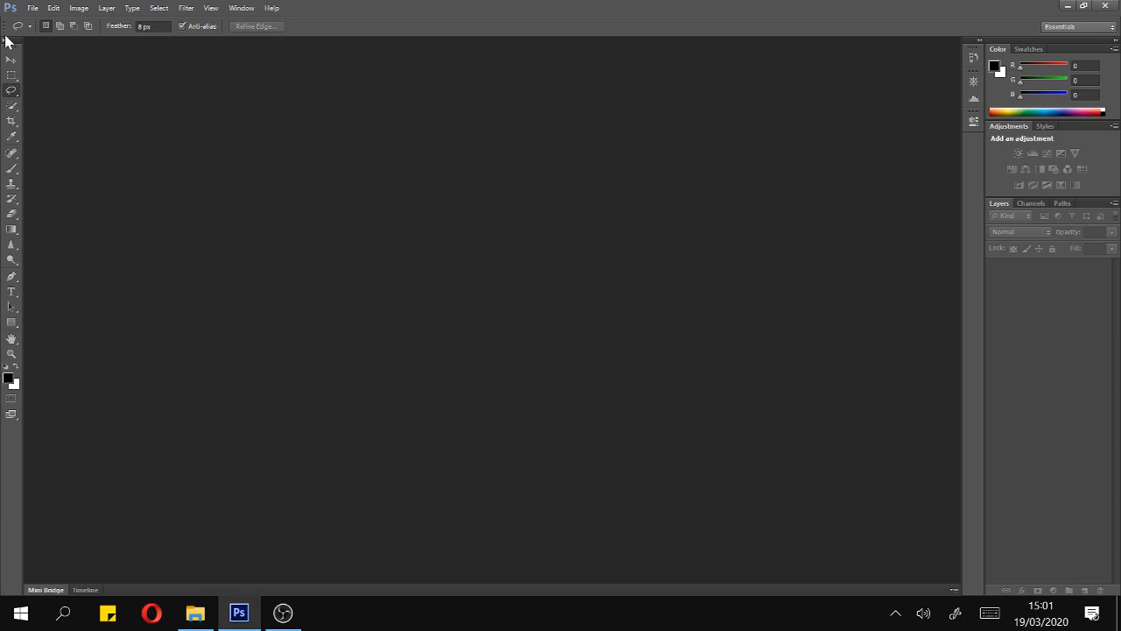
{"action": "left_click", "coordinate": [36, 7]}
{"action": "left_click", "coordinate": [37, 22]}
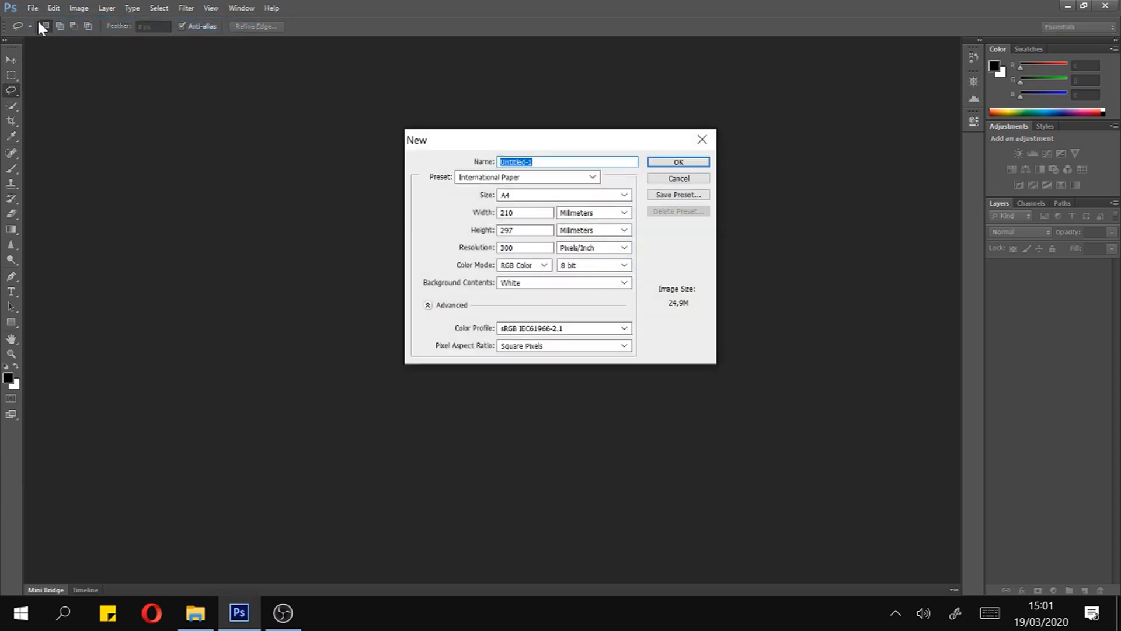
{"action": "left_click", "coordinate": [543, 176]}
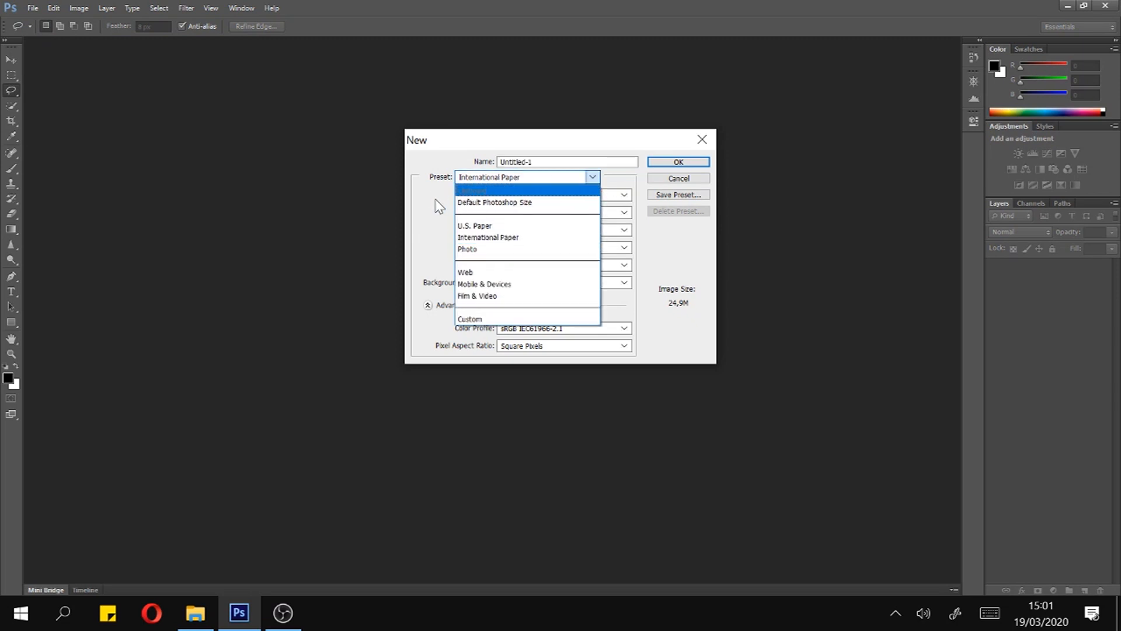
{"action": "left_click", "coordinate": [383, 262]}
Return to File Explorer and copy the Ducks (8).jpg file again
{"action": "left_click", "coordinate": [195, 612]}
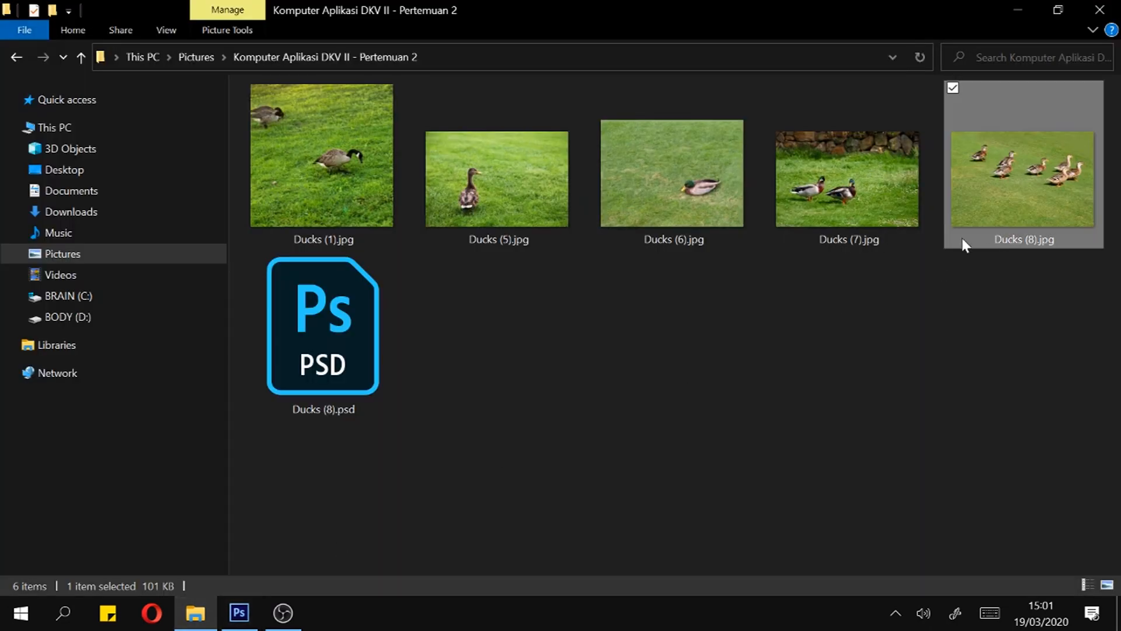
{"action": "right_click", "coordinate": [1004, 180]}
{"action": "left_click", "coordinate": [820, 494]}
{"action": "right_click", "coordinate": [1044, 192]}
{"action": "left_click", "coordinate": [814, 494]}
Examine the security and detail properties of Ducks (8).jpg, including its image dimensions, and close the properties
{"action": "right_click", "coordinate": [1001, 201]}
{"action": "left_click", "coordinate": [779, 581]}
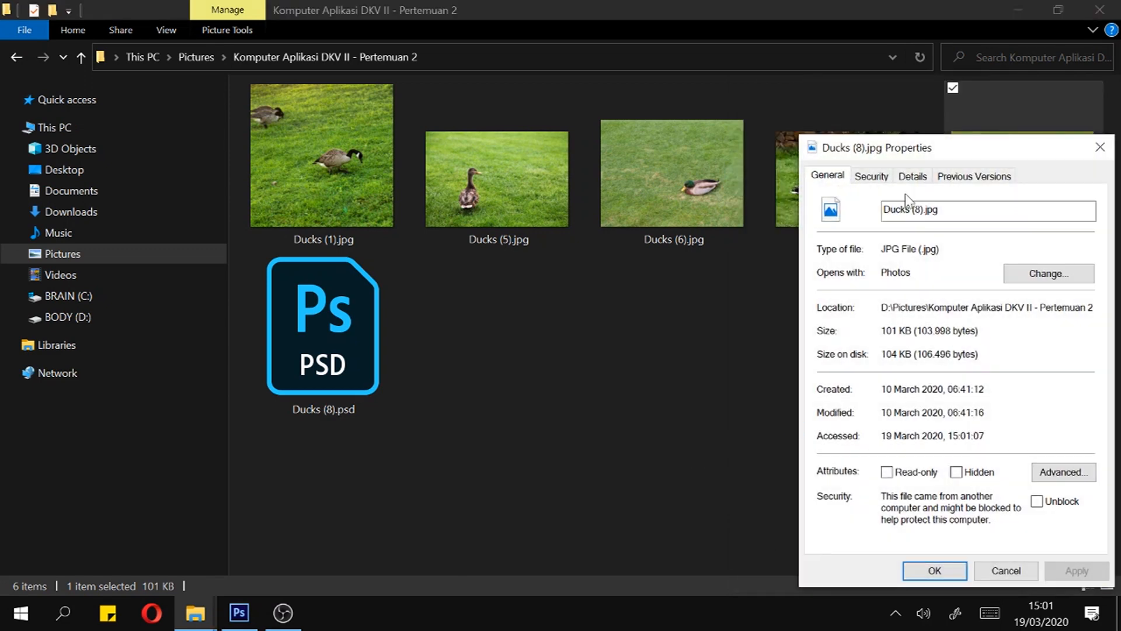
{"action": "left_click", "coordinate": [871, 176]}
{"action": "left_click", "coordinate": [913, 175]}
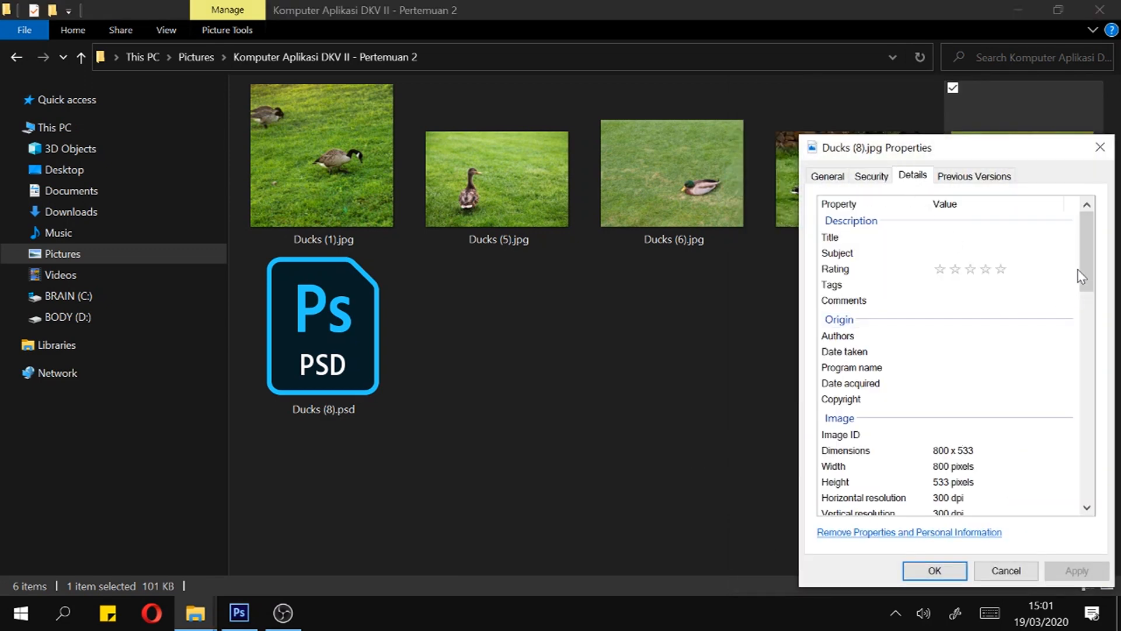
{"action": "scroll", "coordinate": [1080, 274], "scroll_direction": "down", "scroll_amount": 3}
{"action": "left_click", "coordinate": [934, 570]}
Switch back to Photoshop and set the new document's preset to Default Photoshop Size
{"action": "left_click", "coordinate": [239, 612]}
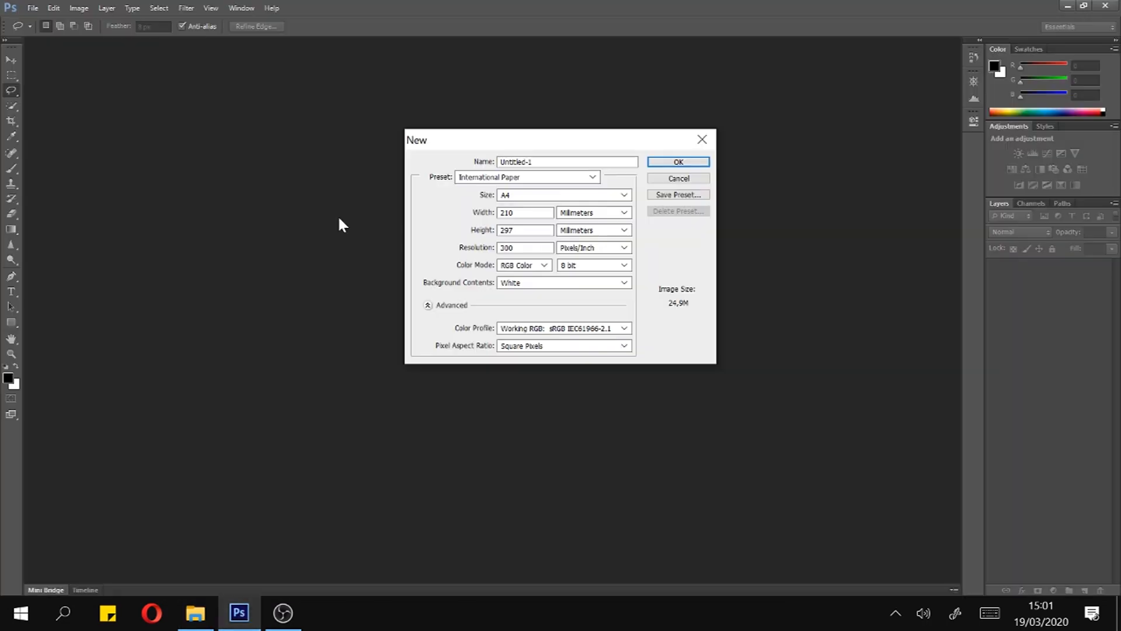
{"action": "left_click", "coordinate": [554, 181]}
{"action": "left_click", "coordinate": [555, 188]}
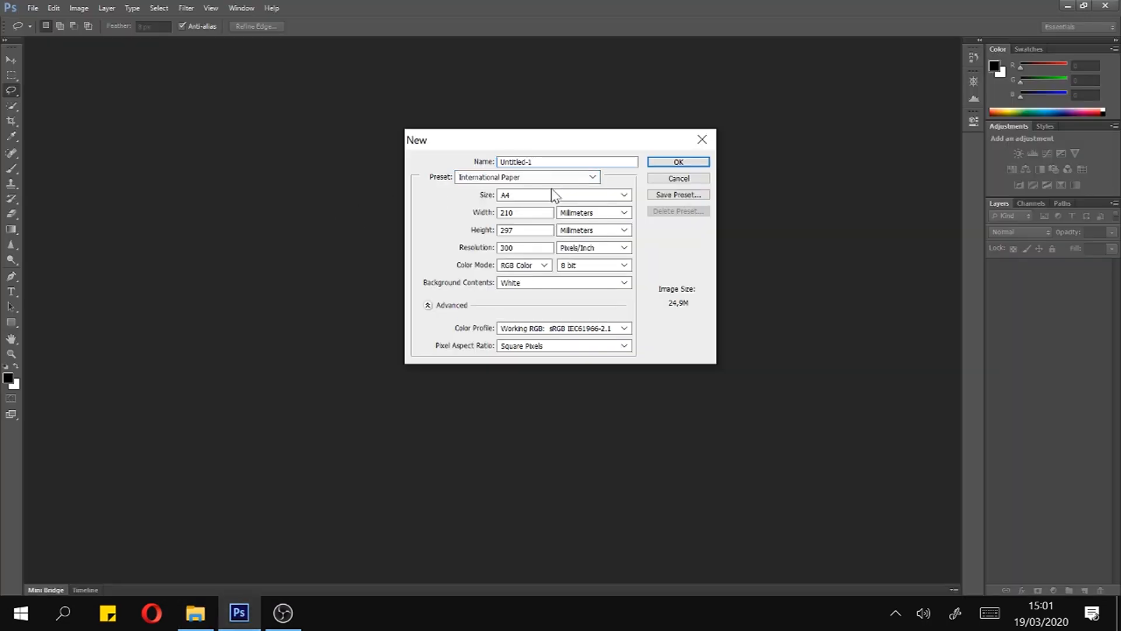
{"action": "left_click", "coordinate": [593, 179]}
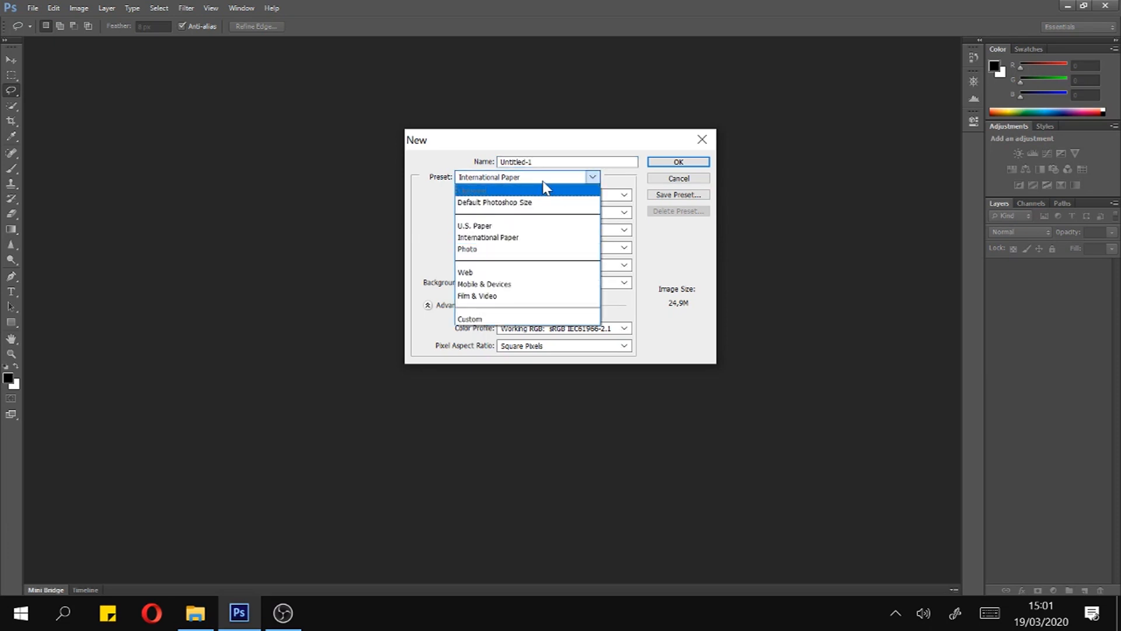
{"action": "left_click", "coordinate": [629, 185]}
{"action": "left_click", "coordinate": [592, 178]}
{"action": "left_click", "coordinate": [577, 202]}
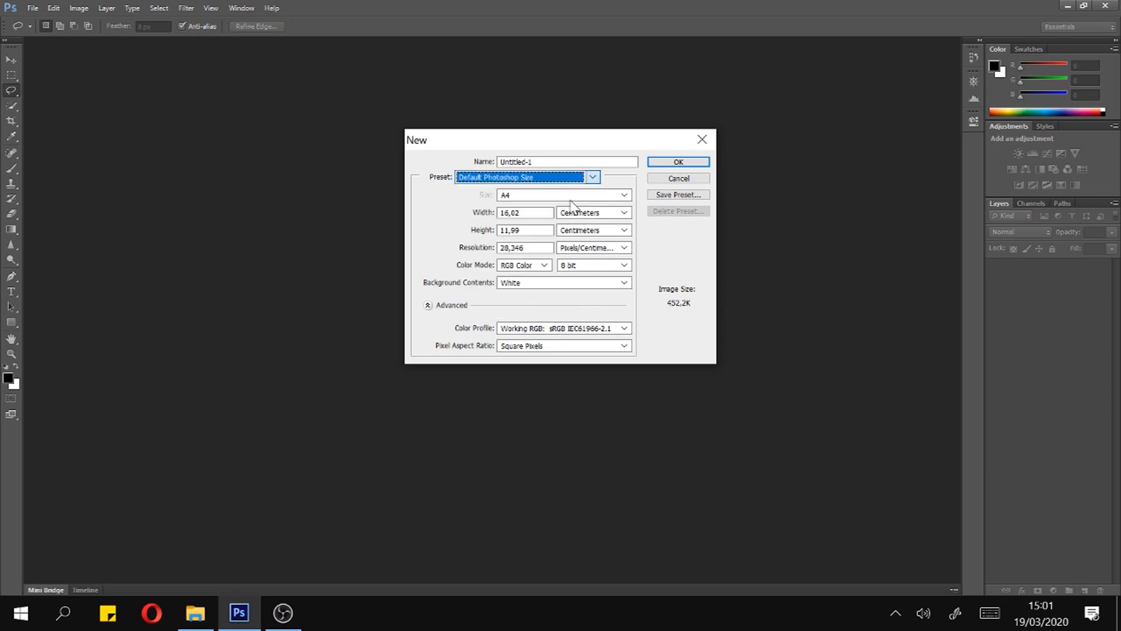
Set the new document's preset to U.S. Paper and view its paper sizes
{"action": "left_click", "coordinate": [593, 177]}
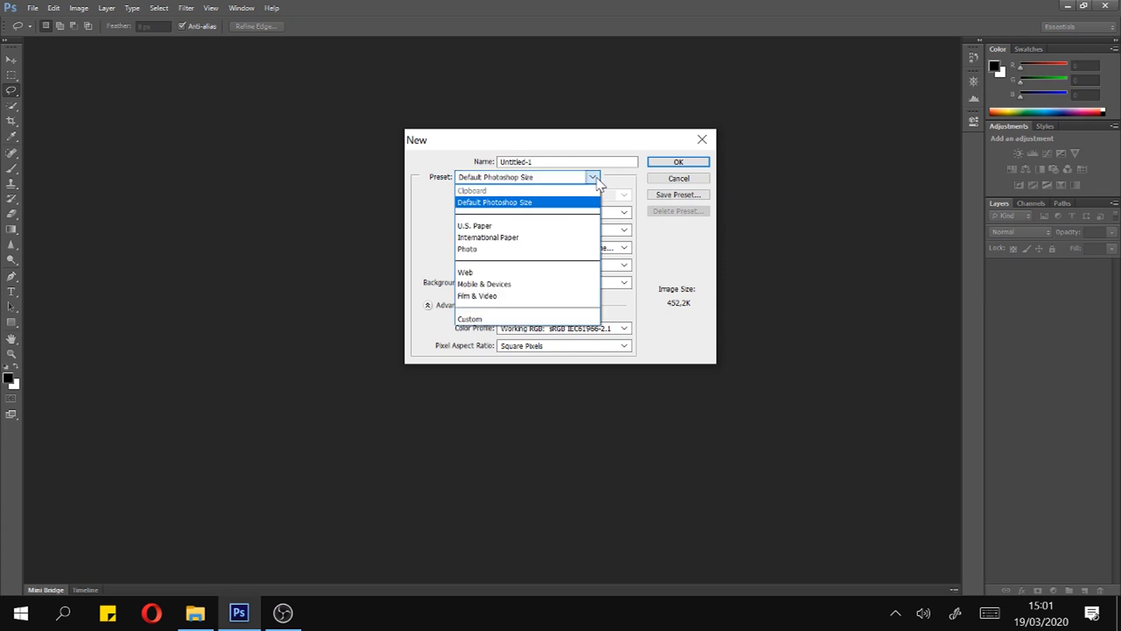
{"action": "left_click", "coordinate": [581, 226]}
{"action": "left_click", "coordinate": [581, 194]}
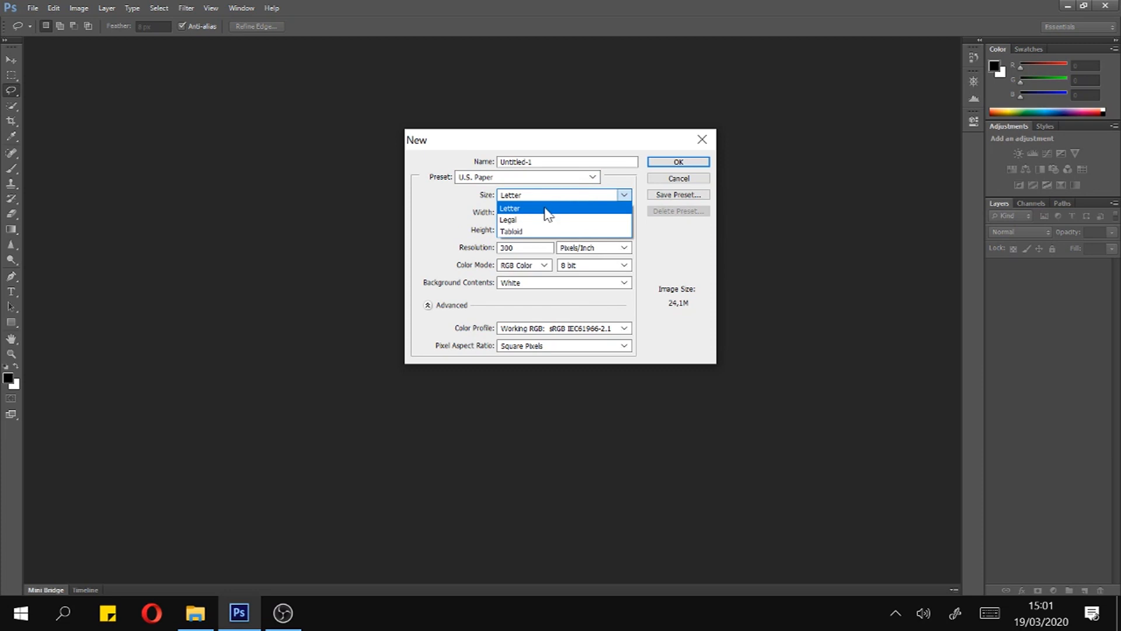
Set the new document's preset to International Paper and view its paper sizes, leaving A4 selected
{"action": "left_click", "coordinate": [591, 178]}
{"action": "left_click", "coordinate": [592, 177]}
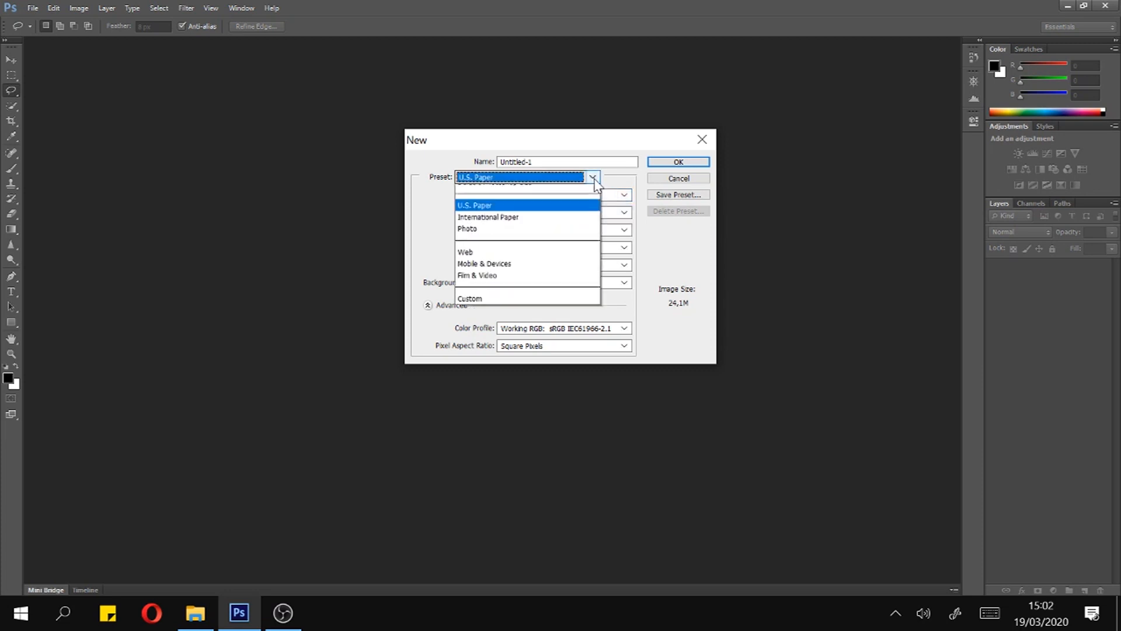
{"action": "left_click", "coordinate": [571, 240]}
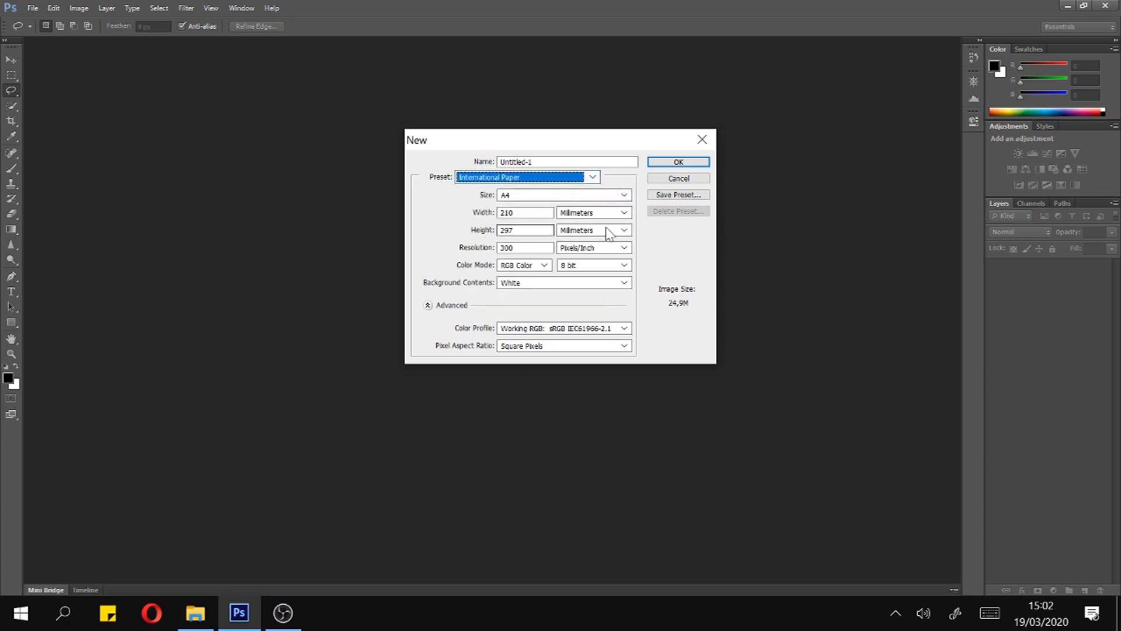
{"action": "left_click", "coordinate": [624, 197]}
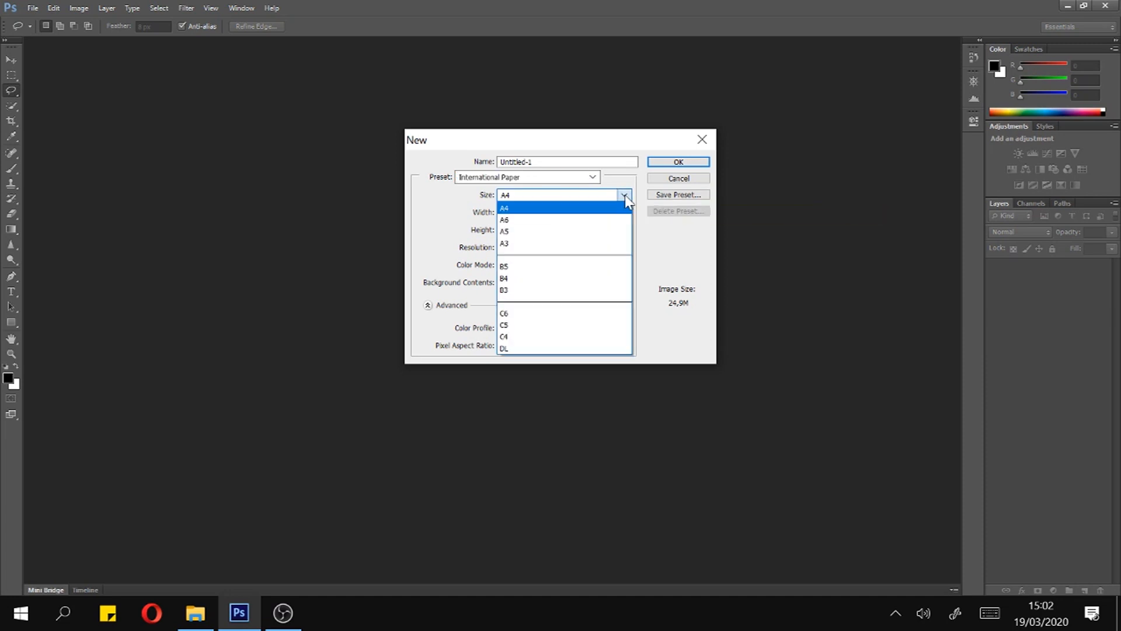
{"action": "left_click", "coordinate": [697, 257]}
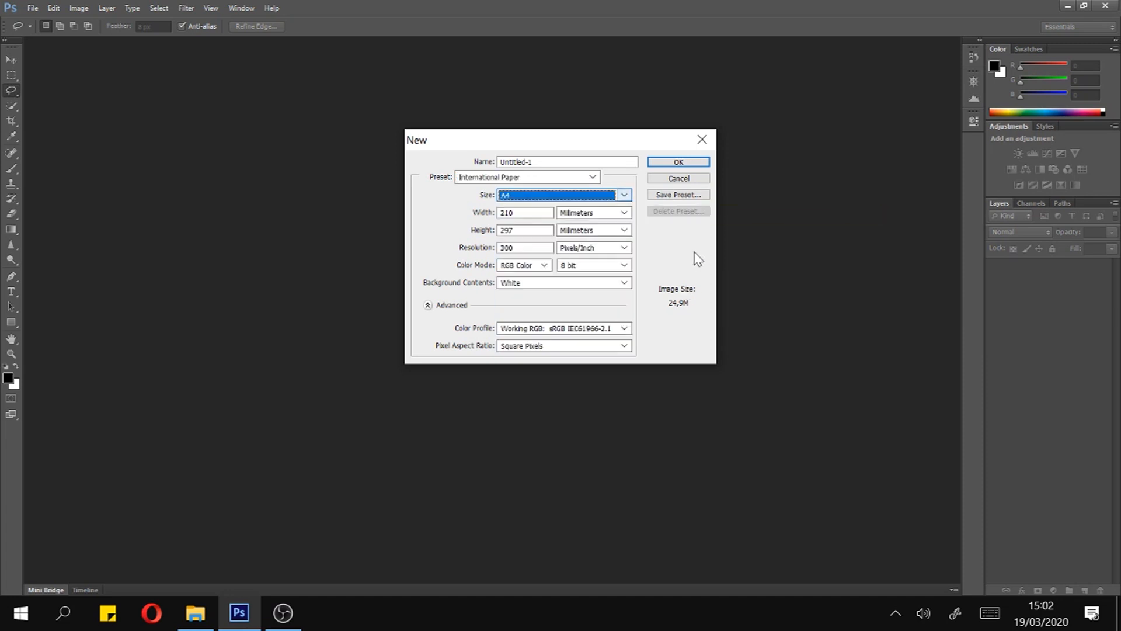
Try the A3 and A5 paper sizes for the new document, returning to A4 after each one
{"action": "left_click", "coordinate": [610, 197]}
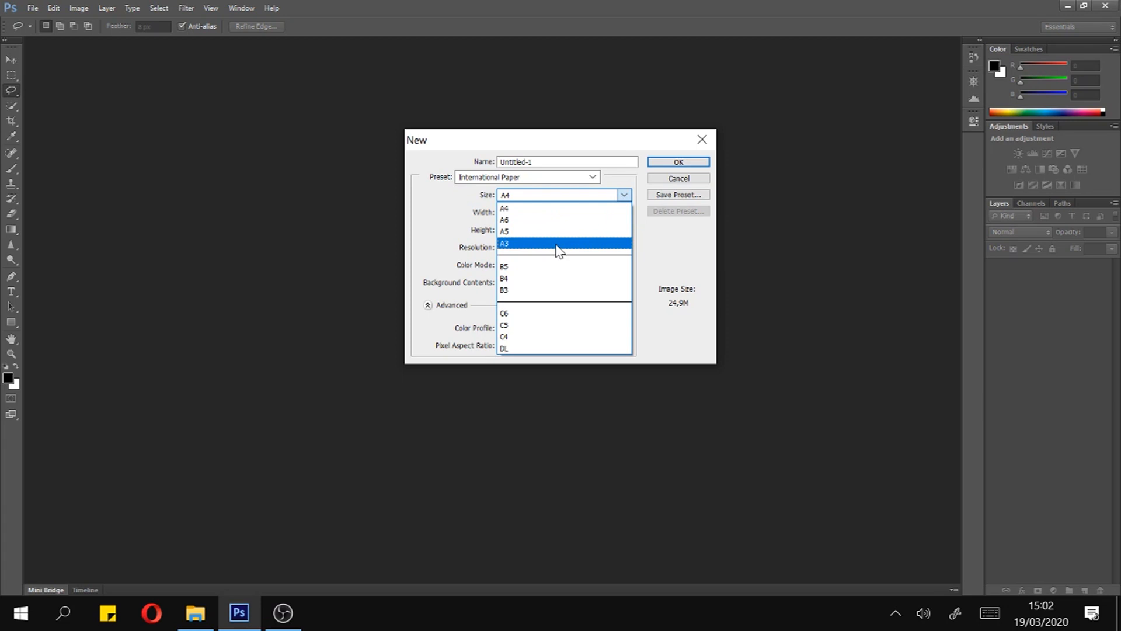
{"action": "left_click", "coordinate": [557, 244]}
{"action": "left_click", "coordinate": [608, 197]}
{"action": "left_click", "coordinate": [584, 211]}
{"action": "left_click", "coordinate": [607, 196]}
{"action": "left_click", "coordinate": [581, 231]}
{"action": "left_click", "coordinate": [606, 196]}
{"action": "left_click", "coordinate": [584, 211]}
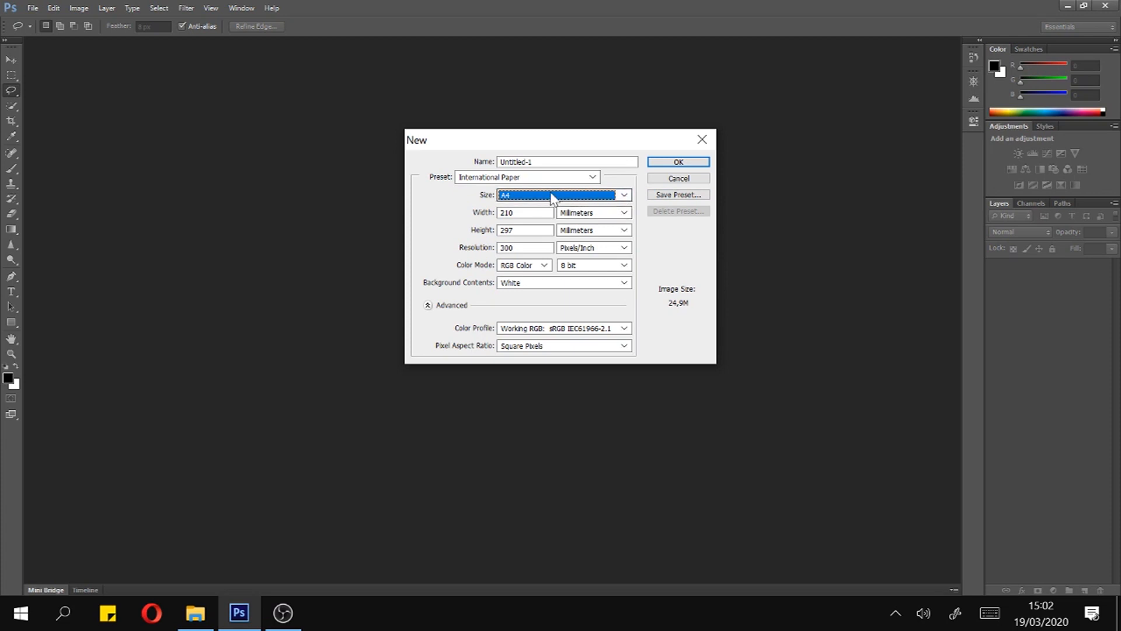
View the width units and set the new document's preset to Custom
{"action": "left_click", "coordinate": [623, 213]}
{"action": "left_click", "coordinate": [578, 216]}
{"action": "left_click", "coordinate": [584, 177]}
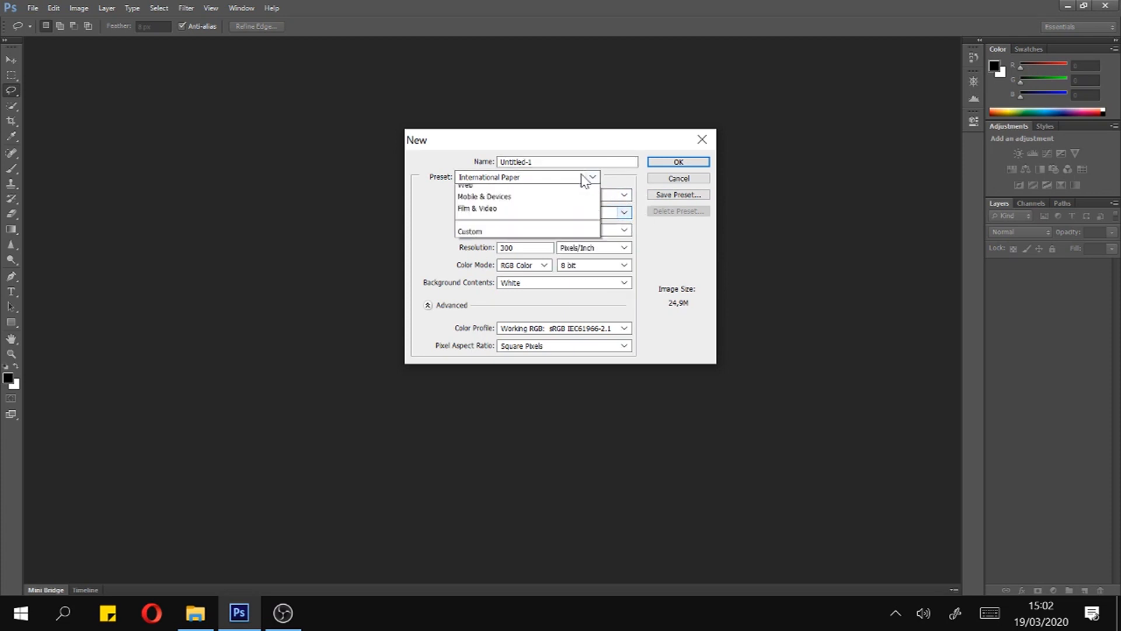
{"action": "left_click", "coordinate": [526, 318]}
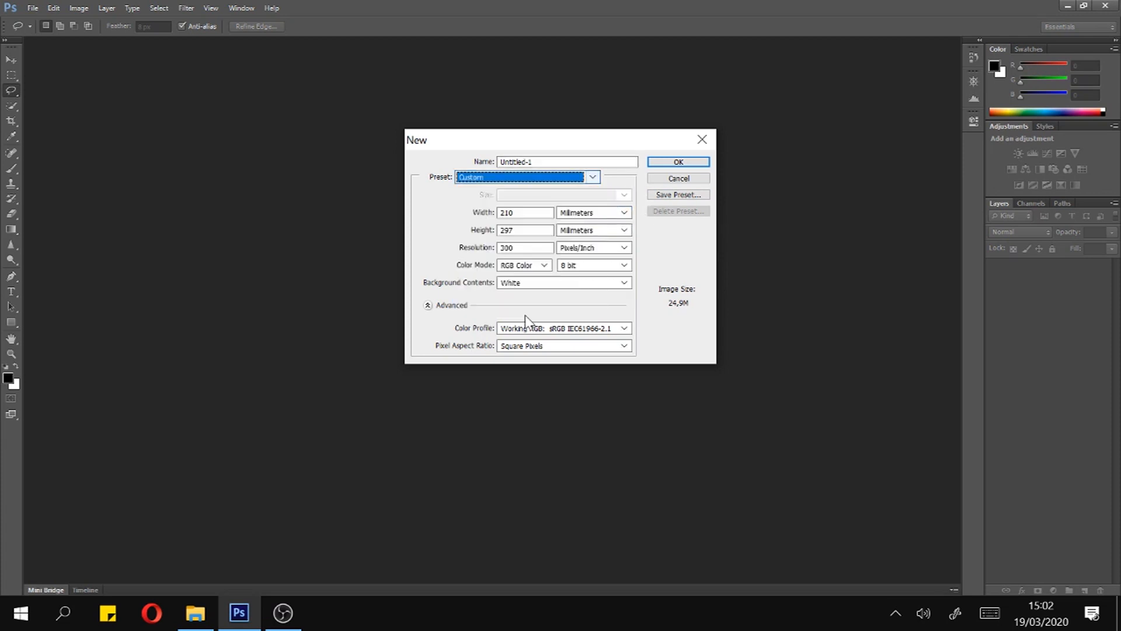
Set the new document's width and height units to Pixels
{"action": "double_click", "coordinate": [543, 213]}
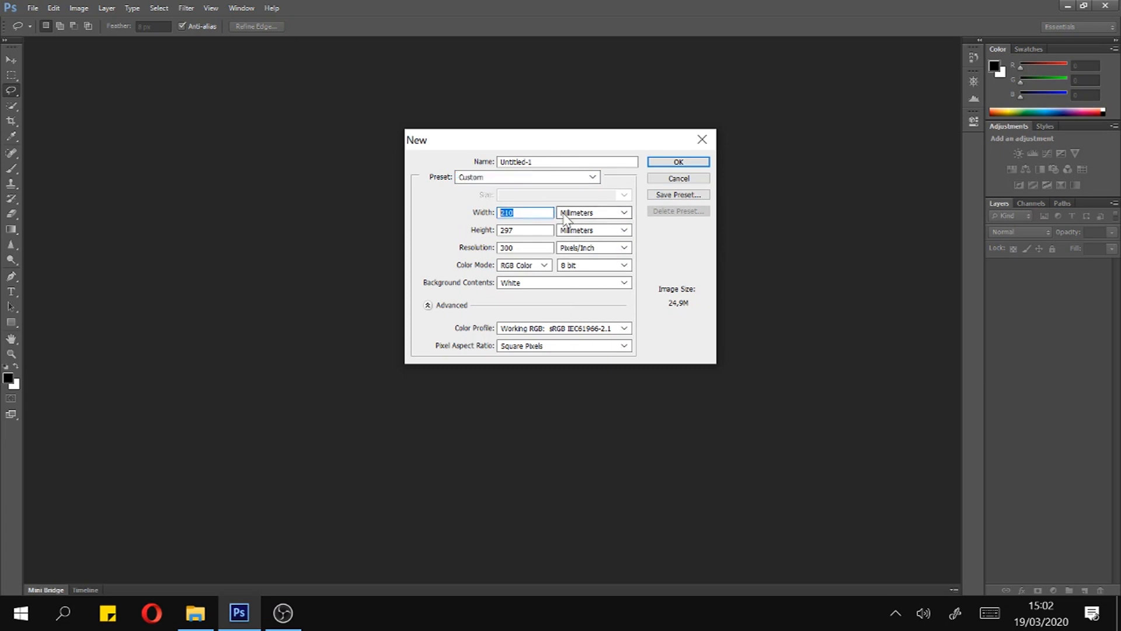
{"action": "left_click", "coordinate": [623, 212]}
{"action": "left_click", "coordinate": [623, 212]}
{"action": "left_click", "coordinate": [624, 212]}
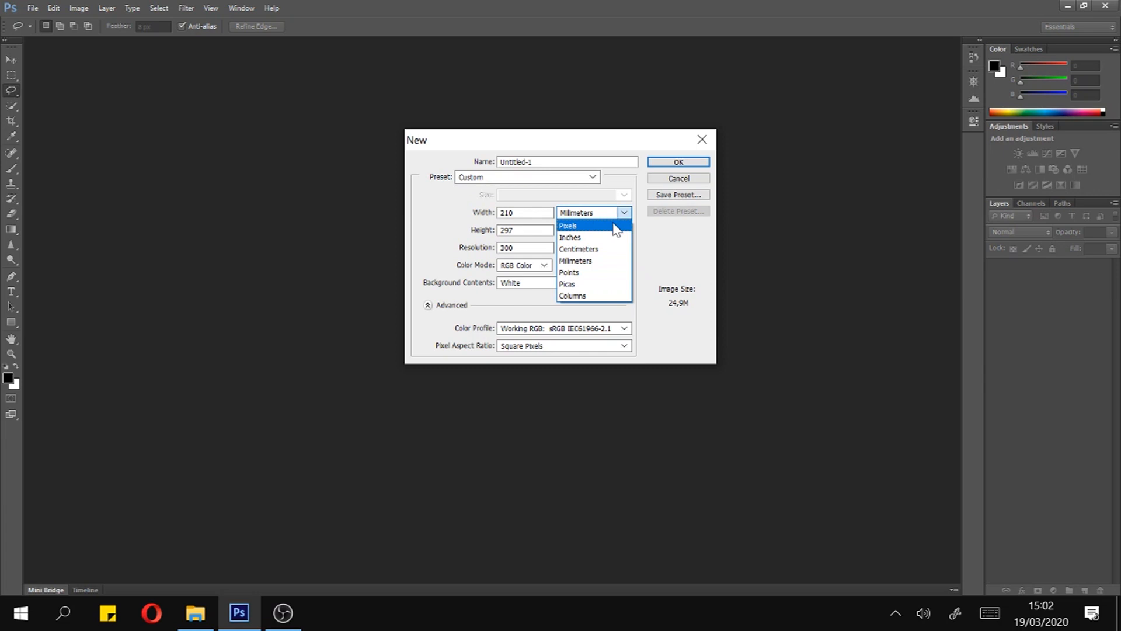
{"action": "left_click", "coordinate": [616, 225]}
{"action": "left_click", "coordinate": [624, 214]}
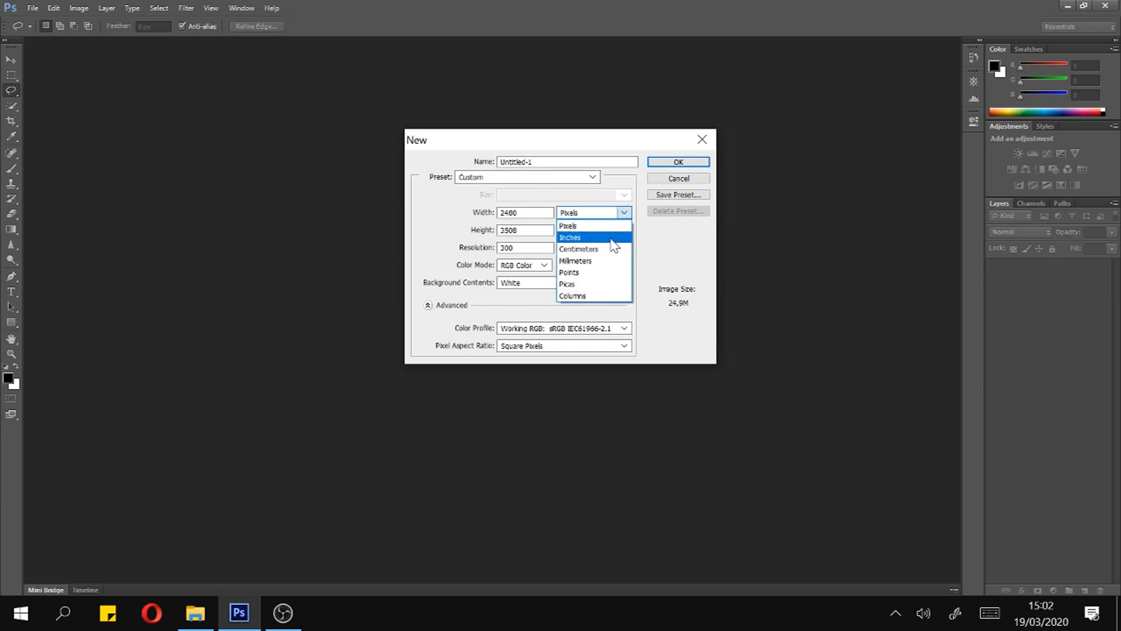
{"action": "left_click", "coordinate": [660, 252]}
Switch the new document's dimension units to Centimeters and back to Pixels
{"action": "left_click", "coordinate": [624, 230]}
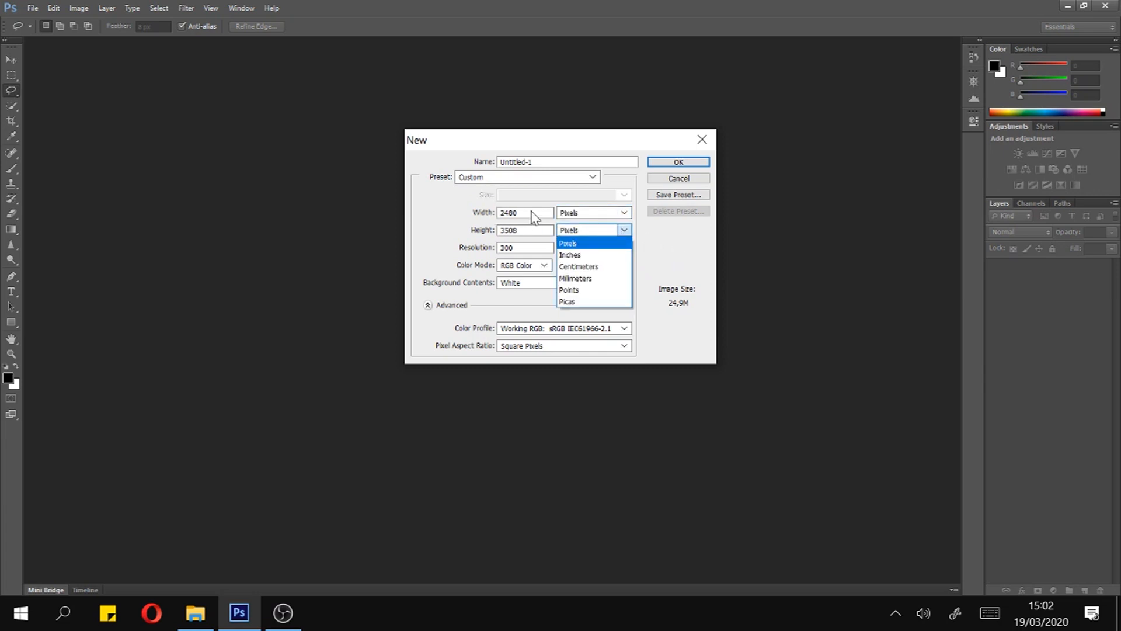
{"action": "left_click", "coordinate": [619, 267]}
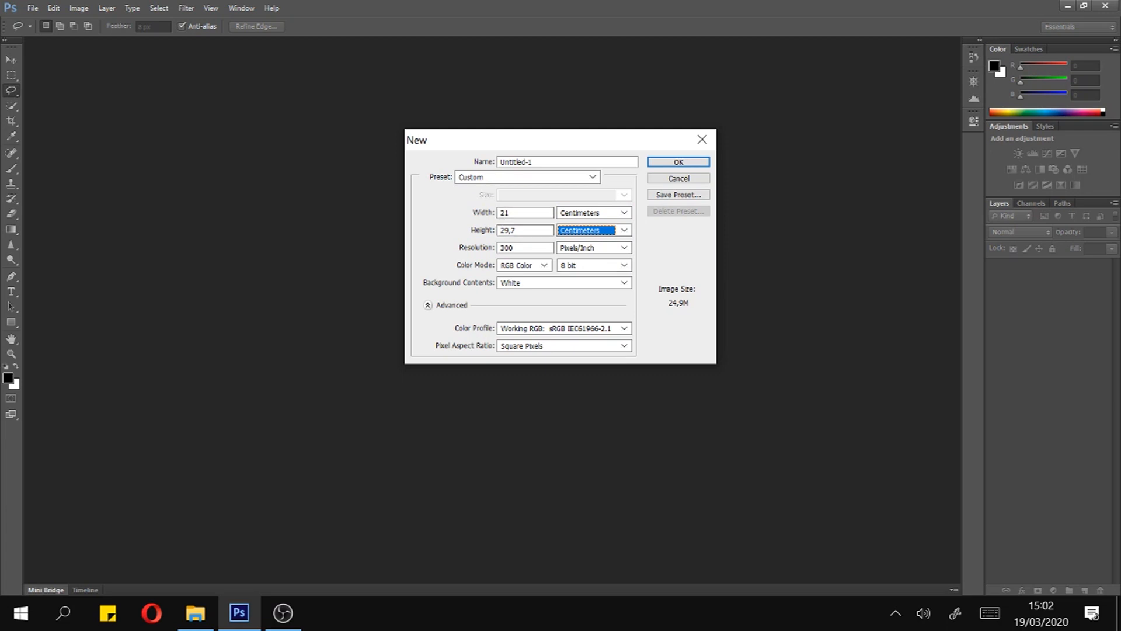
{"action": "double_click", "coordinate": [506, 213]}
{"action": "left_click", "coordinate": [624, 212]}
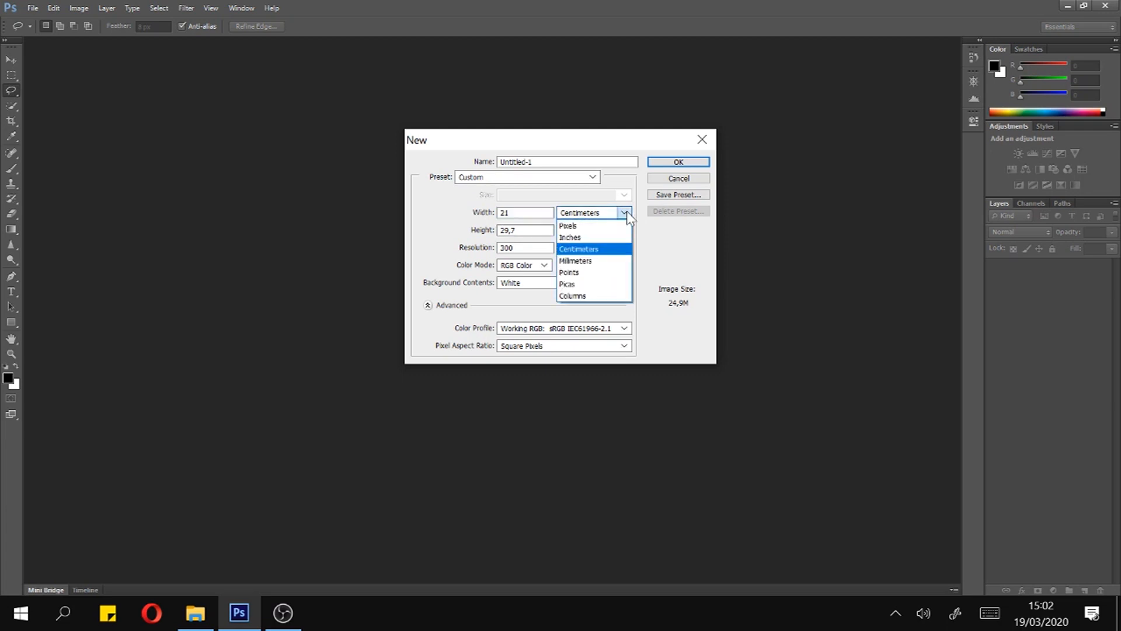
{"action": "left_click", "coordinate": [584, 223]}
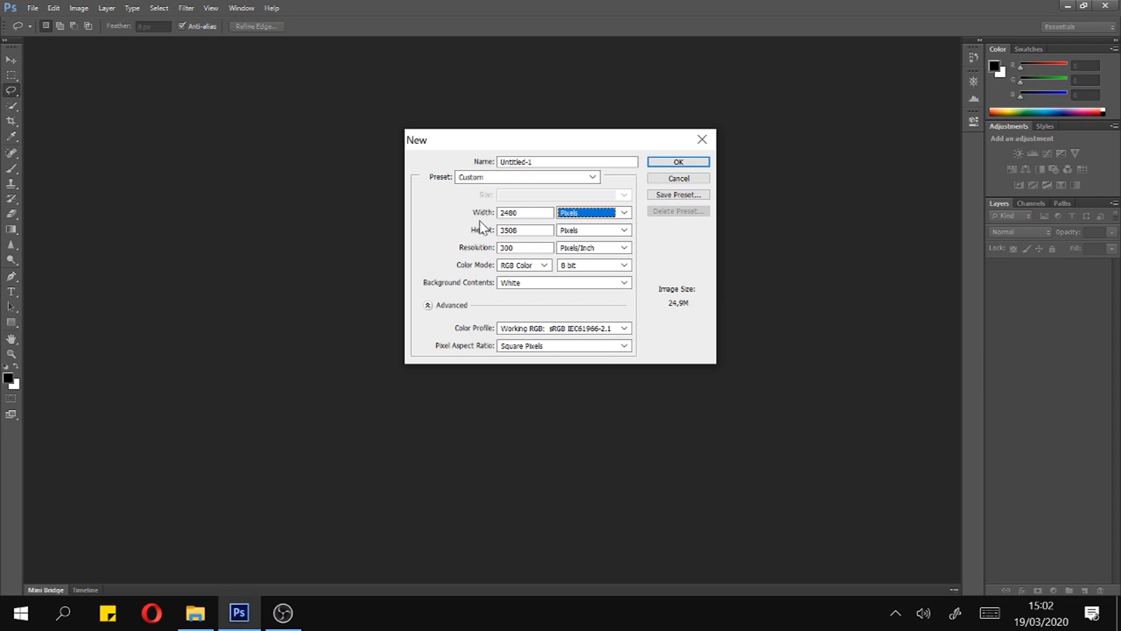
Set the new document's width and height units to Centimeters
{"action": "left_click", "coordinate": [551, 214]}
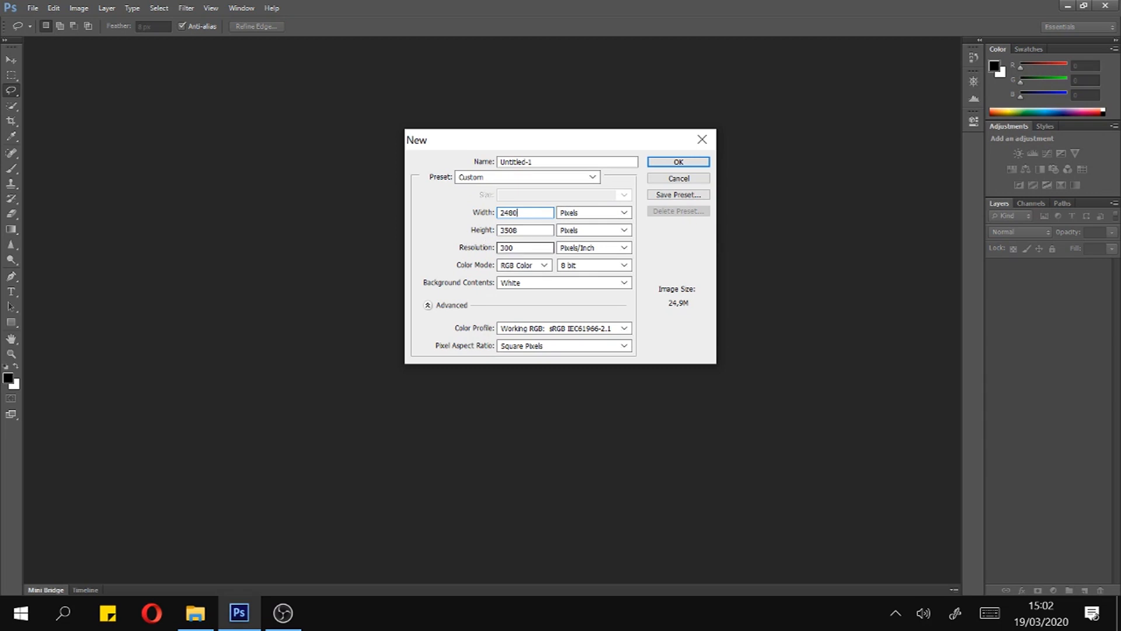
{"action": "left_click", "coordinate": [622, 211]}
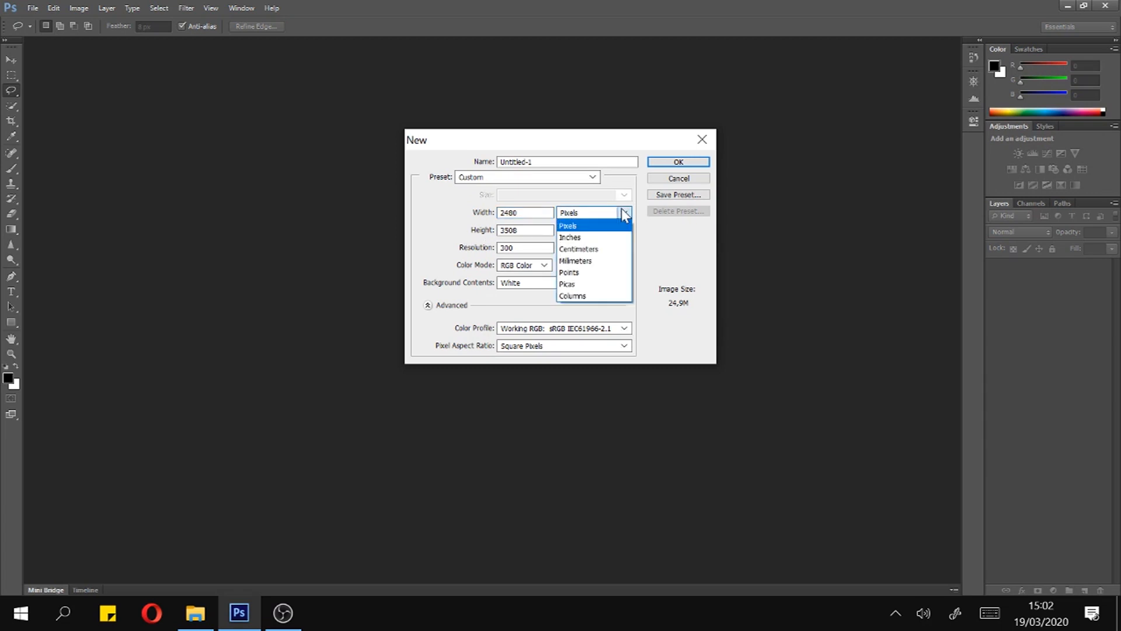
{"action": "left_click", "coordinate": [615, 251]}
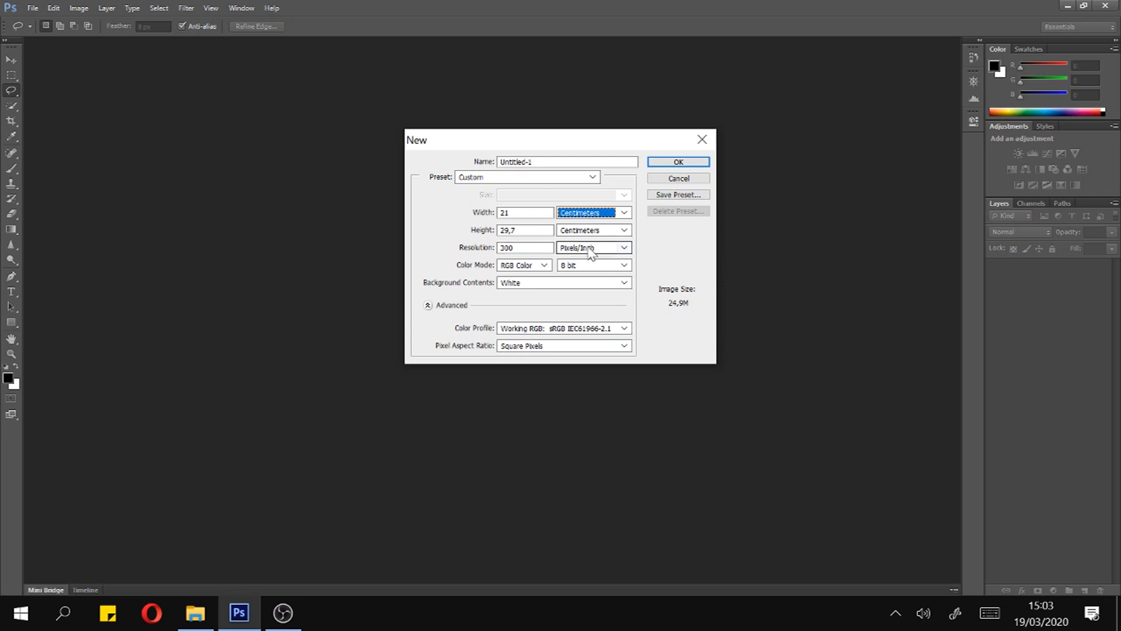
Switch the new document's resolution unit to Pixels/Centimeter and back to Pixels/Inch
{"action": "left_click", "coordinate": [624, 249]}
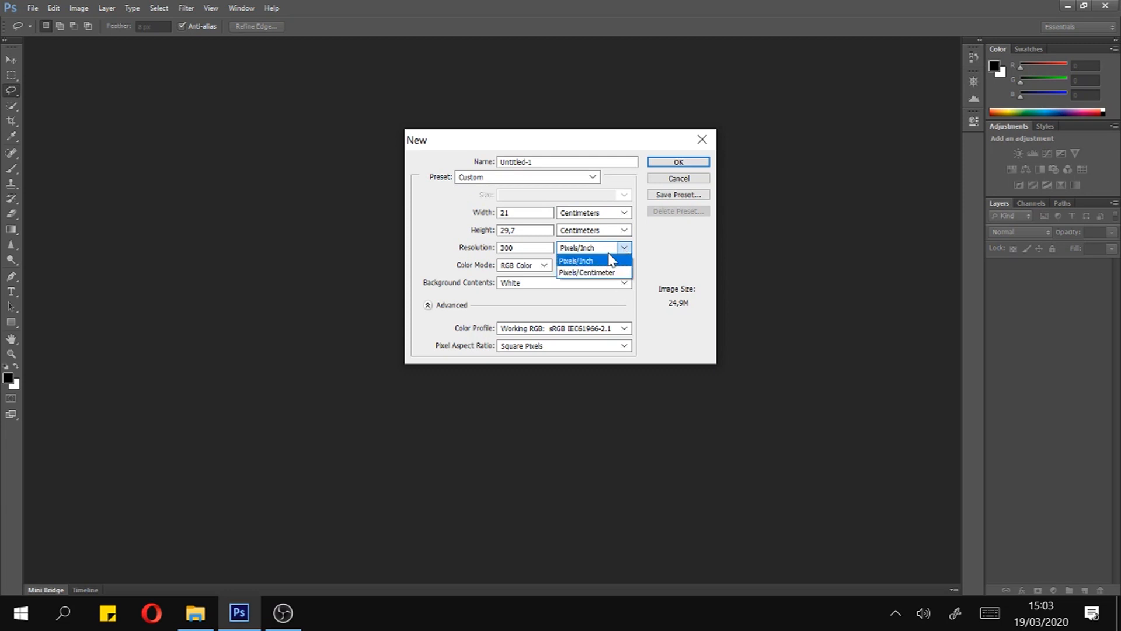
{"action": "left_click", "coordinate": [604, 273]}
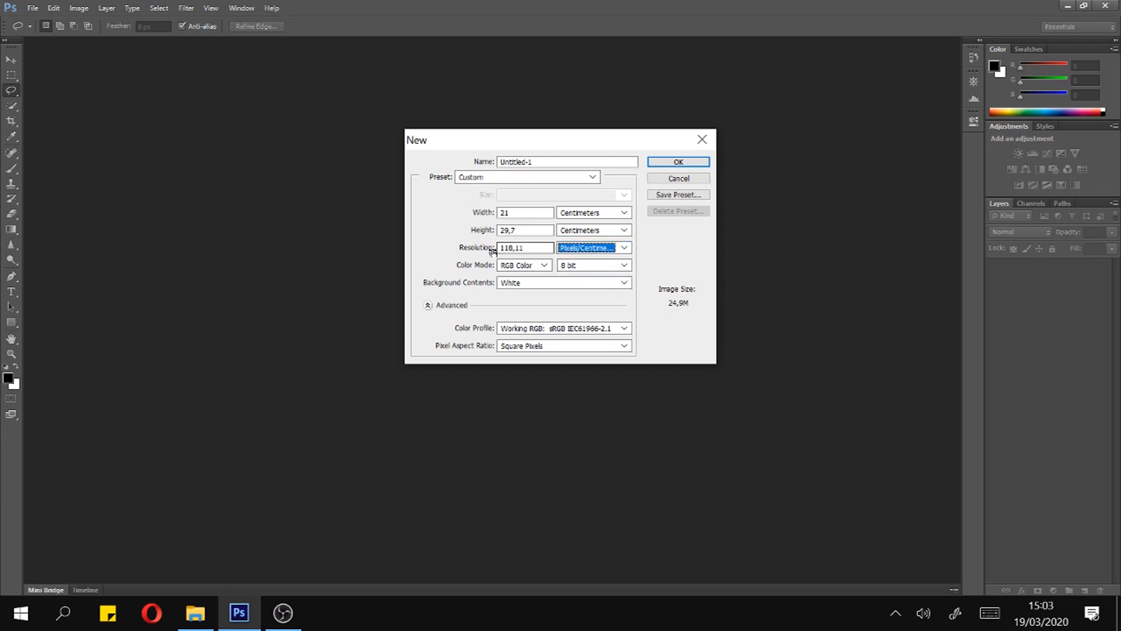
{"action": "double_click", "coordinate": [518, 248]}
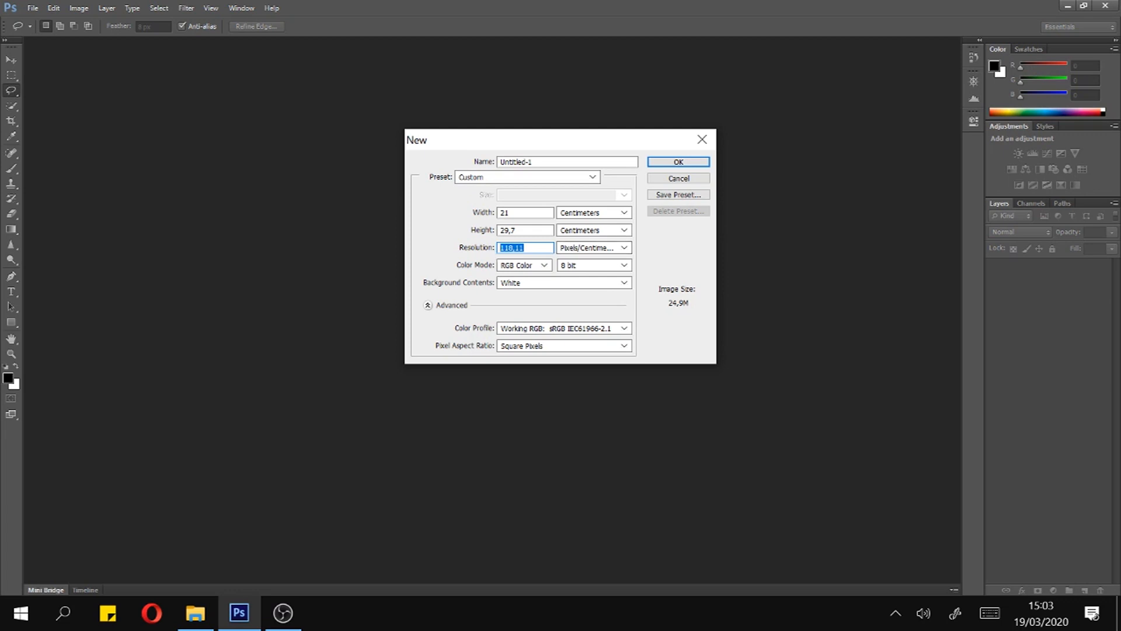
{"action": "left_click", "coordinate": [625, 250]}
{"action": "left_click", "coordinate": [624, 260]}
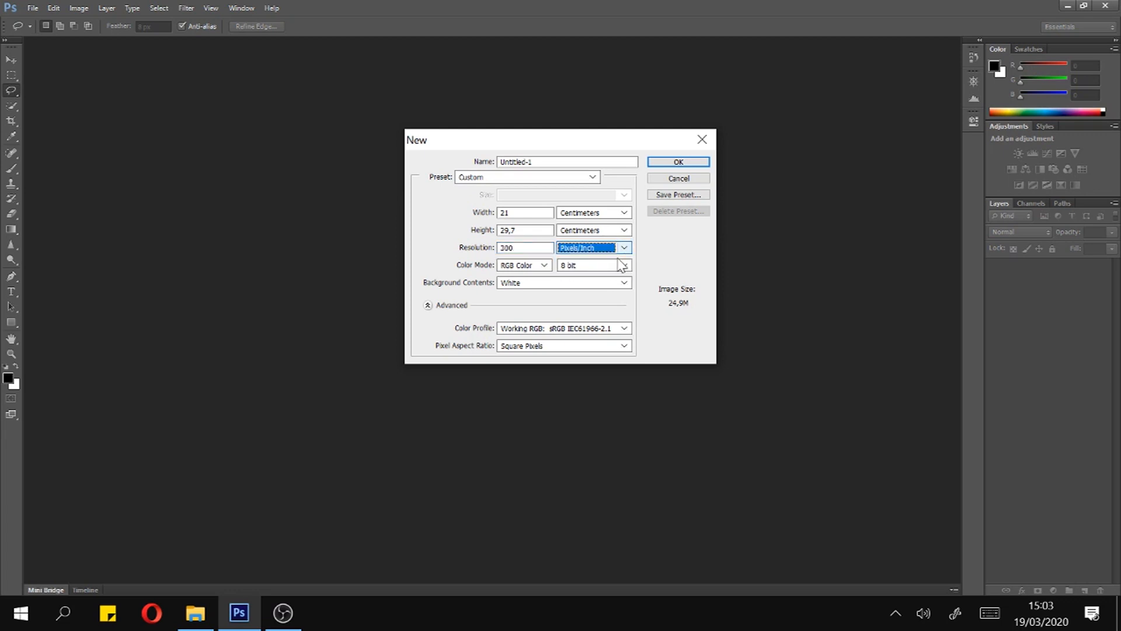
Review the available width and resolution units for the new document without changing them
{"action": "left_click", "coordinate": [624, 212]}
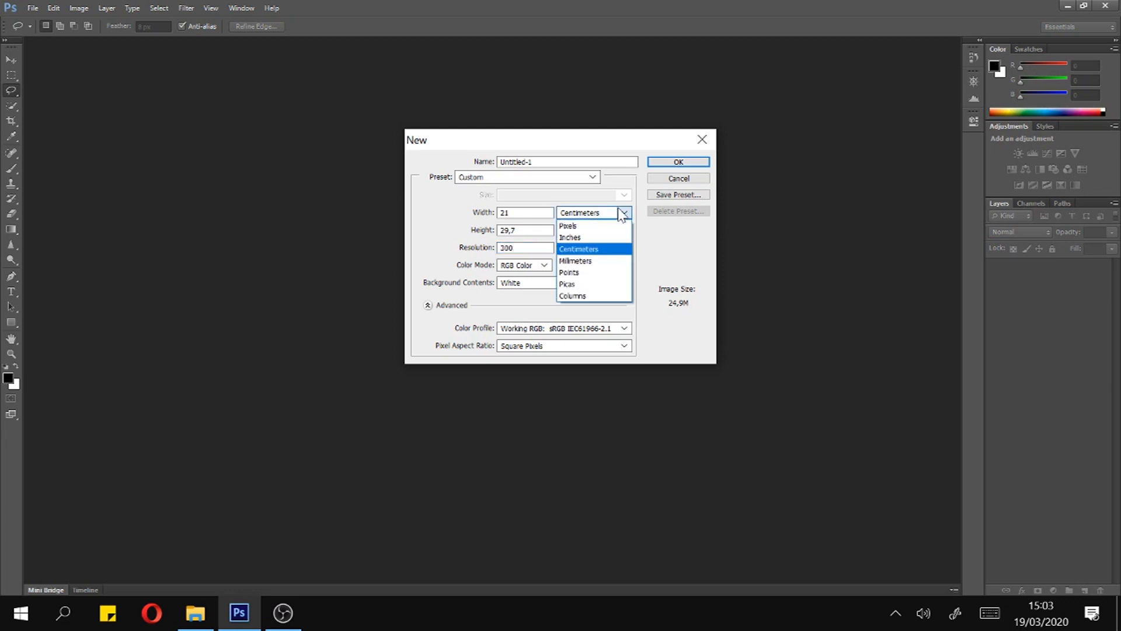
{"action": "left_click", "coordinate": [676, 267]}
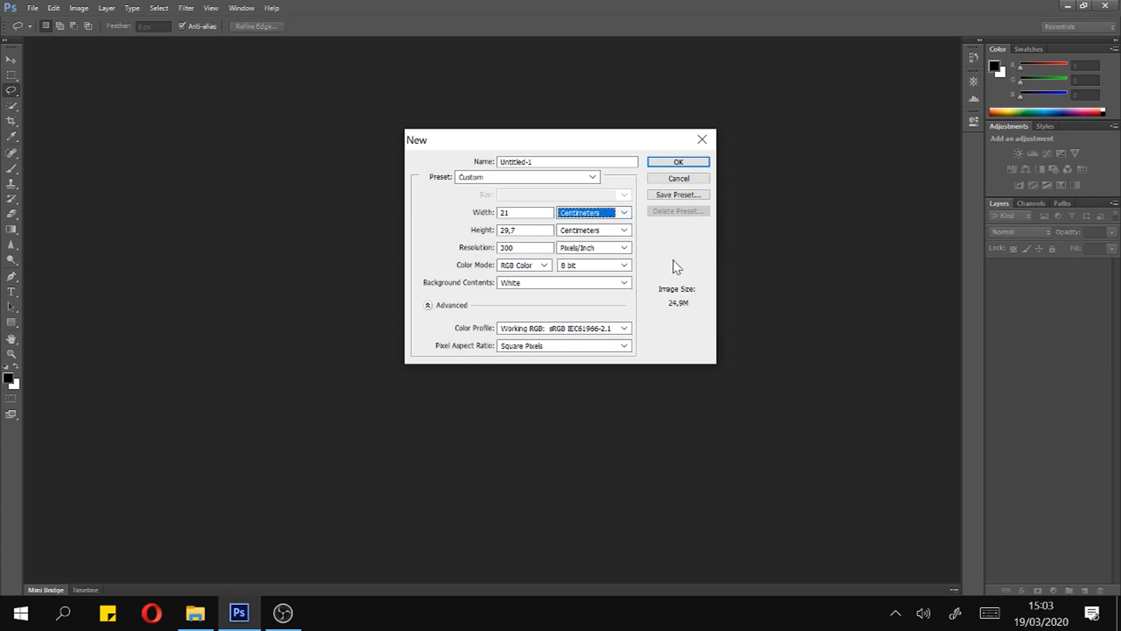
{"action": "left_click", "coordinate": [625, 213]}
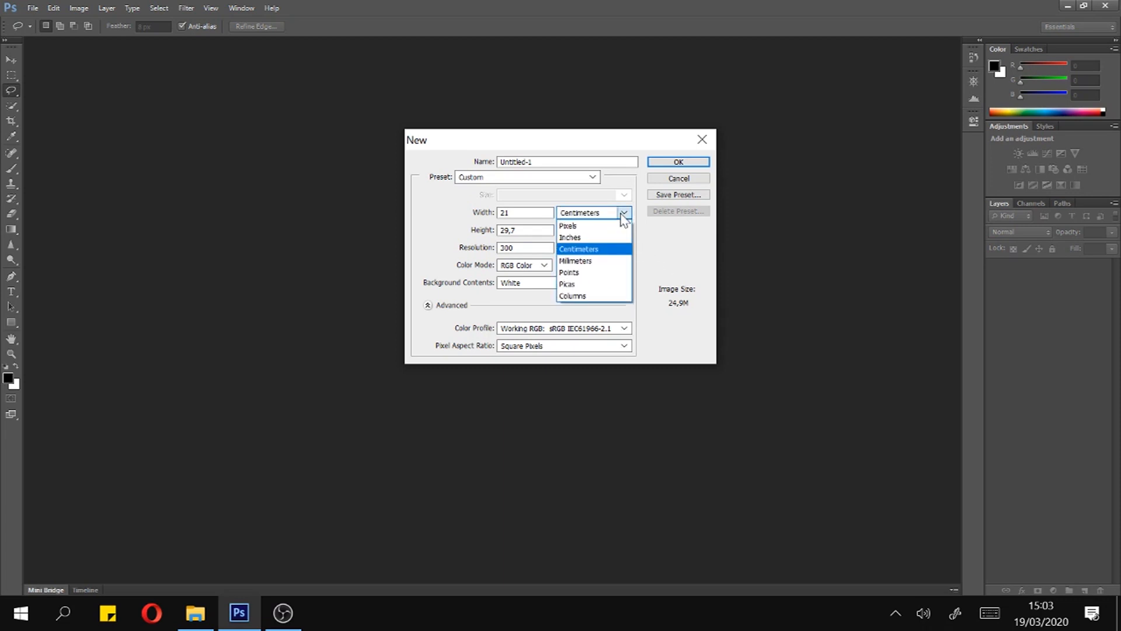
{"action": "left_click", "coordinate": [651, 236]}
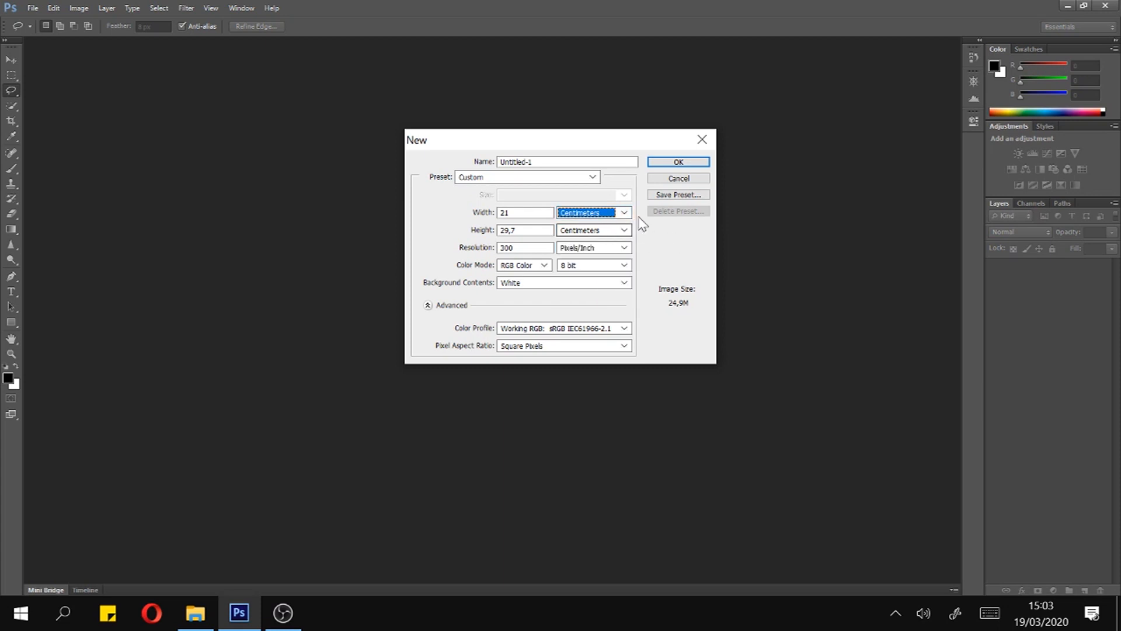
{"action": "left_click", "coordinate": [611, 248]}
{"action": "left_click", "coordinate": [610, 247]}
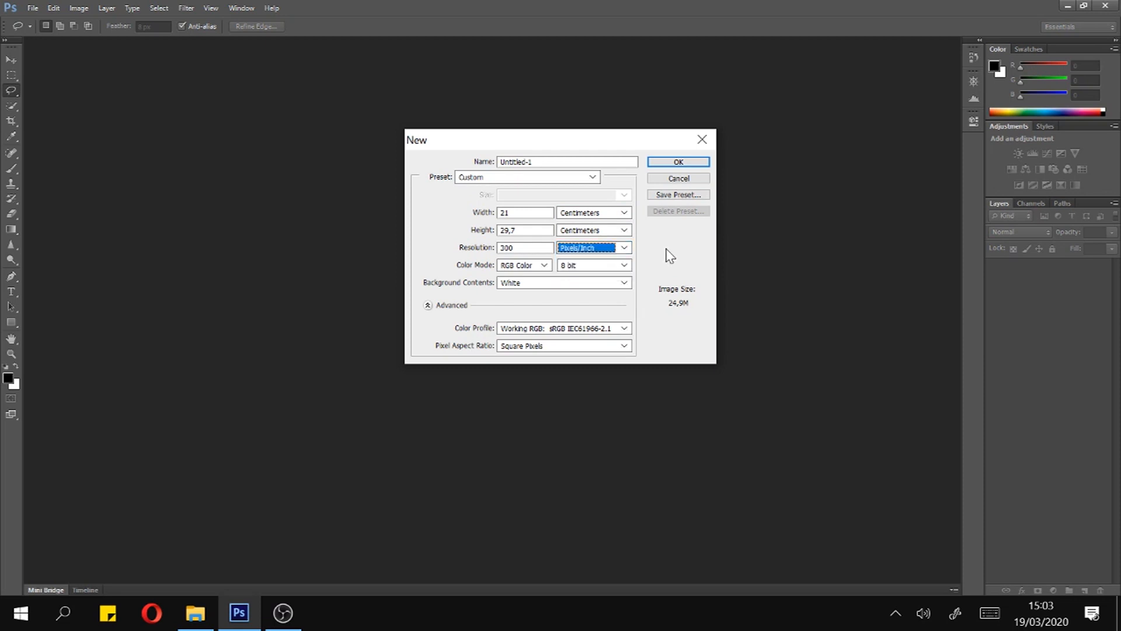
{"action": "left_click", "coordinate": [606, 219]}
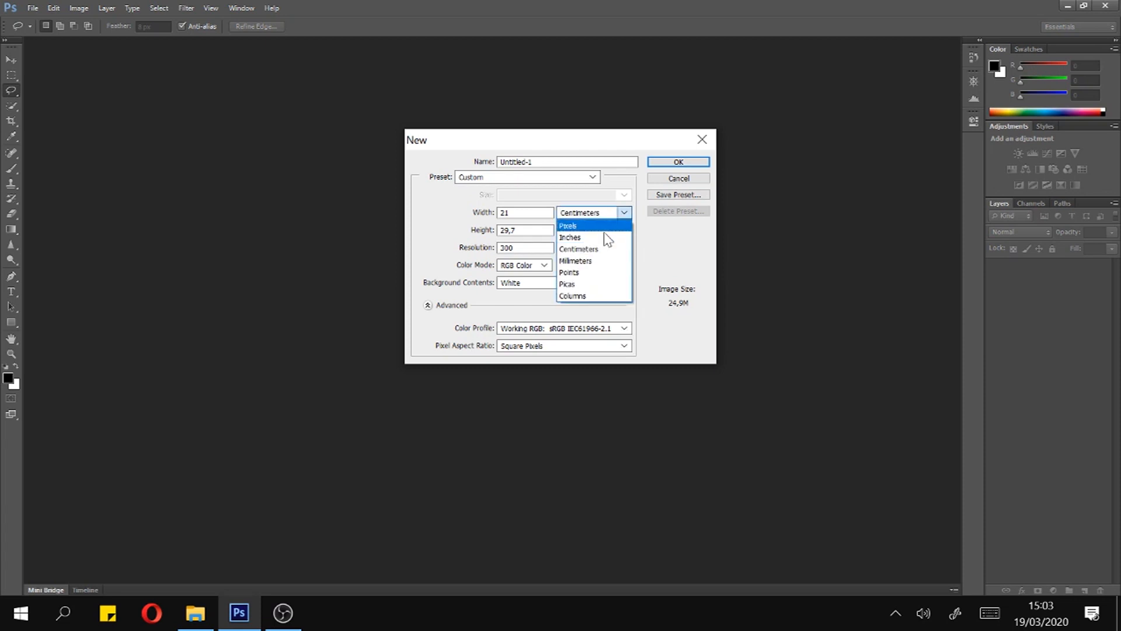
{"action": "left_click", "coordinate": [699, 248]}
View the color mode and bit depth choices for the new document
{"action": "left_click", "coordinate": [530, 266]}
{"action": "left_click", "coordinate": [531, 266]}
{"action": "left_click", "coordinate": [602, 266]}
{"action": "left_click", "coordinate": [603, 268]}
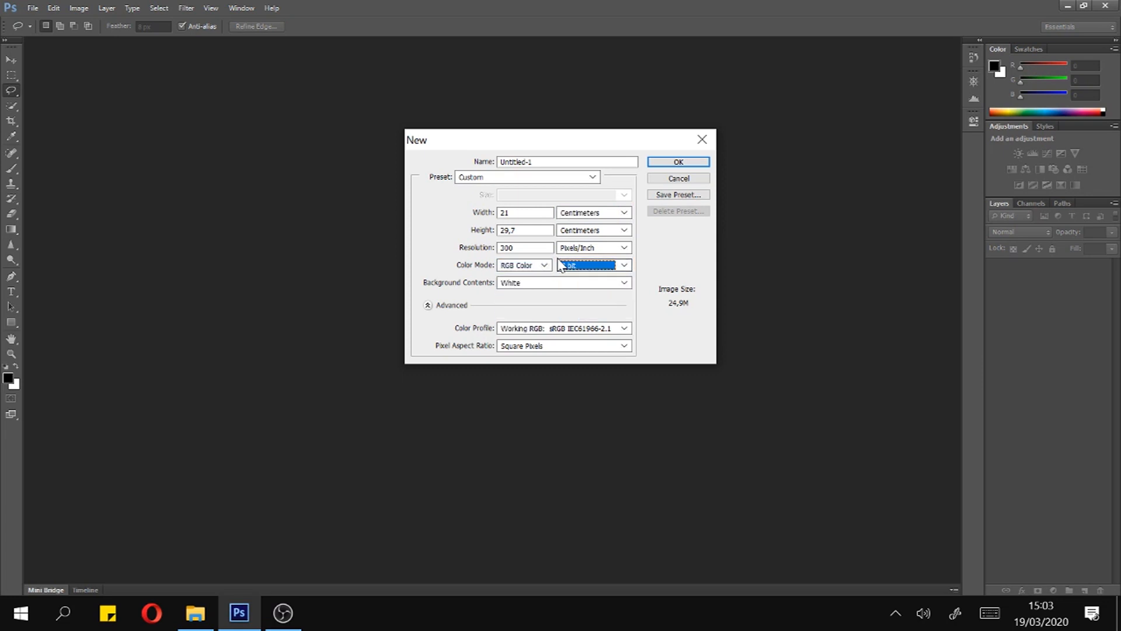
Try Background Color as the new document's background contents, and return the setting to White
{"action": "left_click", "coordinate": [530, 283]}
{"action": "left_click", "coordinate": [524, 284]}
{"action": "left_click", "coordinate": [523, 284]}
{"action": "left_click", "coordinate": [523, 284]}
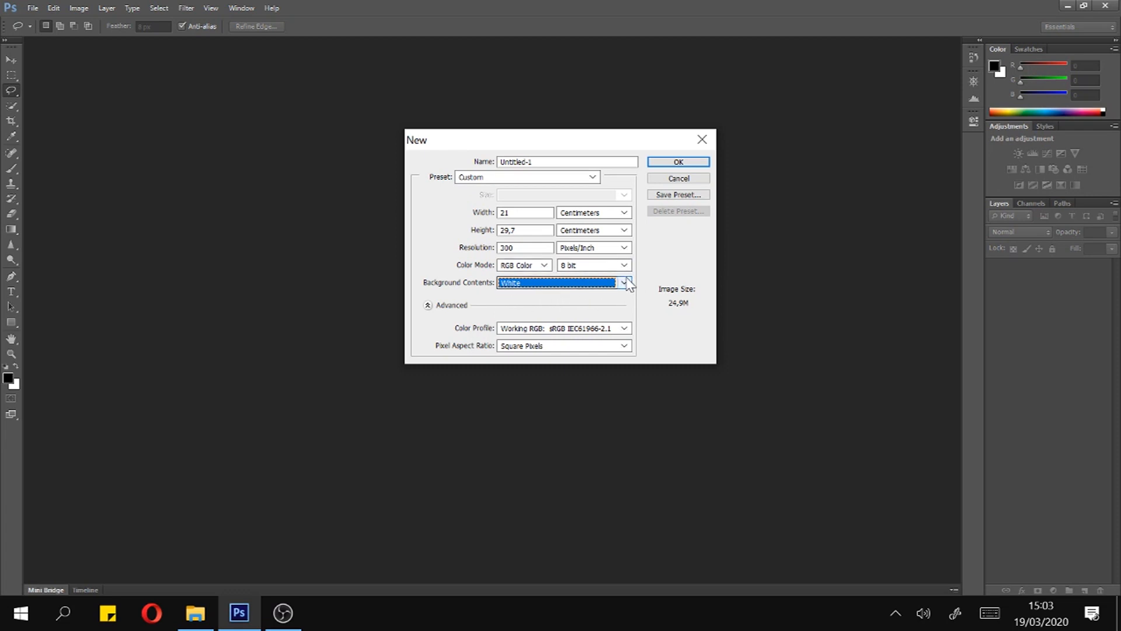
{"action": "left_click", "coordinate": [603, 284]}
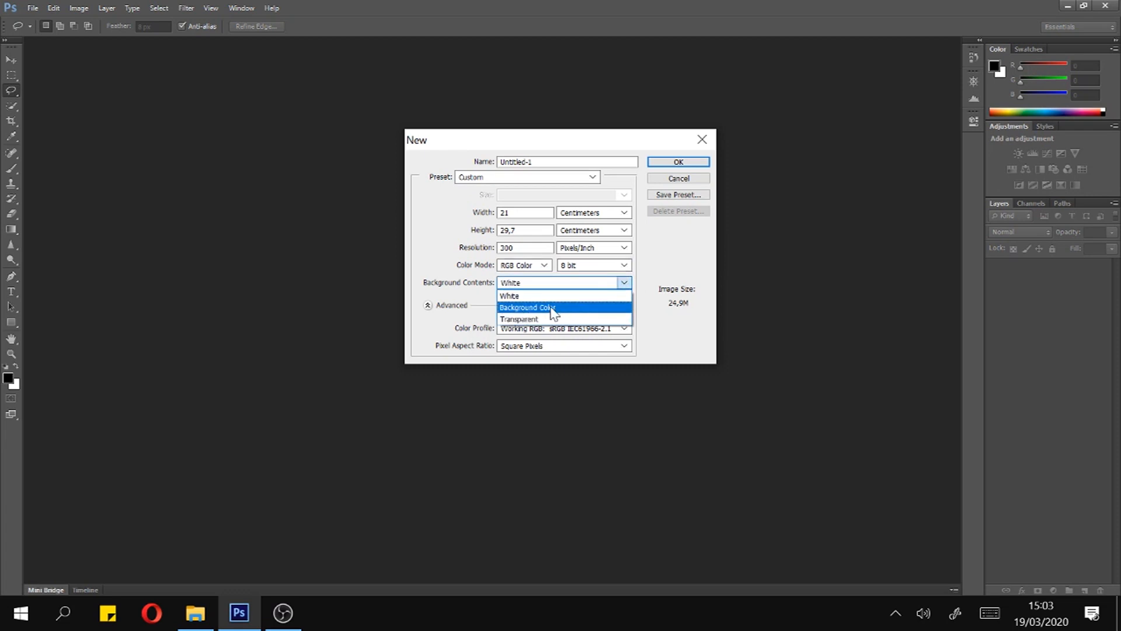
{"action": "left_click", "coordinate": [572, 308]}
{"action": "left_click", "coordinate": [587, 283]}
{"action": "left_click", "coordinate": [576, 298]}
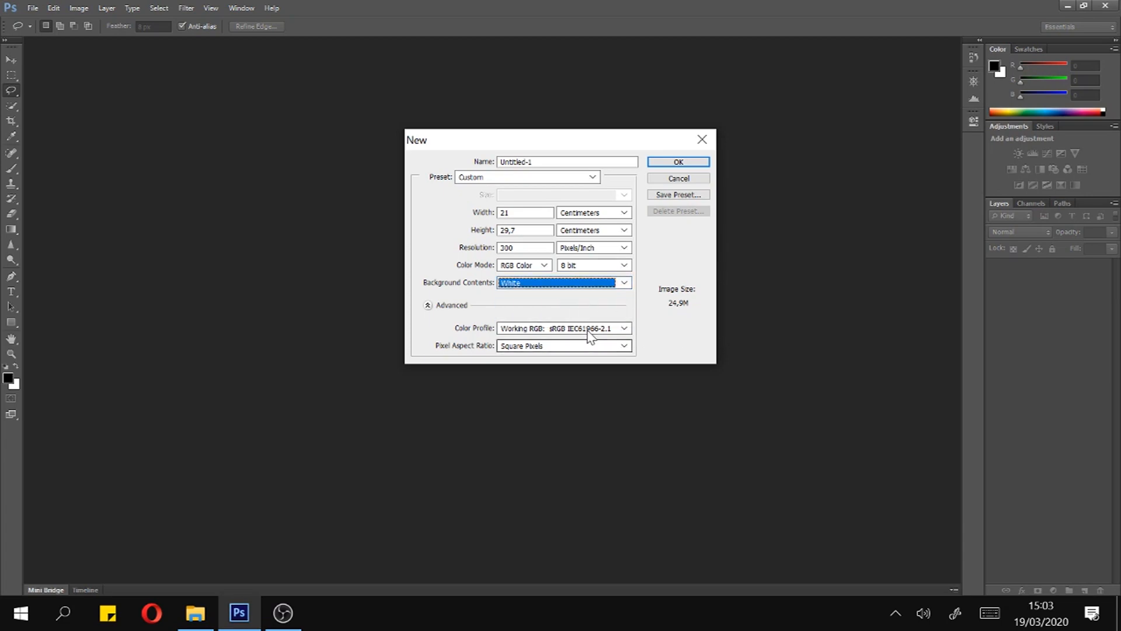
Browse the available color profiles for the new document and keep Working RGB: sRGB IEC61966-2.1
{"action": "left_click", "coordinate": [590, 328]}
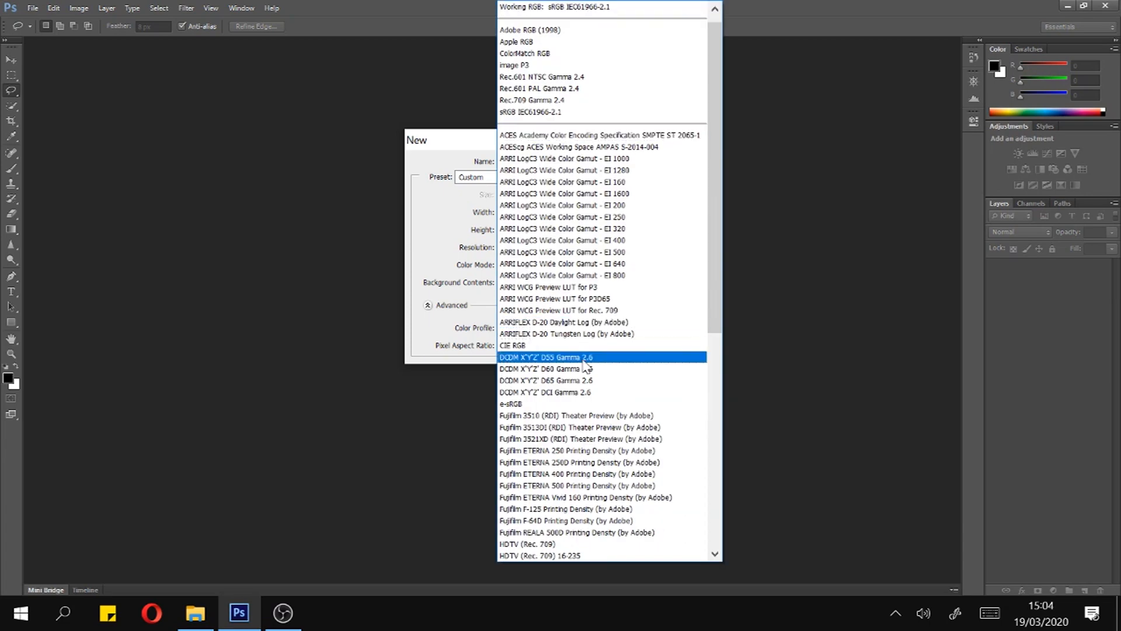
{"action": "scroll", "coordinate": [583, 362], "scroll_direction": "up", "scroll_amount": 1}
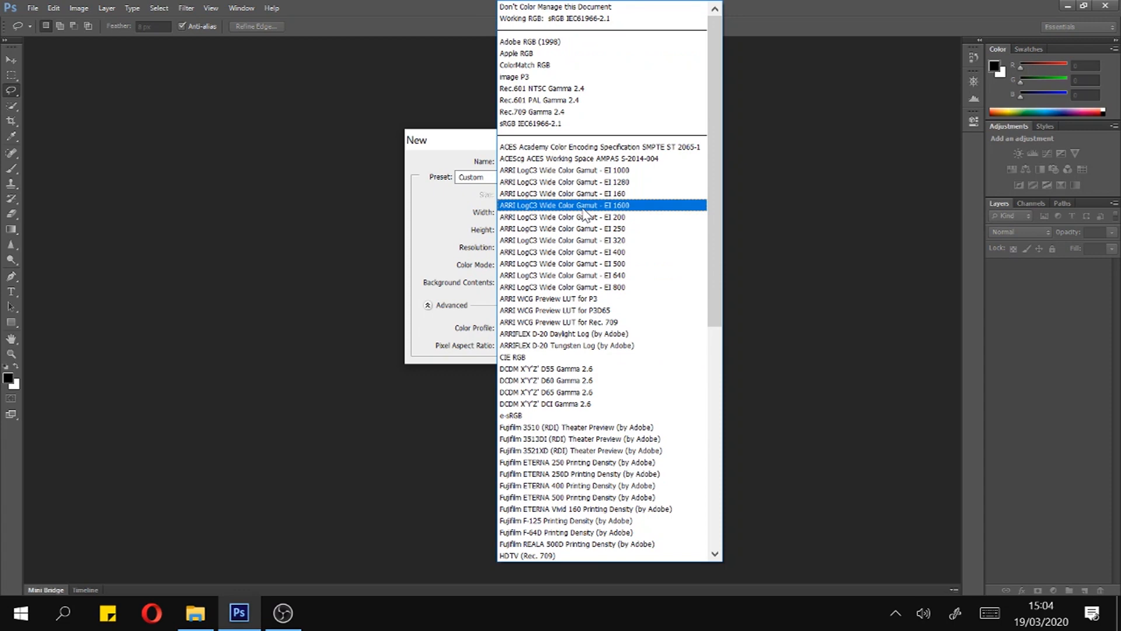
{"action": "scroll", "coordinate": [592, 458], "scroll_direction": "down", "scroll_amount": 2}
{"action": "scroll", "coordinate": [592, 458], "scroll_direction": "down", "scroll_amount": 10}
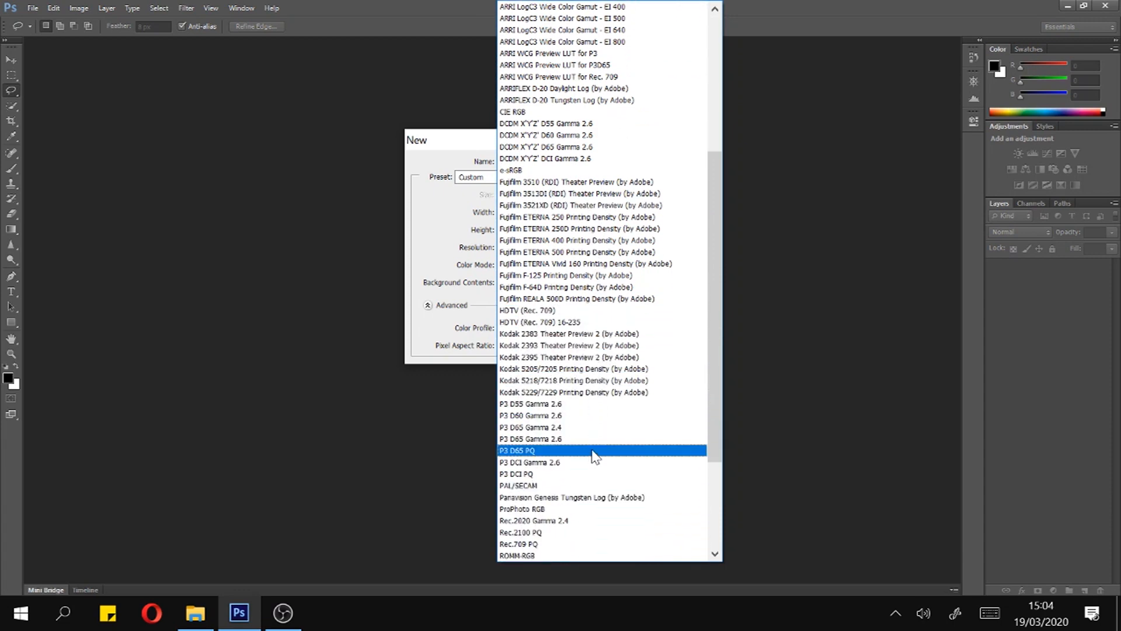
{"action": "scroll", "coordinate": [593, 452], "scroll_direction": "down", "scroll_amount": 1}
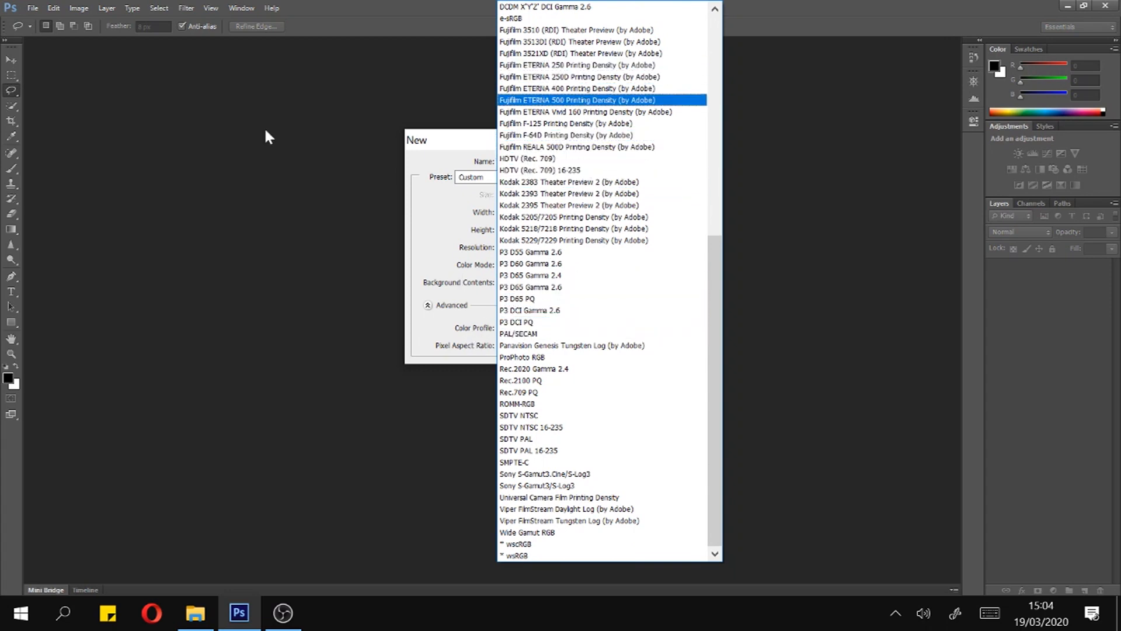
{"action": "scroll", "coordinate": [628, 82], "scroll_direction": "up", "scroll_amount": 9}
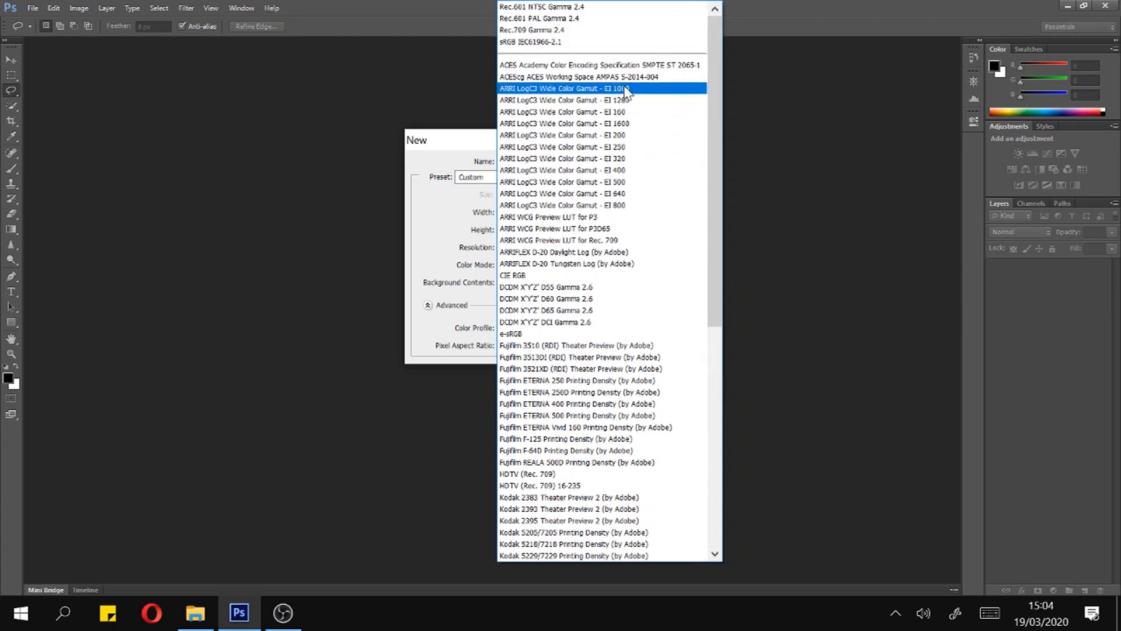
{"action": "scroll", "coordinate": [627, 88], "scroll_direction": "up", "scroll_amount": 3}
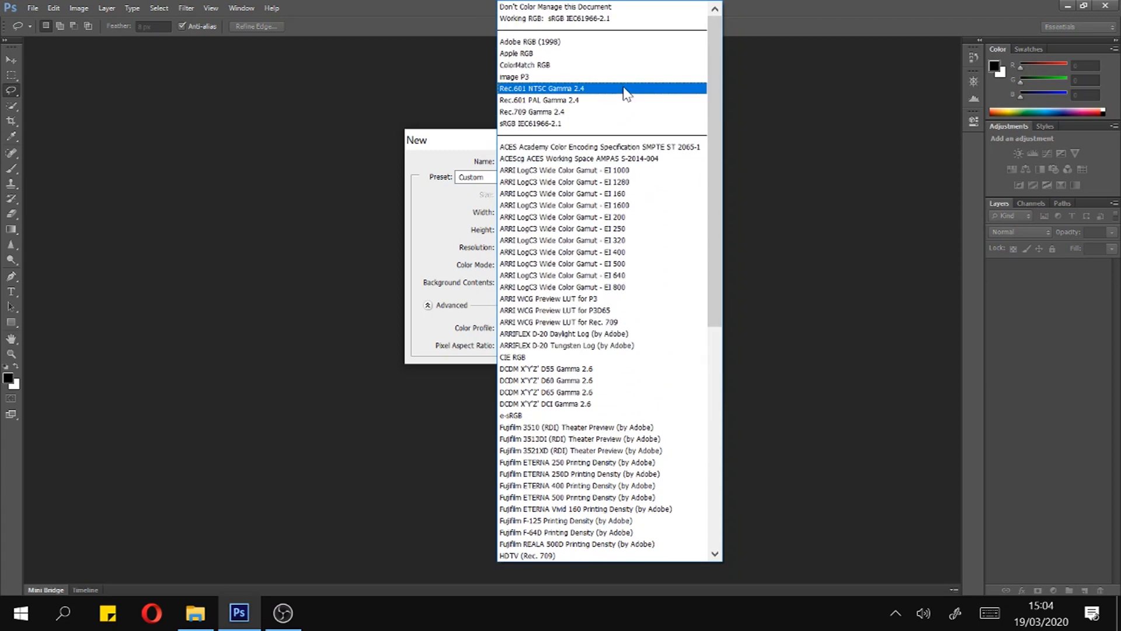
{"action": "left_click", "coordinate": [559, 19]}
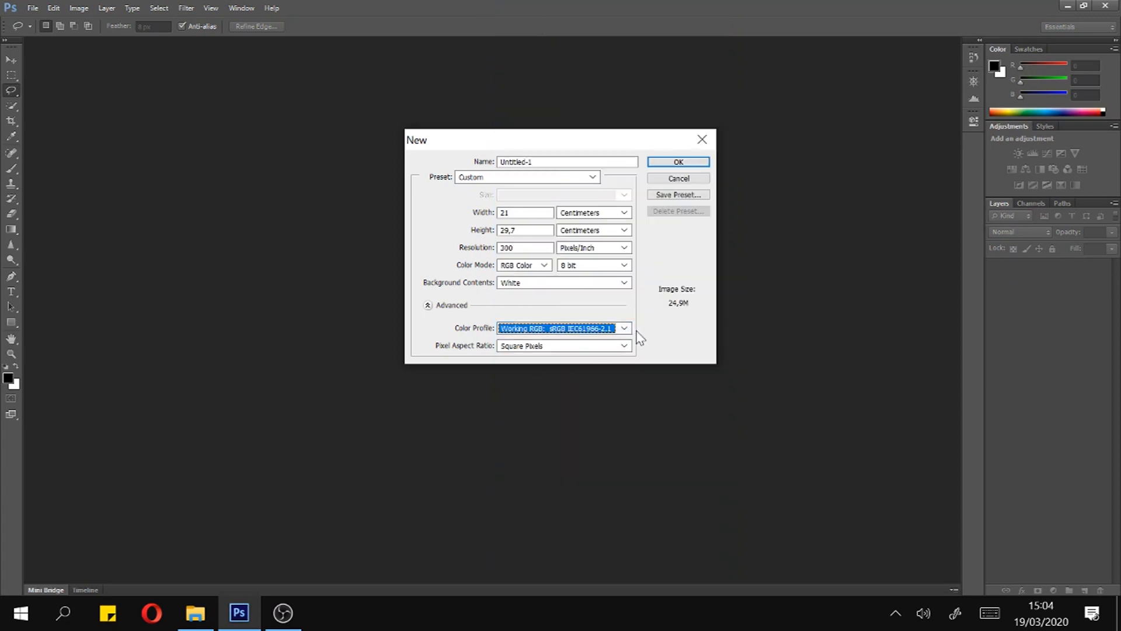
Try the HDV 1080/DVCPRO HD 720 (1,33) pixel aspect ratio for the new document and return to Square Pixels
{"action": "left_click", "coordinate": [624, 346]}
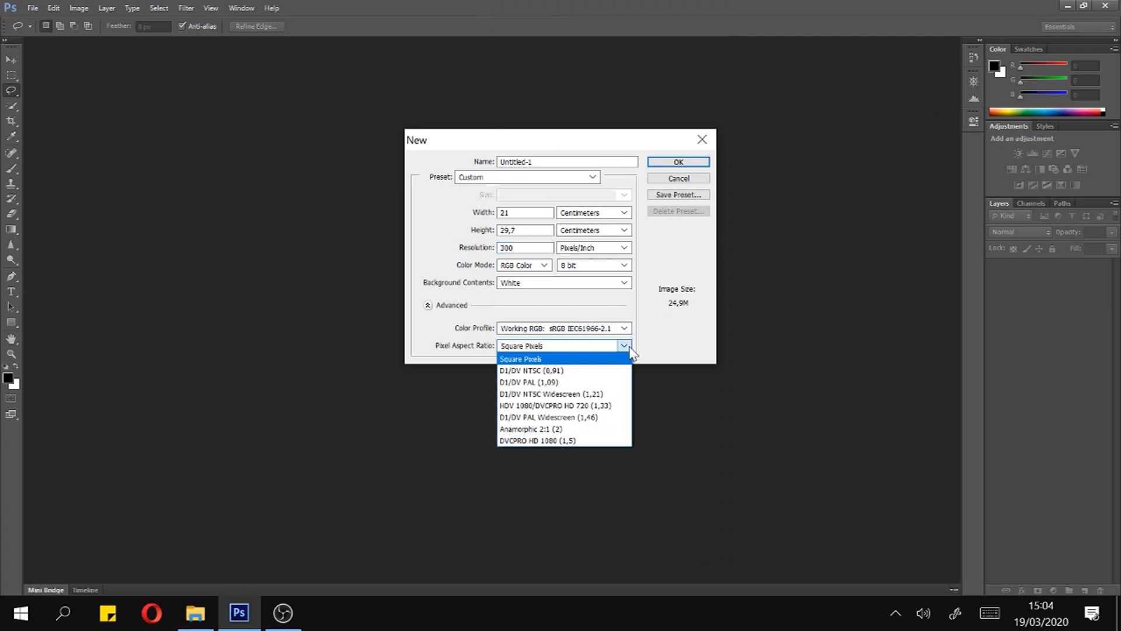
{"action": "left_click", "coordinate": [719, 320]}
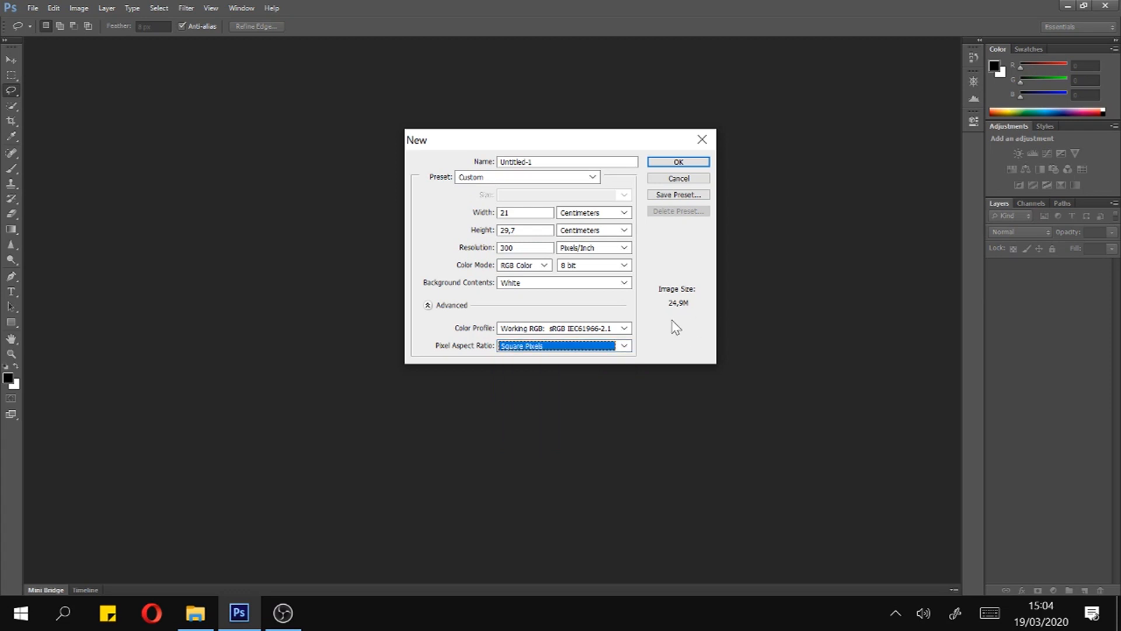
{"action": "left_click", "coordinate": [565, 346]}
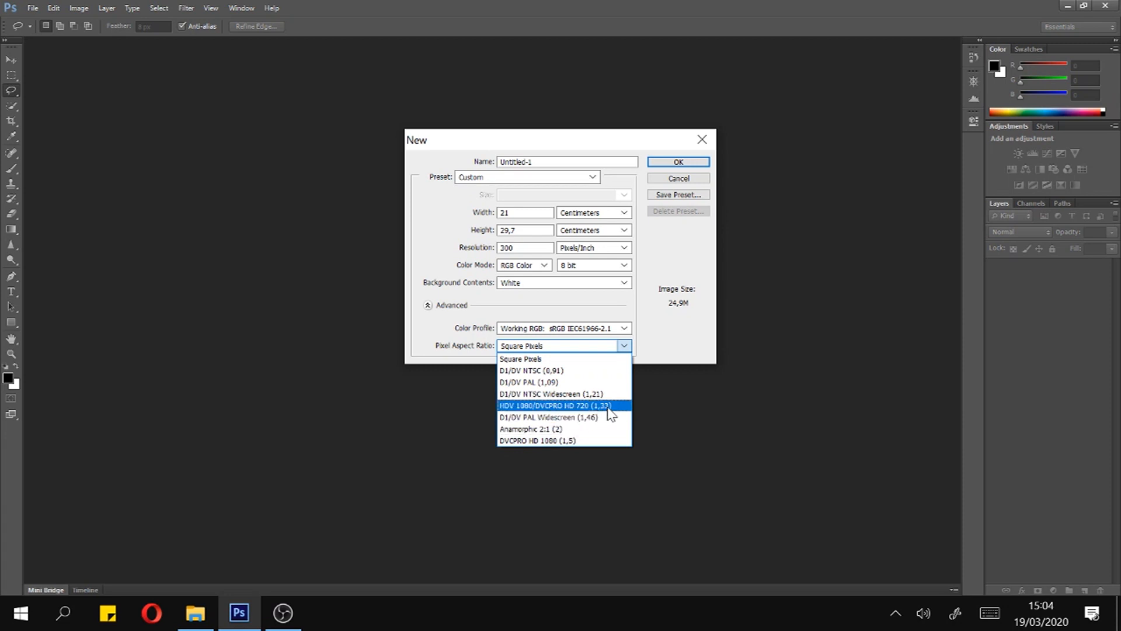
{"action": "left_click", "coordinate": [607, 406]}
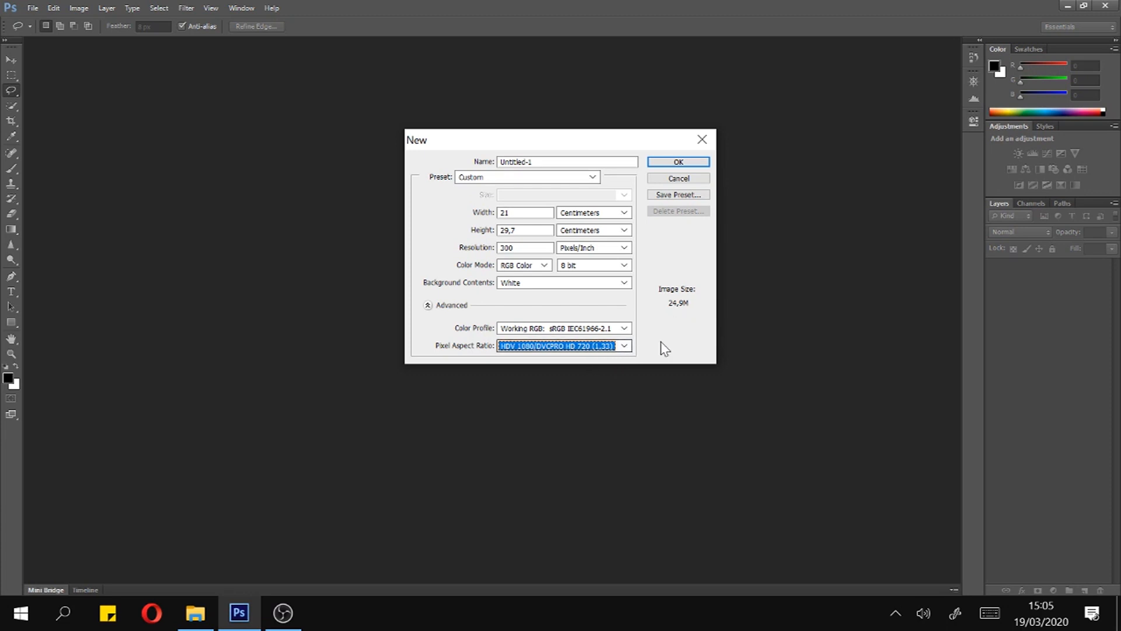
{"action": "left_click", "coordinate": [624, 345]}
{"action": "left_click", "coordinate": [607, 358]}
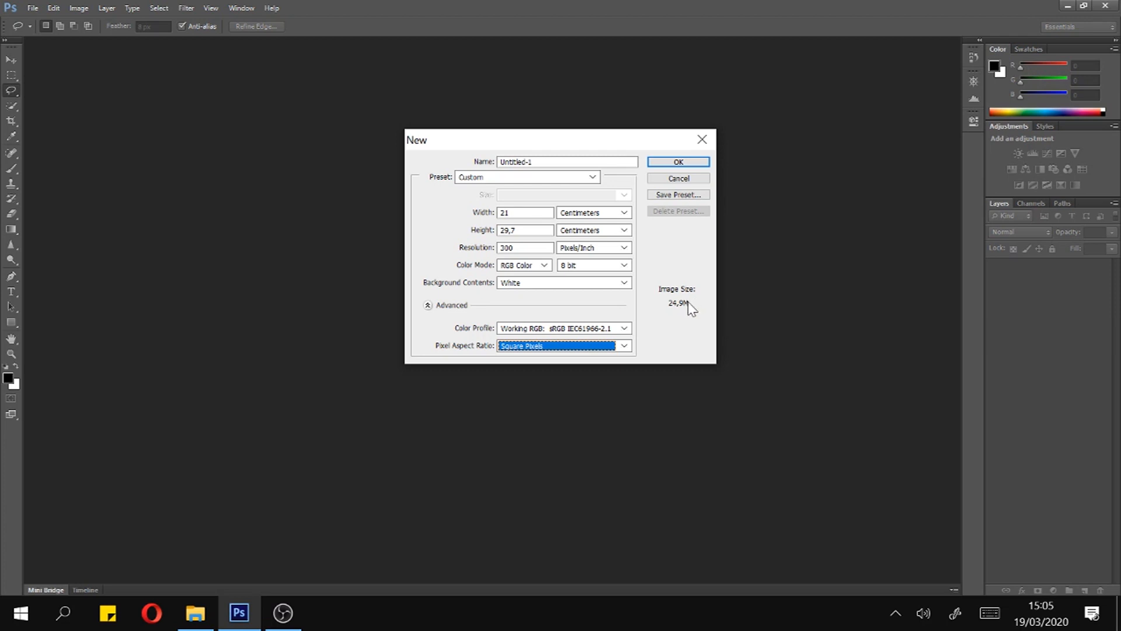
{"action": "key", "text": "Tab"}
{"action": "left_click", "coordinate": [620, 346]}
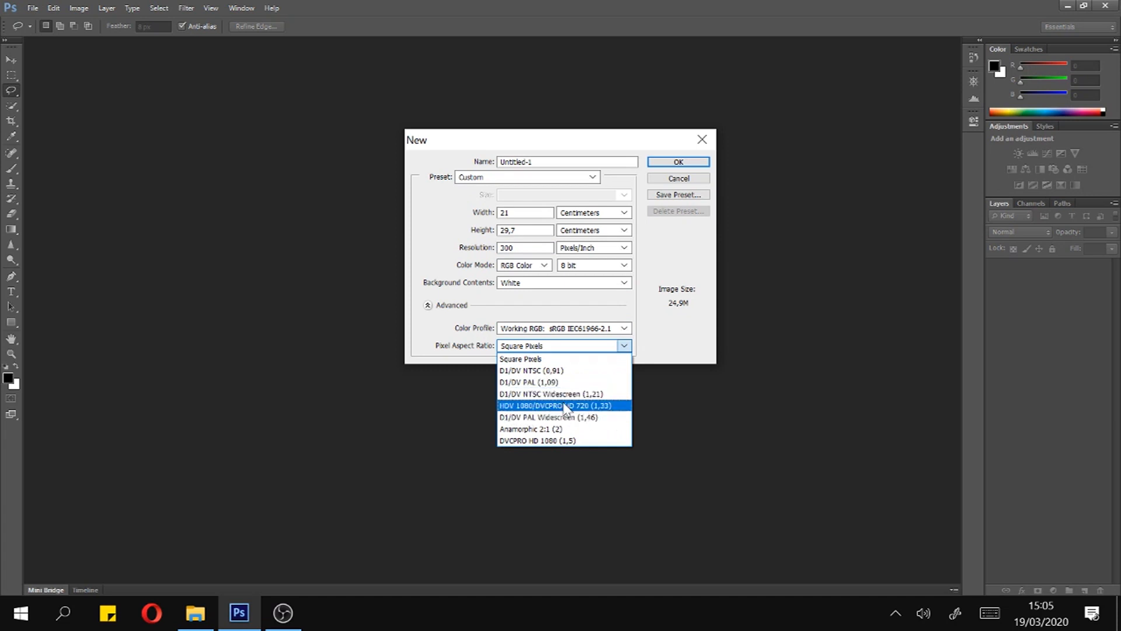
{"action": "left_click", "coordinate": [619, 359]}
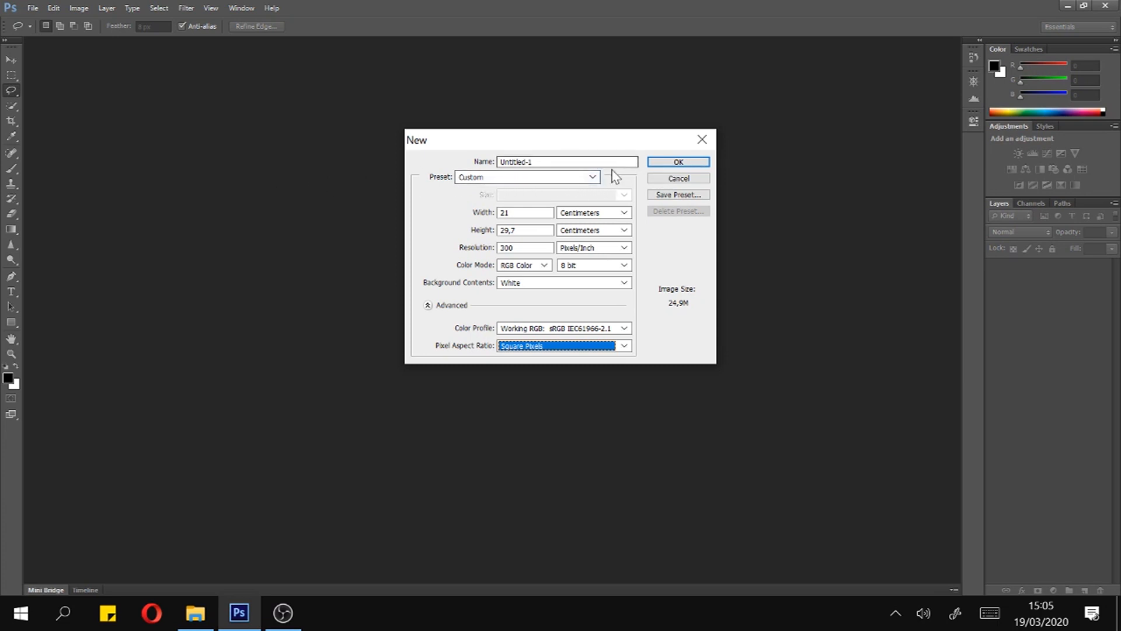
View the document presets and cancel the new document setup
{"action": "left_click", "coordinate": [591, 177]}
{"action": "left_click", "coordinate": [595, 178]}
{"action": "left_click", "coordinate": [679, 178]}
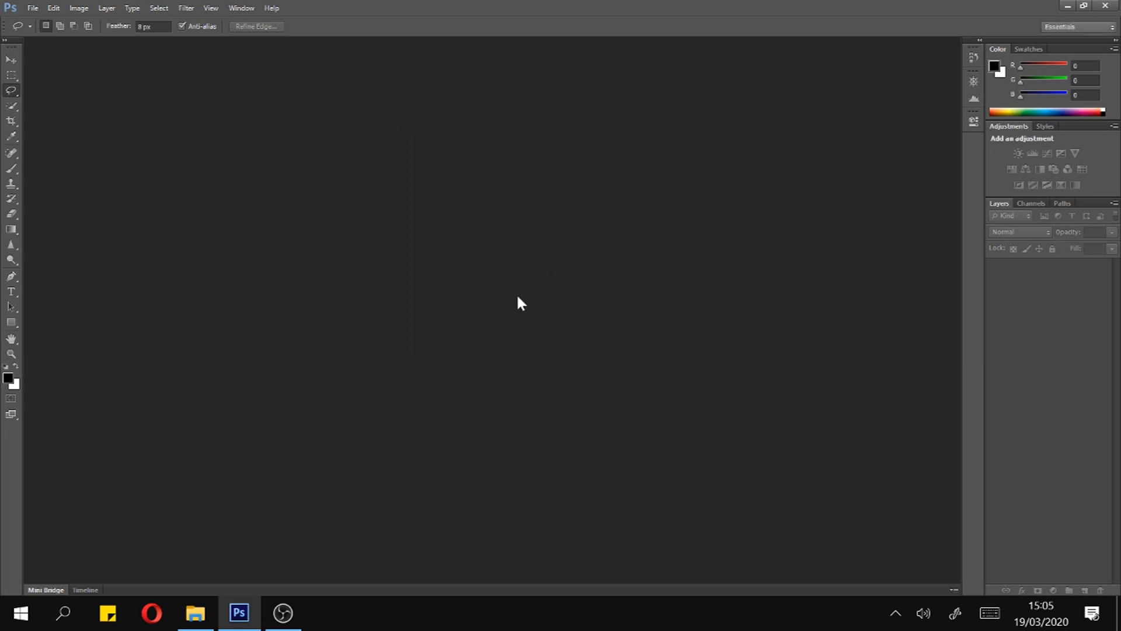
Open Ducks (8).jpg from the File Explorer pictures folder in Photoshop and activate the Move tool
{"action": "left_click", "coordinate": [195, 613]}
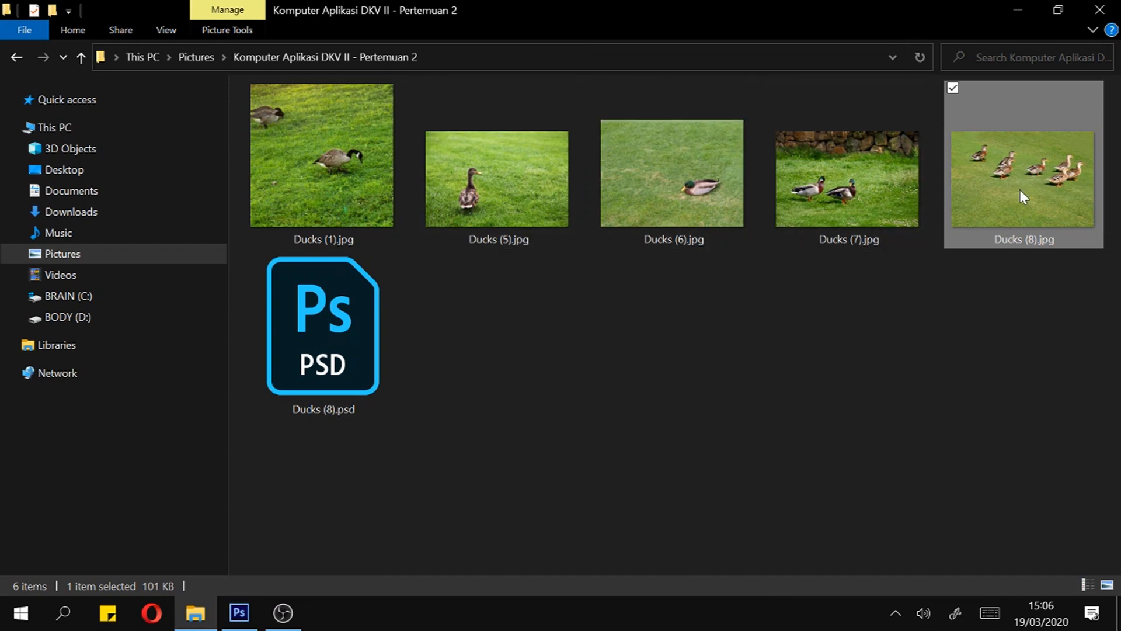
{"action": "left_click_drag", "start_coordinate": [1059, 176], "coordinate": [508, 358]}
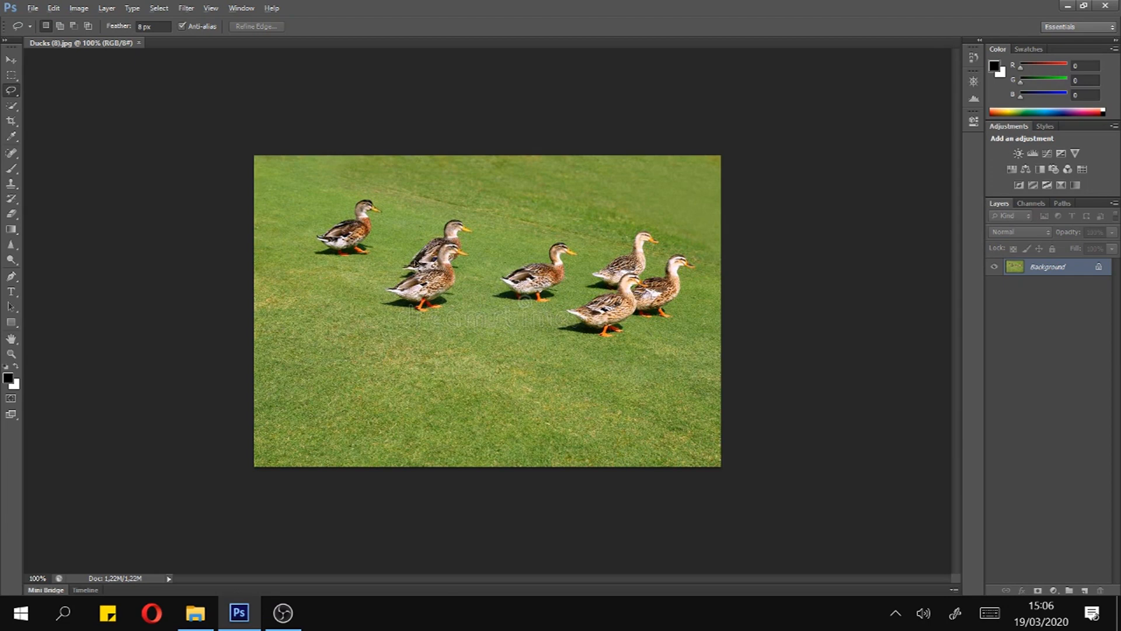
{"action": "scroll", "coordinate": [420, 268], "scroll_direction": "up", "scroll_amount": 2}
{"action": "left_click", "coordinate": [11, 58]}
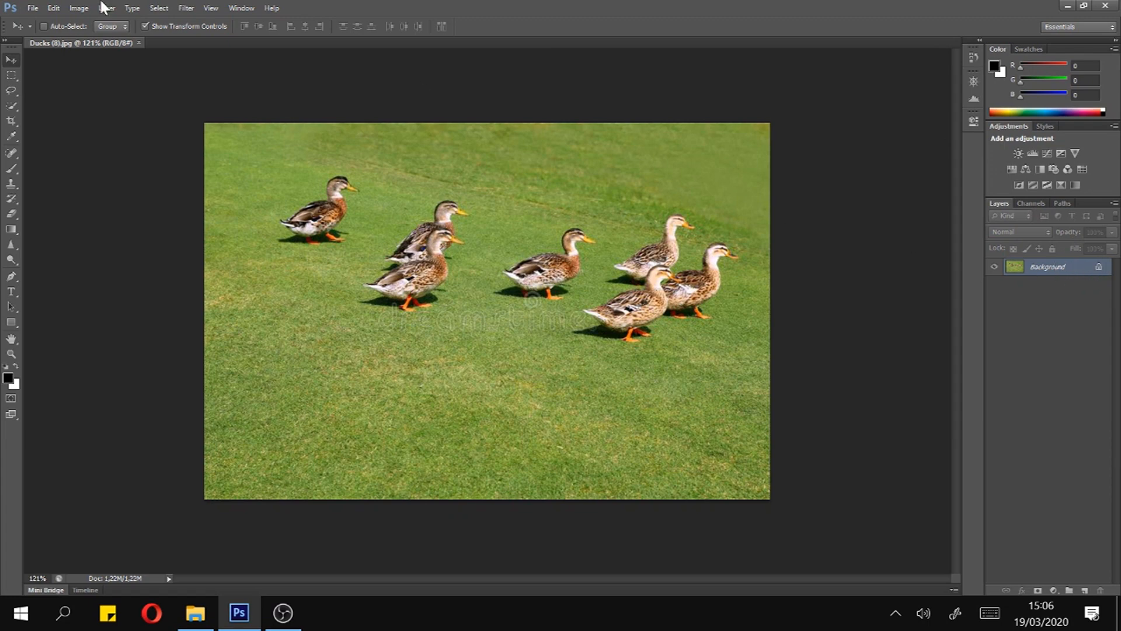
Create a new blank white document
{"action": "left_click", "coordinate": [28, 10]}
{"action": "left_click", "coordinate": [35, 21]}
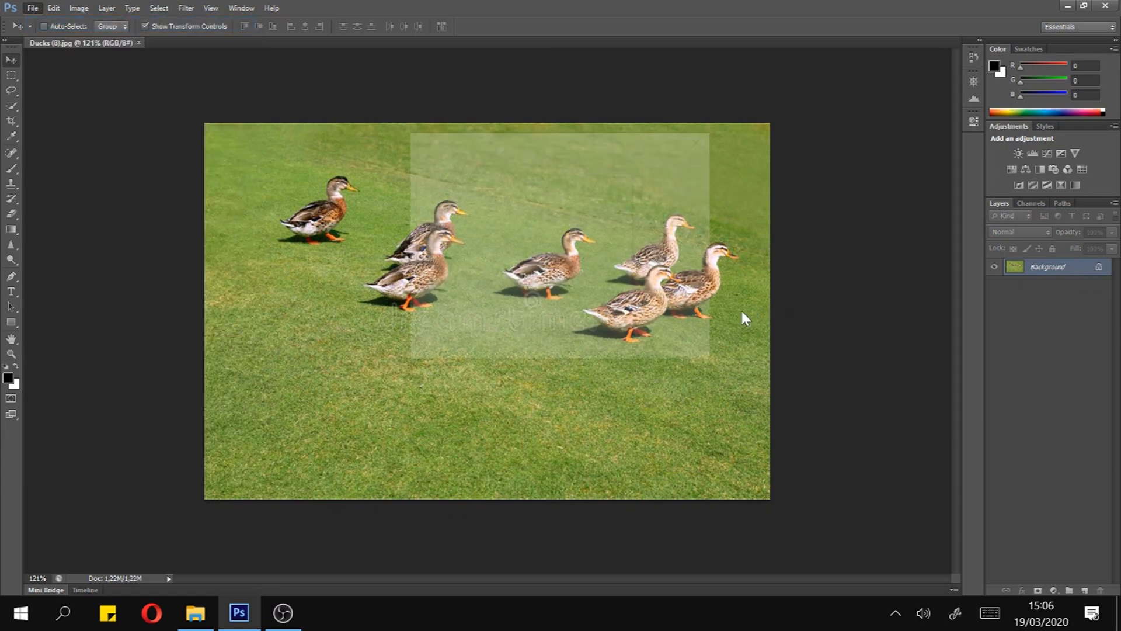
{"action": "left_click", "coordinate": [694, 164]}
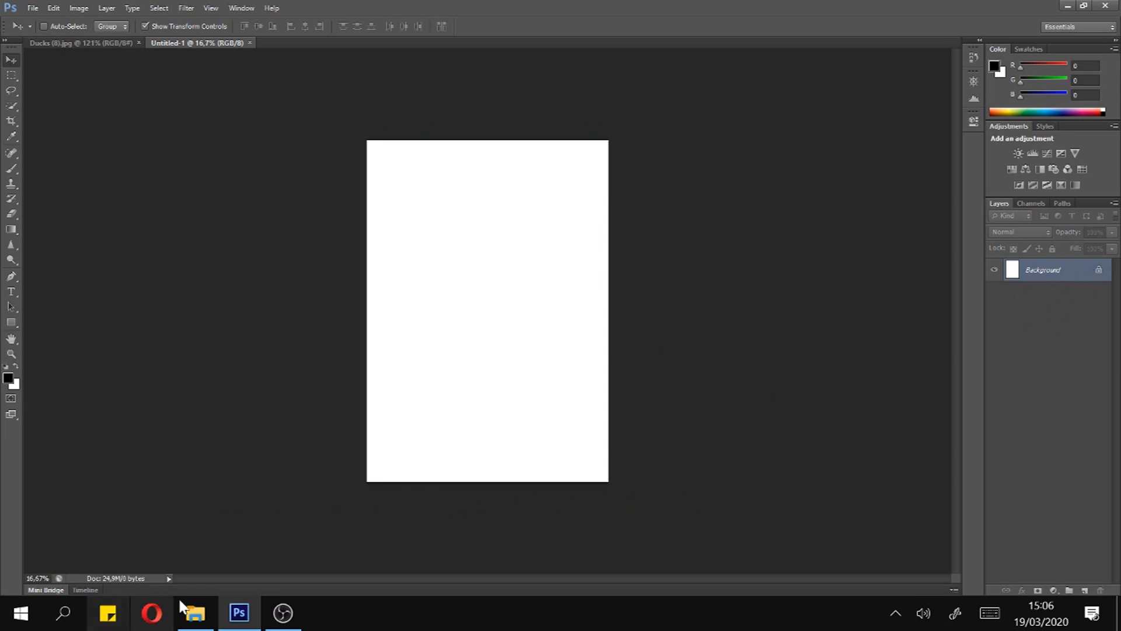
Place Ducks (8).jpg from File Explorer in the blank document, then return to the open Ducks (8).jpg document
{"action": "left_click", "coordinate": [195, 613]}
{"action": "left_click_drag", "start_coordinate": [1014, 170], "coordinate": [457, 385]}
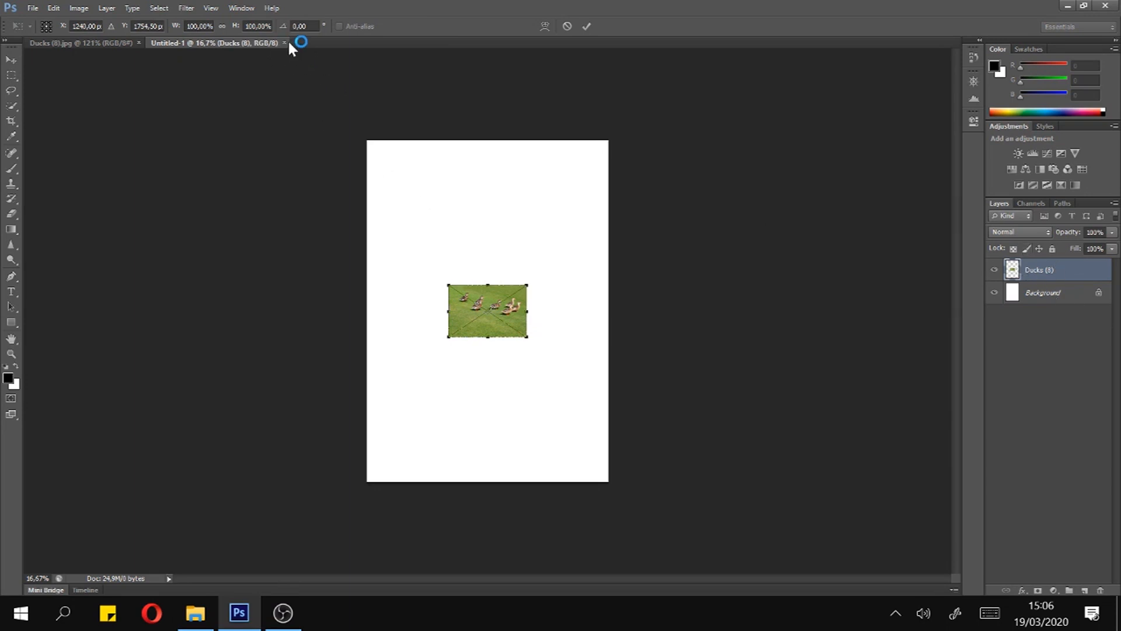
{"action": "left_click", "coordinate": [109, 45]}
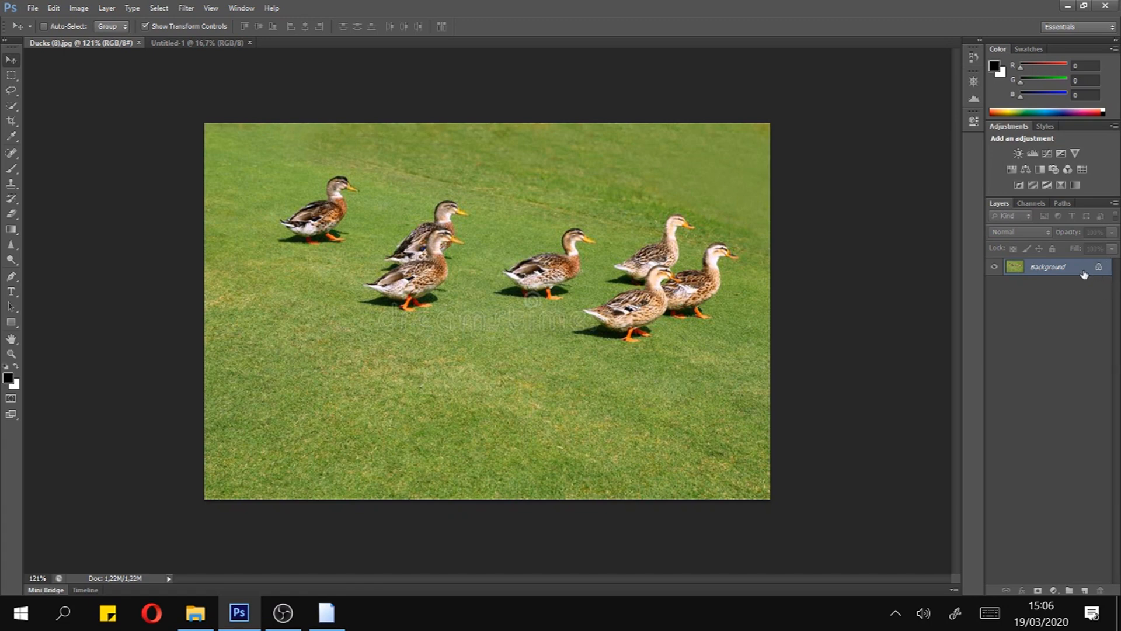
Paint a short black test stroke with the Brush tool near the ducks and undo it
{"action": "left_click", "coordinate": [8, 172]}
{"action": "mouse_move", "coordinate": [356, 297]}
{"action": "left_mouse_down"}
{"action": "mouse_move", "coordinate": [344, 314]}
{"action": "mouse_move", "coordinate": [390, 325]}
{"action": "left_mouse_up"}
{"action": "key", "text": "ctrl+z"}
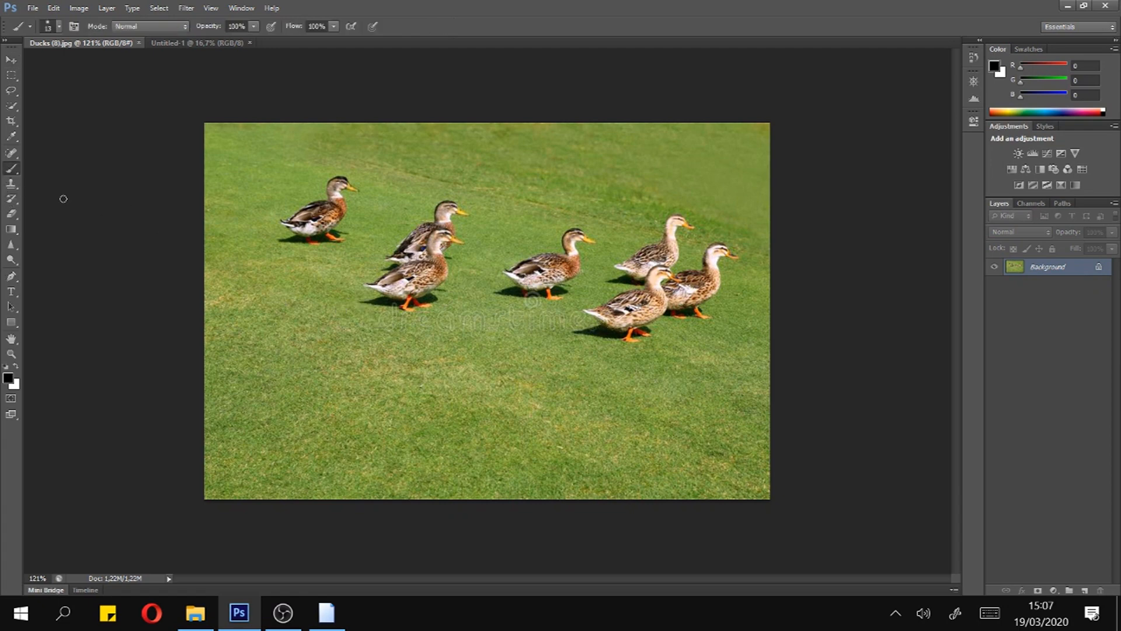
Try to move the locked Background layer with the Move tool and dismiss the resulting messages
{"action": "left_click", "coordinate": [11, 59]}
{"action": "left_click_drag", "start_coordinate": [378, 225], "coordinate": [395, 278]}
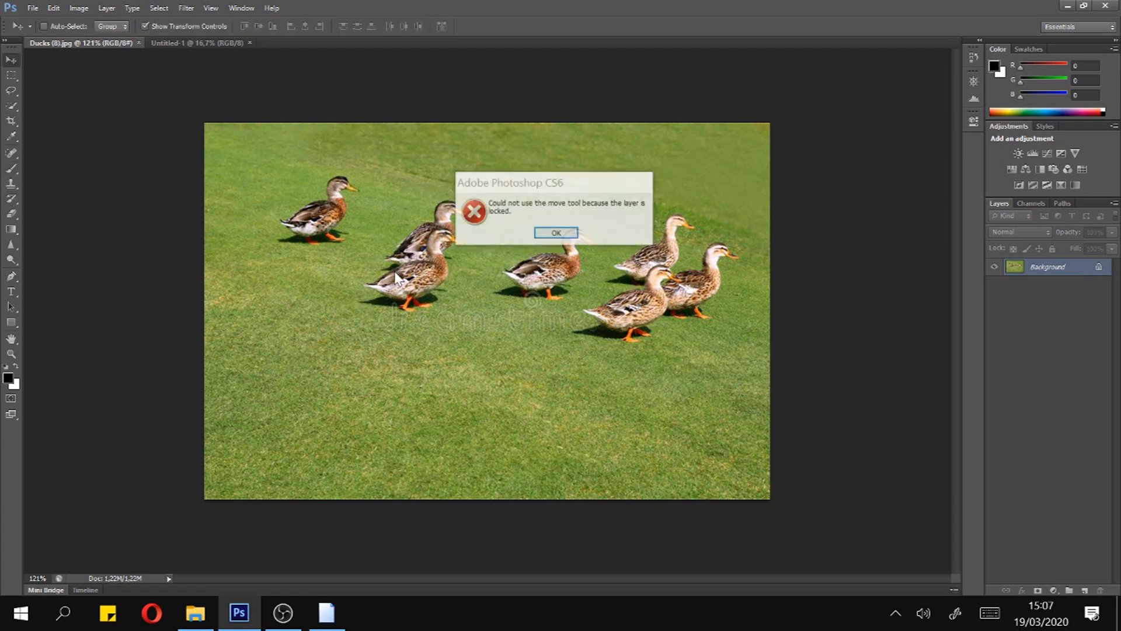
{"action": "left_click", "coordinate": [573, 233]}
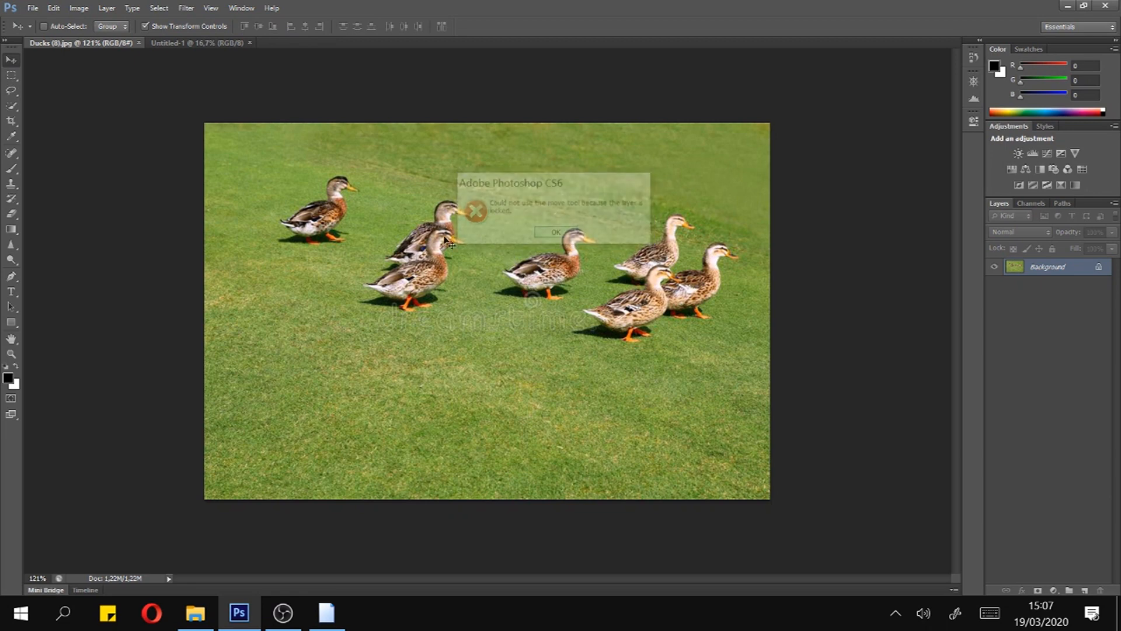
{"action": "left_click", "coordinate": [647, 244]}
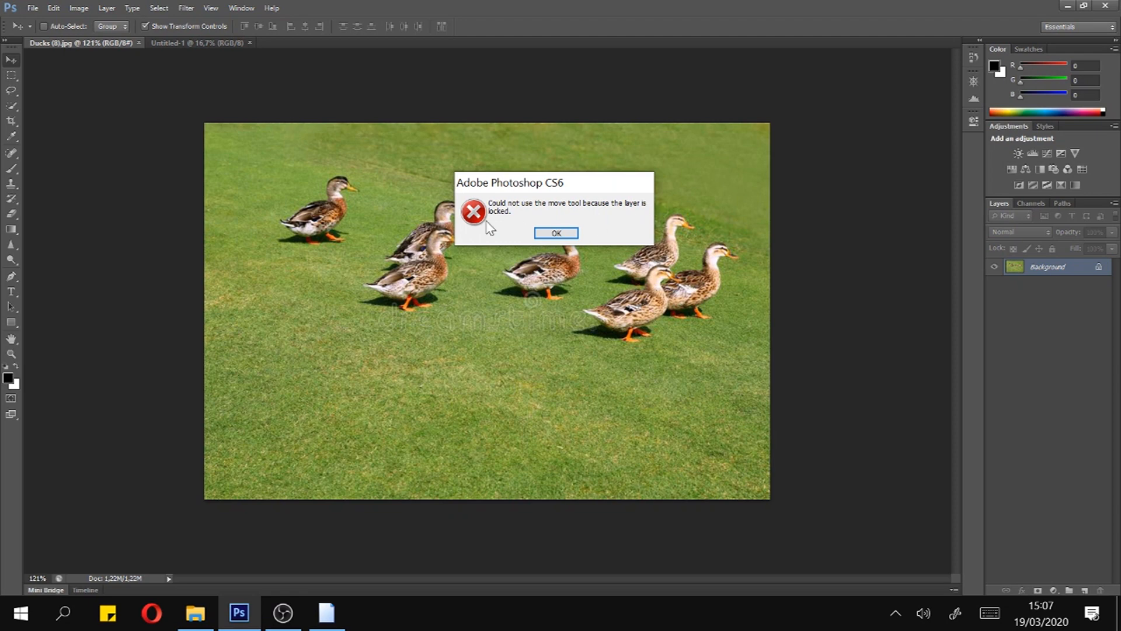
{"action": "left_click", "coordinate": [569, 233]}
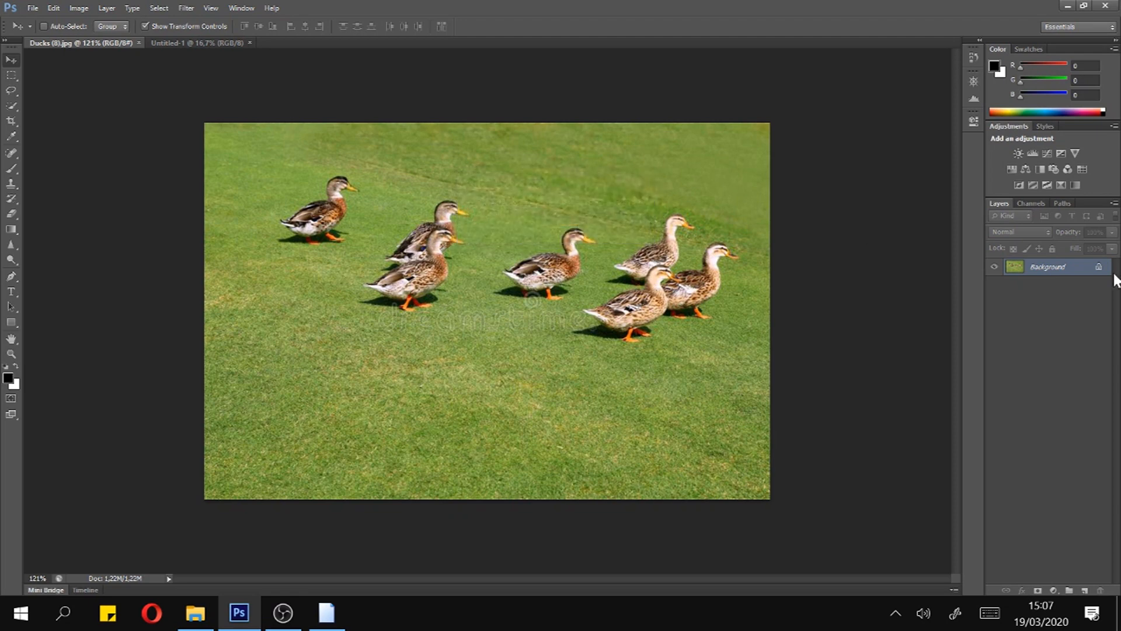
Convert the locked Background into an editable layer named Bebek banyak
{"action": "double_click", "coordinate": [1078, 273]}
{"action": "left_click", "coordinate": [496, 198]}
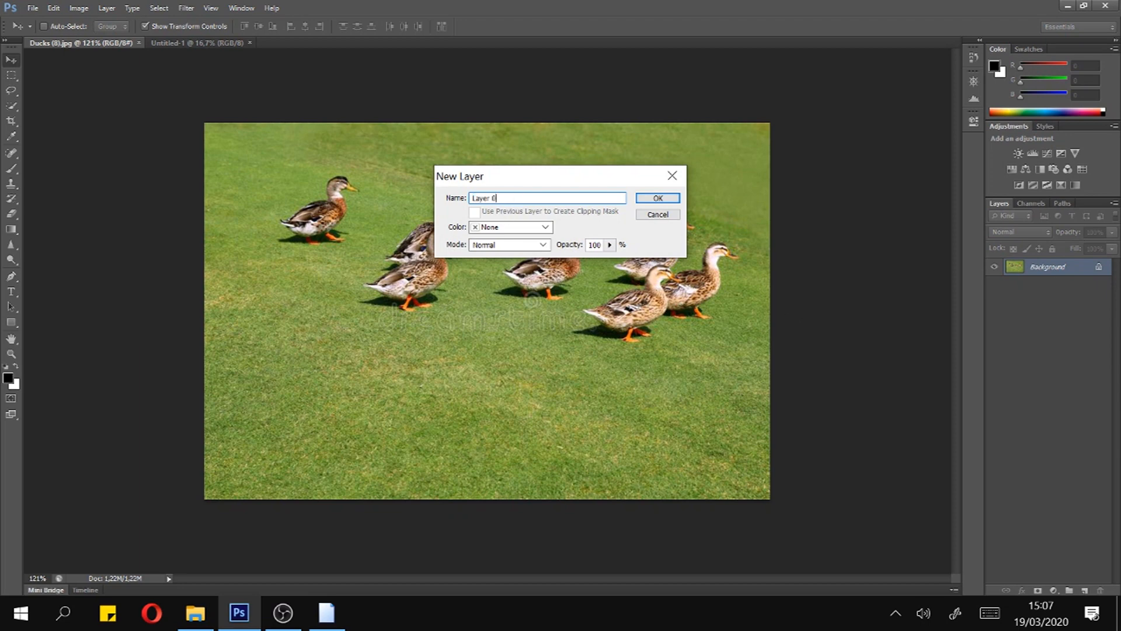
{"action": "left_click_drag", "start_coordinate": [496, 198], "coordinate": [439, 199]}
{"action": "type", "text": "Ba"}
{"action": "left_click", "coordinate": [677, 198]}
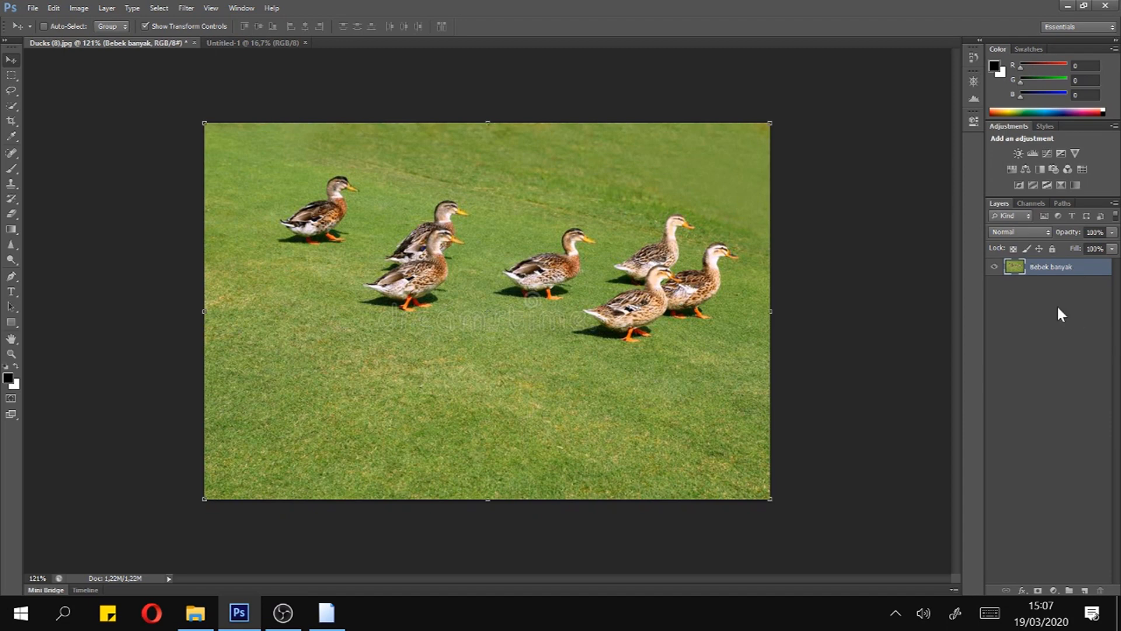
Try moving the Bebek banyak layer around the canvas with its transform controls hidden
{"action": "left_click_drag", "start_coordinate": [578, 249], "coordinate": [575, 222]}
{"action": "left_click", "coordinate": [287, 170]}
{"action": "mouse_move", "coordinate": [287, 169]}
{"action": "left_mouse_down"}
{"action": "mouse_move", "coordinate": [337, 169]}
{"action": "mouse_move", "coordinate": [272, 171]}
{"action": "left_mouse_up"}
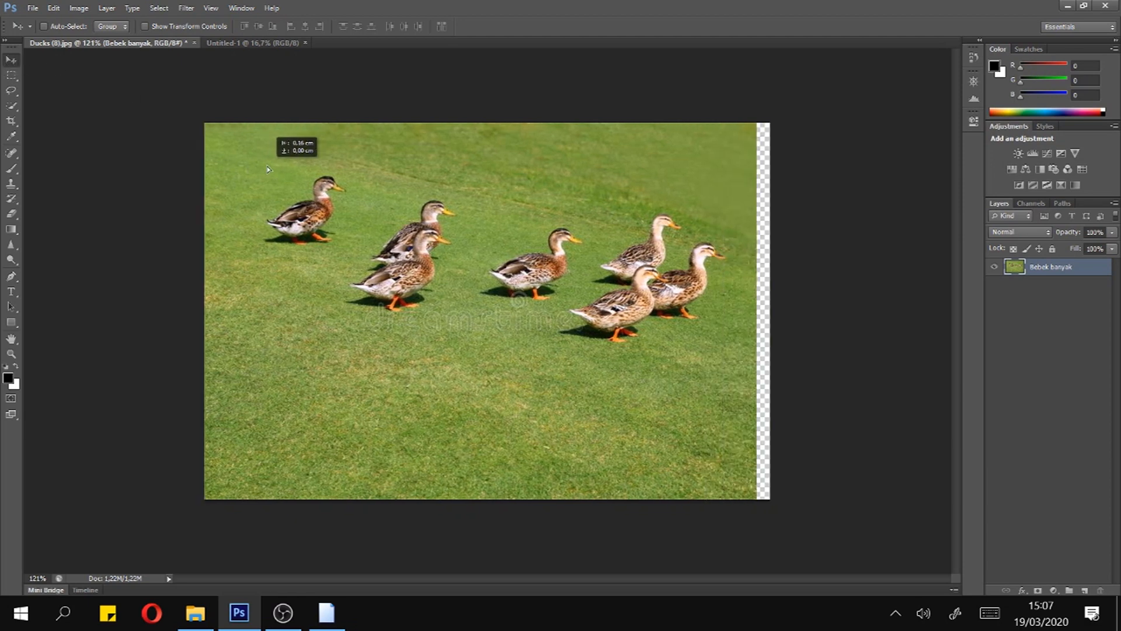
{"action": "left_click_drag", "start_coordinate": [415, 173], "coordinate": [653, 173]}
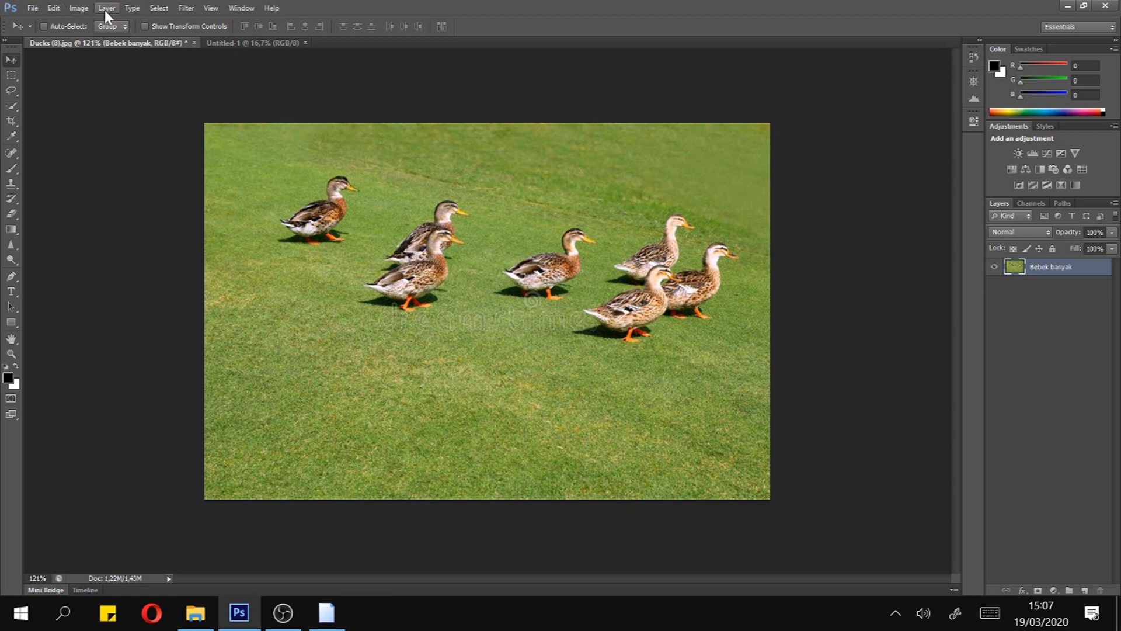
Show the transform controls and scale the Bebek banyak layer to about 100.25% width and 100.19% height
{"action": "left_click", "coordinate": [145, 26]}
{"action": "mouse_move", "coordinate": [769, 123]}
{"action": "left_mouse_down"}
{"action": "mouse_move", "coordinate": [707, 189]}
{"action": "mouse_move", "coordinate": [709, 161]}
{"action": "mouse_move", "coordinate": [772, 122]}
{"action": "left_mouse_up"}
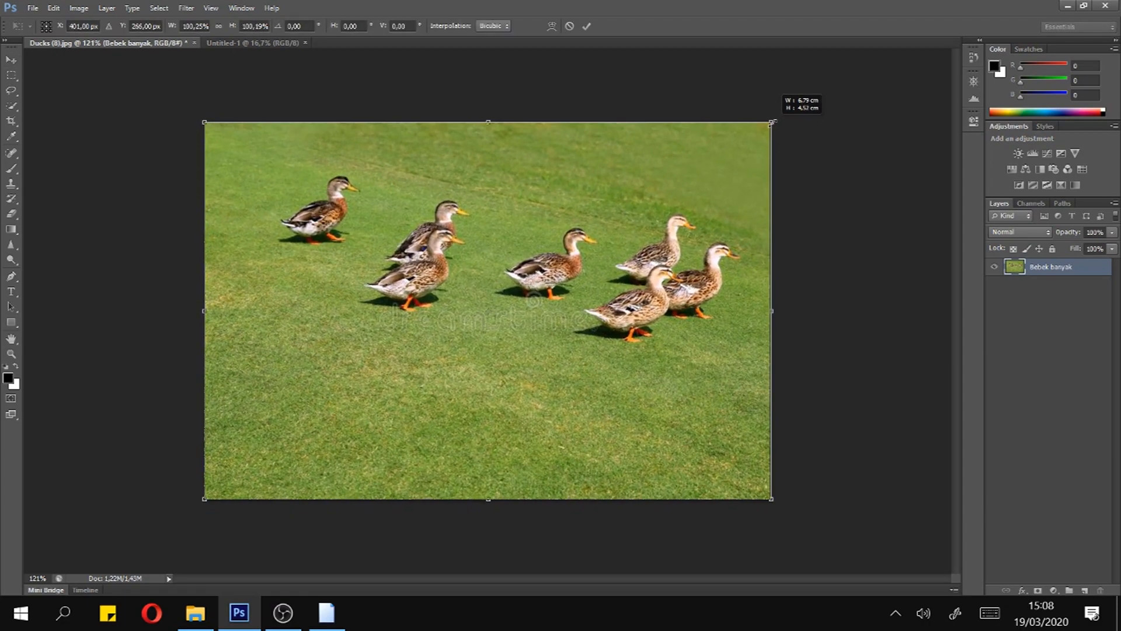
{"action": "key", "text": "Return"}
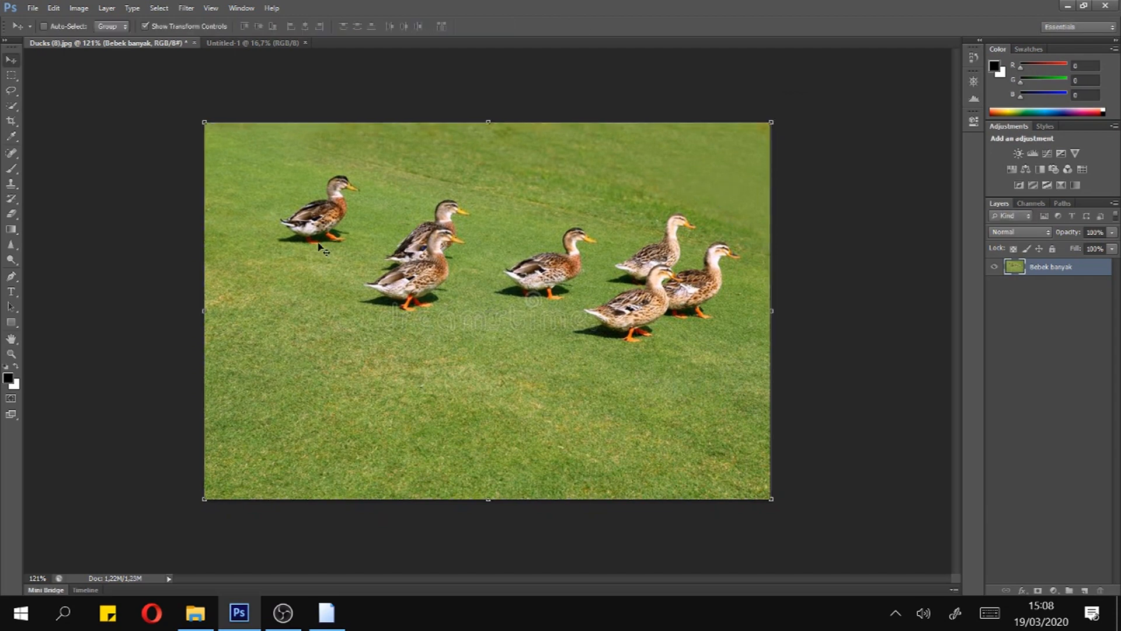
Demonstrate zooming in and out of the whole ducks image while the Move tool stays active
{"action": "scroll", "coordinate": [307, 218], "scroll_direction": "up", "scroll_amount": 3}
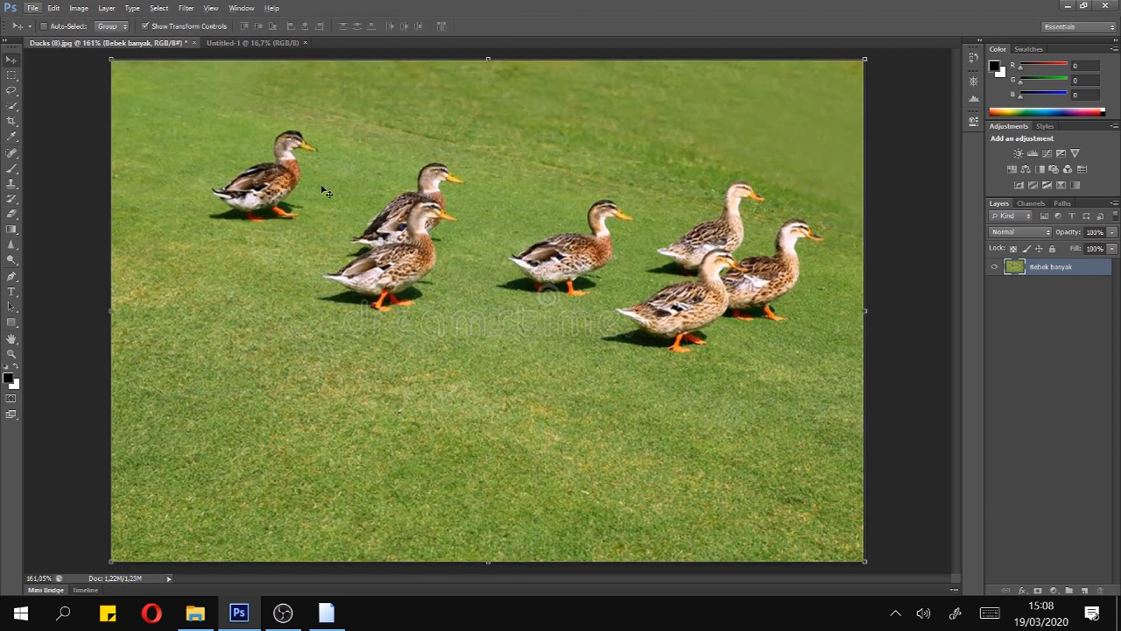
{"action": "scroll", "coordinate": [331, 211], "scroll_direction": "down", "scroll_amount": 4}
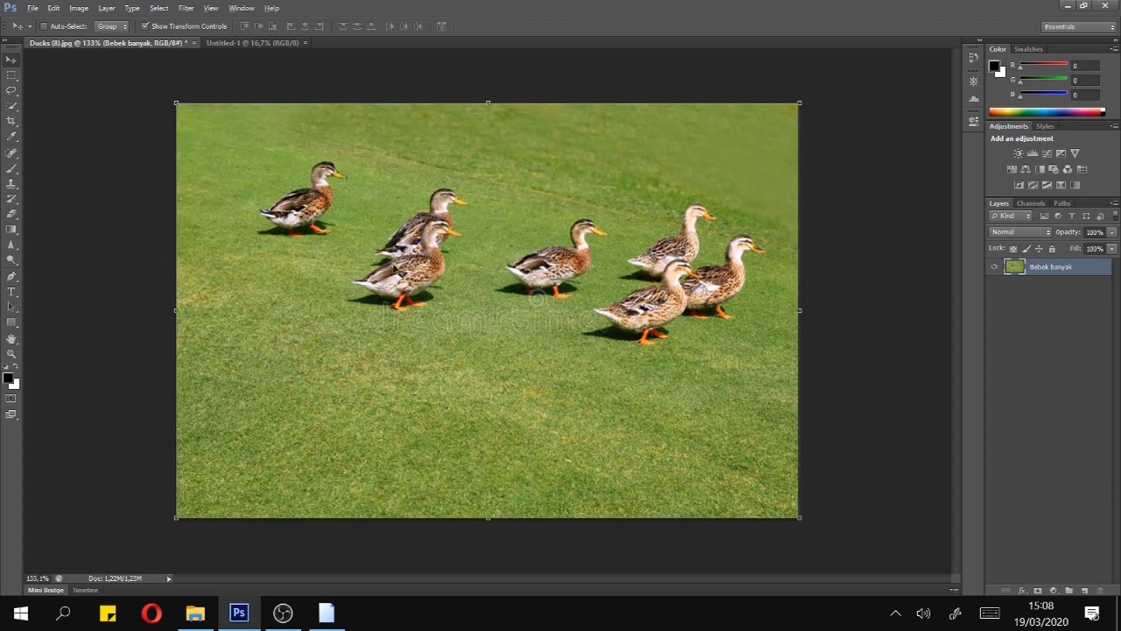
{"action": "scroll", "coordinate": [303, 261], "scroll_direction": "up", "scroll_amount": 8}
{"action": "scroll", "coordinate": [299, 263], "scroll_direction": "up", "scroll_amount": 2}
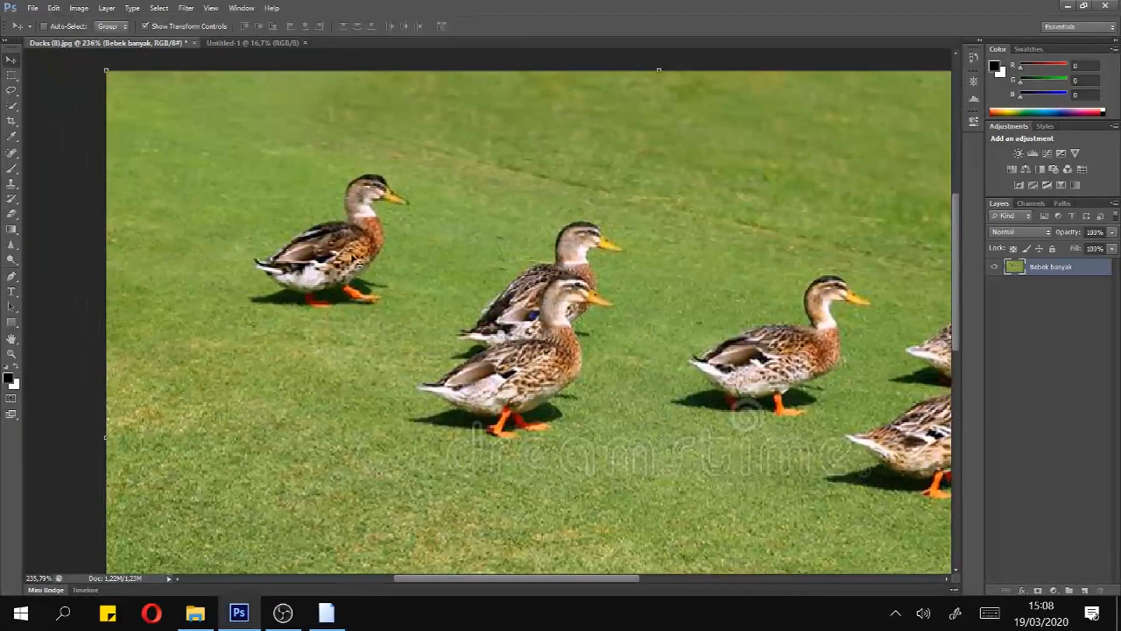
{"action": "scroll", "coordinate": [437, 244], "scroll_direction": "down", "scroll_amount": 6}
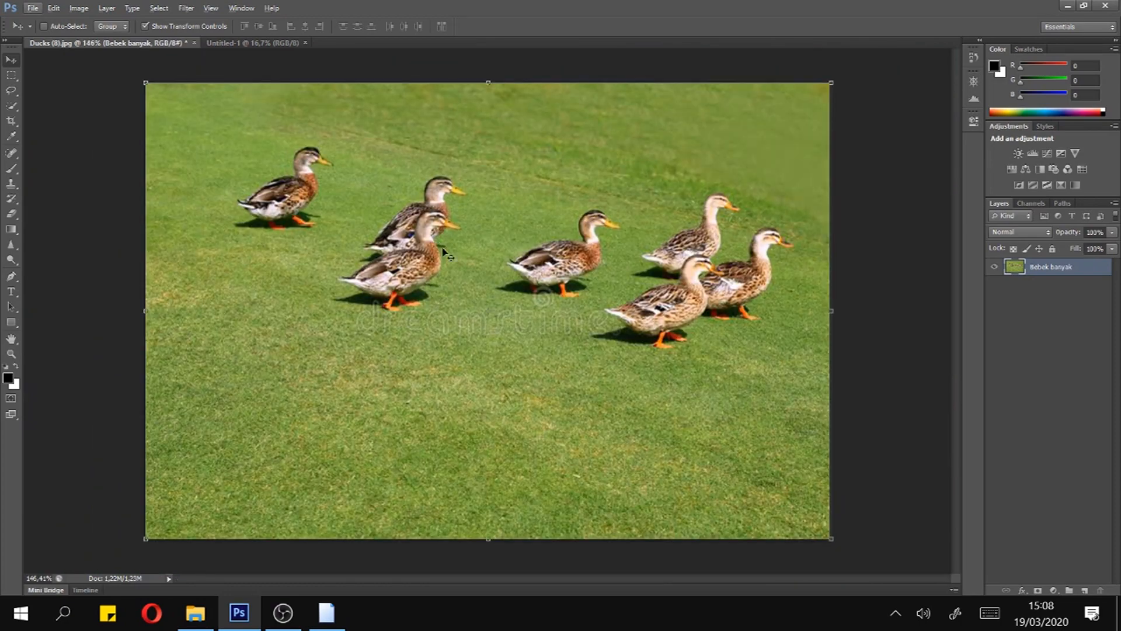
{"action": "scroll", "coordinate": [285, 258], "scroll_direction": "up", "scroll_amount": 1}
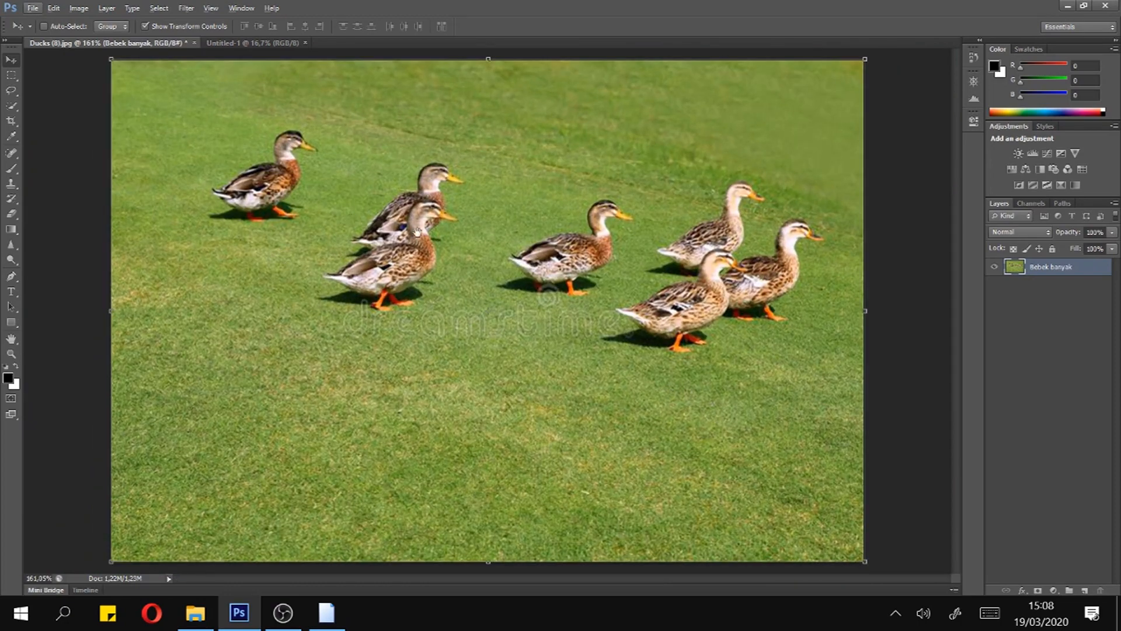
{"action": "scroll", "coordinate": [275, 234], "scroll_direction": "down", "scroll_amount": 1}
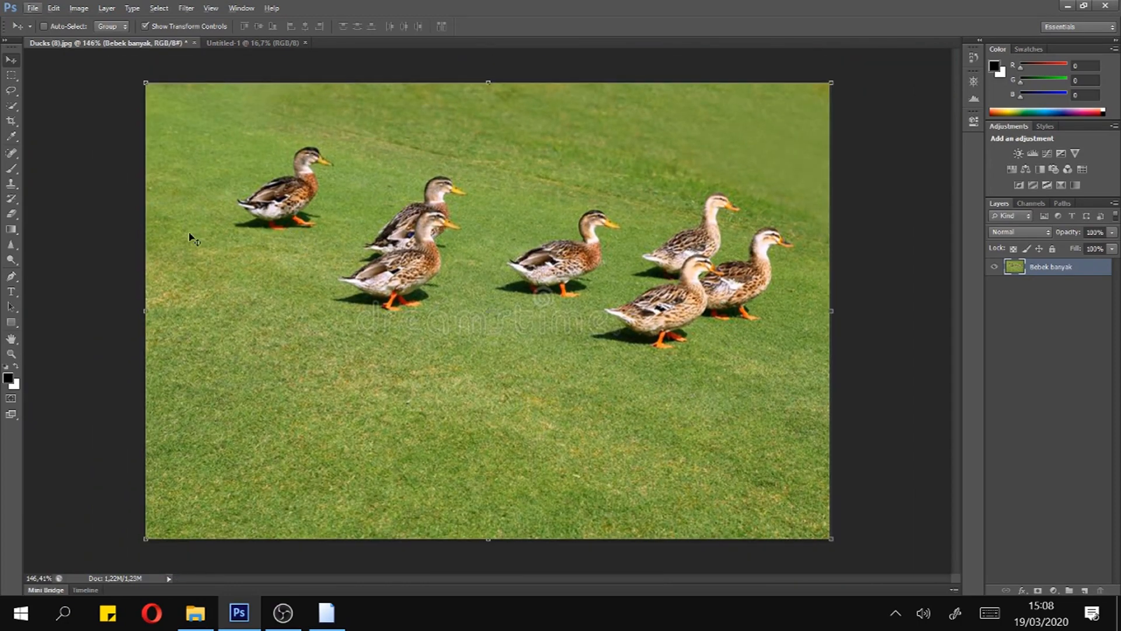
Magnify the rearmost ducks to 400% with the Zoom tool and switch back to the Move tool
{"action": "left_click", "coordinate": [12, 354]}
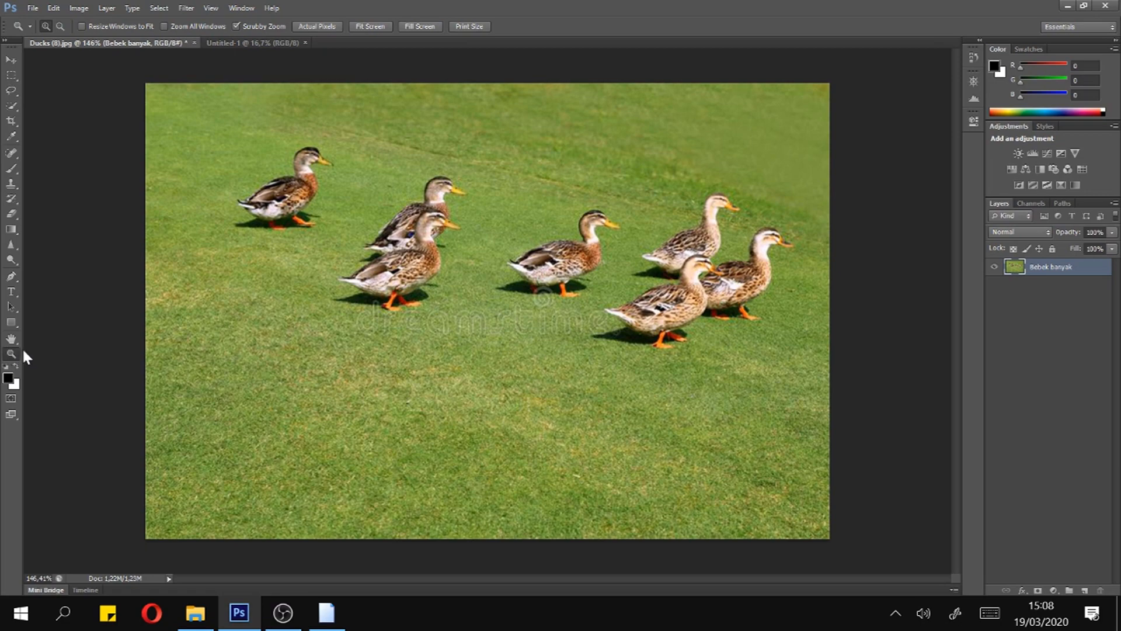
{"action": "left_click_drag", "start_coordinate": [298, 196], "coordinate": [347, 183]}
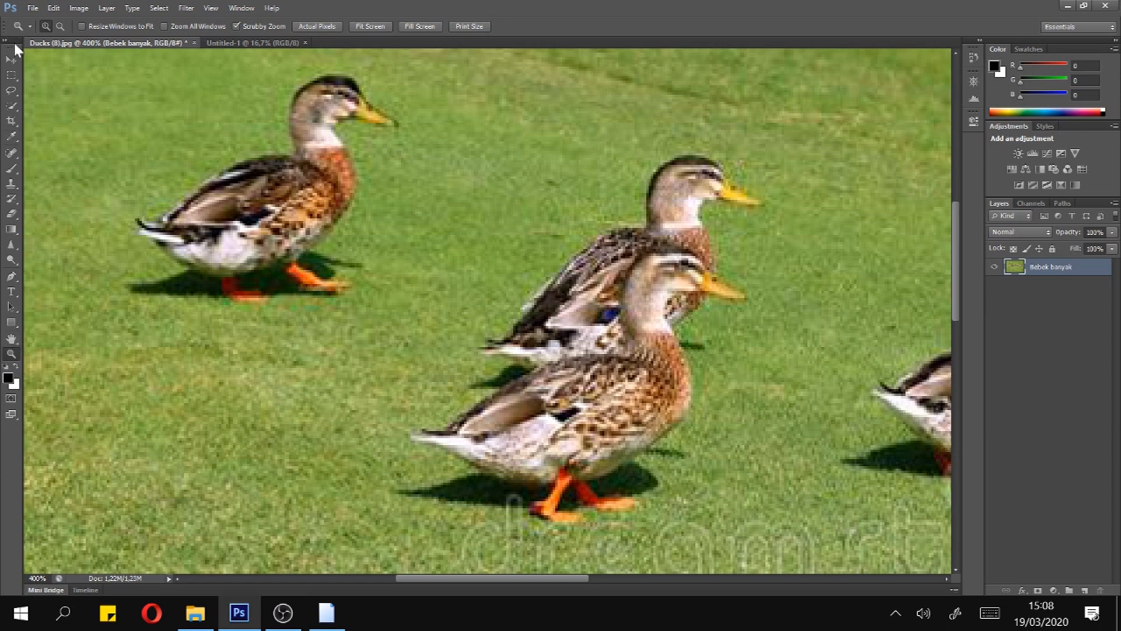
{"action": "left_click", "coordinate": [5, 62]}
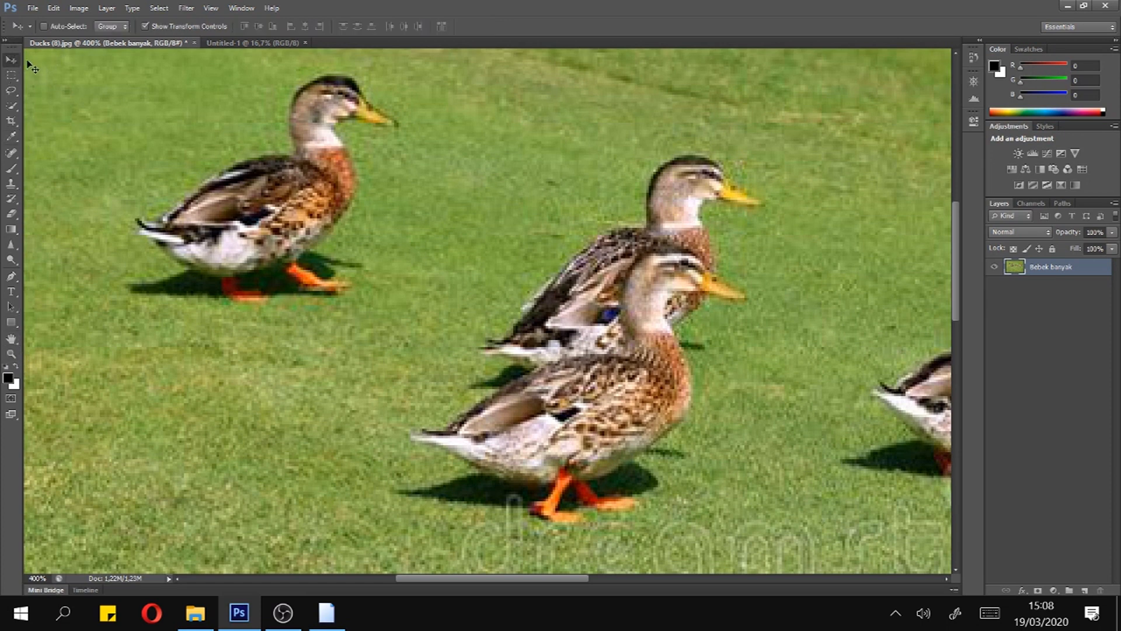
Compare the rearmost ducks at several magnifications, from about 205% up to about 532%
{"action": "scroll", "coordinate": [264, 209], "scroll_direction": "down", "scroll_amount": 2}
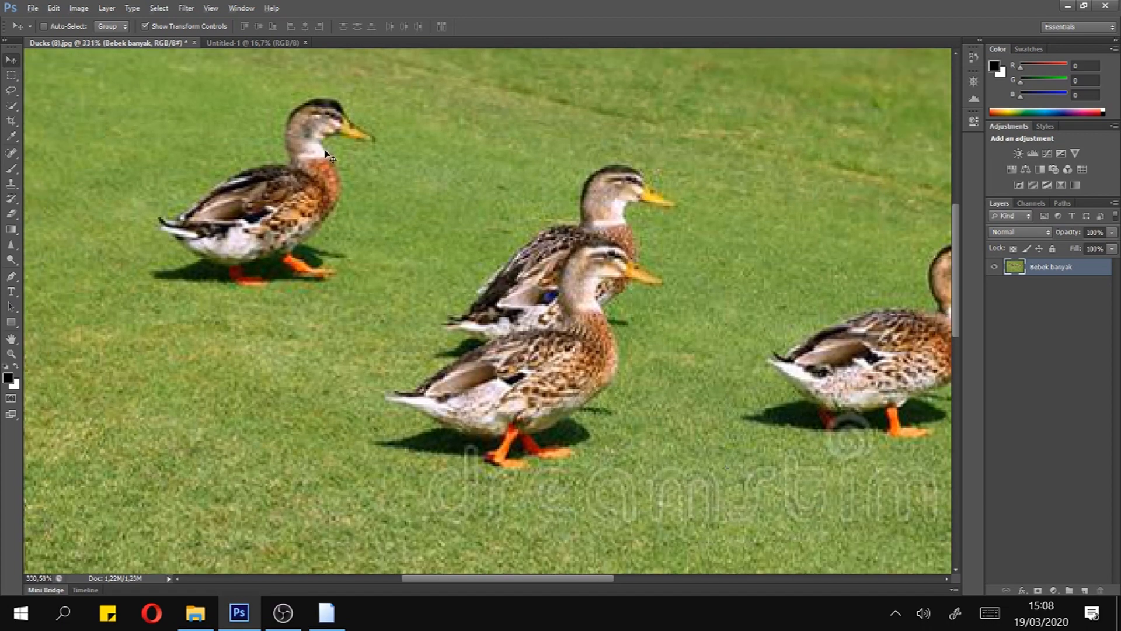
{"action": "scroll", "coordinate": [325, 153], "scroll_direction": "down", "scroll_amount": 1}
{"action": "scroll", "coordinate": [321, 166], "scroll_direction": "up", "scroll_amount": 4}
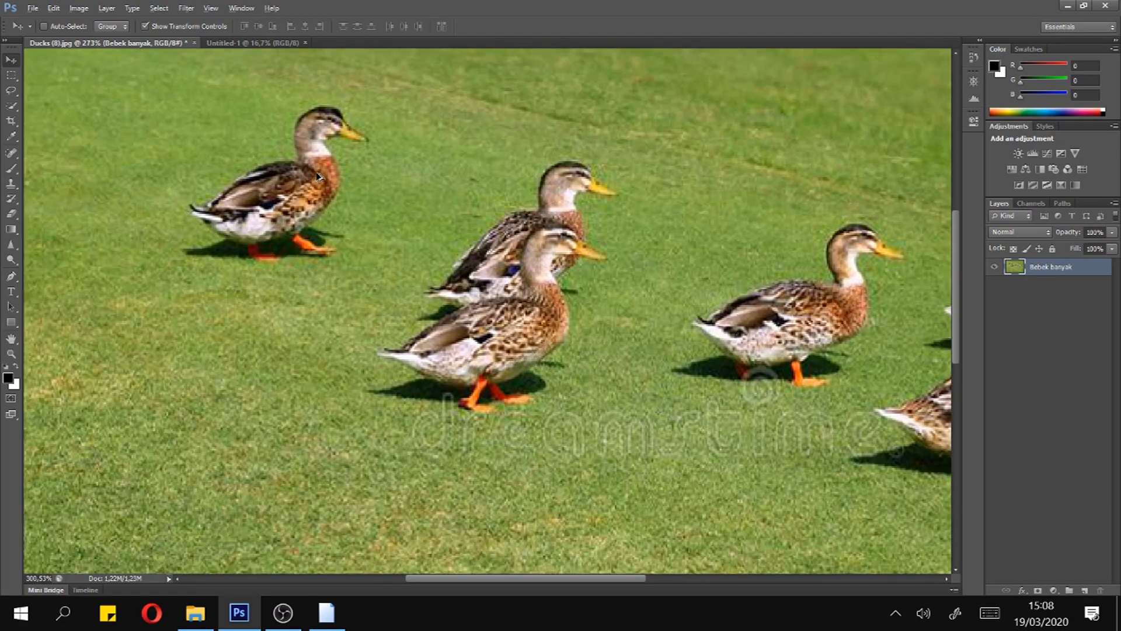
{"action": "scroll", "coordinate": [318, 176], "scroll_direction": "down", "scroll_amount": 5}
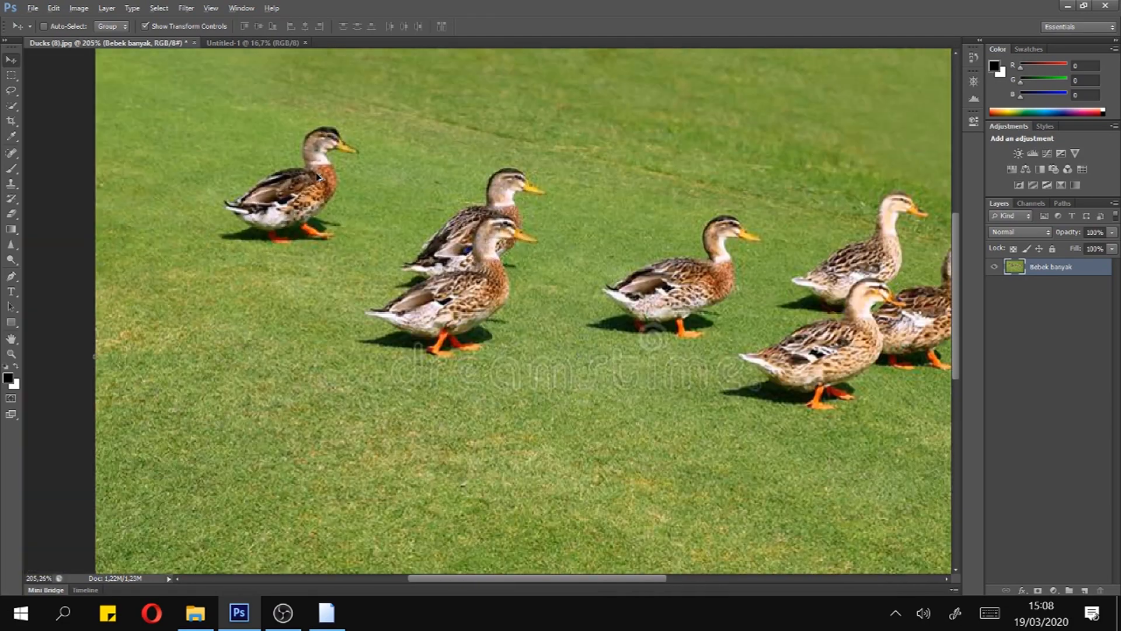
{"action": "scroll", "coordinate": [318, 176], "scroll_direction": "up", "scroll_amount": 3}
{"action": "scroll", "coordinate": [318, 177], "scroll_direction": "up", "scroll_amount": 4}
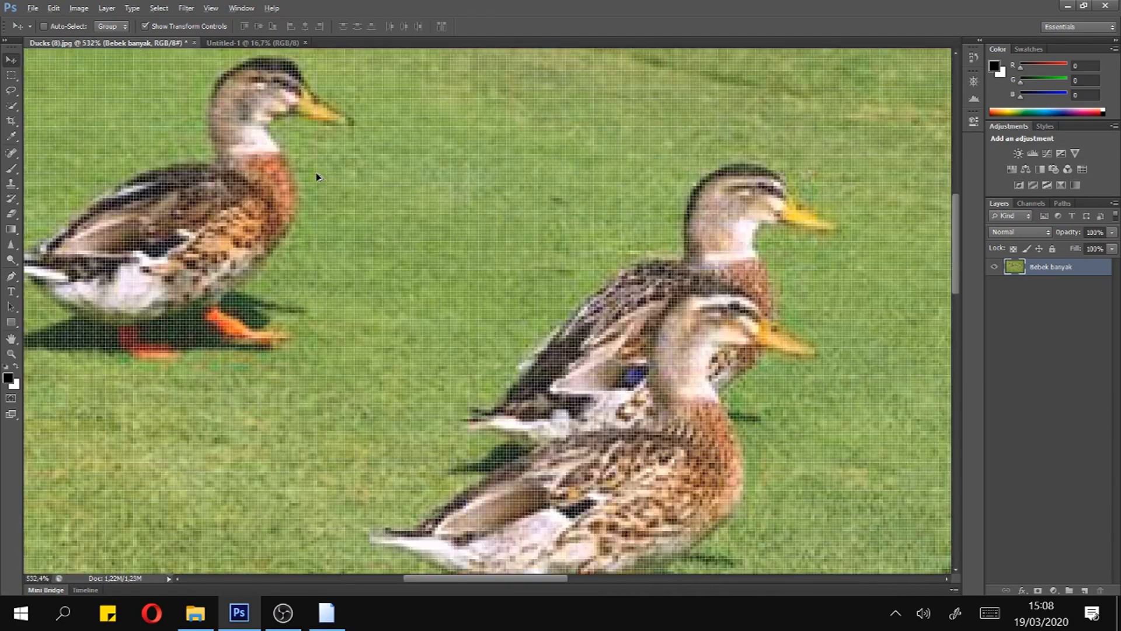
{"action": "scroll", "coordinate": [319, 176], "scroll_direction": "down", "scroll_amount": 2}
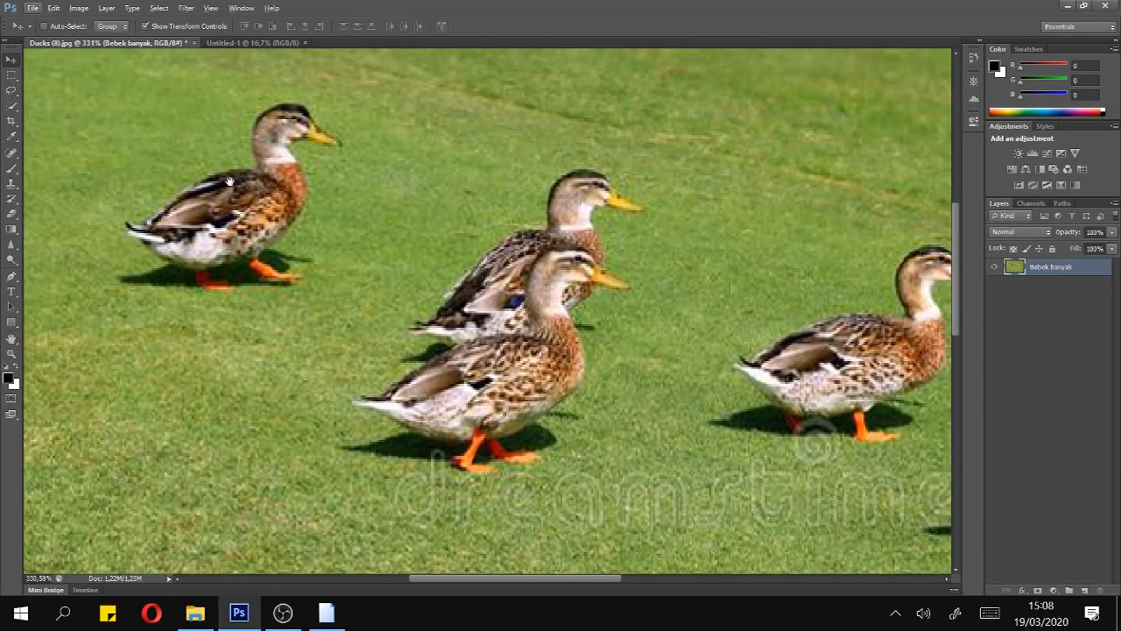
At 484% magnification, try shifting the Bebek banyak layer to the left and undo the move
{"action": "scroll", "coordinate": [236, 186], "scroll_direction": "up", "scroll_amount": 2}
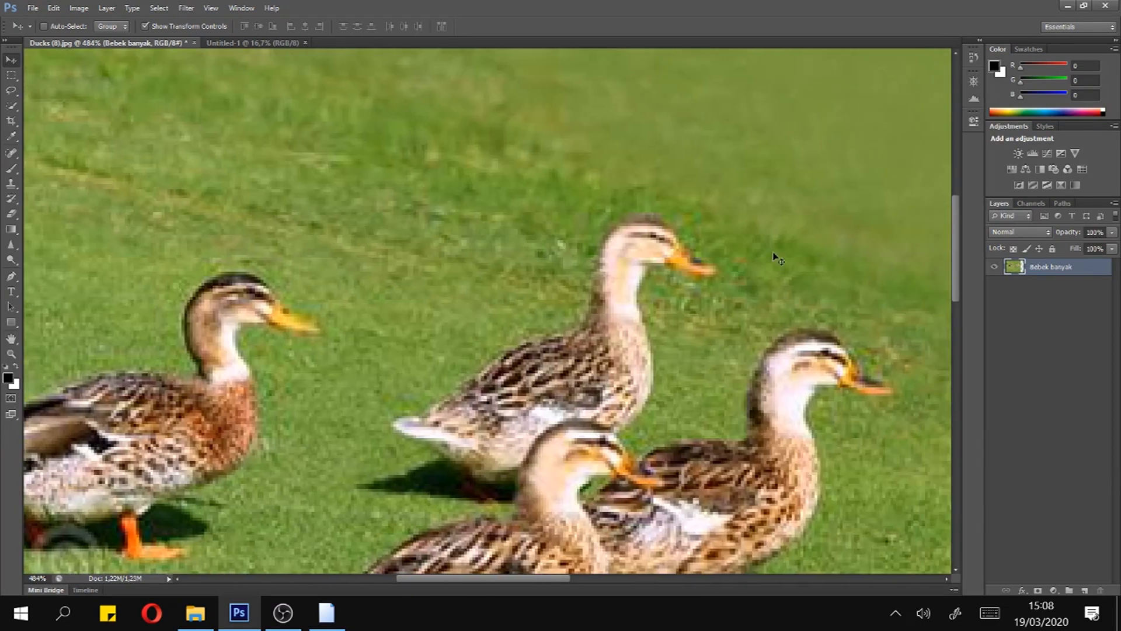
{"action": "left_click_drag", "start_coordinate": [777, 258], "coordinate": [698, 250]}
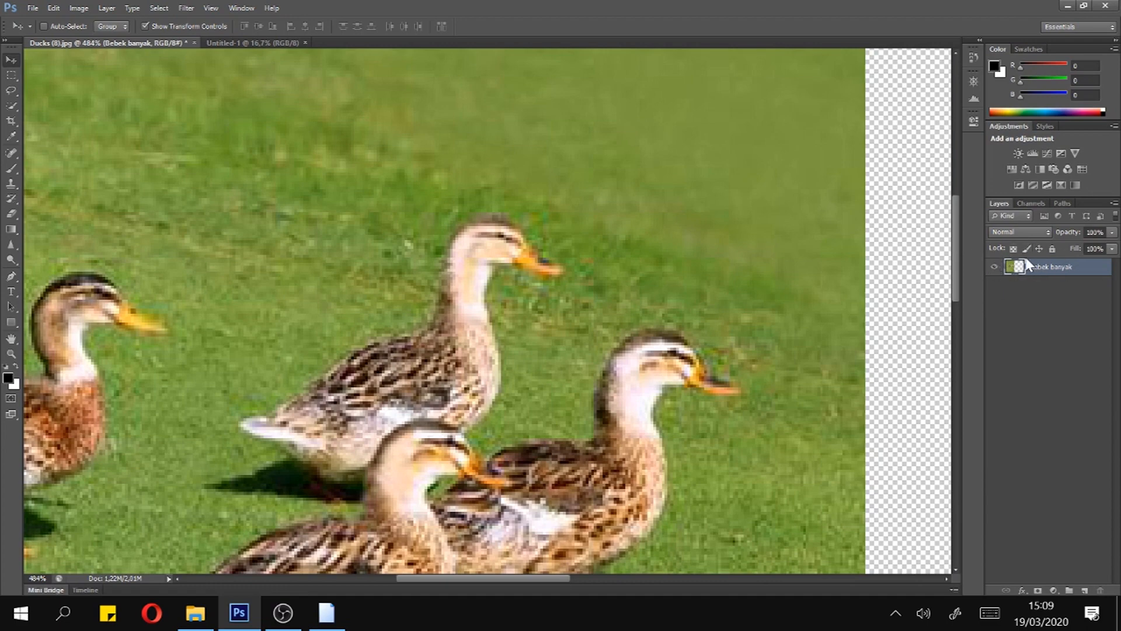
{"action": "key", "text": "ctrl+z"}
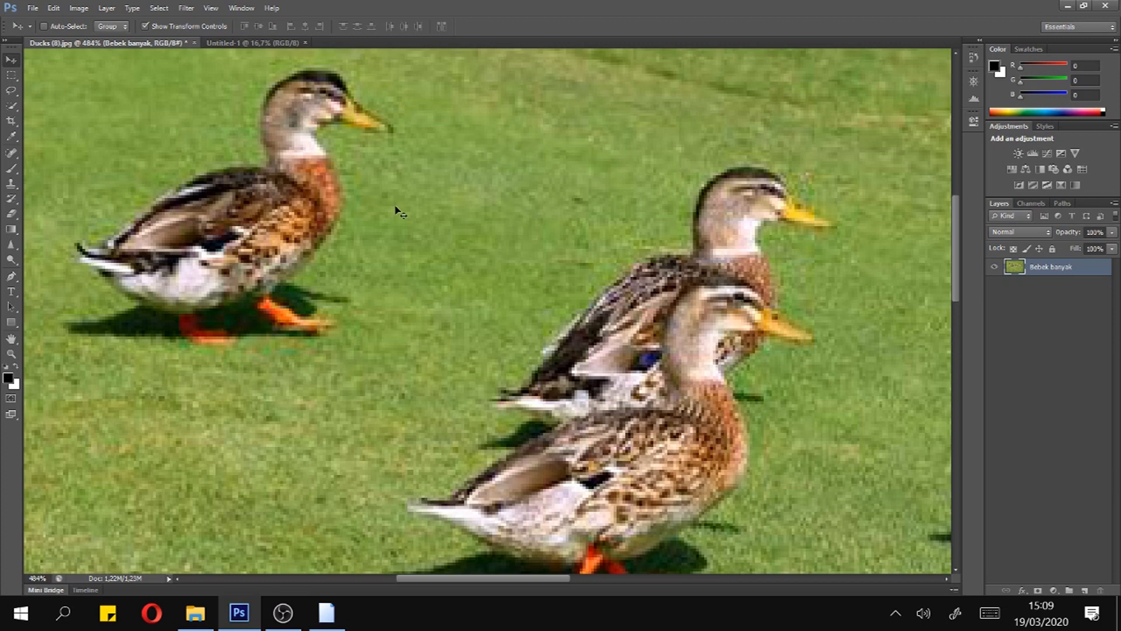
Pan around the magnified image with the temporary Hand tool and examine the rearmost ducks at different zoom levels
{"action": "key", "text": "space"}
{"action": "key", "text": "space"}
{"action": "key", "text": "space"}
{"action": "left_click_drag", "start_coordinate": [420, 251], "coordinate": [496, 257]}
{"action": "left_click_drag", "start_coordinate": [573, 337], "coordinate": [586, 252]}
{"action": "scroll", "coordinate": [703, 283], "scroll_direction": "down", "scroll_amount": 1}
{"action": "left_click_drag", "start_coordinate": [702, 282], "coordinate": [653, 302]}
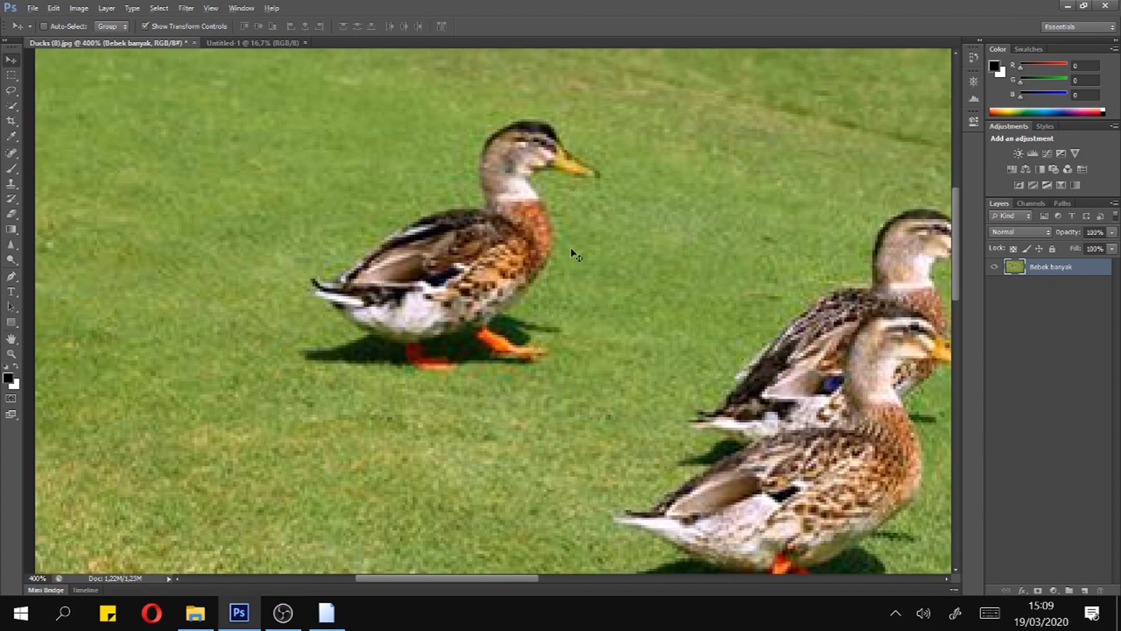
{"action": "scroll", "coordinate": [616, 260], "scroll_direction": "right", "scroll_amount": 3}
{"action": "scroll", "coordinate": [616, 261], "scroll_direction": "up", "scroll_amount": 2}
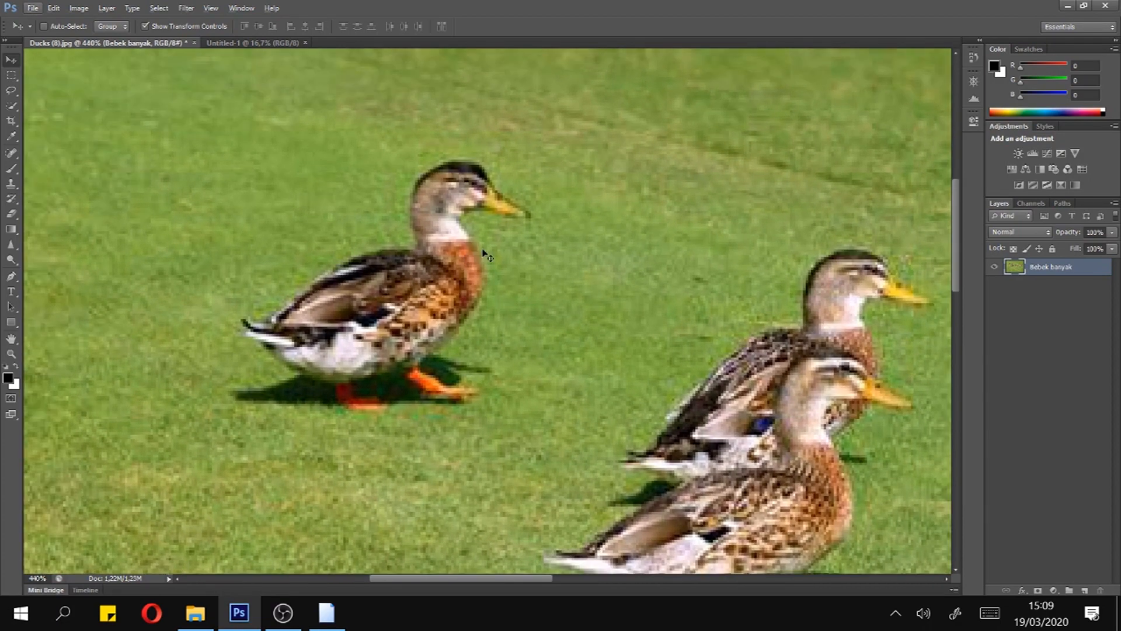
{"action": "scroll", "coordinate": [542, 260], "scroll_direction": "down", "scroll_amount": 5}
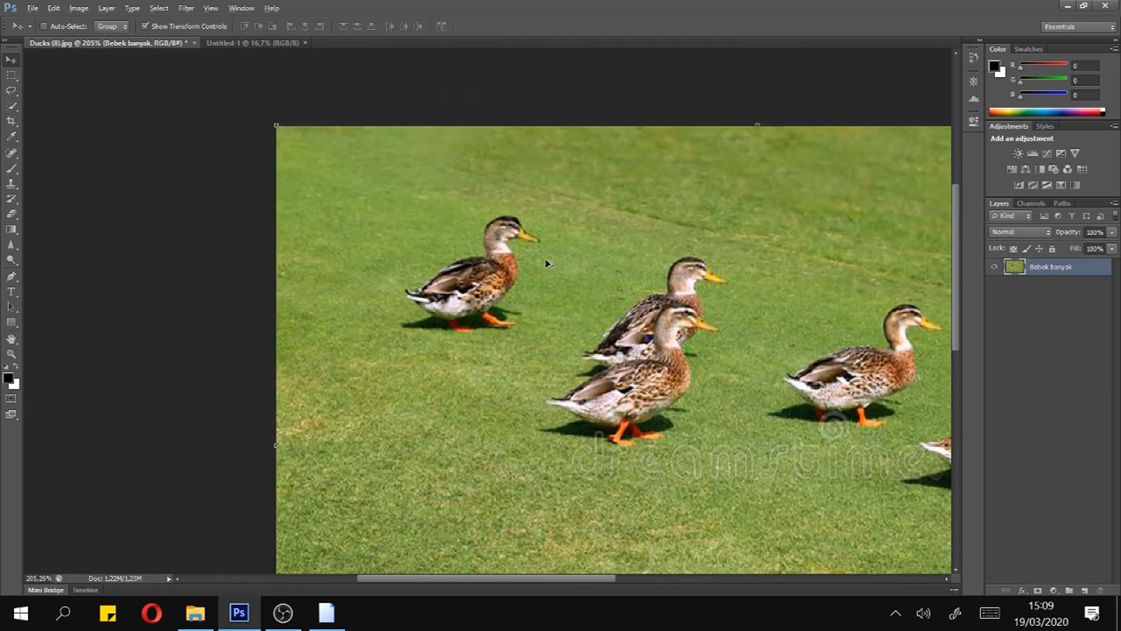
Examine the rearmost ducks at magnifications between about 187% and 484%, panning around the solitary duck
{"action": "scroll", "coordinate": [548, 263], "scroll_direction": "down", "scroll_amount": 2}
{"action": "scroll", "coordinate": [533, 251], "scroll_direction": "up", "scroll_amount": 4}
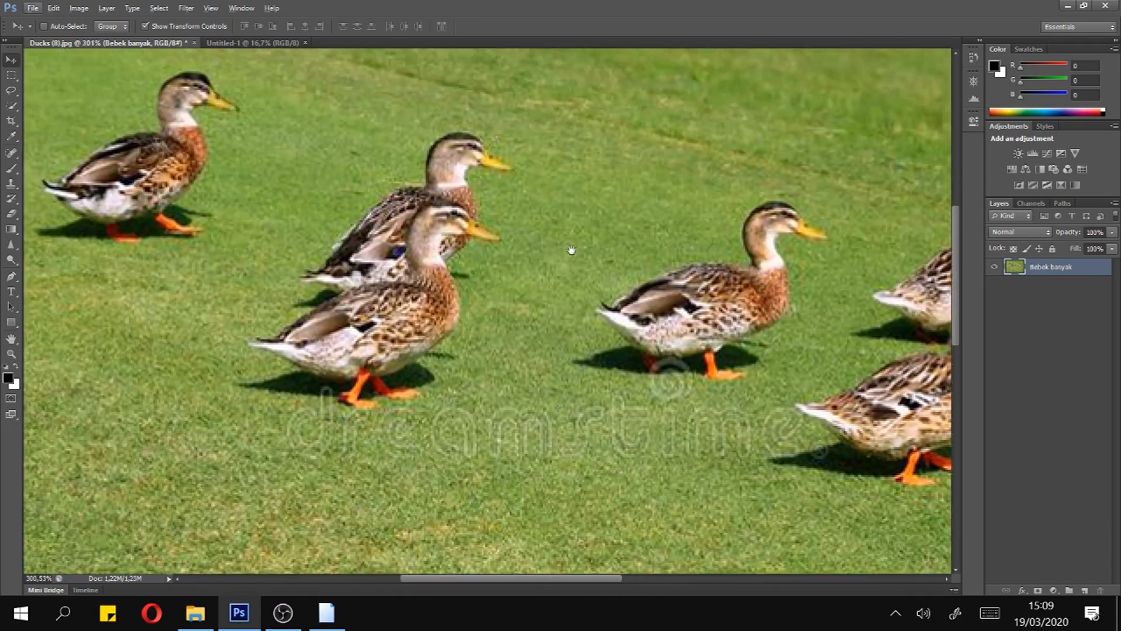
{"action": "scroll", "coordinate": [529, 244], "scroll_direction": "left", "scroll_amount": 3}
{"action": "scroll", "coordinate": [515, 231], "scroll_direction": "up", "scroll_amount": 2}
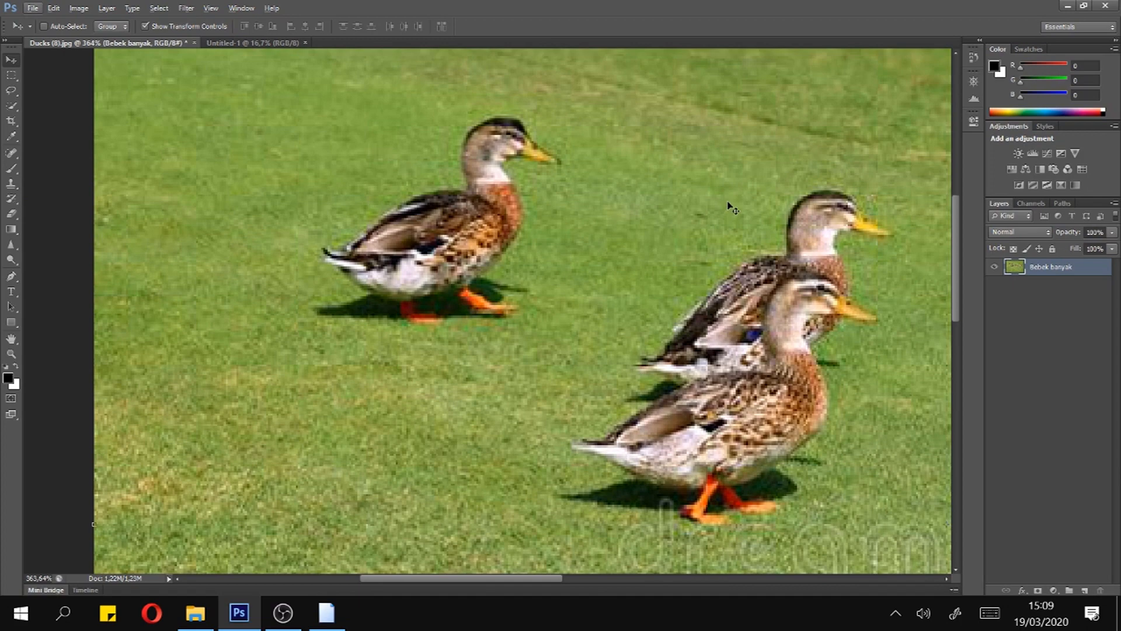
{"action": "scroll", "coordinate": [639, 236], "scroll_direction": "down", "scroll_amount": 3}
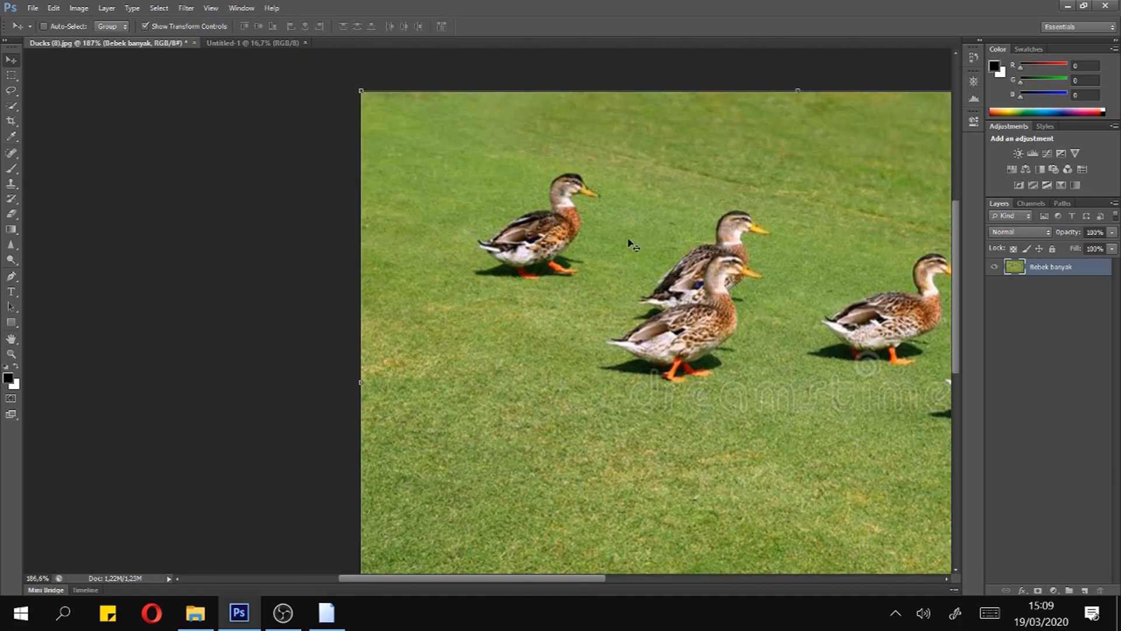
{"action": "scroll", "coordinate": [628, 250], "scroll_direction": "up", "scroll_amount": 5}
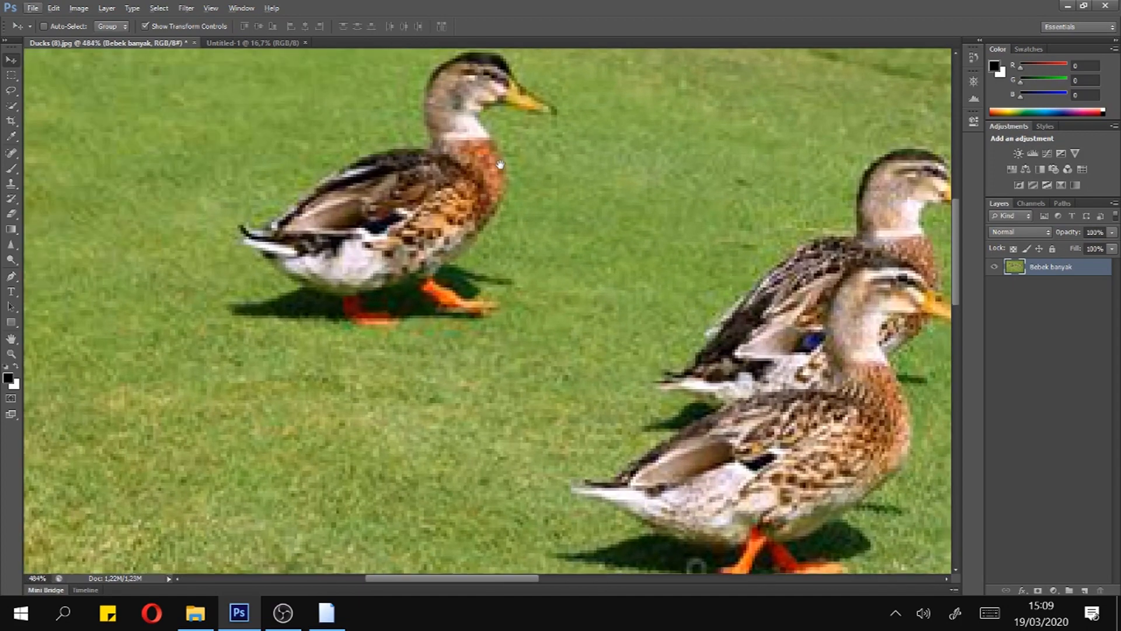
{"action": "left_click_drag", "start_coordinate": [500, 165], "coordinate": [548, 297]}
{"action": "scroll", "coordinate": [508, 302], "scroll_direction": "up", "scroll_amount": 1}
{"action": "scroll", "coordinate": [547, 297], "scroll_direction": "down", "scroll_amount": 1}
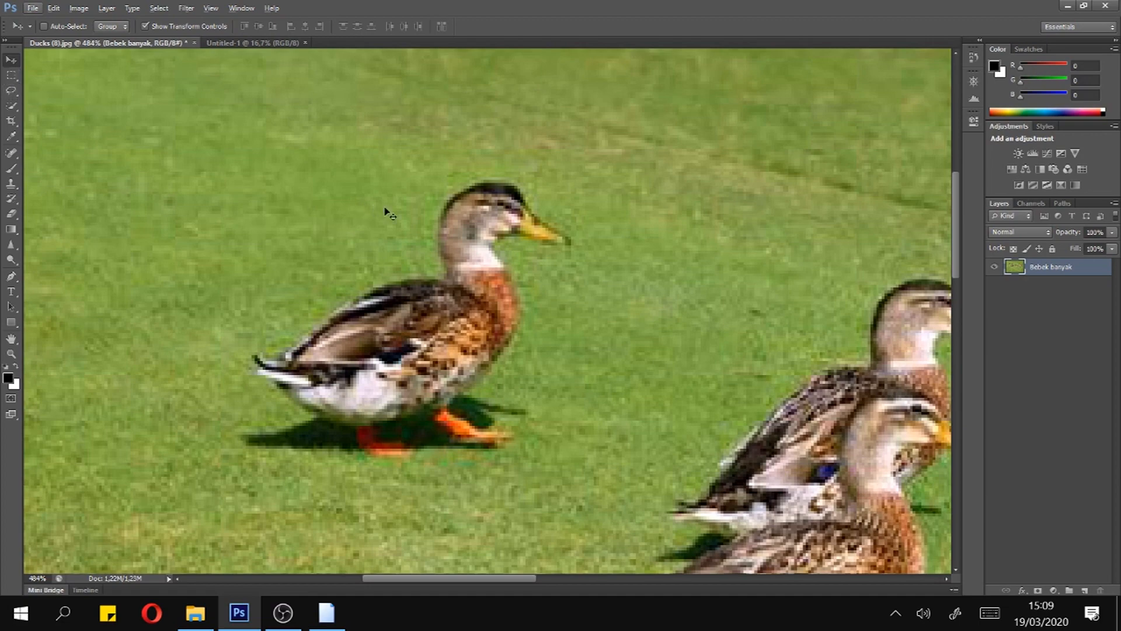
{"action": "scroll", "coordinate": [493, 254], "scroll_direction": "down", "scroll_amount": 6}
{"action": "scroll", "coordinate": [503, 254], "scroll_direction": "up", "scroll_amount": 6}
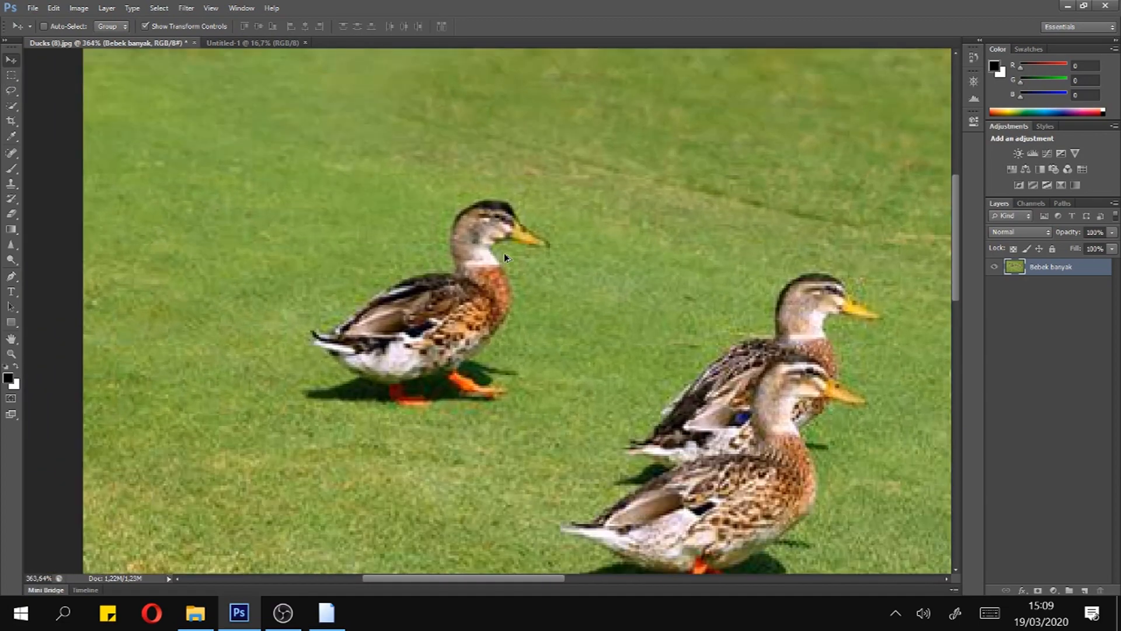
{"action": "scroll", "coordinate": [493, 256], "scroll_direction": "down", "scroll_amount": 2}
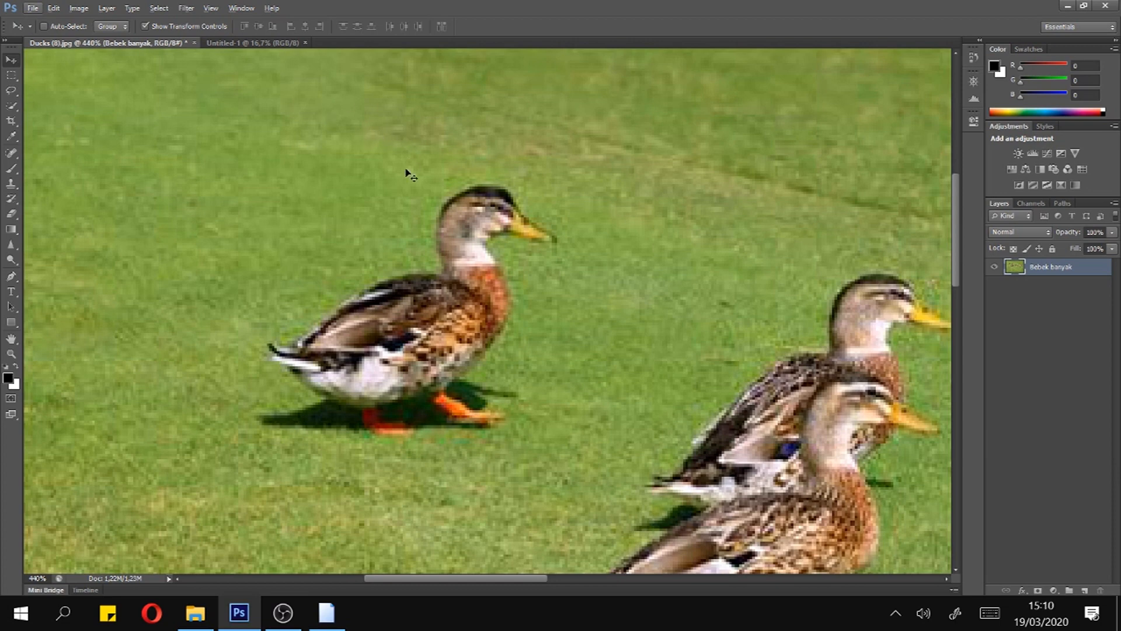
Draw a rectangular marquee selection around the rearmost duck and replace it with a slightly larger one
{"action": "left_click", "coordinate": [11, 90]}
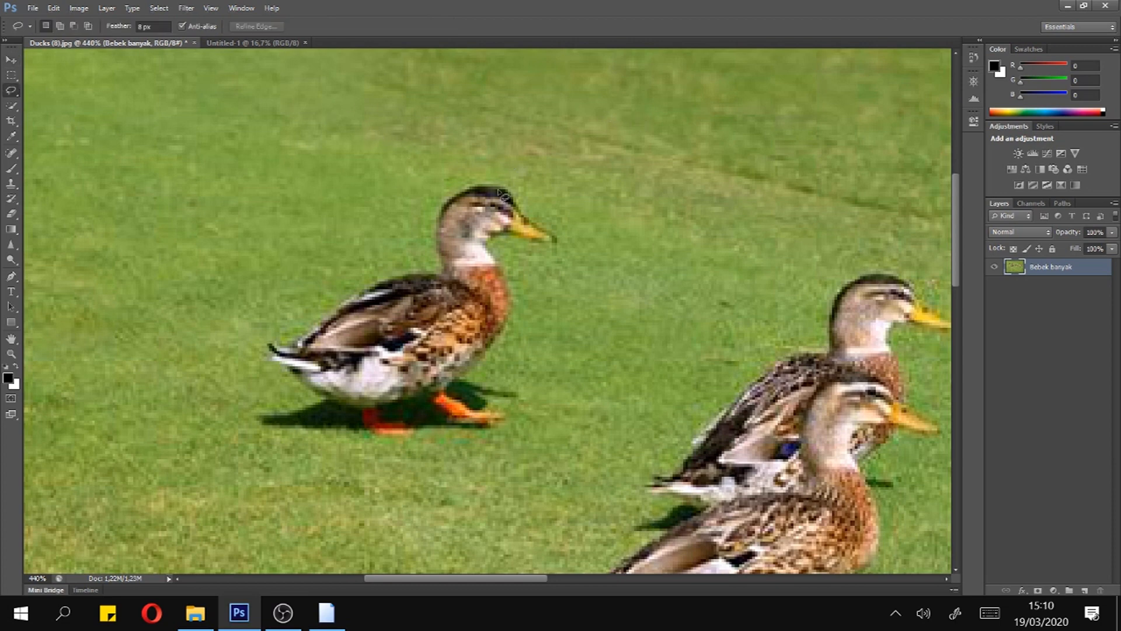
{"action": "left_click", "coordinate": [12, 75]}
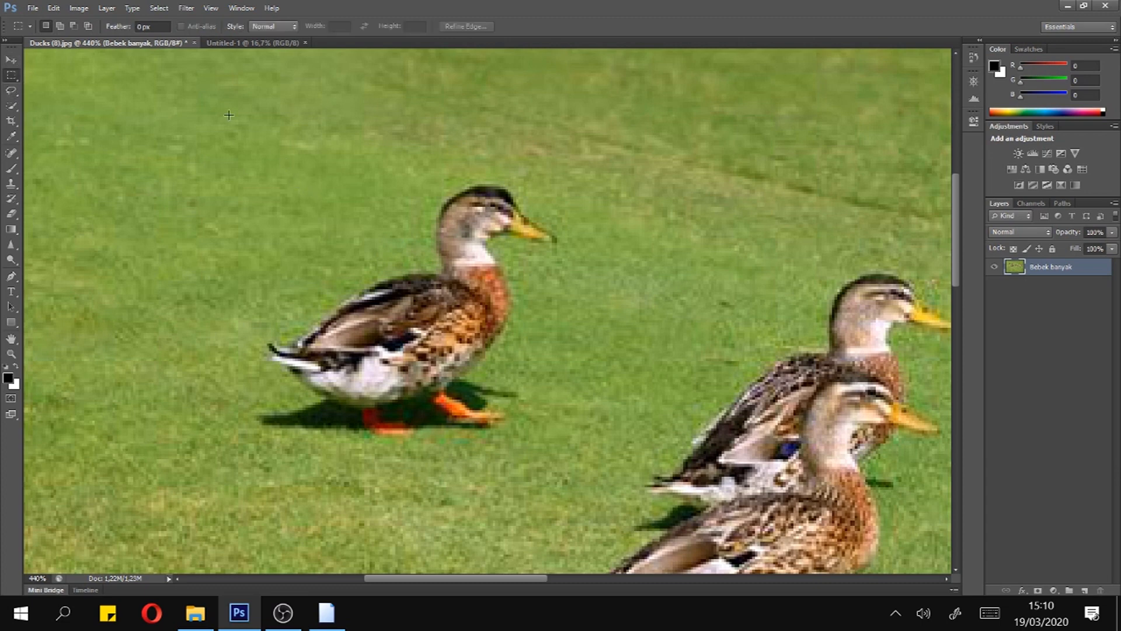
{"action": "left_click_drag", "start_coordinate": [216, 109], "coordinate": [595, 452]}
{"action": "right_click", "coordinate": [13, 76]}
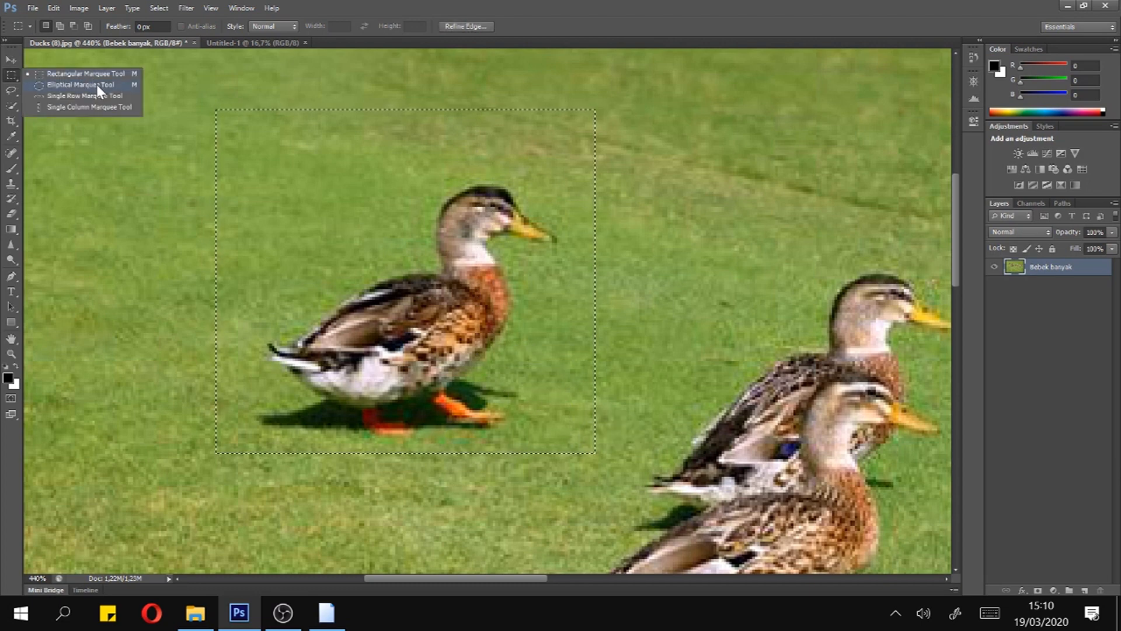
{"action": "left_click", "coordinate": [337, 131]}
{"action": "left_click_drag", "start_coordinate": [213, 111], "coordinate": [611, 461]}
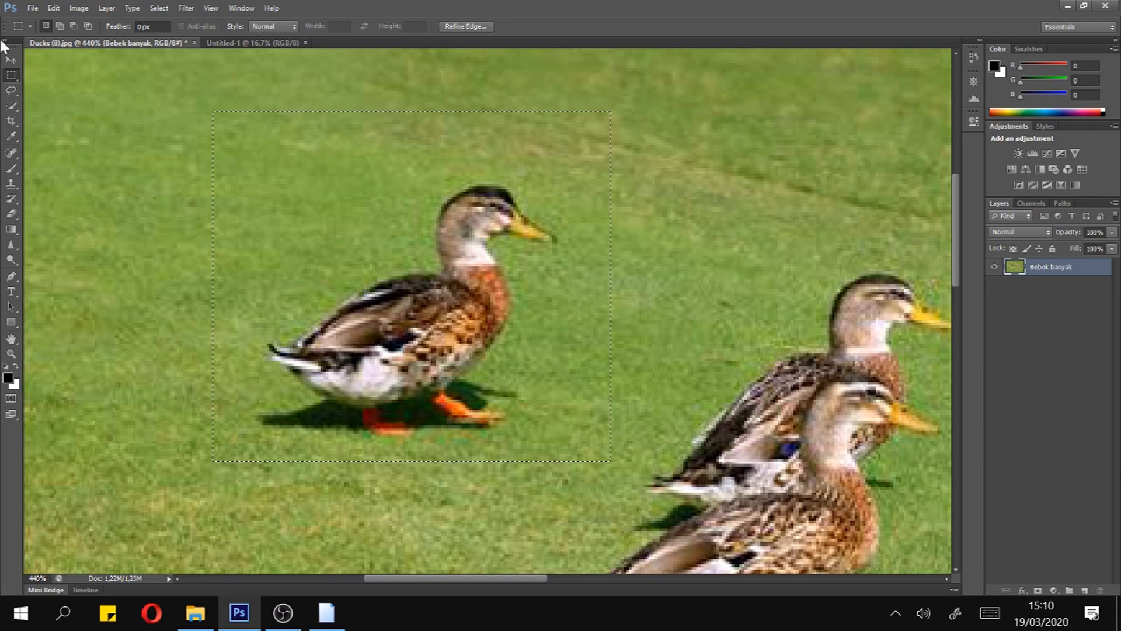
Try an elliptical marquee selection around the rearmost duck and clear it
{"action": "right_click", "coordinate": [10, 81]}
{"action": "left_click", "coordinate": [52, 85]}
{"action": "left_click_drag", "start_coordinate": [201, 94], "coordinate": [588, 476]}
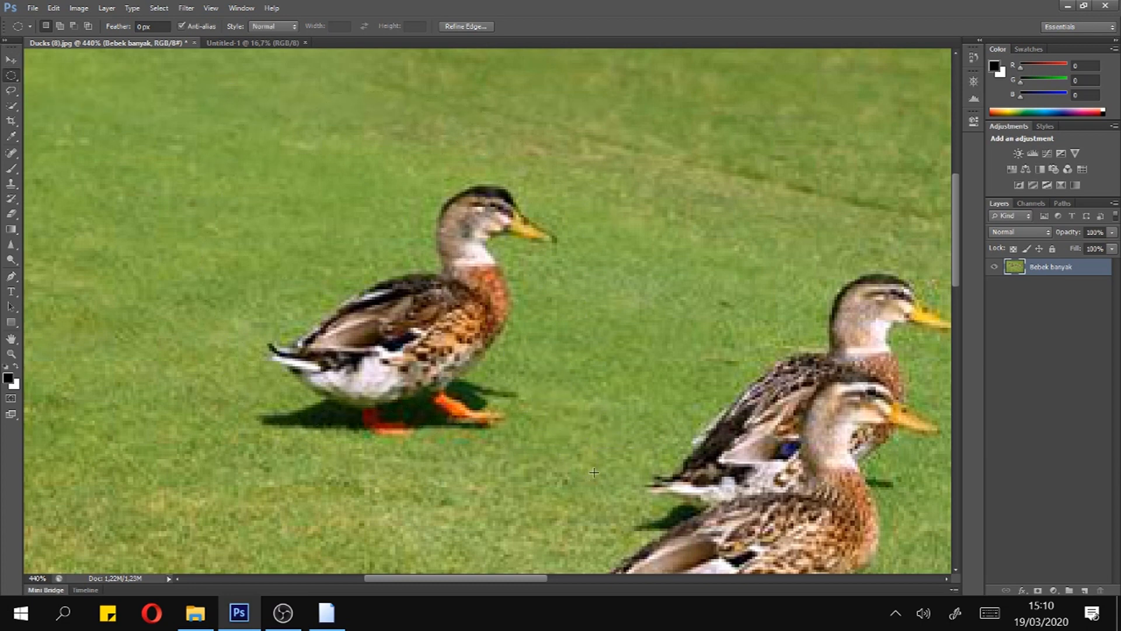
{"action": "left_click", "coordinate": [669, 179]}
Examine the alternative tools grouped under the Lasso, Marquee, Spot Healing Brush and Brush tools
{"action": "left_click", "coordinate": [7, 89]}
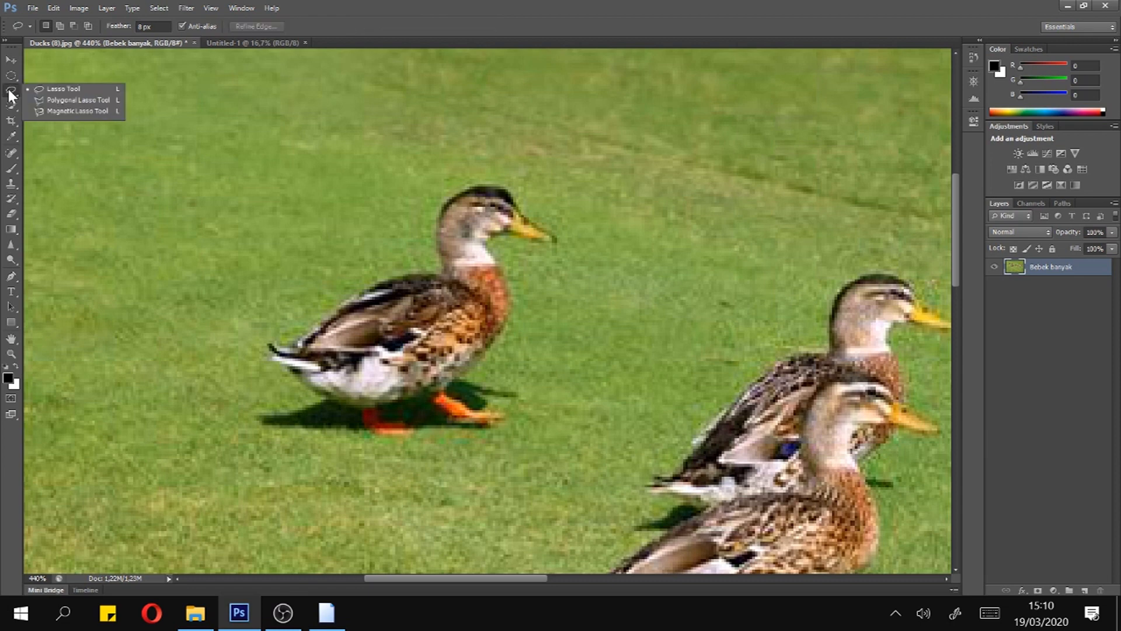
{"action": "left_click", "coordinate": [10, 76]}
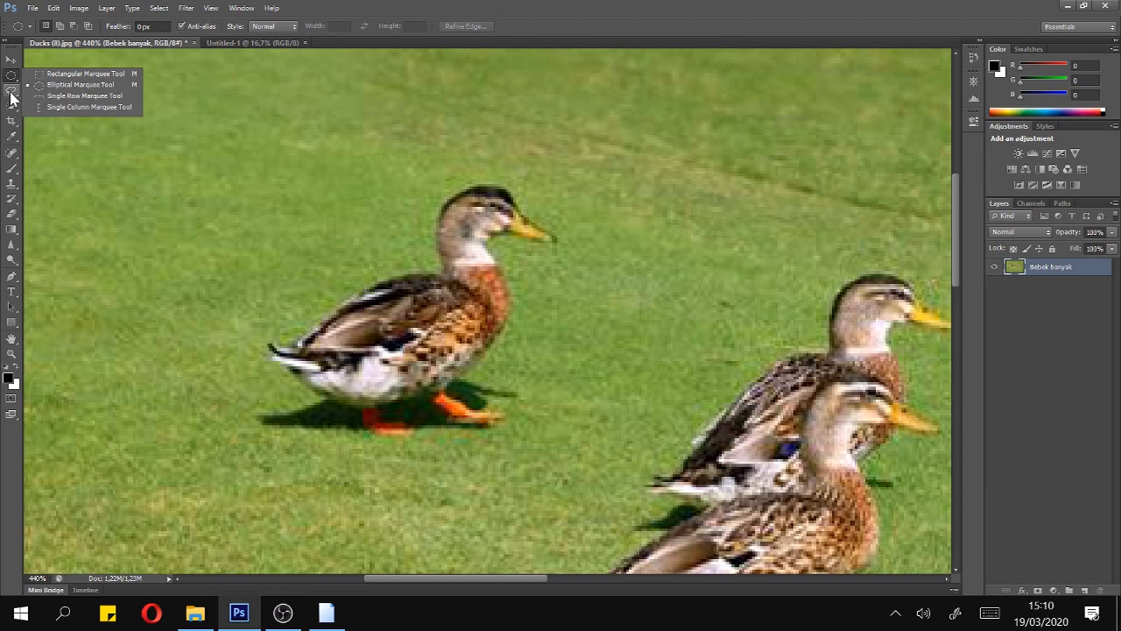
{"action": "left_click", "coordinate": [9, 91]}
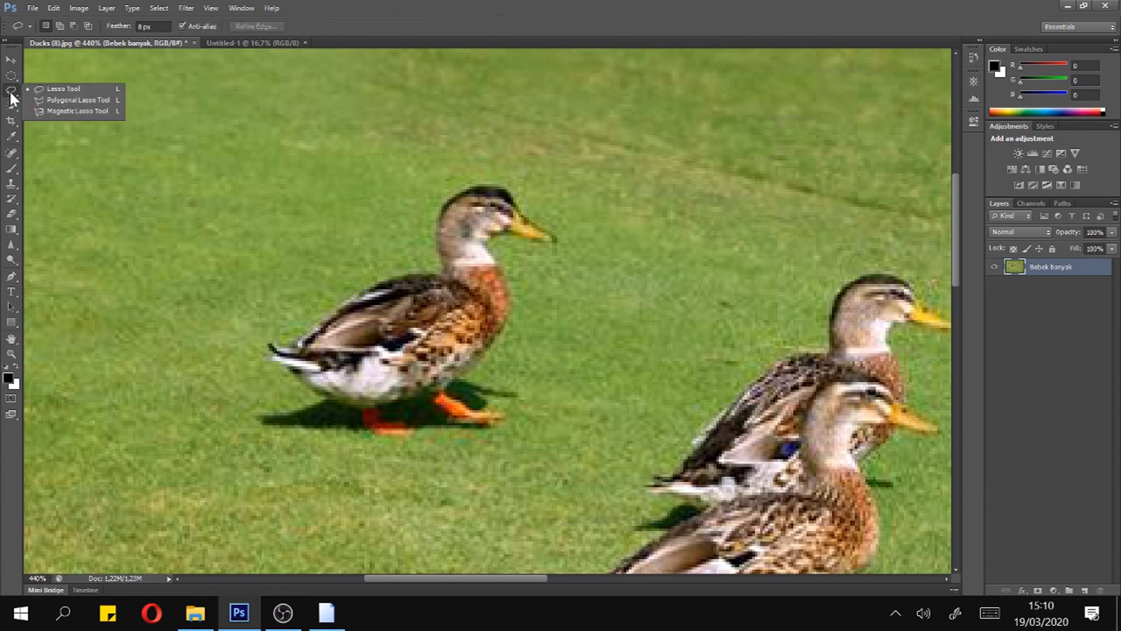
{"action": "left_click", "coordinate": [11, 76]}
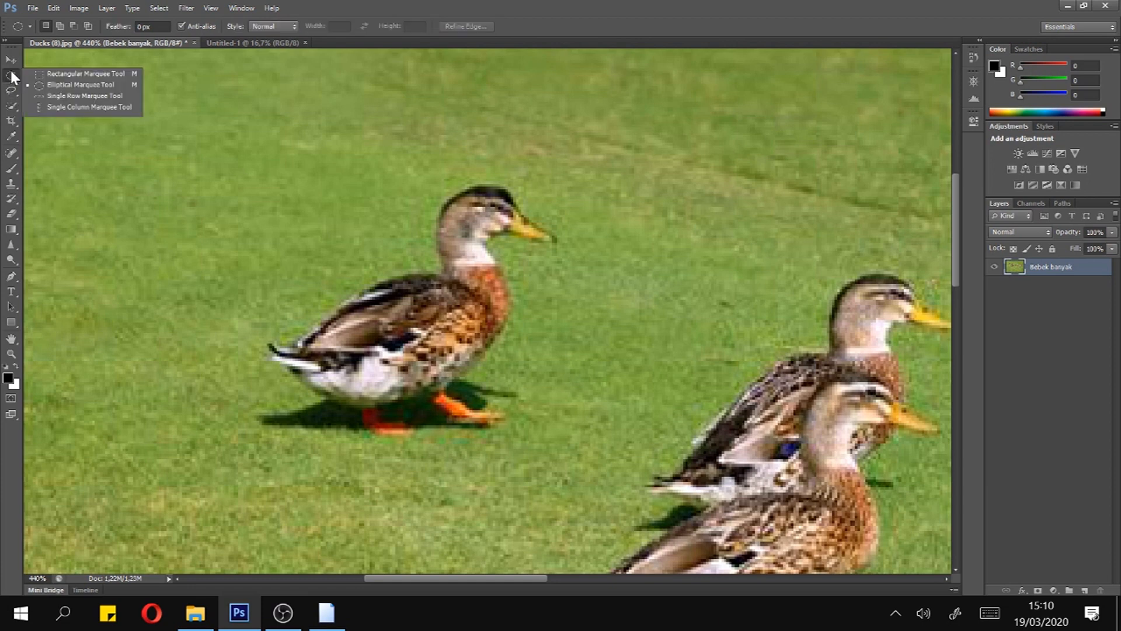
{"action": "left_click", "coordinate": [14, 157]}
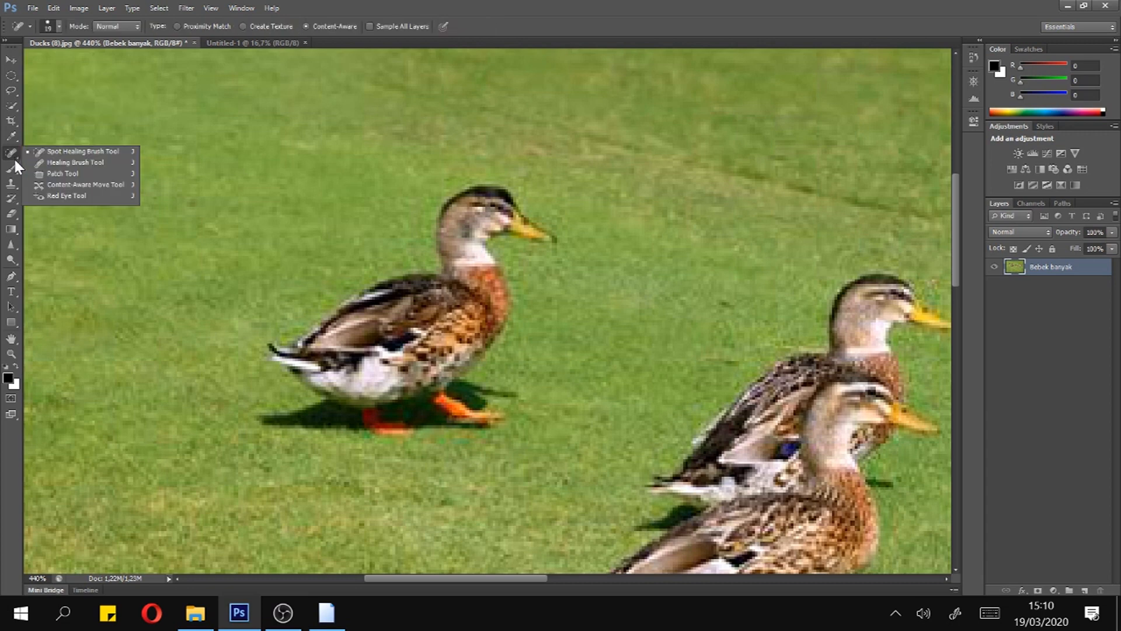
{"action": "left_click", "coordinate": [11, 168]}
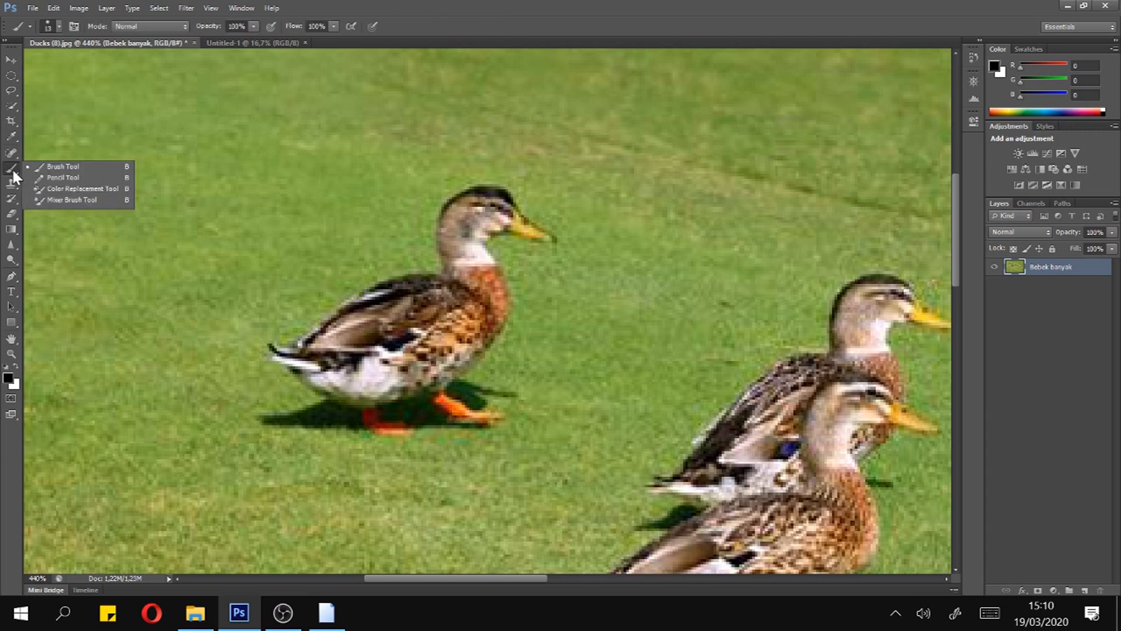
{"action": "left_click", "coordinate": [14, 180]}
{"action": "left_click", "coordinate": [12, 164]}
Try freehand selections on the grass around the rearmost duck with the standard Lasso tool and deselect them
{"action": "left_click", "coordinate": [12, 93]}
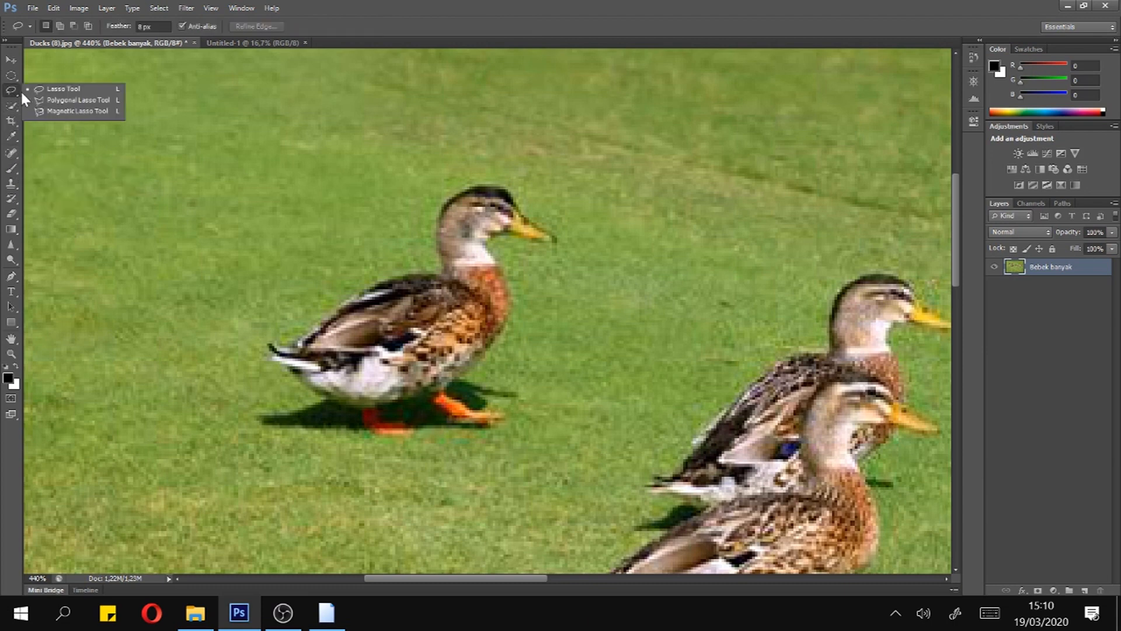
{"action": "left_click", "coordinate": [79, 90]}
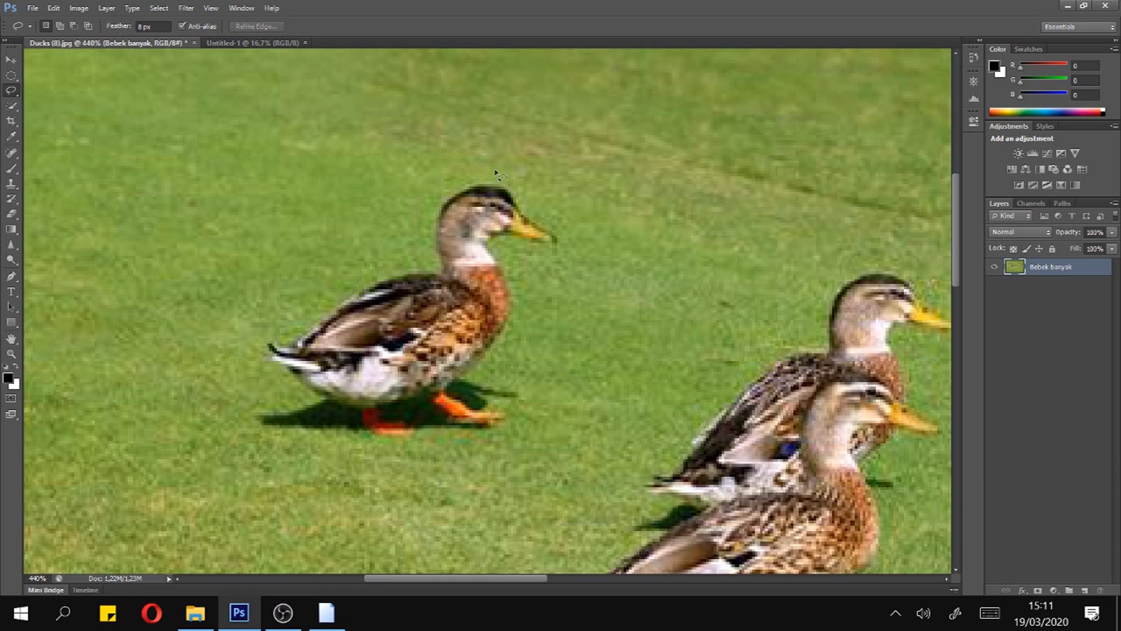
{"action": "mouse_move", "coordinate": [300, 162]}
{"action": "left_mouse_down"}
{"action": "mouse_move", "coordinate": [329, 156]}
{"action": "mouse_move", "coordinate": [358, 101]}
{"action": "mouse_move", "coordinate": [306, 92]}
{"action": "left_mouse_up"}
{"action": "mouse_move", "coordinate": [233, 154]}
{"action": "left_mouse_down"}
{"action": "mouse_move", "coordinate": [152, 204]}
{"action": "mouse_move", "coordinate": [182, 233]}
{"action": "mouse_move", "coordinate": [161, 278]}
{"action": "mouse_move", "coordinate": [293, 312]}
{"action": "mouse_move", "coordinate": [294, 175]}
{"action": "left_mouse_up"}
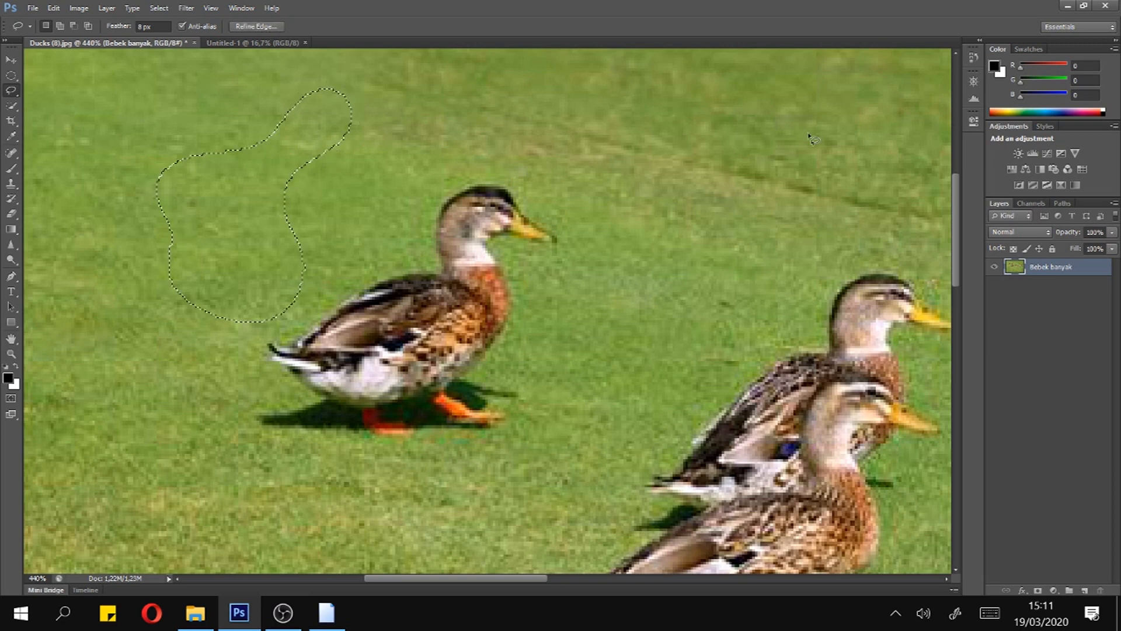
{"action": "mouse_move", "coordinate": [411, 143]}
{"action": "left_mouse_down"}
{"action": "mouse_move", "coordinate": [387, 140]}
{"action": "mouse_move", "coordinate": [388, 191]}
{"action": "left_mouse_up"}
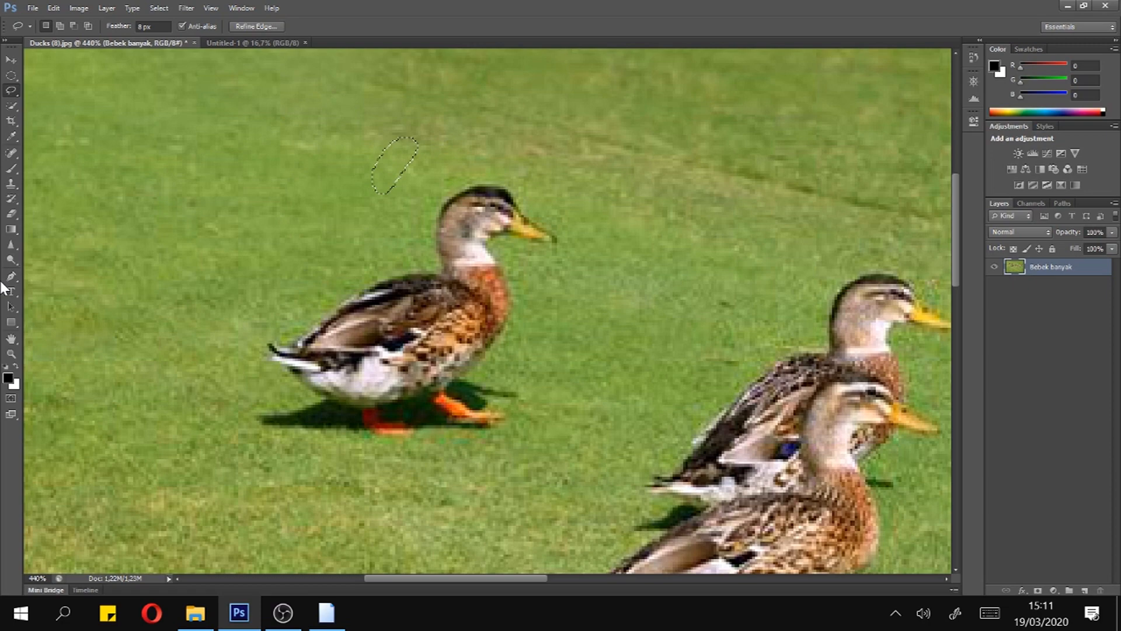
{"action": "left_click", "coordinate": [11, 75]}
{"action": "key", "text": "ctrl+d"}
Return to the Lasso tool and magnify the rearmost duck to about 532%
{"action": "left_click", "coordinate": [11, 90]}
{"action": "scroll", "coordinate": [473, 258], "scroll_direction": "up", "scroll_amount": 2}
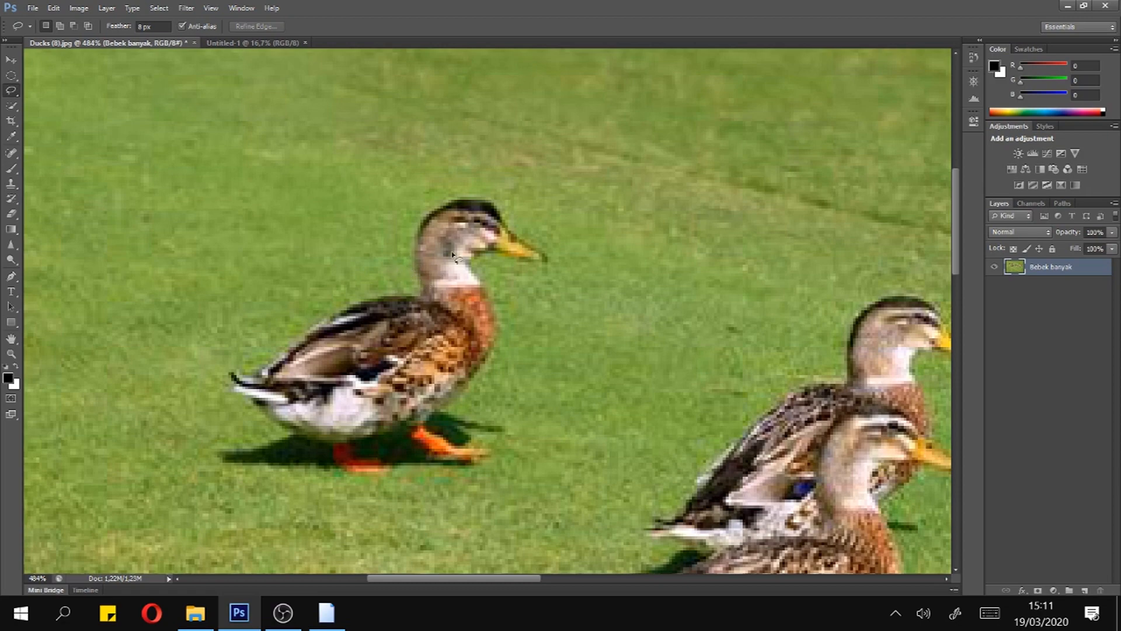
{"action": "scroll", "coordinate": [439, 247], "scroll_direction": "down", "scroll_amount": 5}
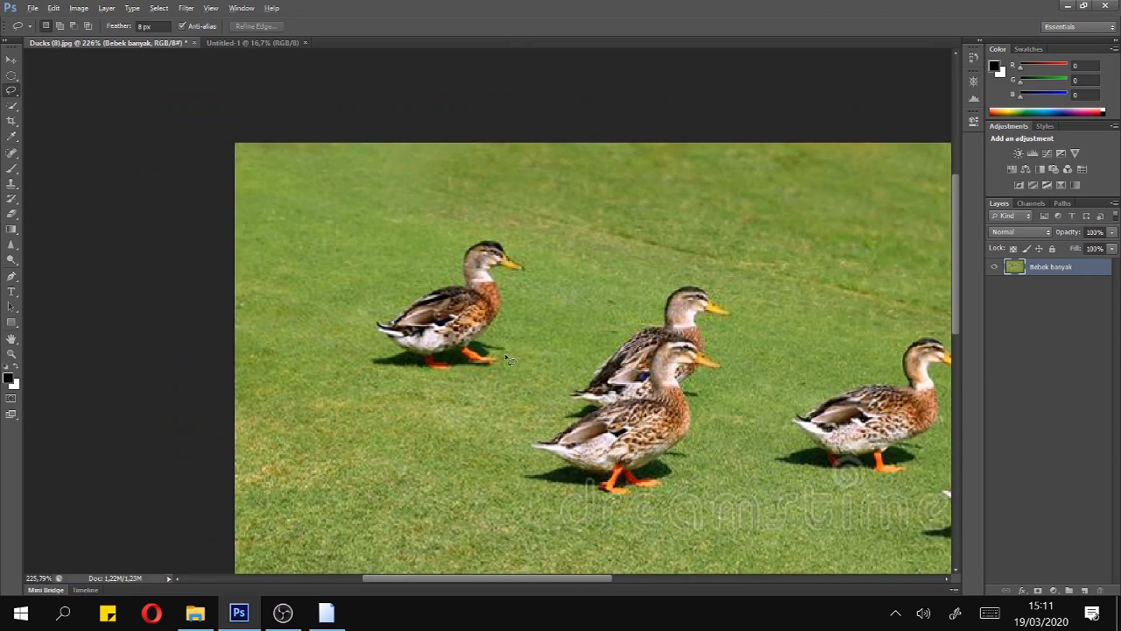
{"action": "scroll", "coordinate": [505, 354], "scroll_direction": "up", "scroll_amount": 3}
{"action": "scroll", "coordinate": [507, 350], "scroll_direction": "down", "scroll_amount": 4}
{"action": "scroll", "coordinate": [513, 348], "scroll_direction": "down", "scroll_amount": 1}
{"action": "scroll", "coordinate": [508, 344], "scroll_direction": "up", "scroll_amount": 6}
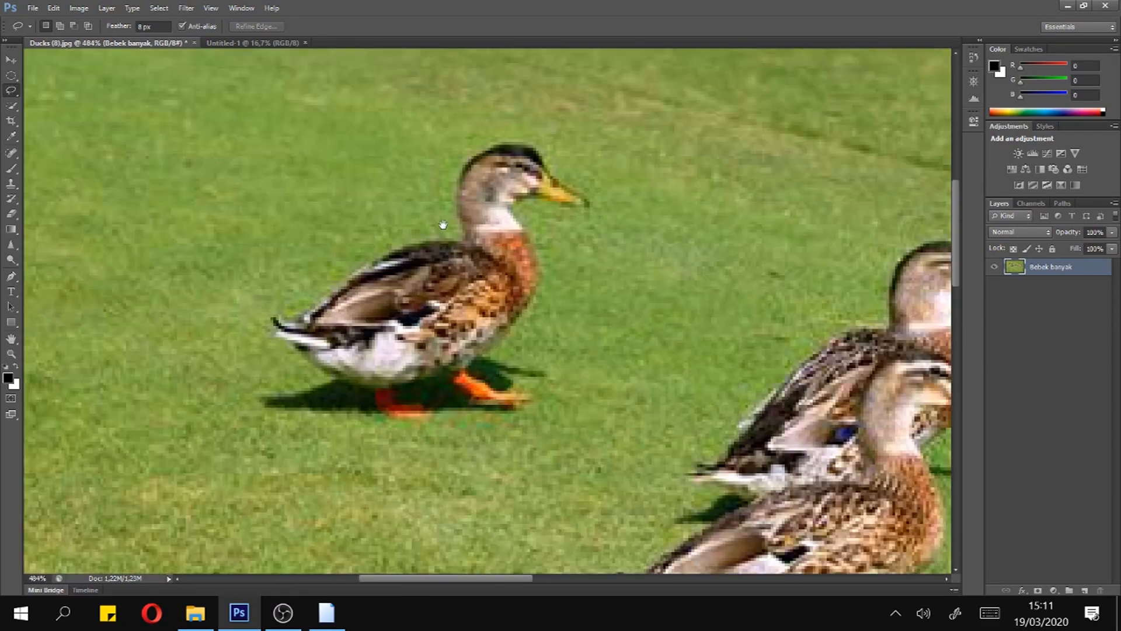
{"action": "left_click_drag", "start_coordinate": [442, 224], "coordinate": [418, 275]}
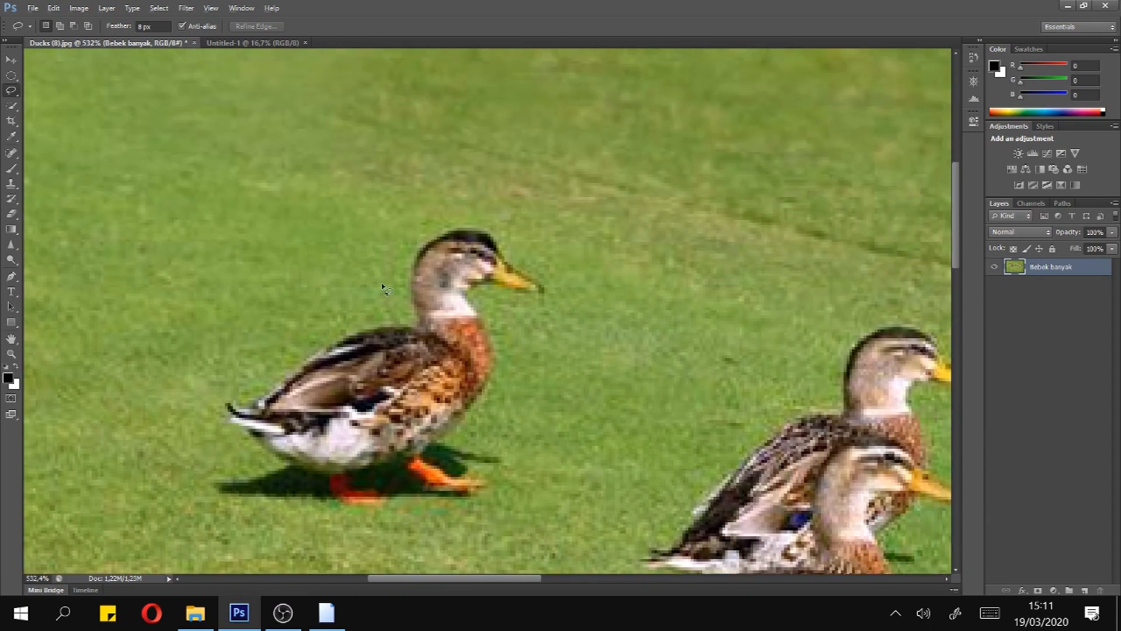
{"action": "scroll", "coordinate": [382, 288], "scroll_direction": "up", "scroll_amount": 2}
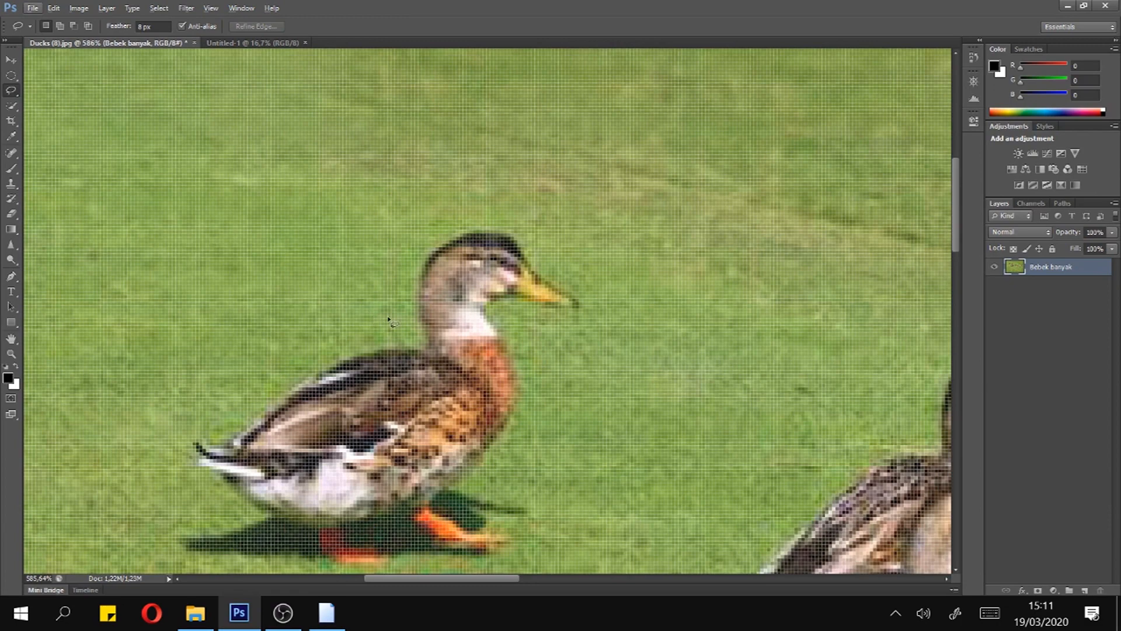
{"action": "scroll", "coordinate": [377, 318], "scroll_direction": "down", "scroll_amount": 1}
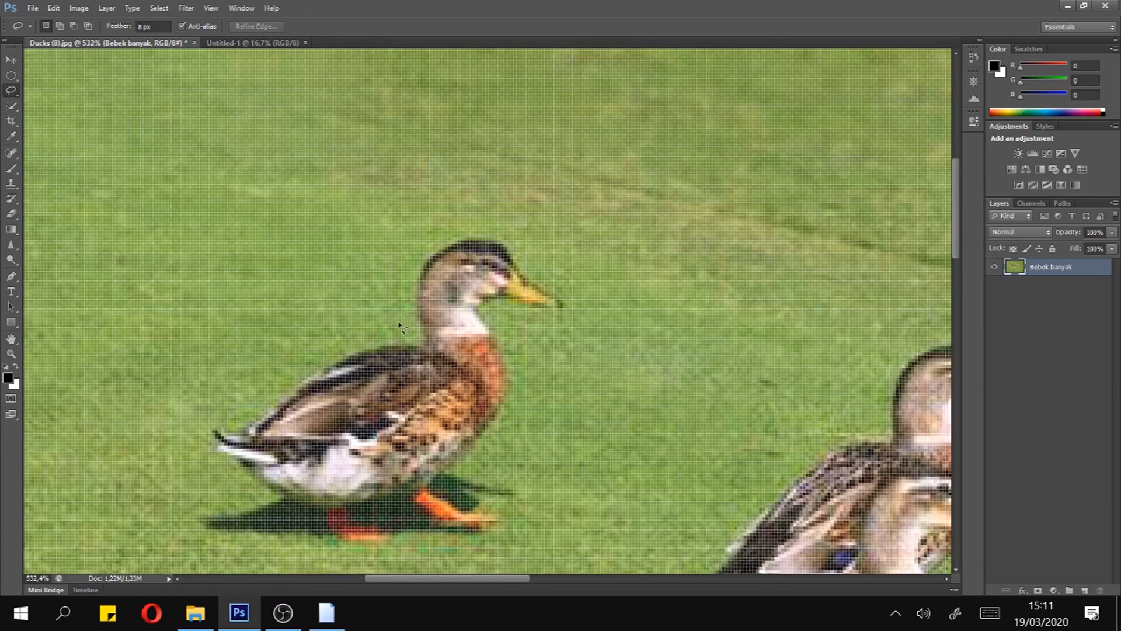
Trace a freehand Lasso selection around the rearmost duck and its shadow with an 8 px feather
{"action": "mouse_move", "coordinate": [395, 316]}
{"action": "left_mouse_down"}
{"action": "mouse_move", "coordinate": [394, 246]}
{"action": "mouse_move", "coordinate": [445, 217]}
{"action": "mouse_move", "coordinate": [490, 210]}
{"action": "mouse_move", "coordinate": [530, 229]}
{"action": "mouse_move", "coordinate": [555, 280]}
{"action": "mouse_move", "coordinate": [600, 306]}
{"action": "mouse_move", "coordinate": [588, 333]}
{"action": "mouse_move", "coordinate": [531, 336]}
{"action": "mouse_move", "coordinate": [525, 350]}
{"action": "mouse_move", "coordinate": [539, 410]}
{"action": "mouse_move", "coordinate": [496, 465]}
{"action": "mouse_move", "coordinate": [543, 485]}
{"action": "left_mouse_up"}
{"action": "left_click_drag", "start_coordinate": [472, 555], "coordinate": [271, 555]}
{"action": "left_click_drag", "start_coordinate": [181, 537], "coordinate": [163, 505]}
{"action": "left_click_drag", "start_coordinate": [401, 327], "coordinate": [403, 328]}
Set the Lasso feather to 0 px and retrace the selection around the rearmost duck and its shadow
{"action": "left_click", "coordinate": [151, 26]}
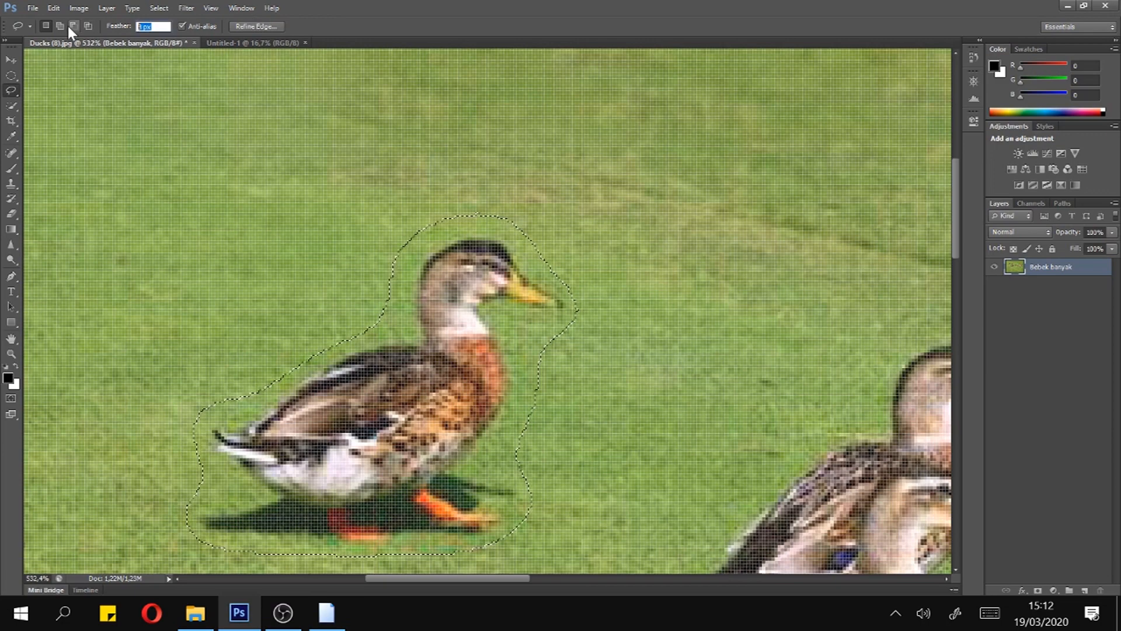
{"action": "type", "text": "0"}
{"action": "left_click", "coordinate": [290, 193]}
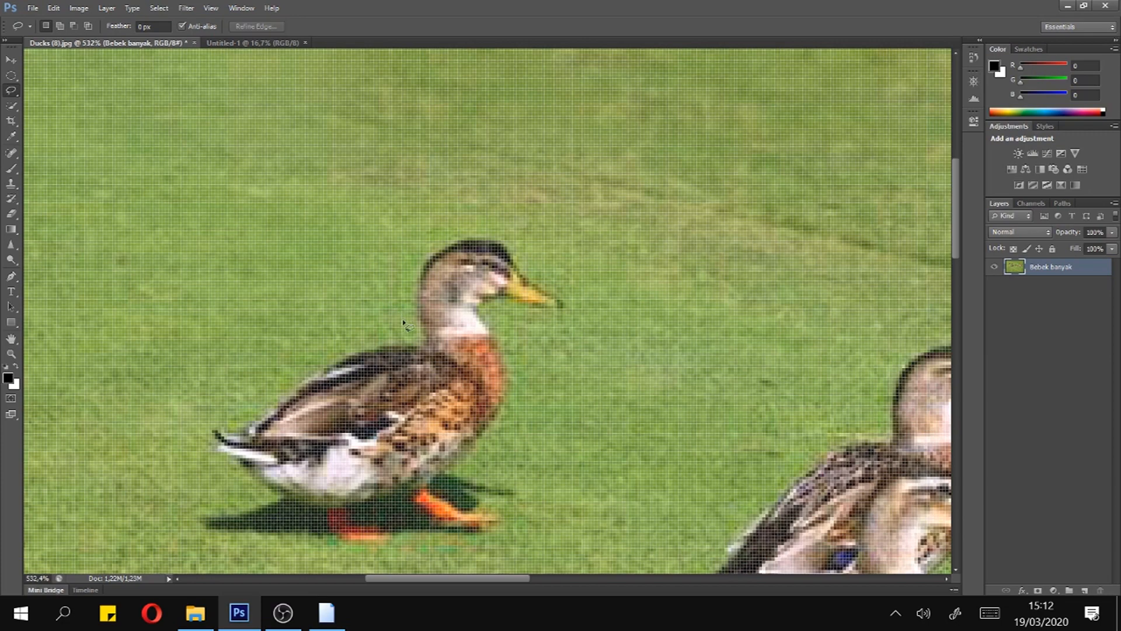
{"action": "mouse_move", "coordinate": [397, 266]}
{"action": "left_mouse_down"}
{"action": "mouse_move", "coordinate": [416, 229]}
{"action": "mouse_move", "coordinate": [480, 215]}
{"action": "mouse_move", "coordinate": [511, 226]}
{"action": "mouse_move", "coordinate": [537, 263]}
{"action": "mouse_move", "coordinate": [584, 295]}
{"action": "mouse_move", "coordinate": [565, 330]}
{"action": "mouse_move", "coordinate": [526, 330]}
{"action": "mouse_move", "coordinate": [516, 343]}
{"action": "mouse_move", "coordinate": [527, 408]}
{"action": "mouse_move", "coordinate": [505, 469]}
{"action": "mouse_move", "coordinate": [542, 496]}
{"action": "mouse_move", "coordinate": [532, 524]}
{"action": "mouse_move", "coordinate": [484, 546]}
{"action": "mouse_move", "coordinate": [403, 555]}
{"action": "mouse_move", "coordinate": [241, 557]}
{"action": "mouse_move", "coordinate": [182, 537]}
{"action": "left_mouse_up"}
{"action": "mouse_move", "coordinate": [226, 477]}
{"action": "left_mouse_down"}
{"action": "mouse_move", "coordinate": [188, 438]}
{"action": "mouse_move", "coordinate": [206, 397]}
{"action": "mouse_move", "coordinate": [242, 401]}
{"action": "mouse_move", "coordinate": [341, 336]}
{"action": "mouse_move", "coordinate": [404, 326]}
{"action": "left_mouse_up"}
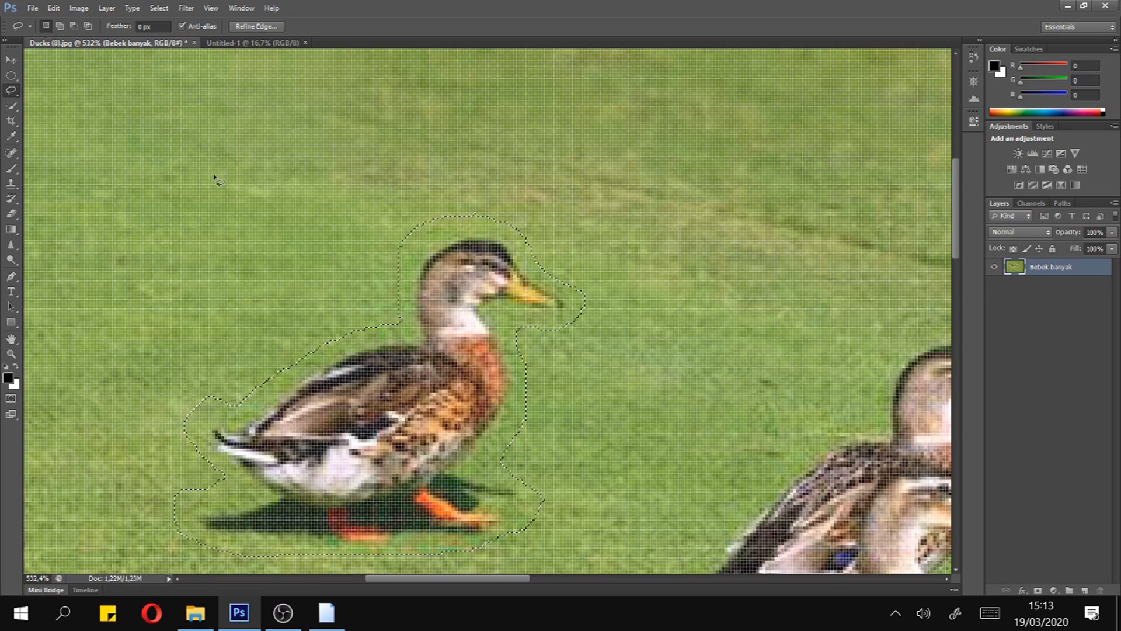
Lasso a rounded patch of grass behind the duck and extend it with an overlapping area in Add to Selection mode
{"action": "mouse_move", "coordinate": [320, 219]}
{"action": "left_mouse_down"}
{"action": "mouse_move", "coordinate": [218, 227]}
{"action": "mouse_move", "coordinate": [242, 293]}
{"action": "mouse_move", "coordinate": [343, 259]}
{"action": "mouse_move", "coordinate": [327, 220]}
{"action": "left_mouse_up"}
{"action": "left_click", "coordinate": [60, 26]}
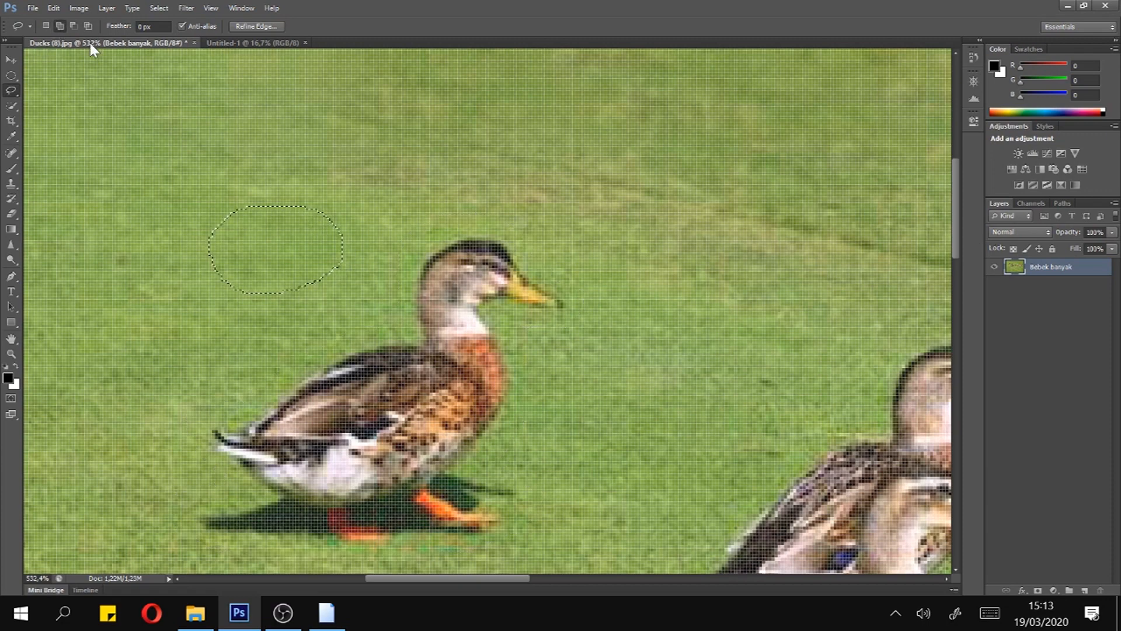
{"action": "mouse_move", "coordinate": [350, 201]}
{"action": "left_mouse_down"}
{"action": "mouse_move", "coordinate": [299, 226]}
{"action": "mouse_move", "coordinate": [339, 258]}
{"action": "mouse_move", "coordinate": [375, 232]}
{"action": "mouse_move", "coordinate": [361, 200]}
{"action": "mouse_move", "coordinate": [345, 197]}
{"action": "mouse_move", "coordinate": [354, 235]}
{"action": "mouse_move", "coordinate": [304, 173]}
{"action": "mouse_move", "coordinate": [318, 199]}
{"action": "mouse_move", "coordinate": [350, 178]}
{"action": "mouse_move", "coordinate": [320, 145]}
{"action": "mouse_move", "coordinate": [263, 162]}
{"action": "left_mouse_up"}
Try intersecting the grass selection with another lassoed area, undo it, and clear the selection in New Selection mode
{"action": "left_click", "coordinate": [74, 26]}
{"action": "left_click", "coordinate": [88, 27]}
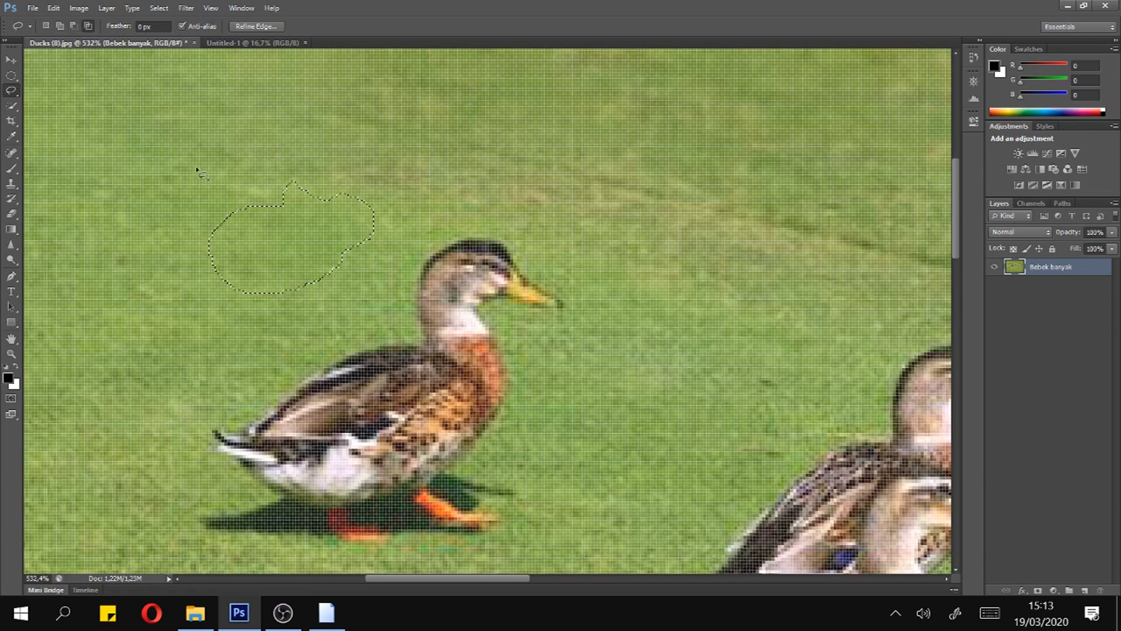
{"action": "mouse_move", "coordinate": [370, 283]}
{"action": "left_mouse_down"}
{"action": "mouse_move", "coordinate": [325, 245]}
{"action": "mouse_move", "coordinate": [305, 250]}
{"action": "mouse_move", "coordinate": [305, 268]}
{"action": "mouse_move", "coordinate": [344, 314]}
{"action": "mouse_move", "coordinate": [369, 278]}
{"action": "left_mouse_up"}
{"action": "left_click_drag", "start_coordinate": [369, 278], "coordinate": [371, 280]}
{"action": "key", "text": "ctrl+z"}
{"action": "left_click", "coordinate": [46, 26]}
{"action": "left_click", "coordinate": [166, 151]}
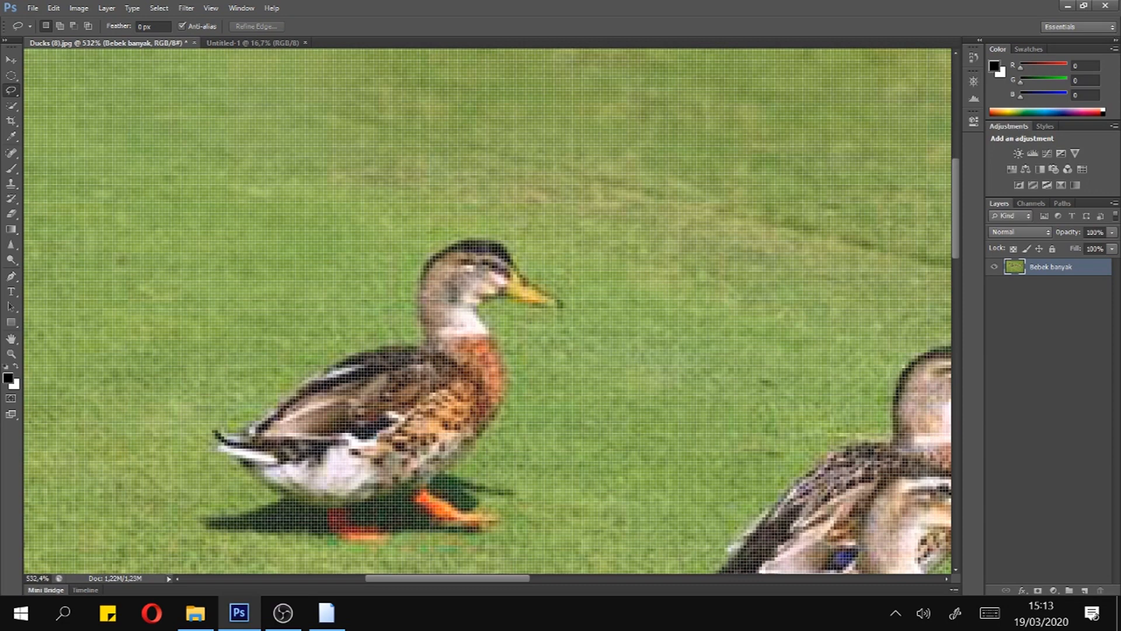
Set the Lasso feather to 6 px and trace a freehand selection around the rearmost duck and its shadow
{"action": "left_click", "coordinate": [150, 26]}
{"action": "key", "text": "ctrl+a"}
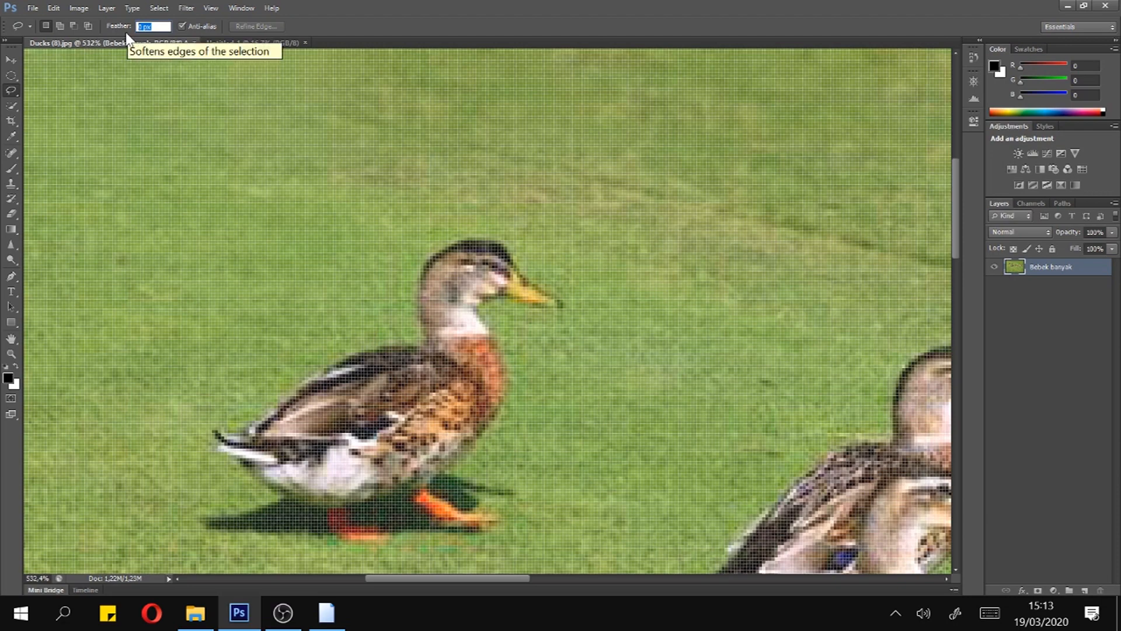
{"action": "type", "text": "6"}
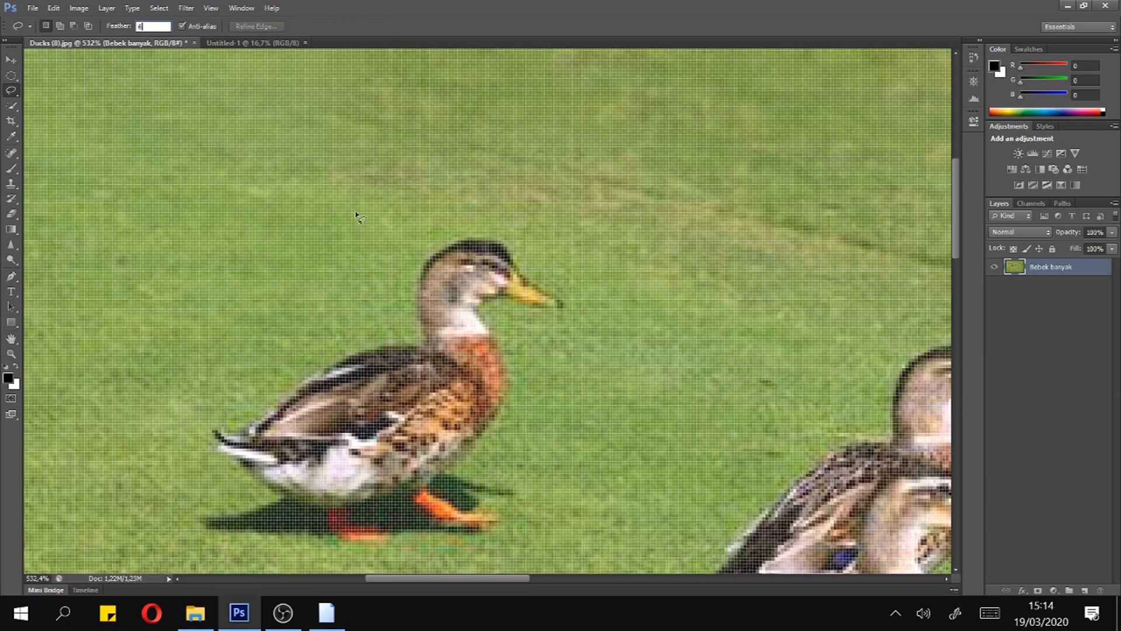
{"action": "key", "text": "alt"}
{"action": "scroll", "coordinate": [357, 236], "scroll_direction": "down", "scroll_amount": 4}
{"action": "scroll", "coordinate": [389, 256], "scroll_direction": "up", "scroll_amount": 2}
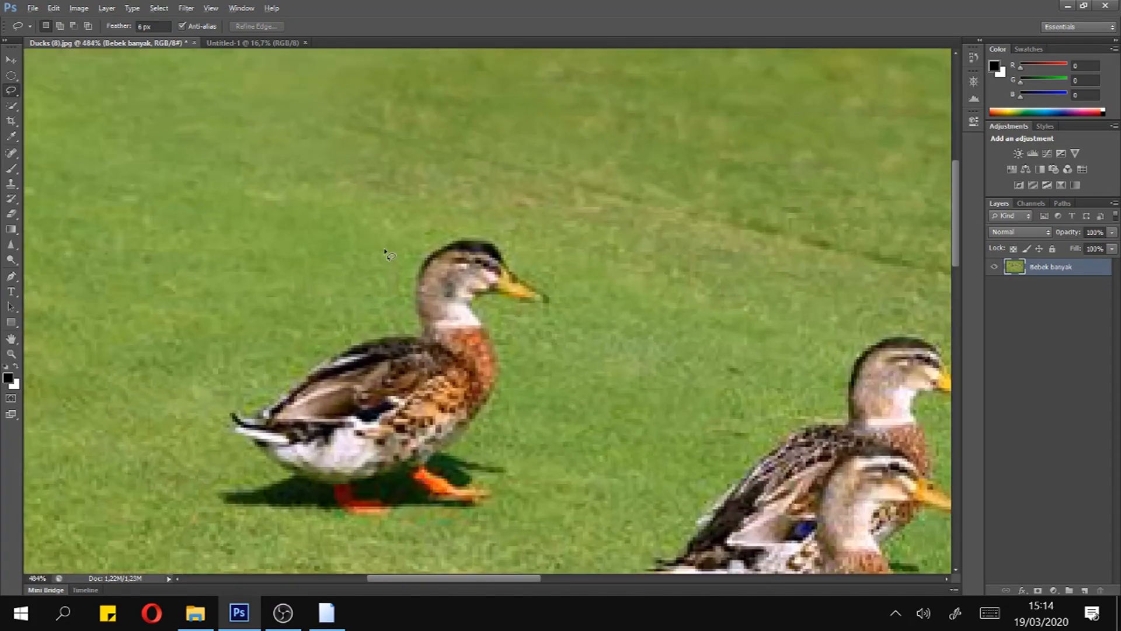
{"action": "scroll", "coordinate": [385, 252], "scroll_direction": "up", "scroll_amount": 1}
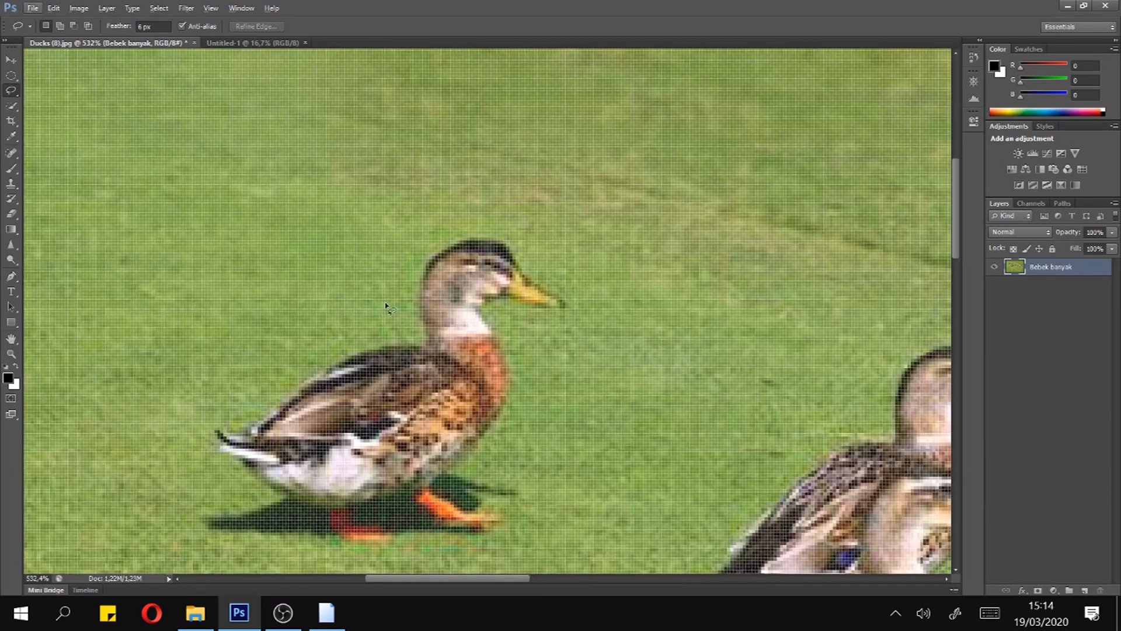
{"action": "mouse_move", "coordinate": [391, 302]}
{"action": "left_mouse_down"}
{"action": "mouse_move", "coordinate": [390, 261]}
{"action": "mouse_move", "coordinate": [408, 234]}
{"action": "mouse_move", "coordinate": [487, 212]}
{"action": "left_mouse_up"}
{"action": "mouse_move", "coordinate": [548, 239]}
{"action": "left_mouse_down"}
{"action": "mouse_move", "coordinate": [610, 305]}
{"action": "mouse_move", "coordinate": [605, 330]}
{"action": "mouse_move", "coordinate": [542, 343]}
{"action": "mouse_move", "coordinate": [559, 379]}
{"action": "mouse_move", "coordinate": [526, 461]}
{"action": "mouse_move", "coordinate": [578, 494]}
{"action": "mouse_move", "coordinate": [543, 540]}
{"action": "mouse_move", "coordinate": [476, 567]}
{"action": "mouse_move", "coordinate": [404, 568]}
{"action": "mouse_move", "coordinate": [207, 560]}
{"action": "mouse_move", "coordinate": [166, 532]}
{"action": "mouse_move", "coordinate": [176, 496]}
{"action": "mouse_move", "coordinate": [224, 482]}
{"action": "mouse_move", "coordinate": [191, 429]}
{"action": "mouse_move", "coordinate": [216, 383]}
{"action": "mouse_move", "coordinate": [230, 392]}
{"action": "mouse_move", "coordinate": [254, 383]}
{"action": "mouse_move", "coordinate": [329, 329]}
{"action": "mouse_move", "coordinate": [400, 308]}
{"action": "left_mouse_up"}
Try moving the selected duck down onto the grass behind the other ducks with the Move tool, and undo the move
{"action": "left_click", "coordinate": [11, 76]}
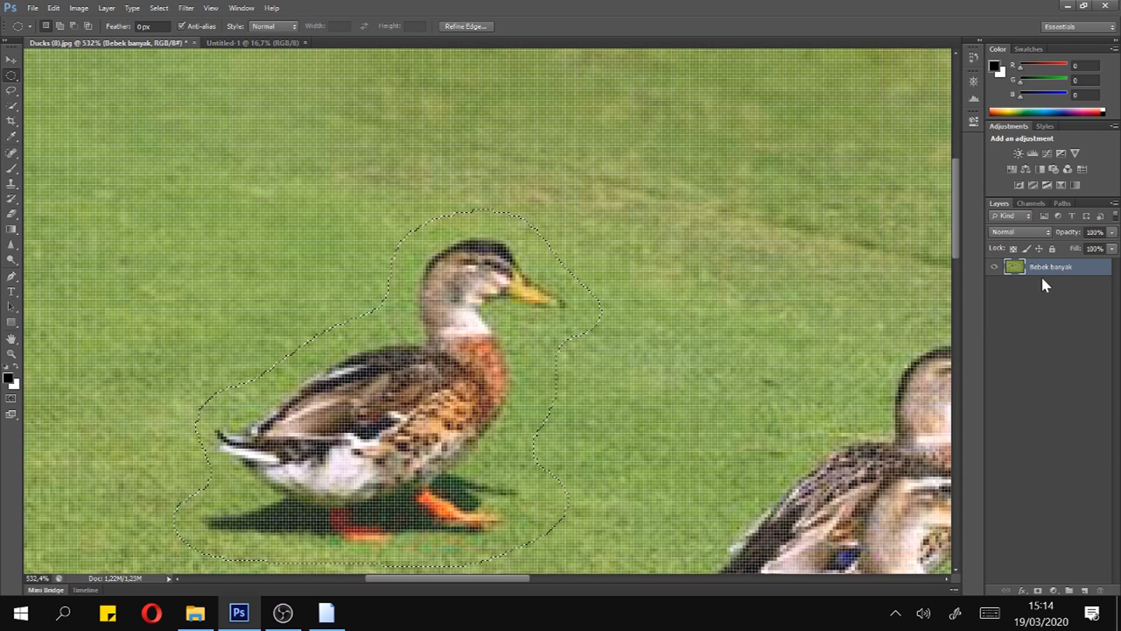
{"action": "scroll", "coordinate": [412, 352], "scroll_direction": "down", "scroll_amount": 2}
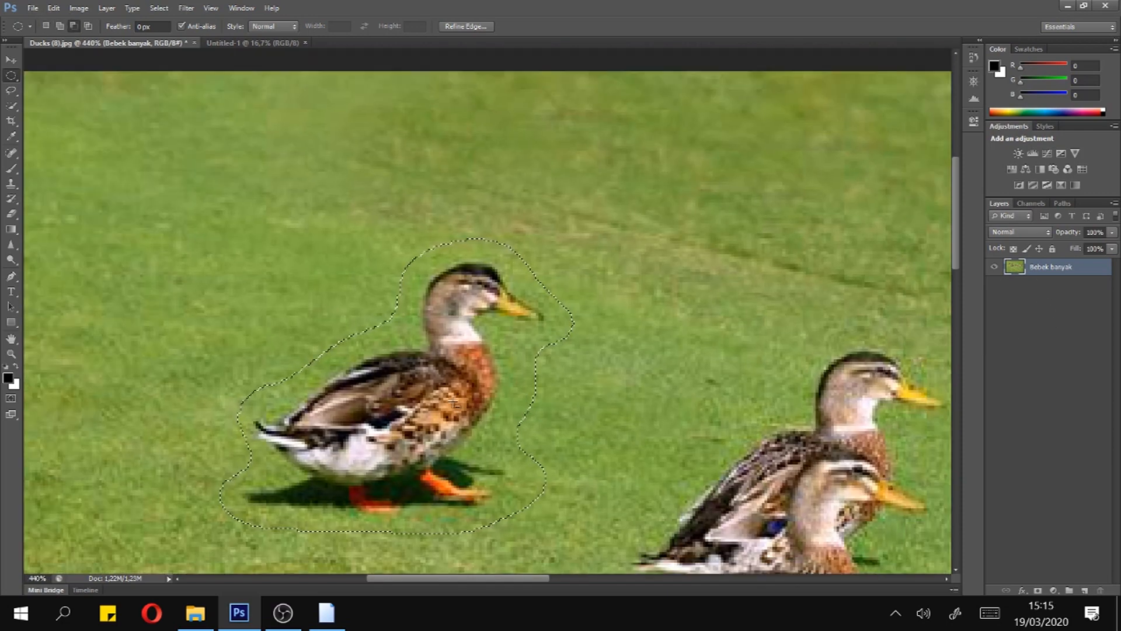
{"action": "scroll", "coordinate": [455, 350], "scroll_direction": "down", "scroll_amount": 1}
{"action": "key", "text": "alt"}
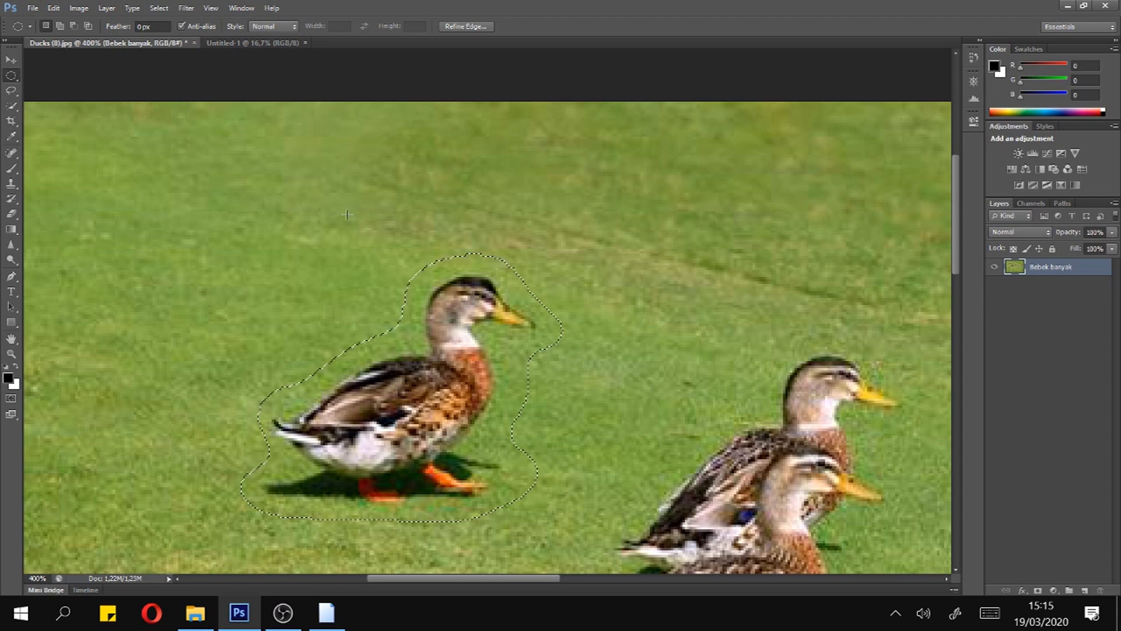
{"action": "left_click", "coordinate": [12, 59]}
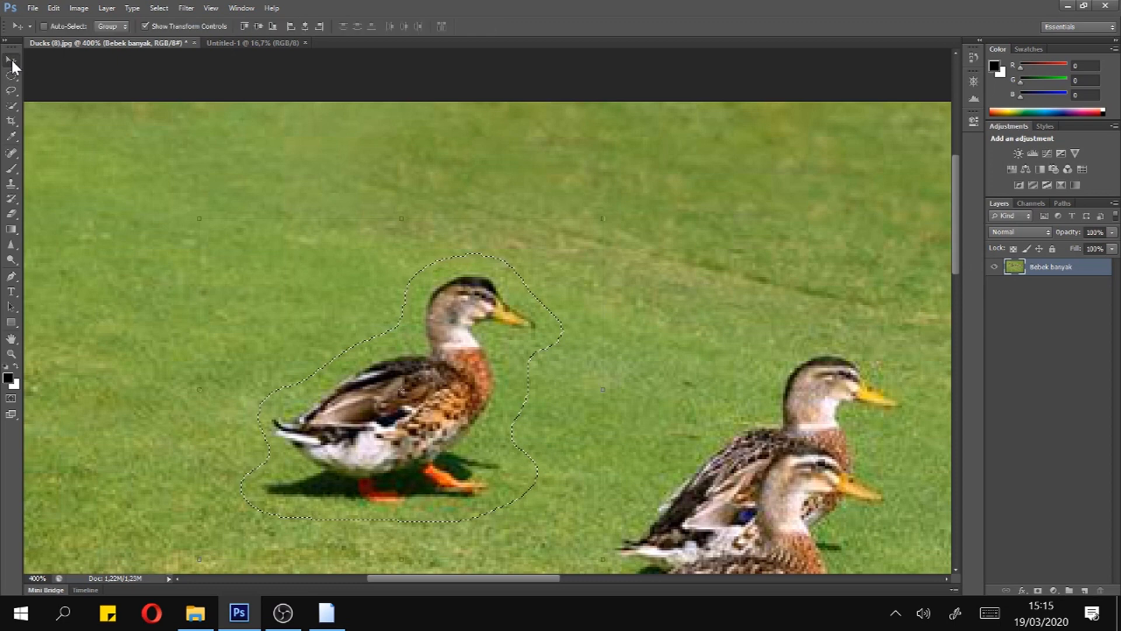
{"action": "left_click", "coordinate": [30, 25]}
{"action": "left_click", "coordinate": [29, 22]}
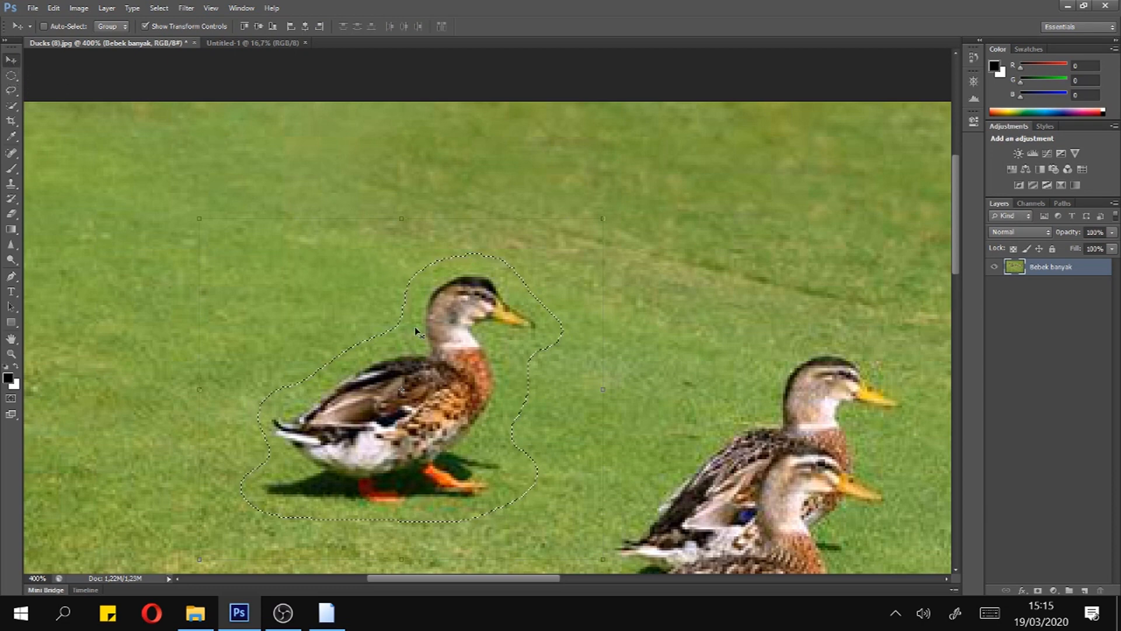
{"action": "left_click_drag", "start_coordinate": [429, 428], "coordinate": [462, 242]}
{"action": "left_click_drag", "start_coordinate": [475, 312], "coordinate": [472, 257]}
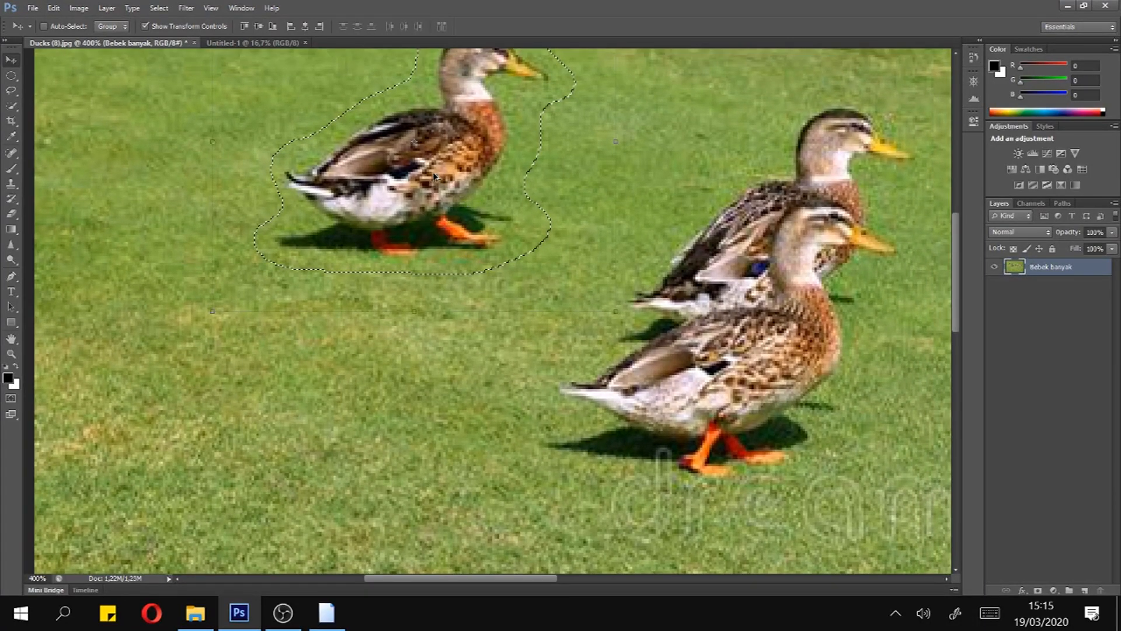
{"action": "key", "text": "alt"}
{"action": "mouse_move", "coordinate": [488, 151]}
{"action": "left_mouse_down"}
{"action": "mouse_move", "coordinate": [443, 225]}
{"action": "mouse_move", "coordinate": [353, 305]}
{"action": "left_mouse_up"}
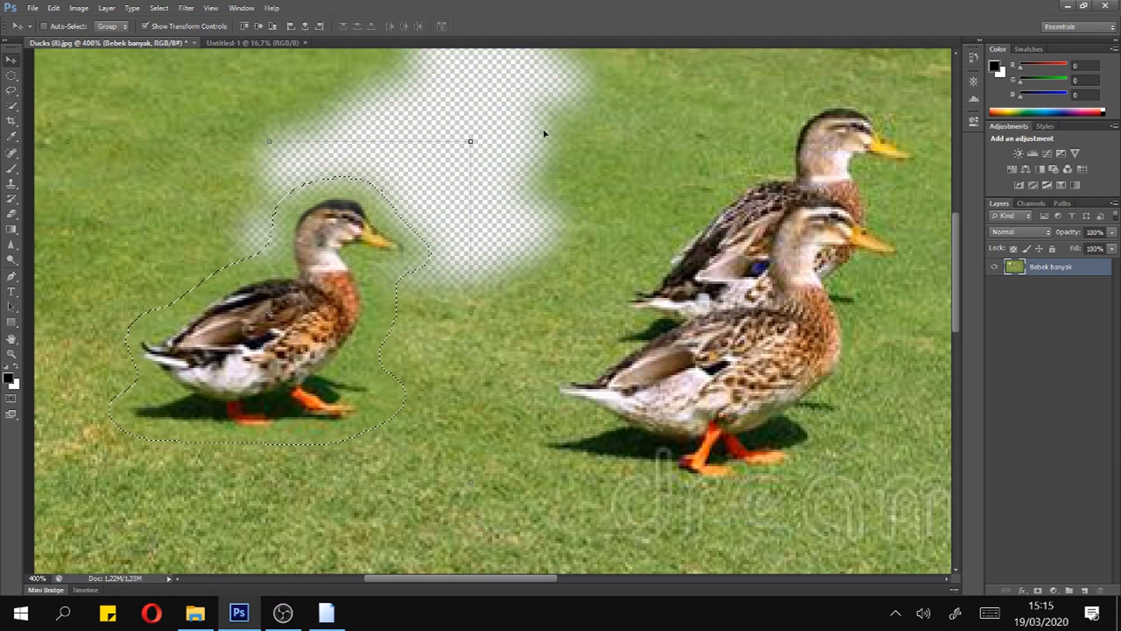
{"action": "key", "text": "ctrl+z"}
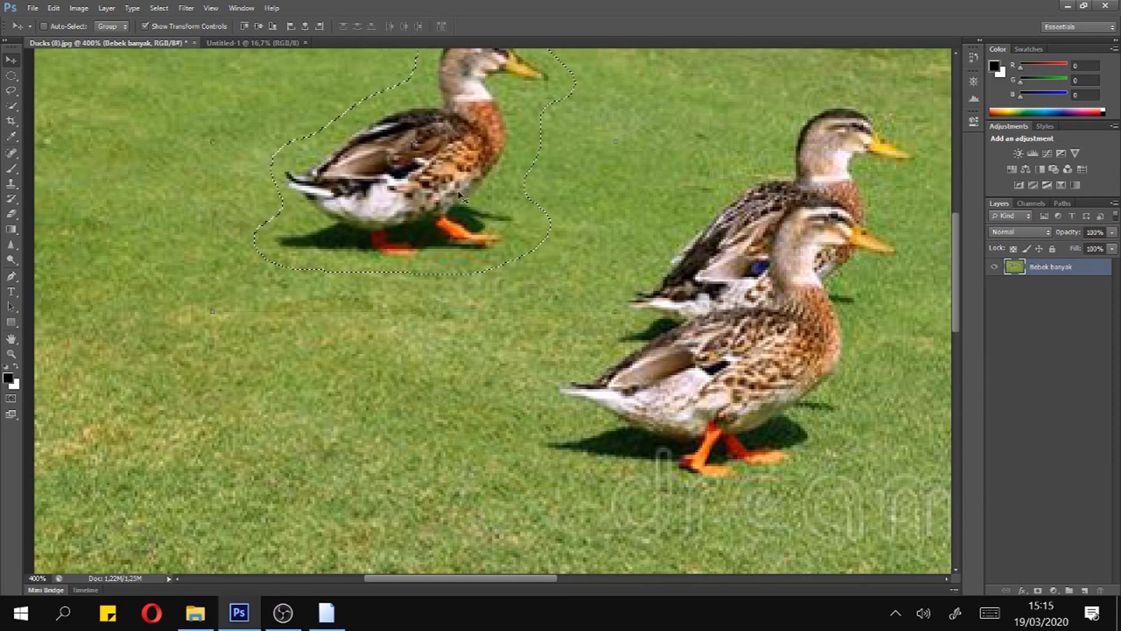
Duplicate the selected duck onto the empty grass below the original with the Move tool, and deselect the copy
{"action": "scroll", "coordinate": [389, 273], "scroll_direction": "down", "scroll_amount": 2}
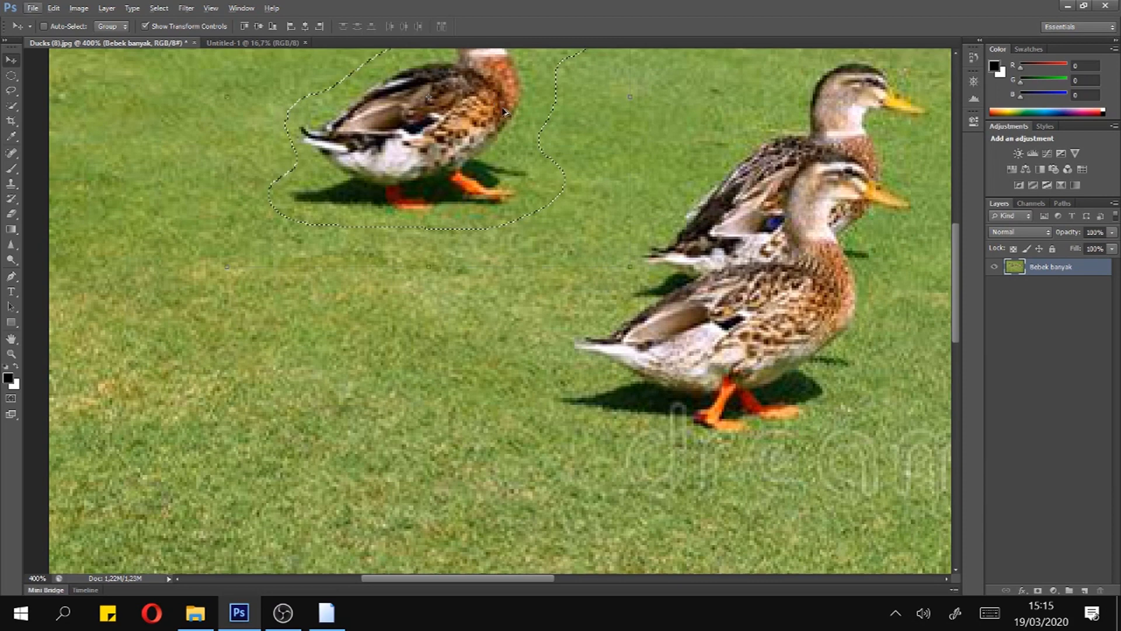
{"action": "key", "text": "alt"}
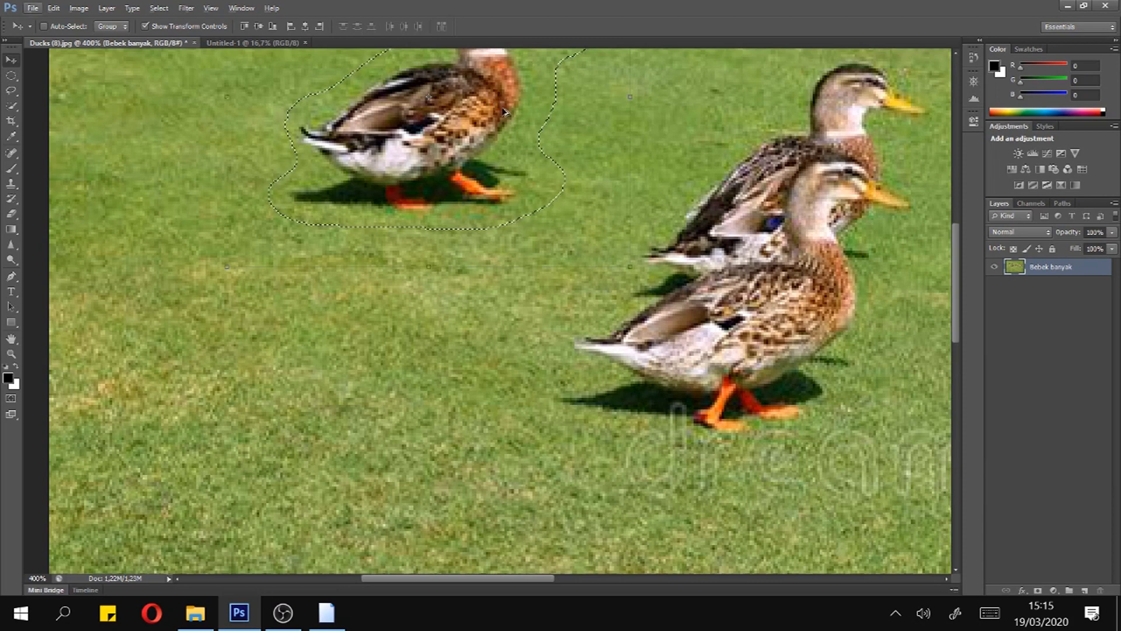
{"action": "key", "text": "alt"}
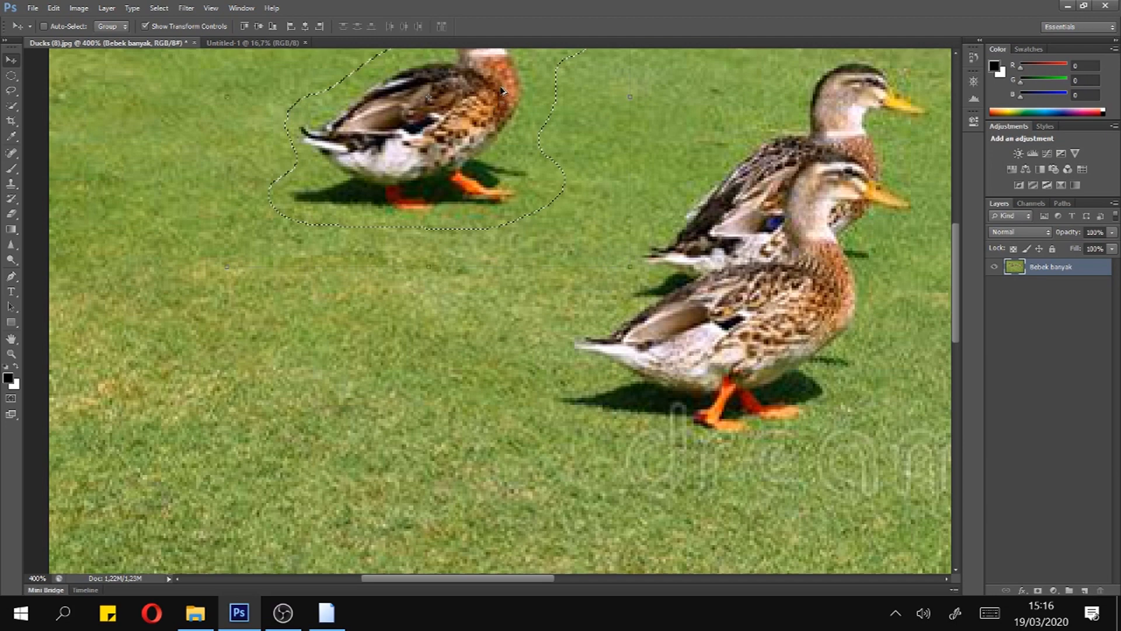
{"action": "left_click_drag", "start_coordinate": [496, 95], "coordinate": [384, 366]}
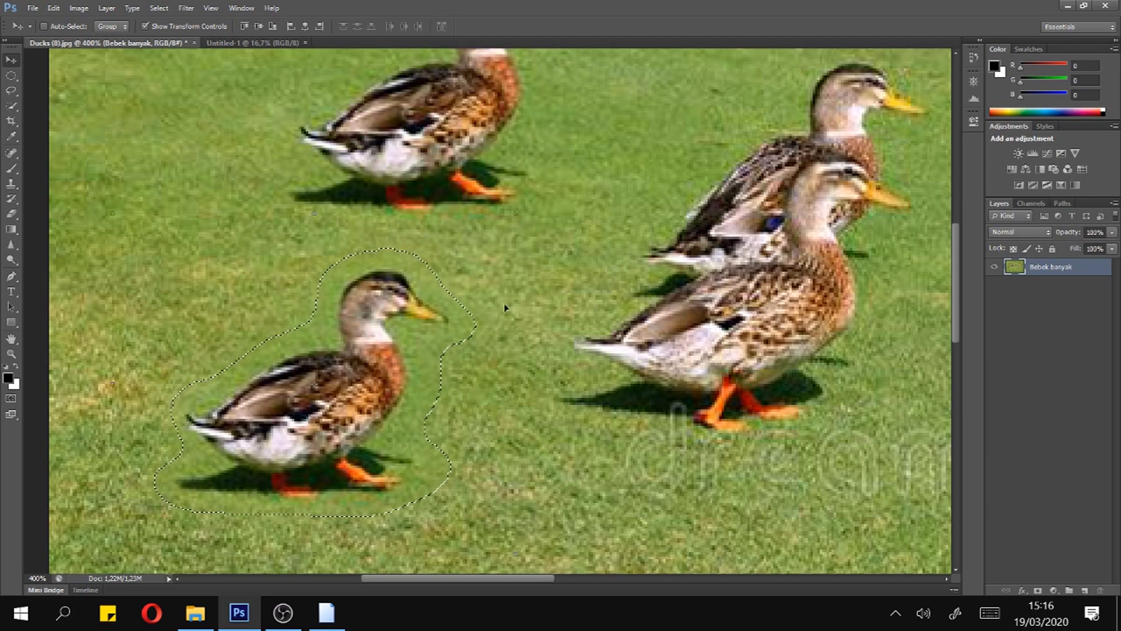
{"action": "key", "text": "ctrl+t"}
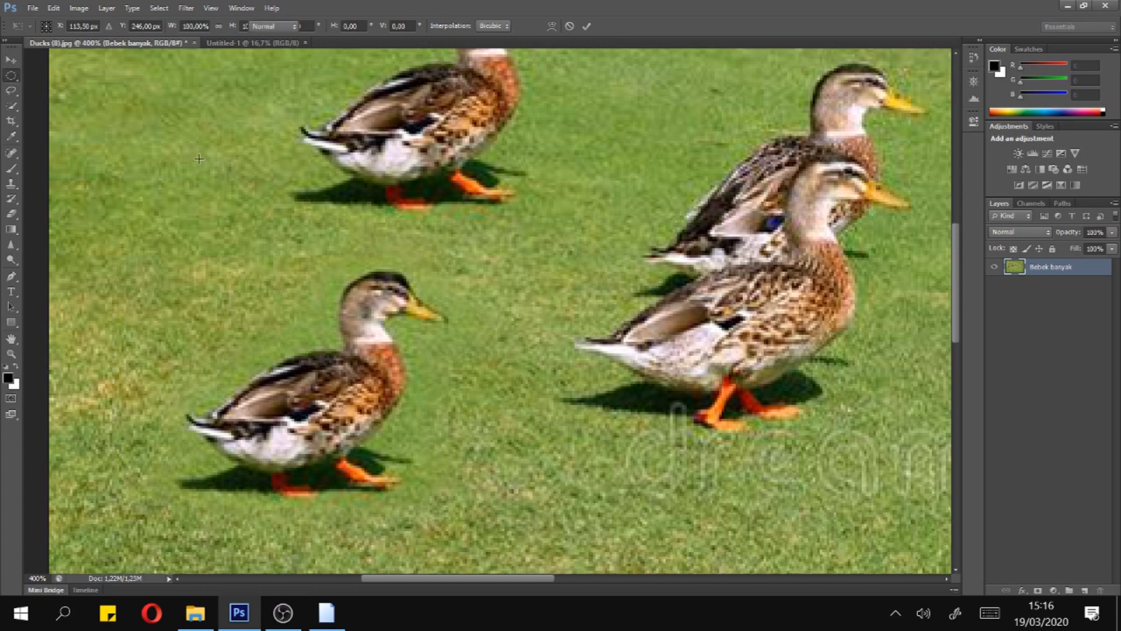
{"action": "key", "text": "Return"}
{"action": "key", "text": "ctrl+d"}
{"action": "scroll", "coordinate": [412, 186], "scroll_direction": "down", "scroll_amount": 5}
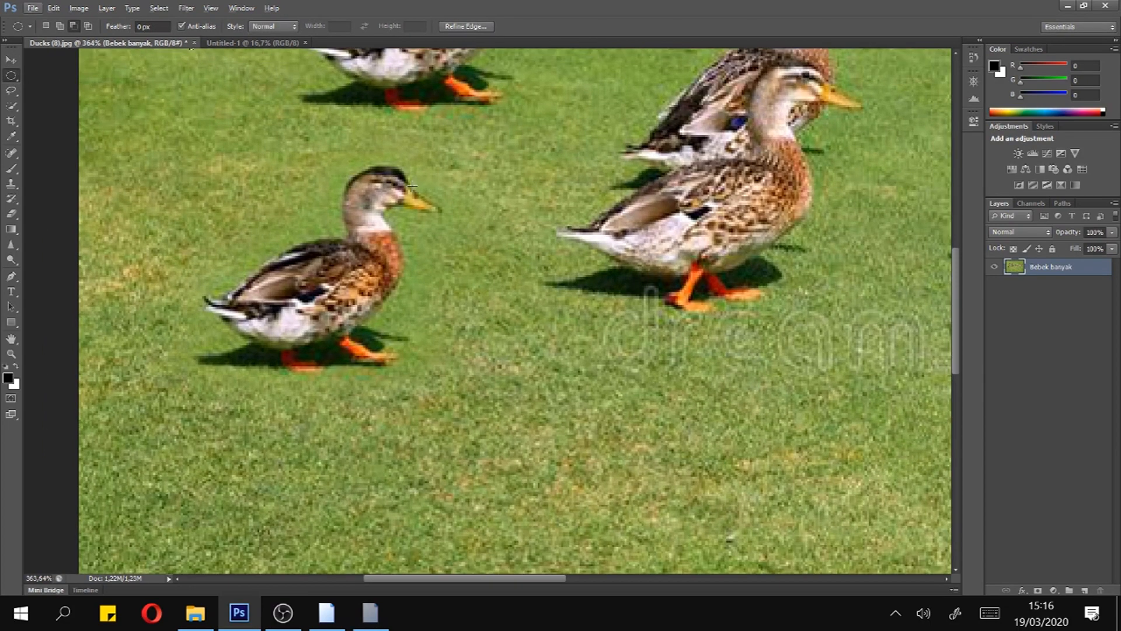
{"action": "scroll", "coordinate": [413, 186], "scroll_direction": "up", "scroll_amount": 3}
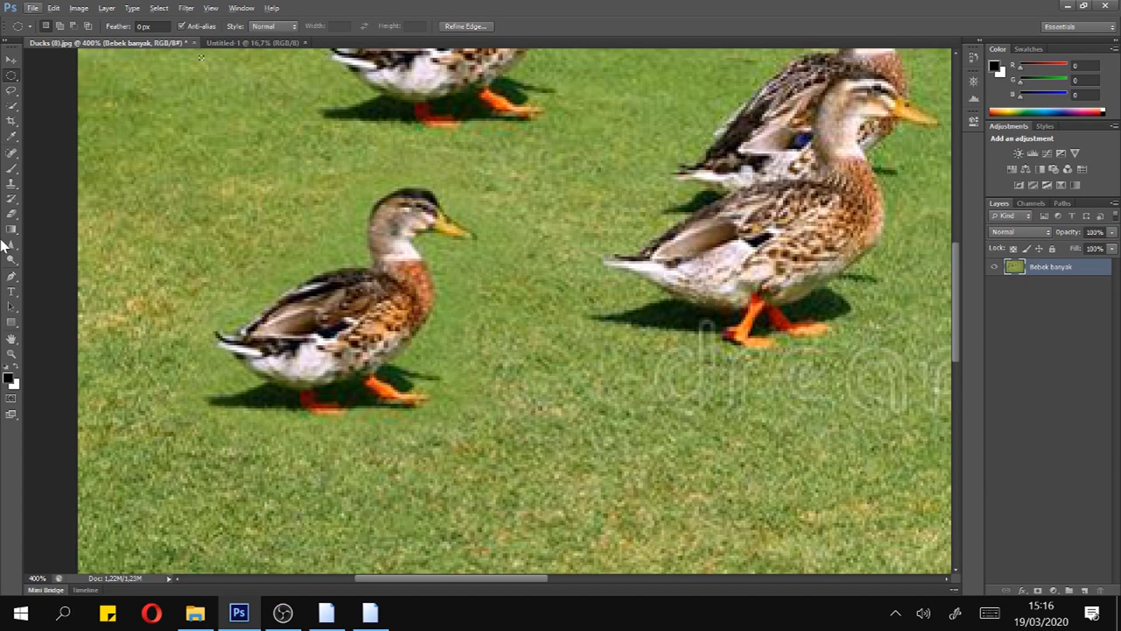
Enlarge the Eraser brush to 35 px and erase an oval patch of grass in front of the duplicated duck
{"action": "left_click", "coordinate": [11, 214]}
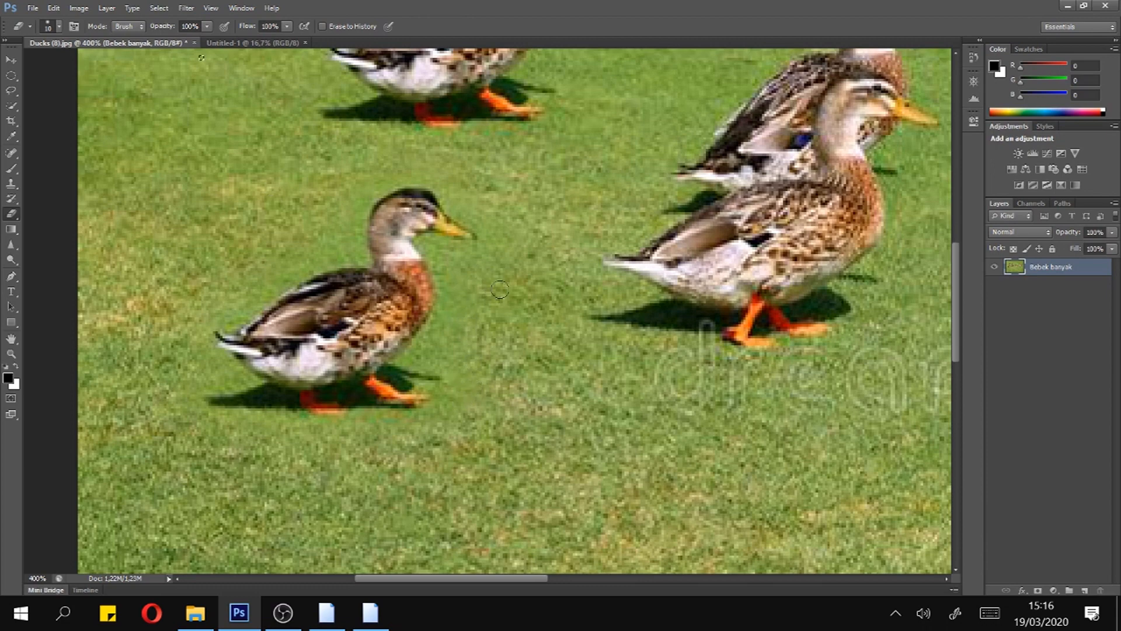
{"action": "left_click", "coordinate": [59, 26]}
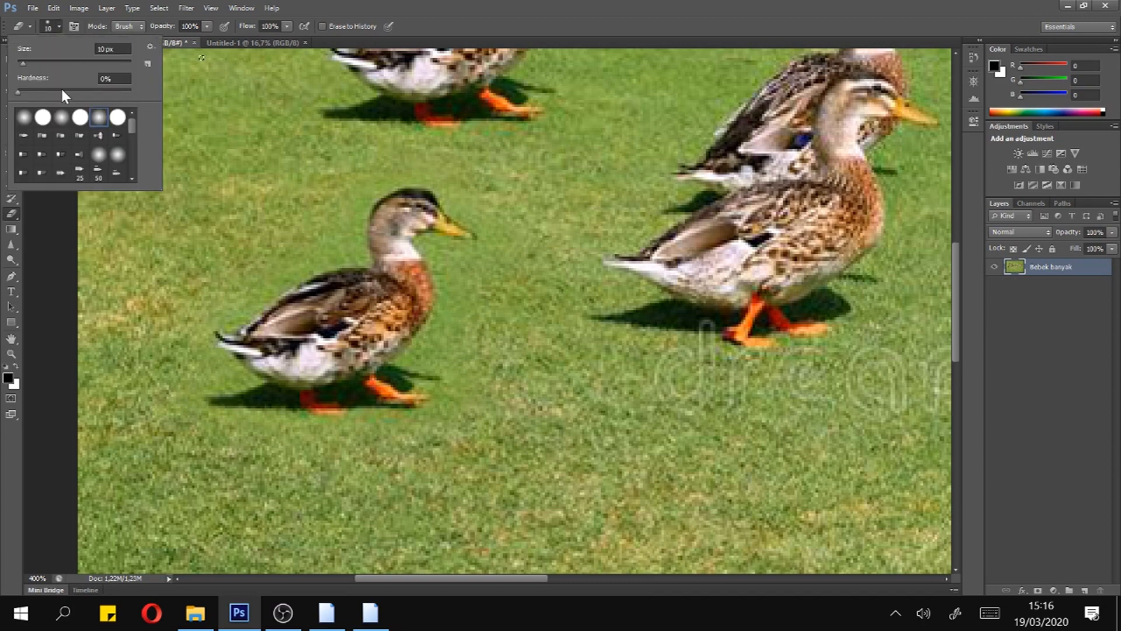
{"action": "left_click", "coordinate": [37, 64]}
{"action": "left_click", "coordinate": [476, 332]}
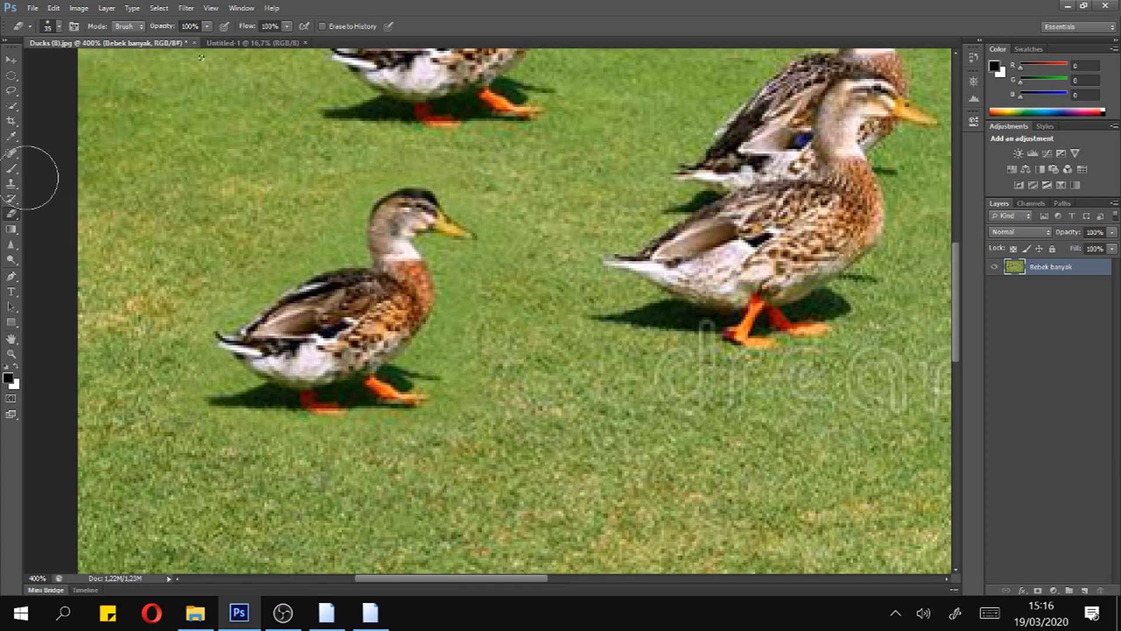
{"action": "left_click", "coordinate": [11, 75]}
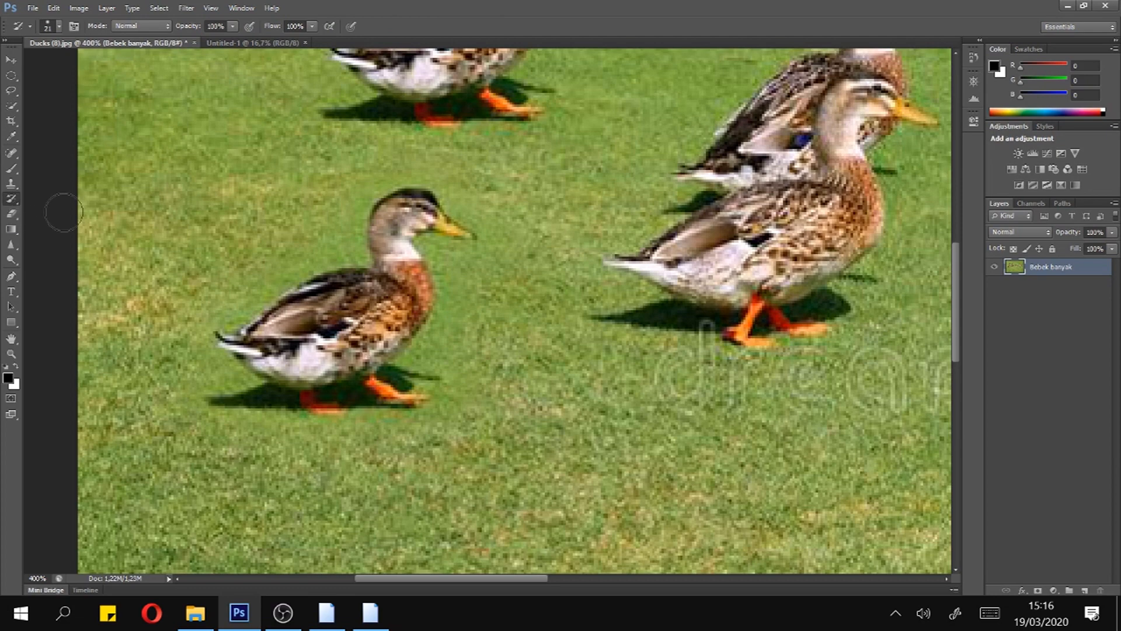
{"action": "left_click", "coordinate": [11, 213]}
{"action": "mouse_move", "coordinate": [502, 295]}
{"action": "left_mouse_down"}
{"action": "mouse_move", "coordinate": [478, 303]}
{"action": "mouse_move", "coordinate": [486, 378]}
{"action": "mouse_move", "coordinate": [521, 304]}
{"action": "mouse_move", "coordinate": [482, 292]}
{"action": "mouse_move", "coordinate": [489, 272]}
{"action": "mouse_move", "coordinate": [525, 268]}
{"action": "left_mouse_up"}
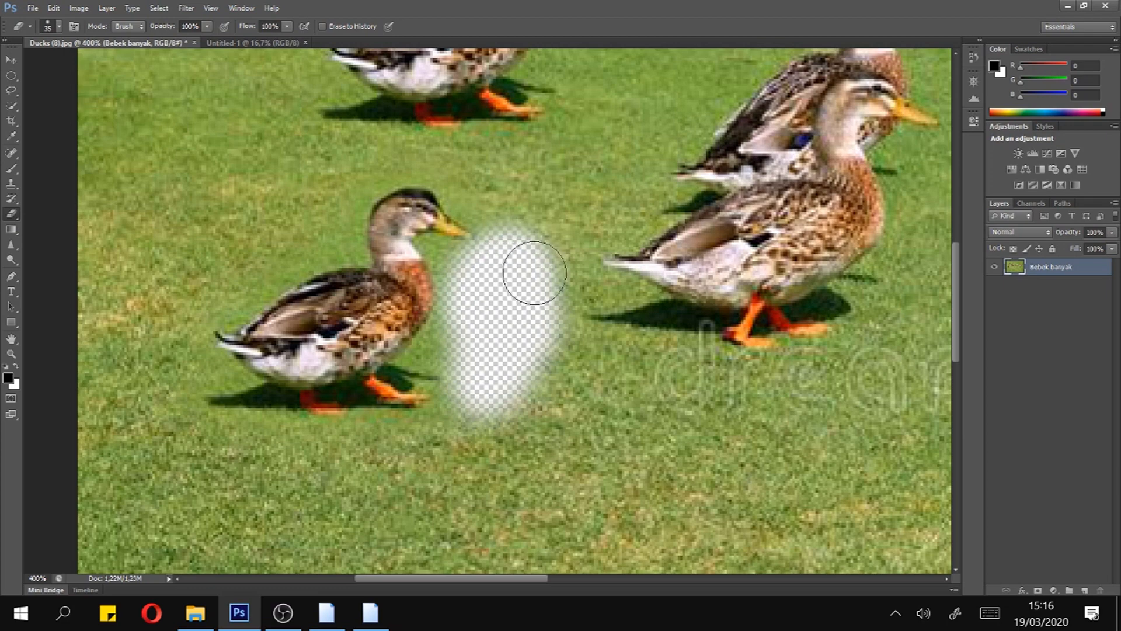
Look up the undo and step-backward commands, and undo and redo the erased grass patch
{"action": "left_click", "coordinate": [10, 76]}
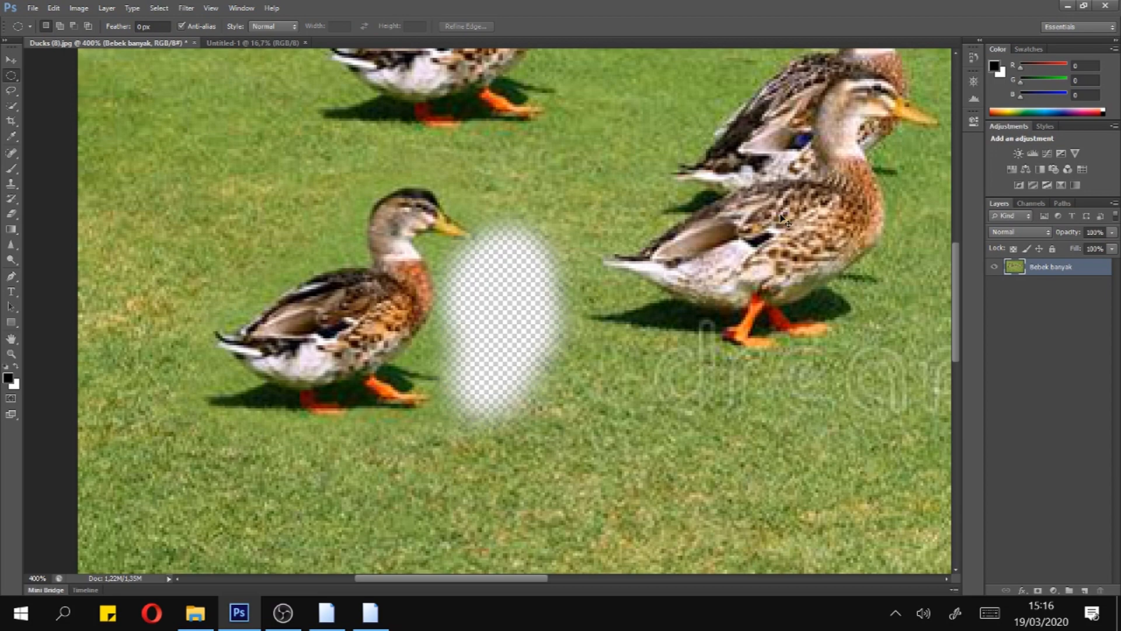
{"action": "left_click", "coordinate": [54, 7]}
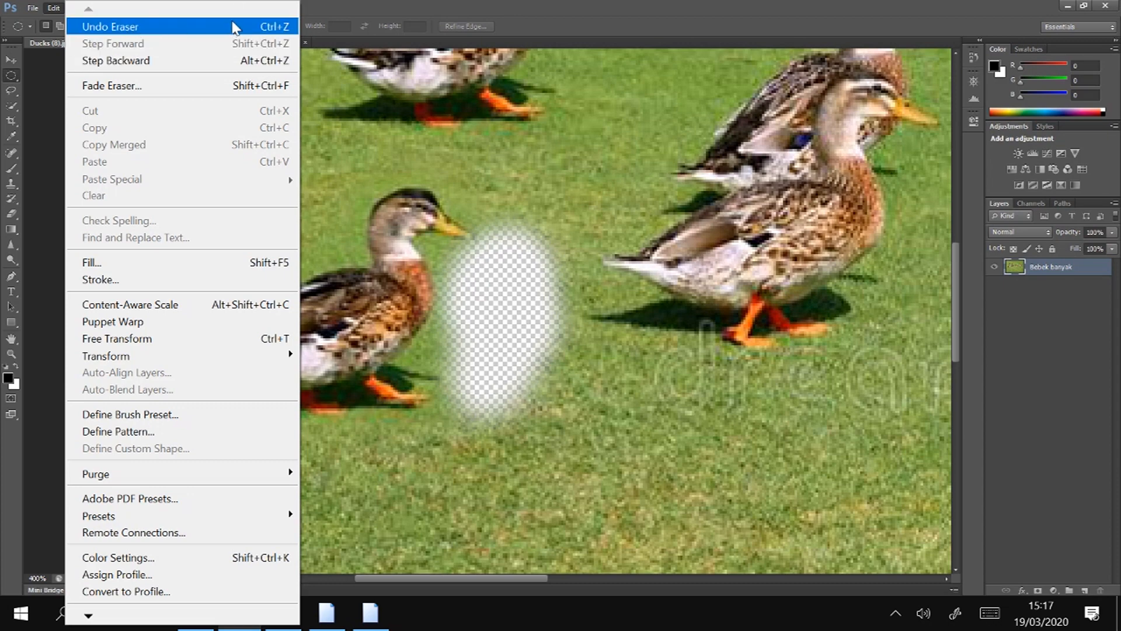
{"action": "left_click", "coordinate": [512, 7]}
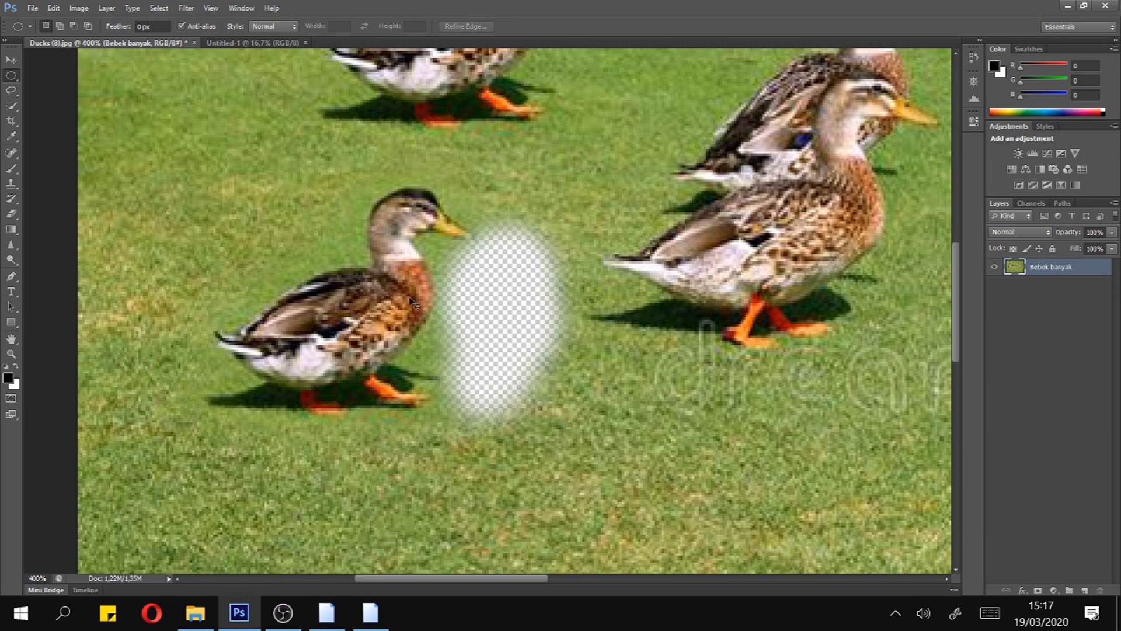
{"action": "key", "text": "ctrl+z"}
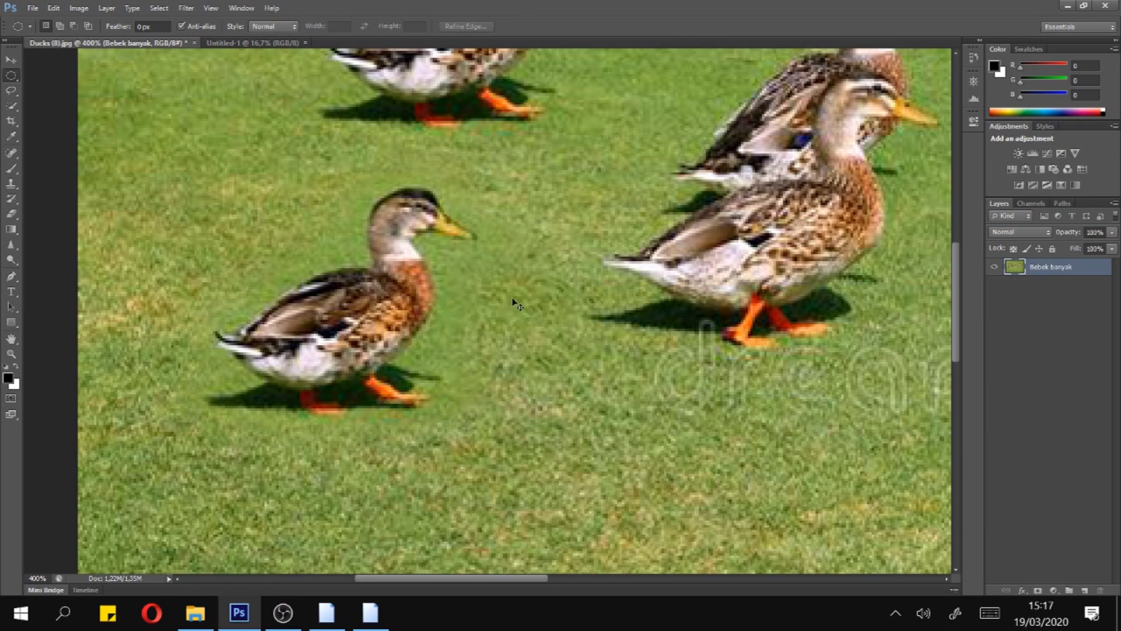
{"action": "key", "text": "ctrl+z"}
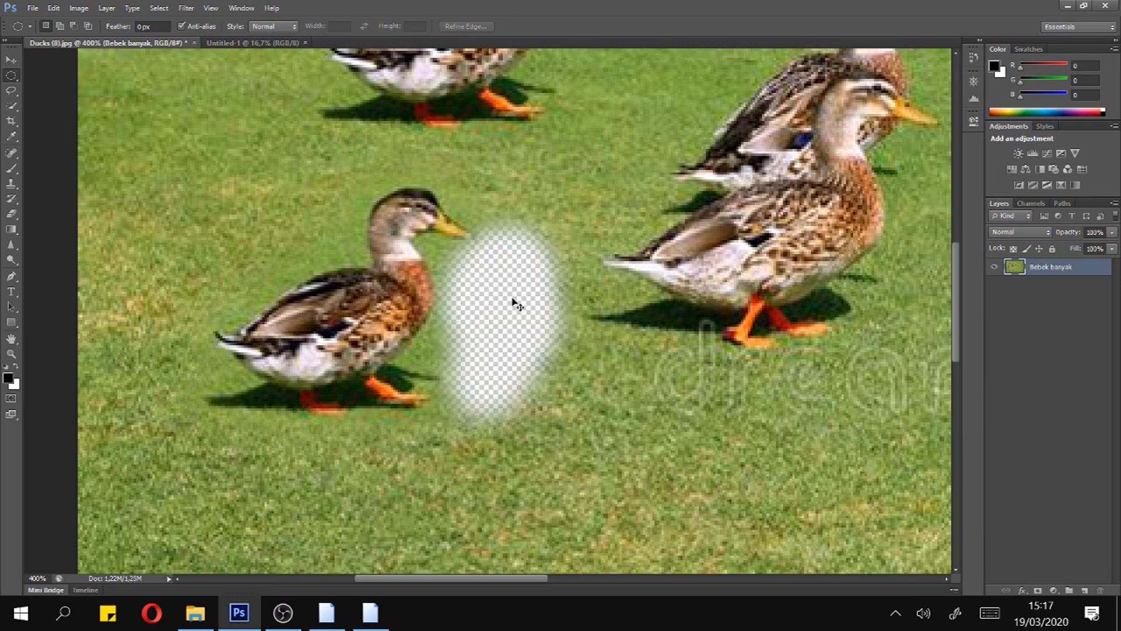
Undo the erased patch and the duck duplication, going back to the active selection around the original rearmost duck
{"action": "key", "text": "ctrl+z"}
{"action": "key", "text": "ctrl+z"}
{"action": "key", "text": "ctrl+z"}
{"action": "key", "text": "ctrl+z"}
{"action": "key", "text": "ctrl+z"}
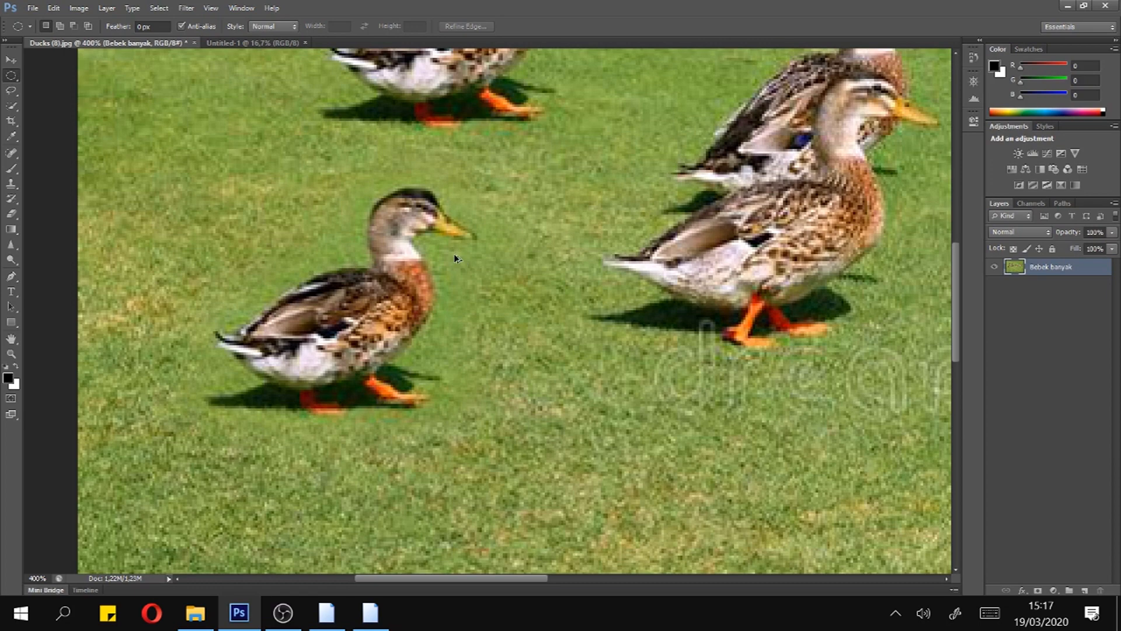
{"action": "key", "text": "ctrl+z"}
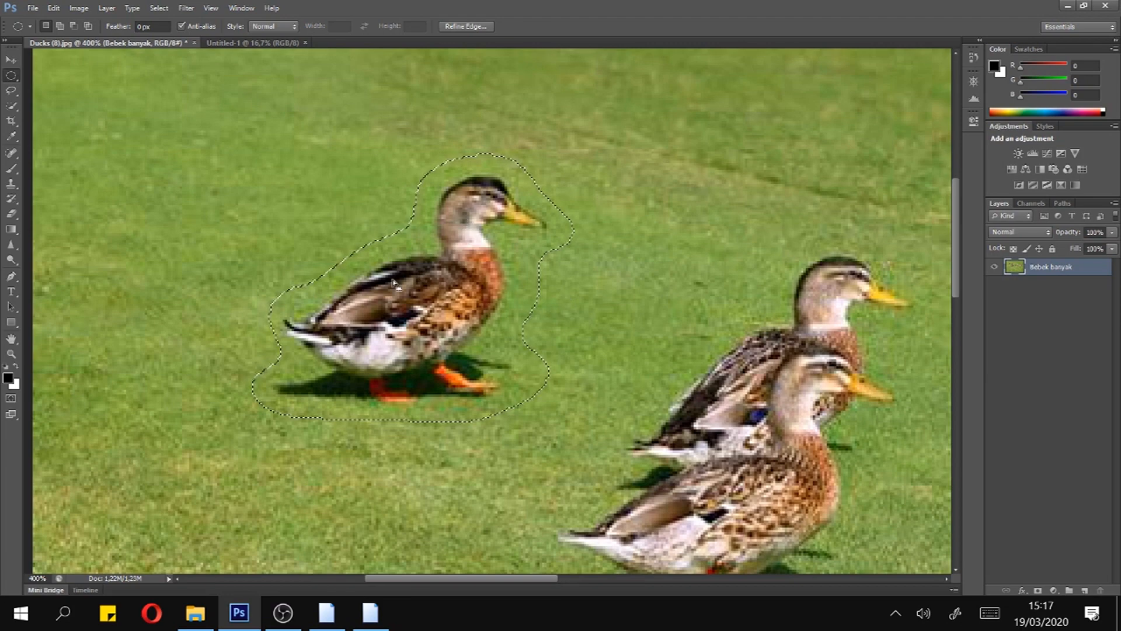
Copy the selected rearmost duck onto its own layer with Layer Via Copy
{"action": "left_click_drag", "start_coordinate": [392, 283], "coordinate": [434, 196]}
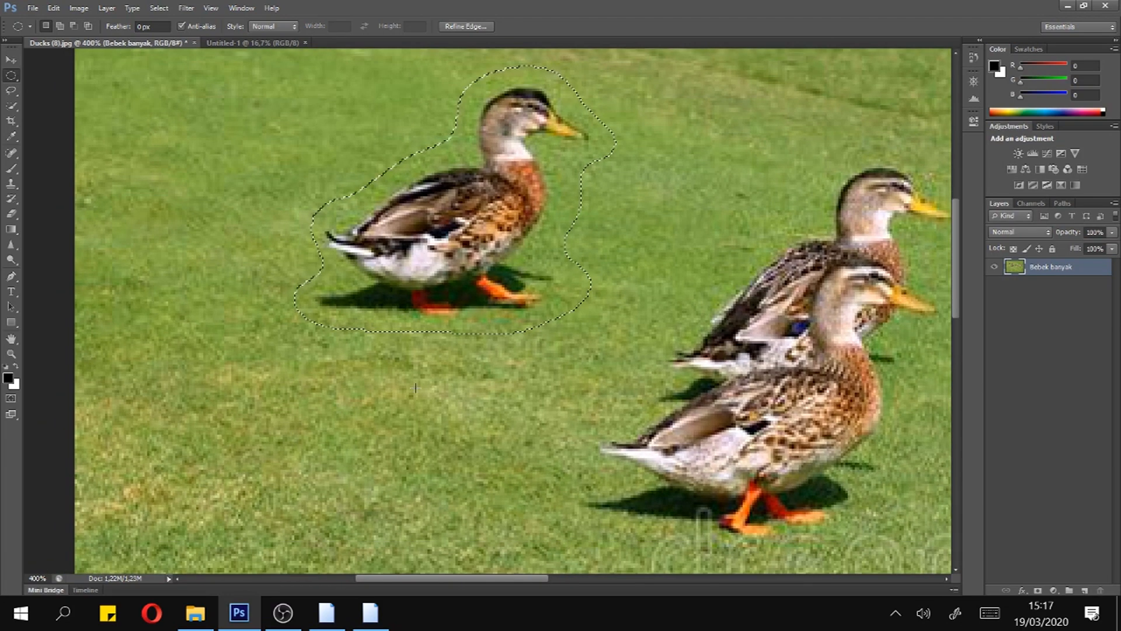
{"action": "left_click_drag", "start_coordinate": [415, 387], "coordinate": [479, 214]}
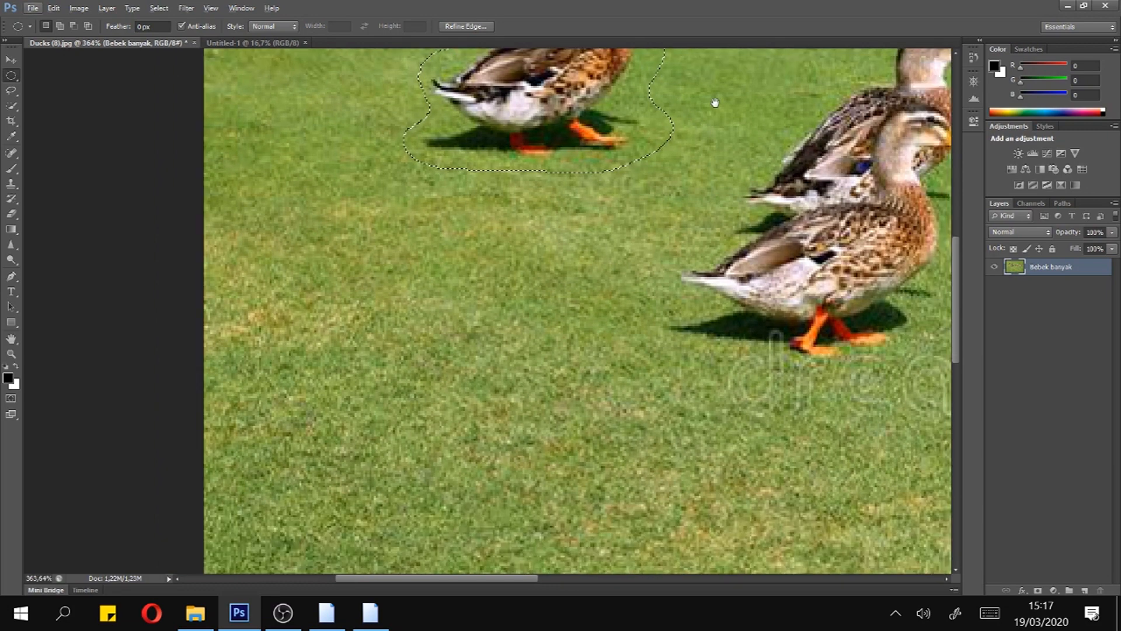
{"action": "left_click_drag", "start_coordinate": [718, 105], "coordinate": [630, 288]}
{"action": "scroll", "coordinate": [626, 296], "scroll_direction": "down", "scroll_amount": 1}
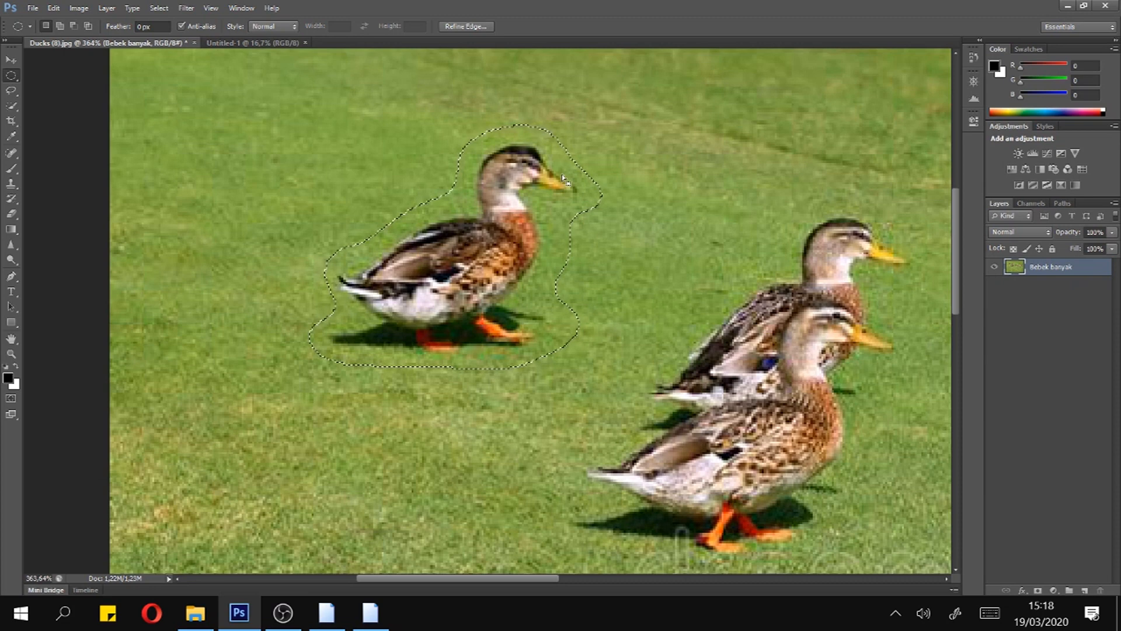
{"action": "right_click", "coordinate": [477, 242]}
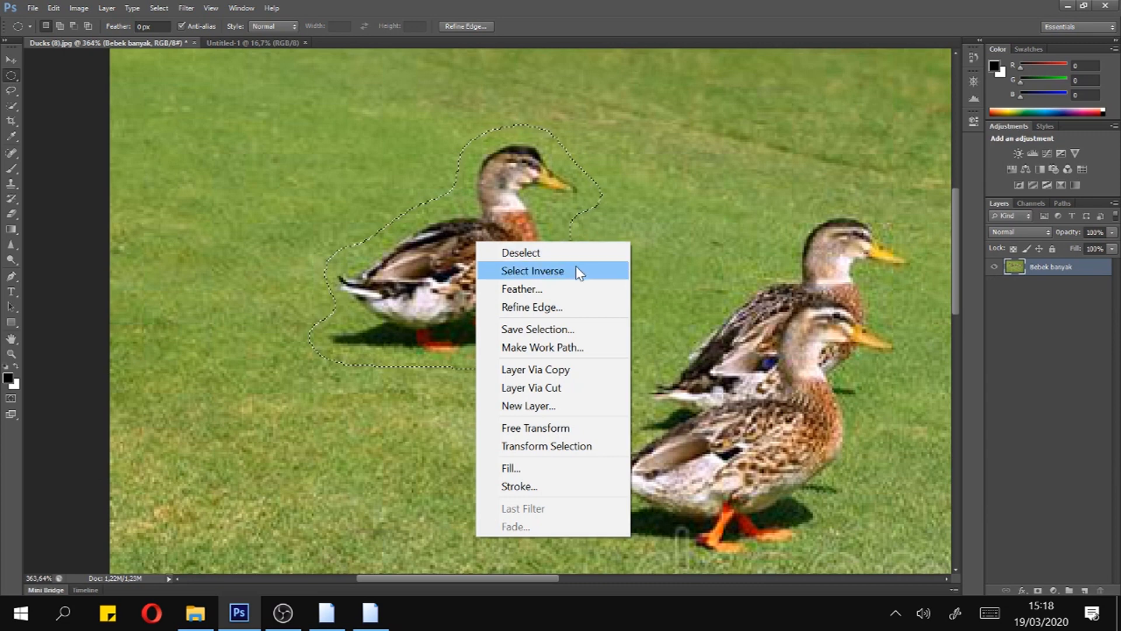
{"action": "left_click", "coordinate": [552, 373]}
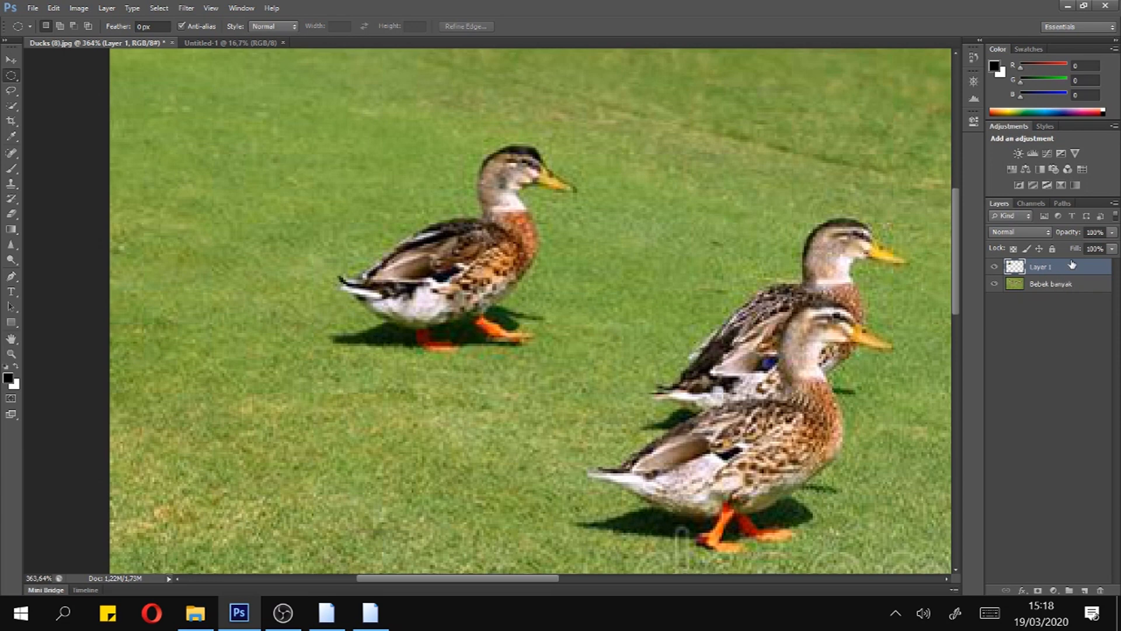
Hide Layer 1 and Bebek banyak, and add two new empty layers above them
{"action": "mouse_move", "coordinate": [1073, 276]}
{"action": "left_mouse_down"}
{"action": "mouse_move", "coordinate": [1072, 297]}
{"action": "mouse_move", "coordinate": [1073, 261]}
{"action": "mouse_move", "coordinate": [1065, 300]}
{"action": "mouse_move", "coordinate": [1073, 264]}
{"action": "left_mouse_up"}
{"action": "mouse_move", "coordinate": [1069, 274]}
{"action": "left_mouse_down"}
{"action": "mouse_move", "coordinate": [1065, 292]}
{"action": "mouse_move", "coordinate": [1076, 266]}
{"action": "left_mouse_up"}
{"action": "left_click", "coordinate": [995, 267]}
{"action": "left_click", "coordinate": [995, 284]}
{"action": "left_click", "coordinate": [1085, 590]}
{"action": "left_click", "coordinate": [1085, 591]}
Make a circular selection on Layer 2 and fill it with black using the Paint Bucket
{"action": "left_click", "coordinate": [1076, 286]}
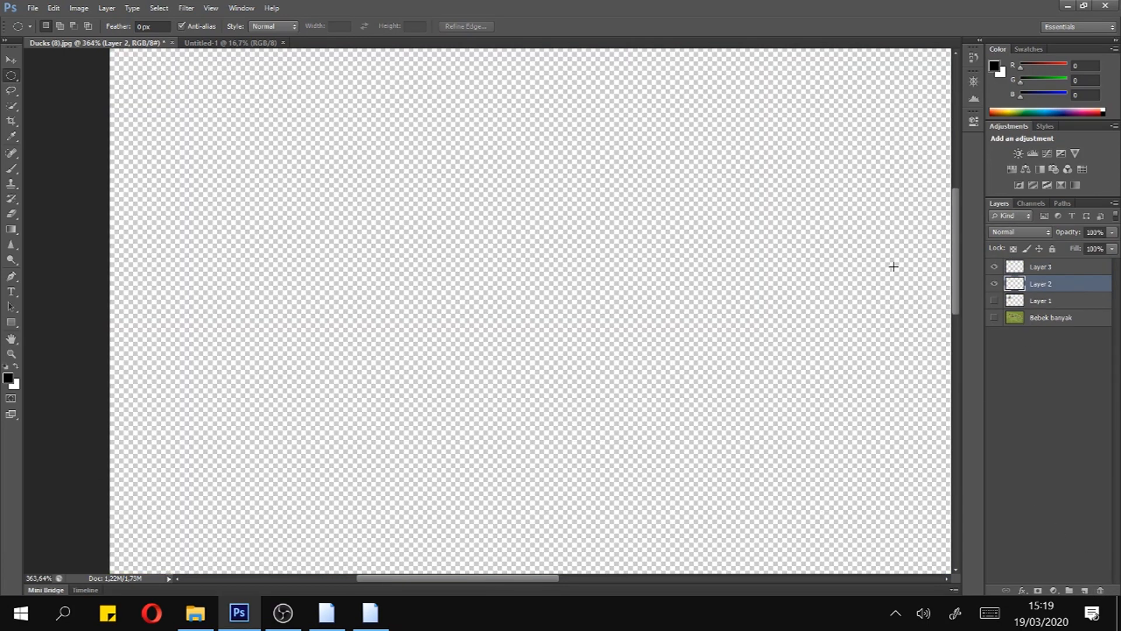
{"action": "left_click_drag", "start_coordinate": [307, 180], "coordinate": [597, 470]}
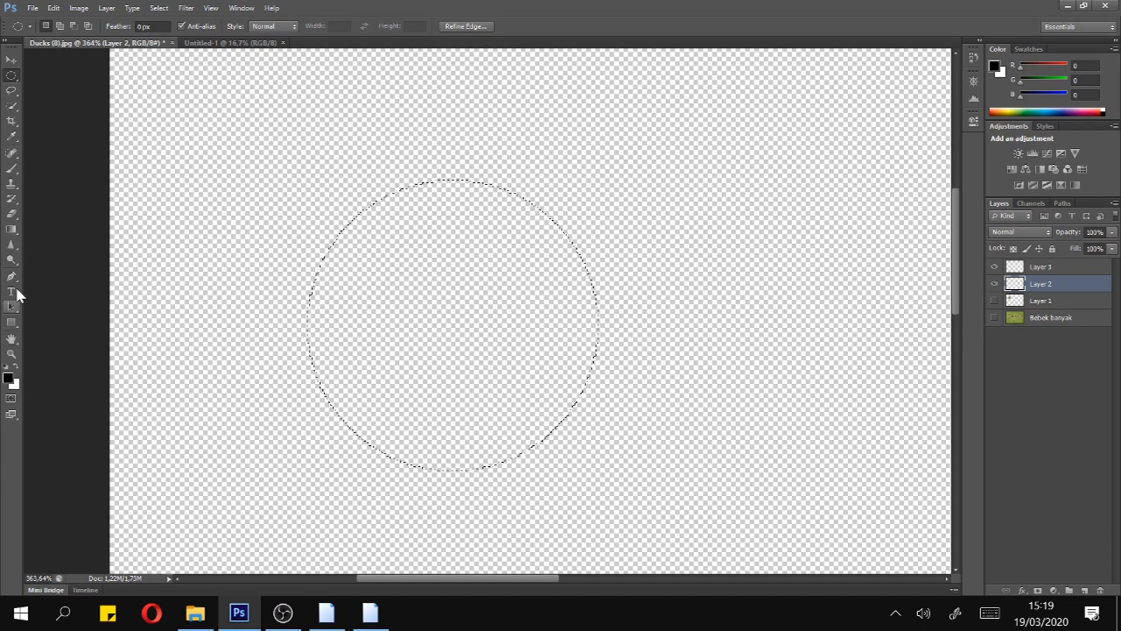
{"action": "left_click_drag", "start_coordinate": [11, 229], "coordinate": [11, 230]}
{"action": "left_click", "coordinate": [56, 234]}
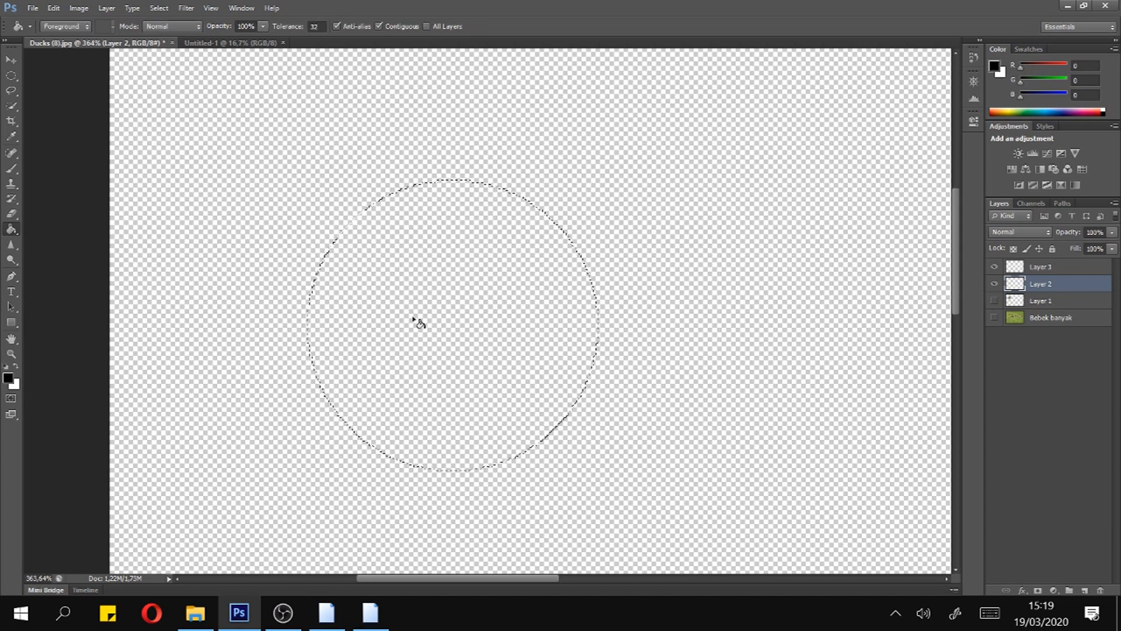
{"action": "left_click", "coordinate": [413, 322]}
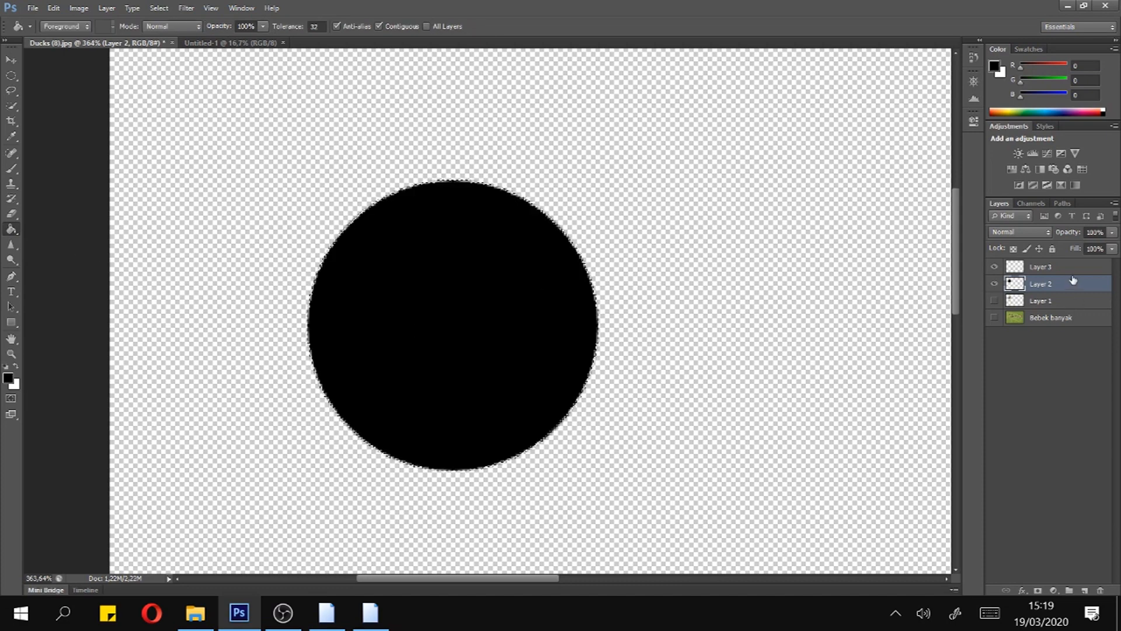
Make Layer 3 active and set the foreground color to salmon, RGB 255, 108, 108
{"action": "left_click", "coordinate": [1051, 267]}
{"action": "left_click", "coordinate": [11, 75]}
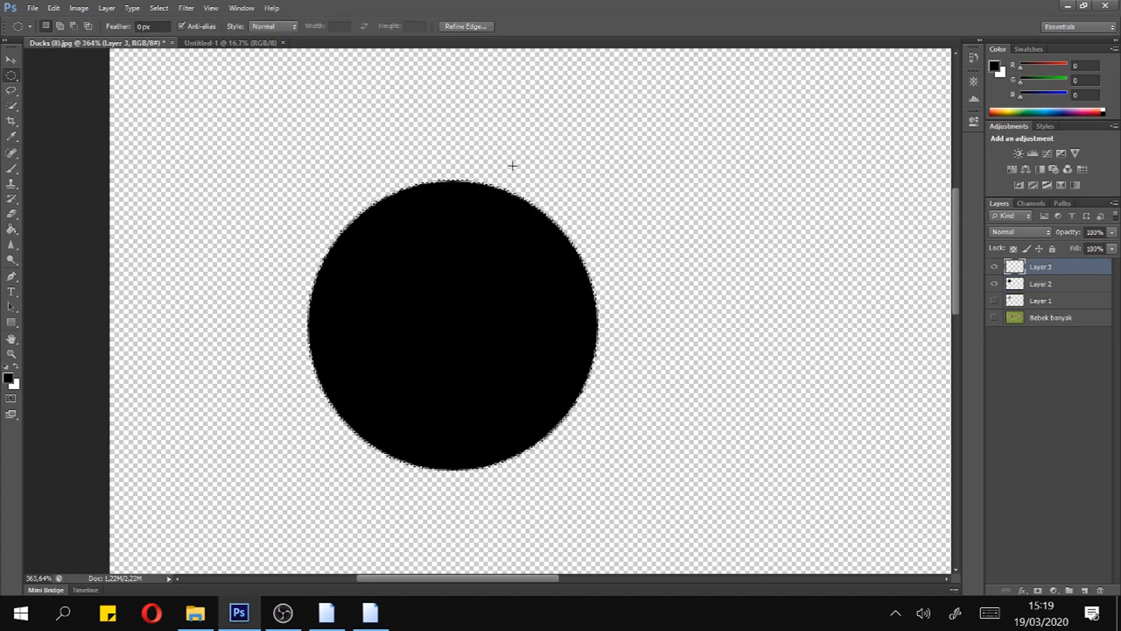
{"action": "left_click_drag", "start_coordinate": [388, 98], "coordinate": [764, 393]}
{"action": "key", "text": "ctrl+z"}
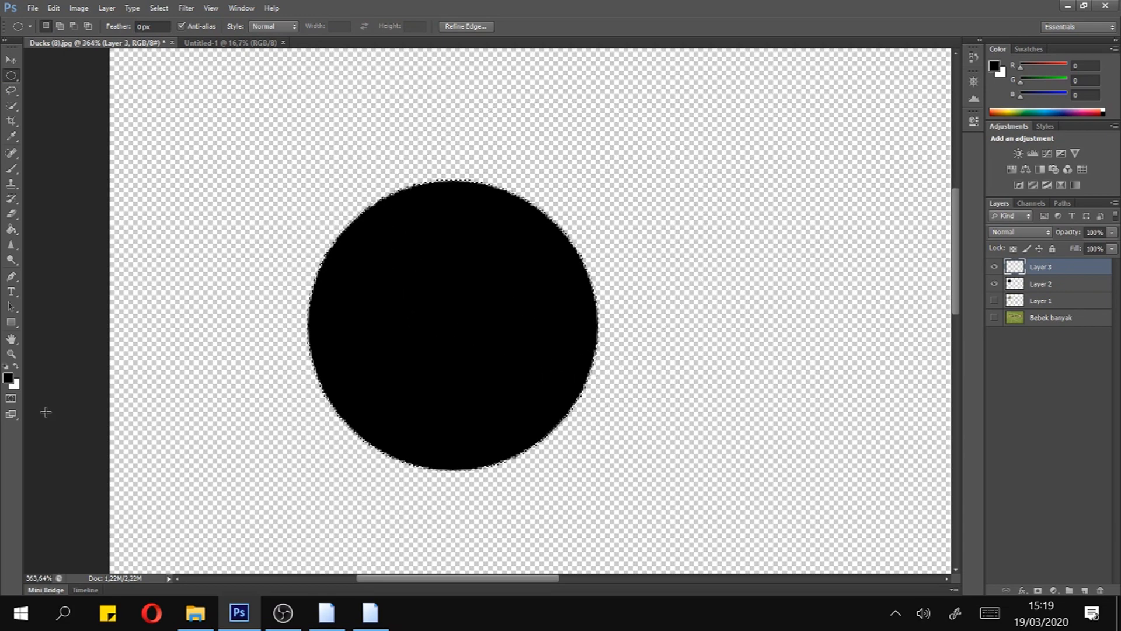
{"action": "left_click", "coordinate": [9, 377]}
{"action": "left_click", "coordinate": [487, 158]}
{"action": "left_click", "coordinate": [682, 158]}
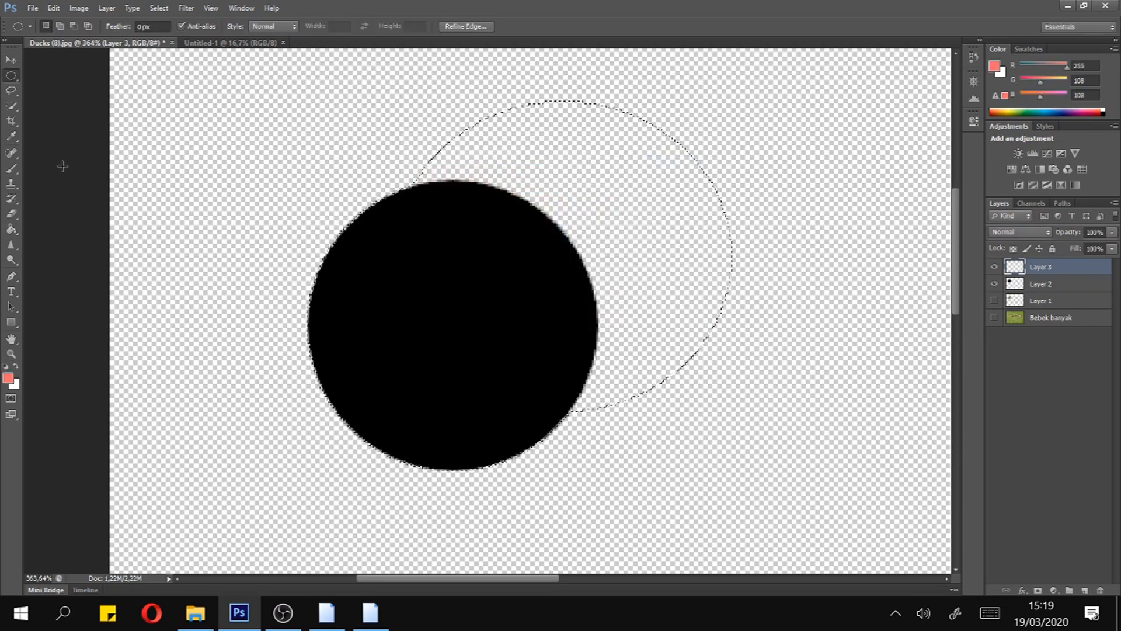
Select a slightly smaller circle overlapping the black circle's upper-right part and fill it with salmon on Layer 3
{"action": "left_click", "coordinate": [357, 142]}
{"action": "left_click_drag", "start_coordinate": [456, 101], "coordinate": [708, 379]}
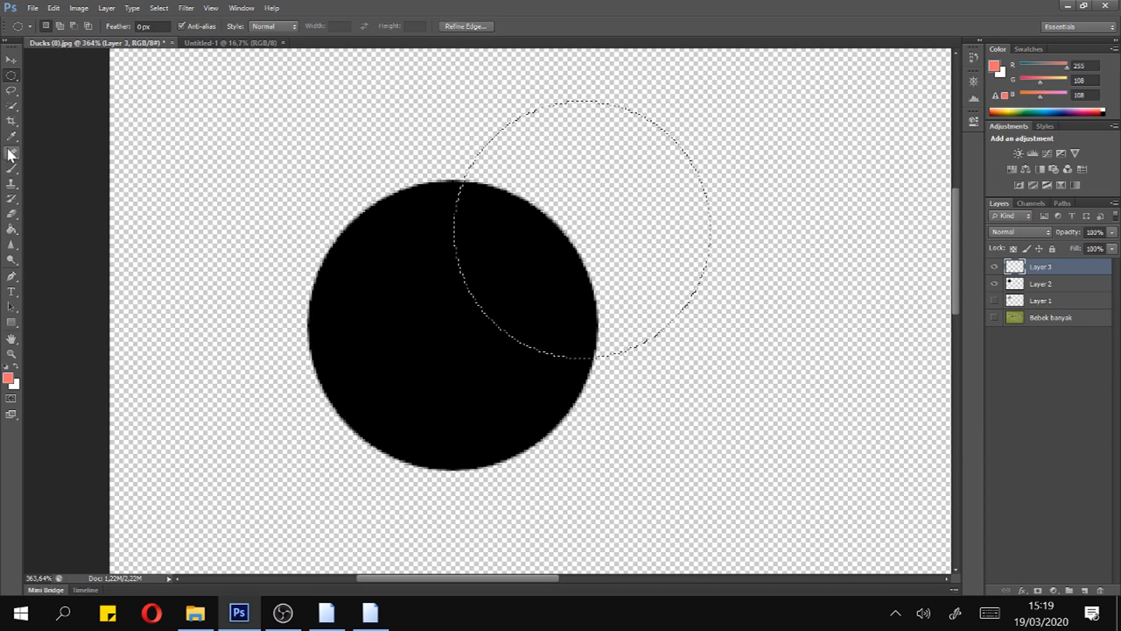
{"action": "left_click", "coordinate": [9, 230]}
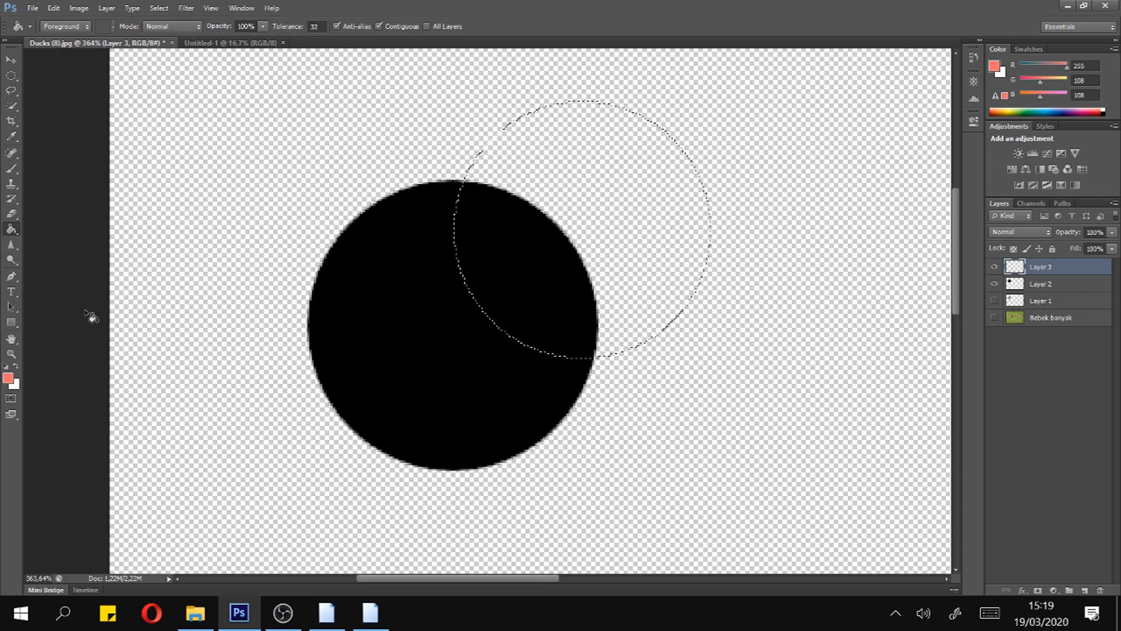
{"action": "left_click", "coordinate": [602, 269]}
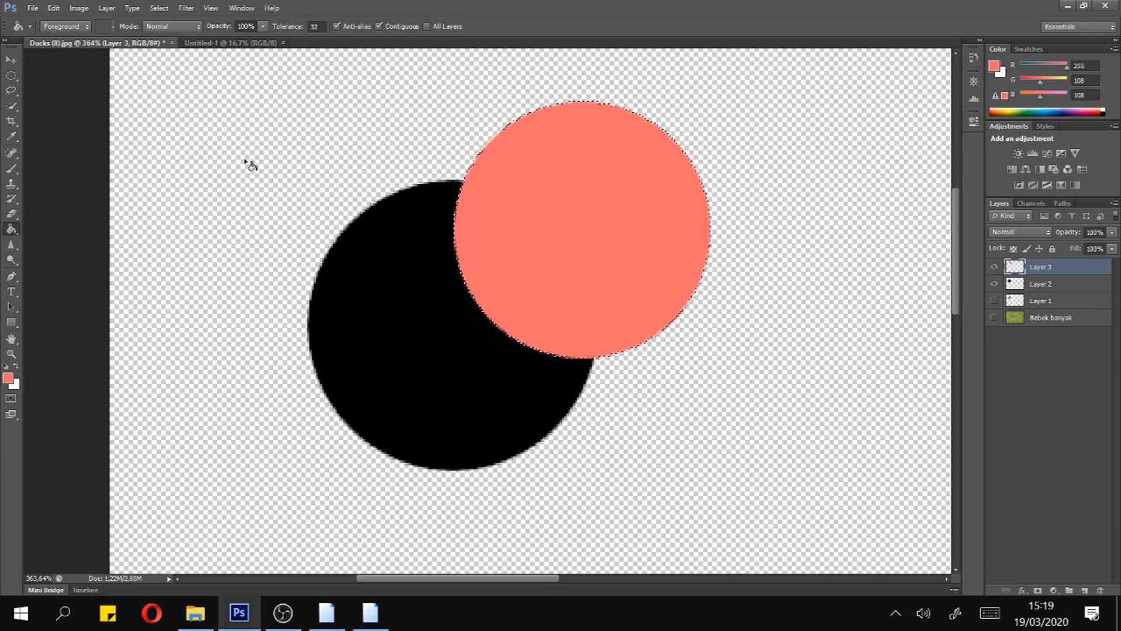
Deselect the salmon circle and move Layer 2 above Layer 3 so the black circle overlaps it
{"action": "left_click", "coordinate": [10, 76]}
{"action": "left_click", "coordinate": [250, 100]}
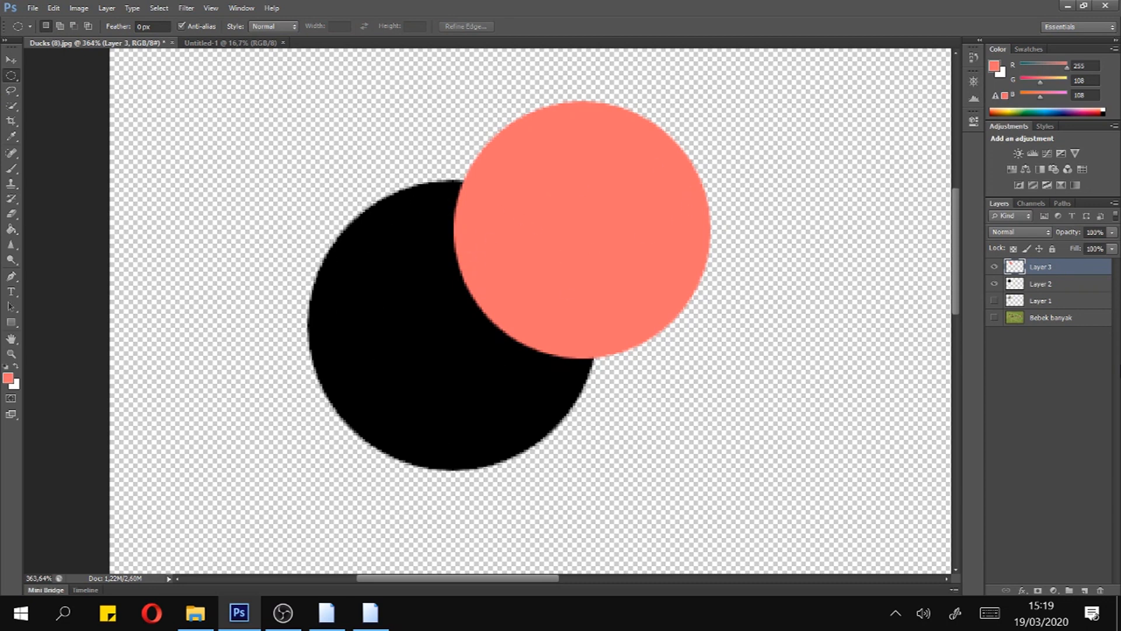
{"action": "left_click_drag", "start_coordinate": [1065, 286], "coordinate": [1063, 263]}
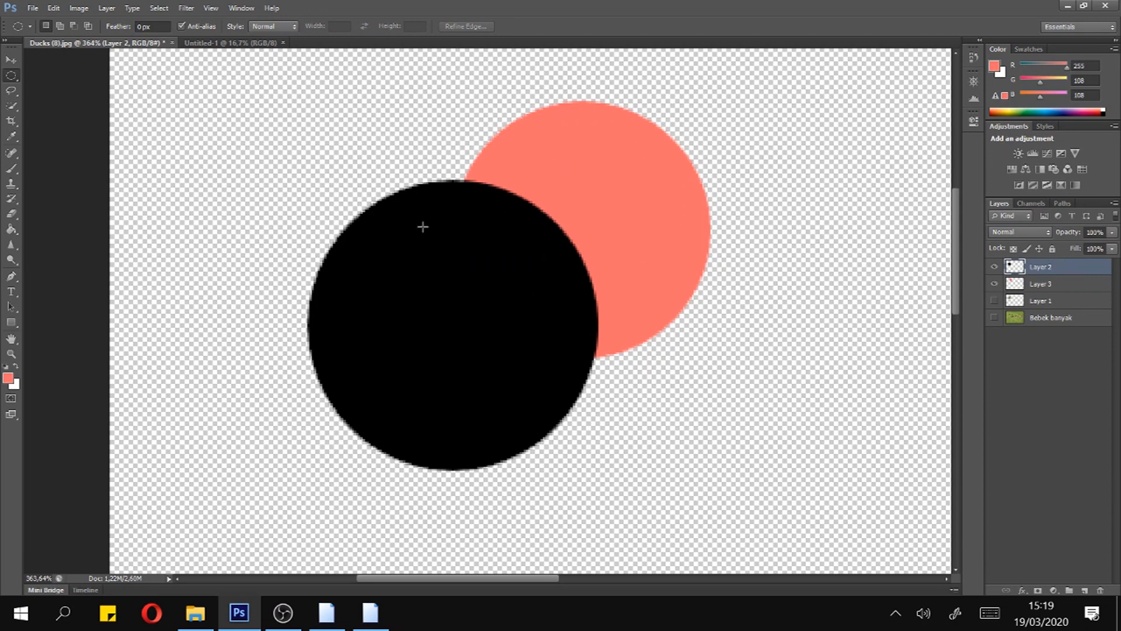
Delete both circle layers and make Bebek banyak and Layer 1 visible again
{"action": "key", "text": "v"}
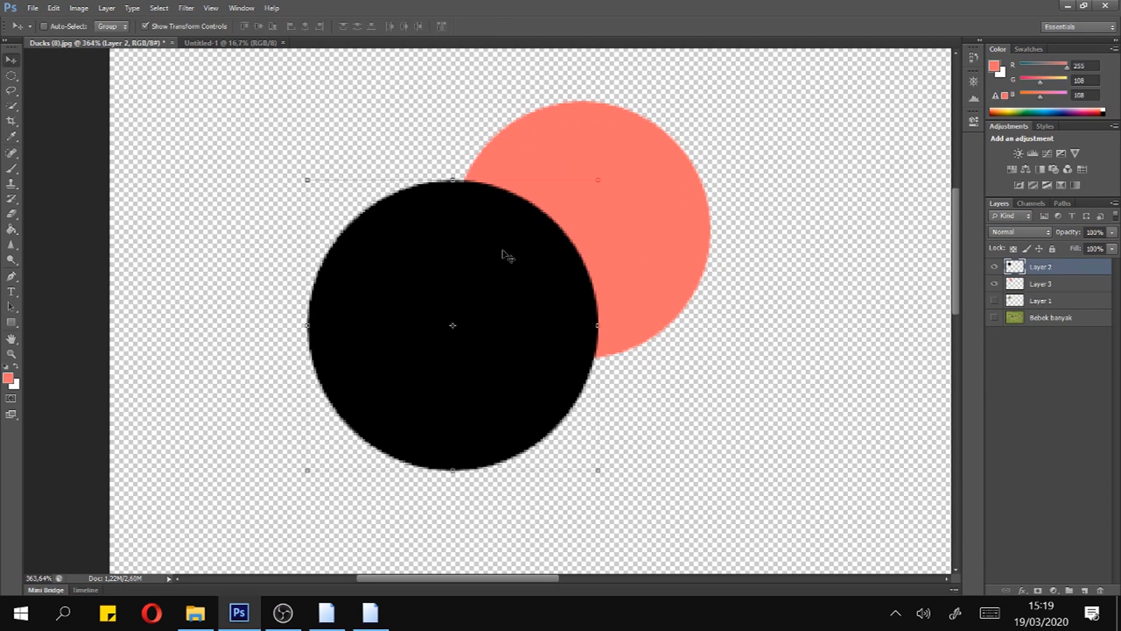
{"action": "key", "text": "Delete"}
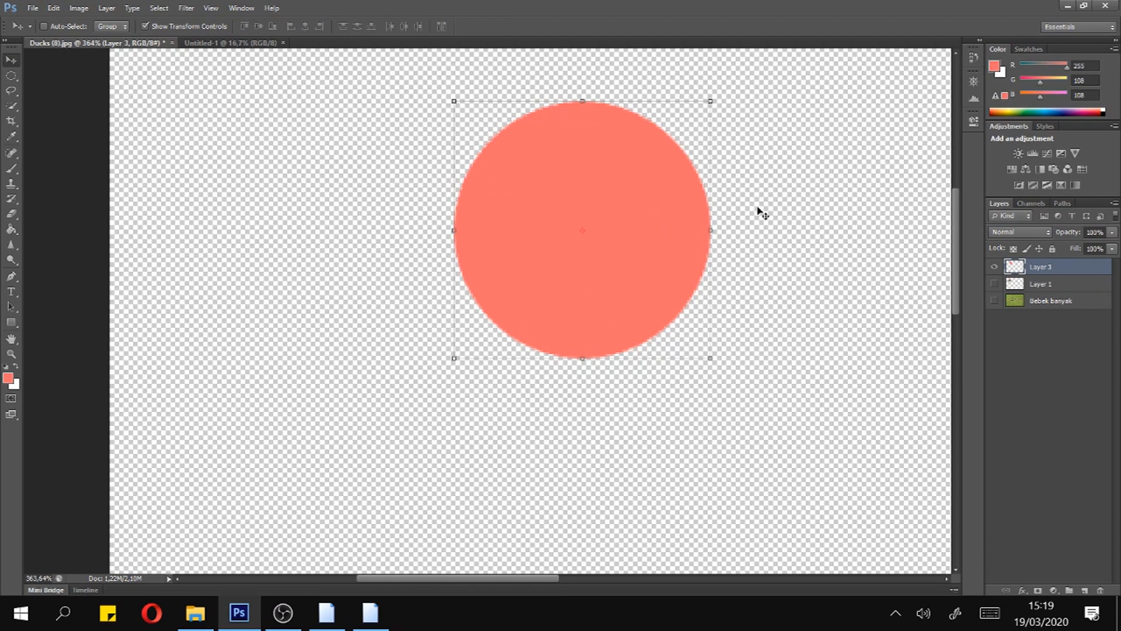
{"action": "key", "text": "Delete"}
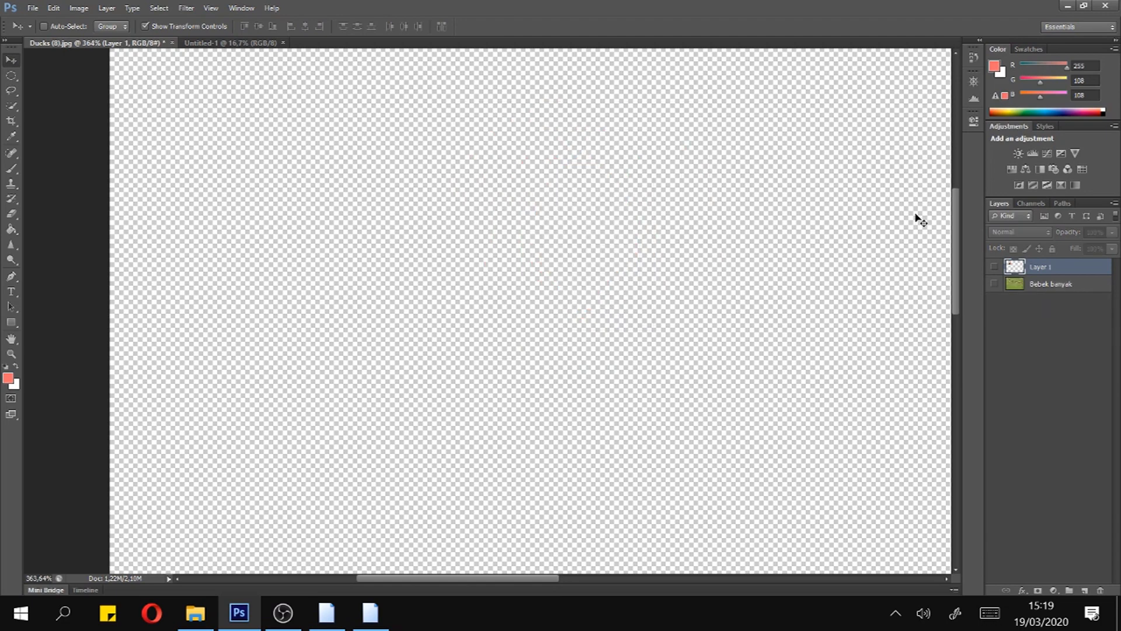
{"action": "left_click", "coordinate": [995, 283]}
{"action": "left_click", "coordinate": [994, 267]}
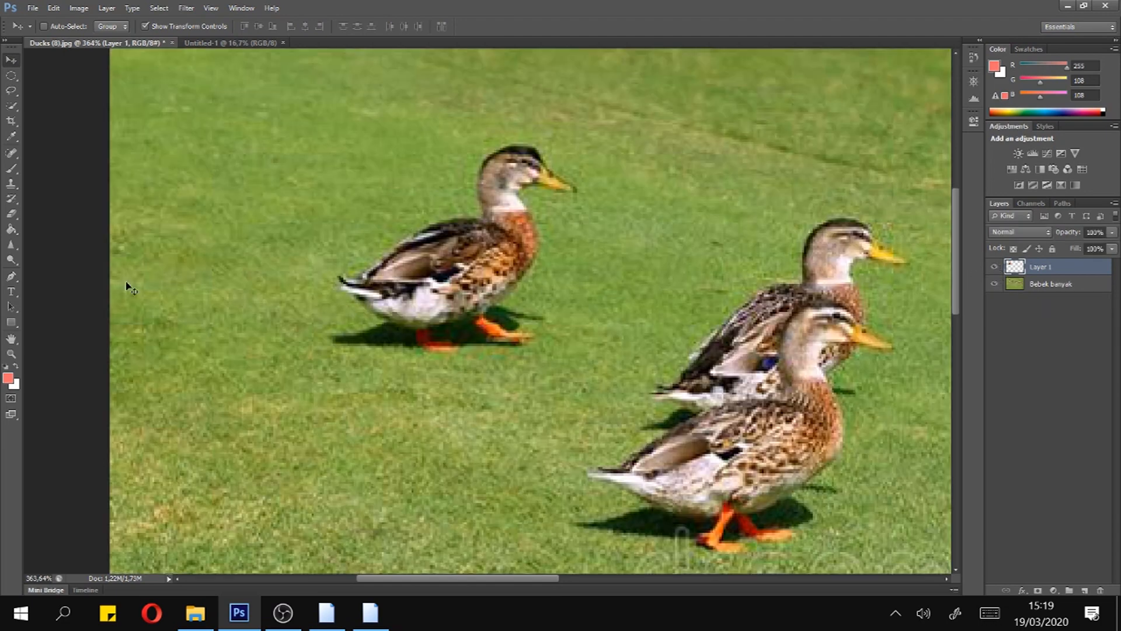
Compare the image with and without Layer 1 by toggling its visibility, and widen the panel column
{"action": "left_click", "coordinate": [995, 268]}
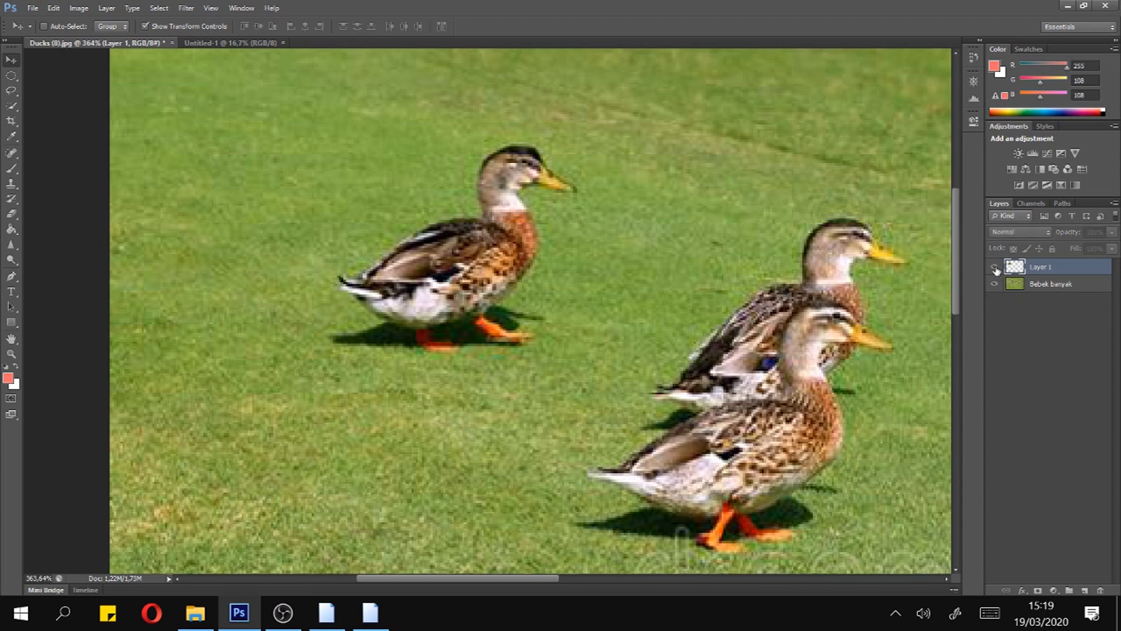
{"action": "left_click", "coordinate": [994, 268]}
{"action": "left_click", "coordinate": [994, 266]}
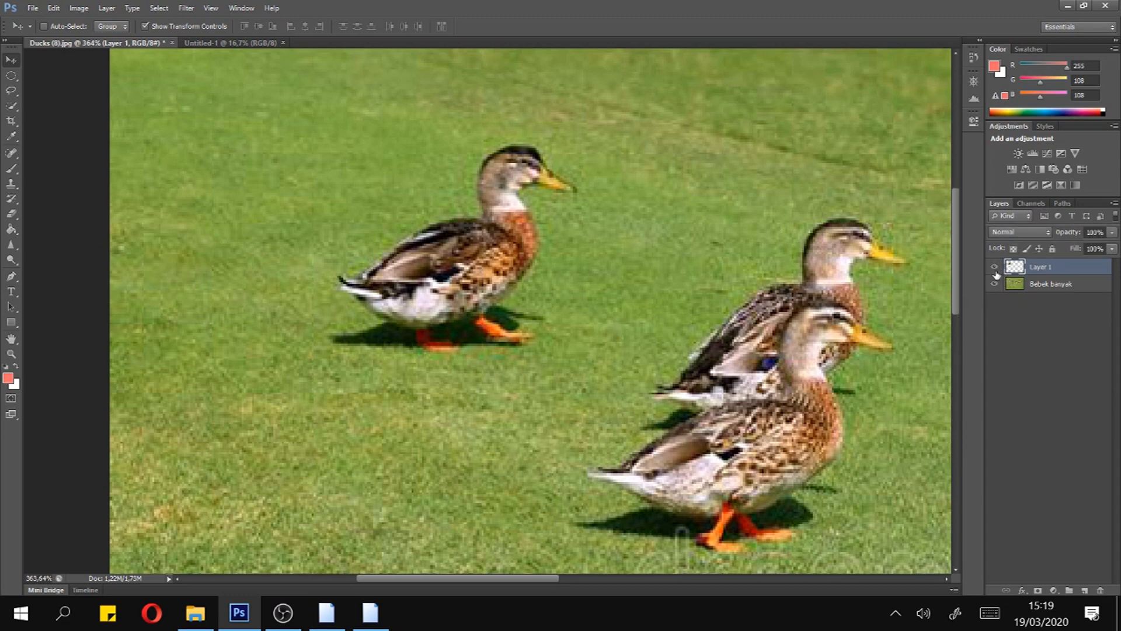
{"action": "left_click_drag", "start_coordinate": [987, 266], "coordinate": [935, 260]}
{"action": "left_click", "coordinate": [946, 268]}
{"action": "left_click", "coordinate": [947, 267]}
{"action": "left_click", "coordinate": [946, 268]}
{"action": "left_click", "coordinate": [946, 267]}
{"action": "left_click", "coordinate": [946, 268]}
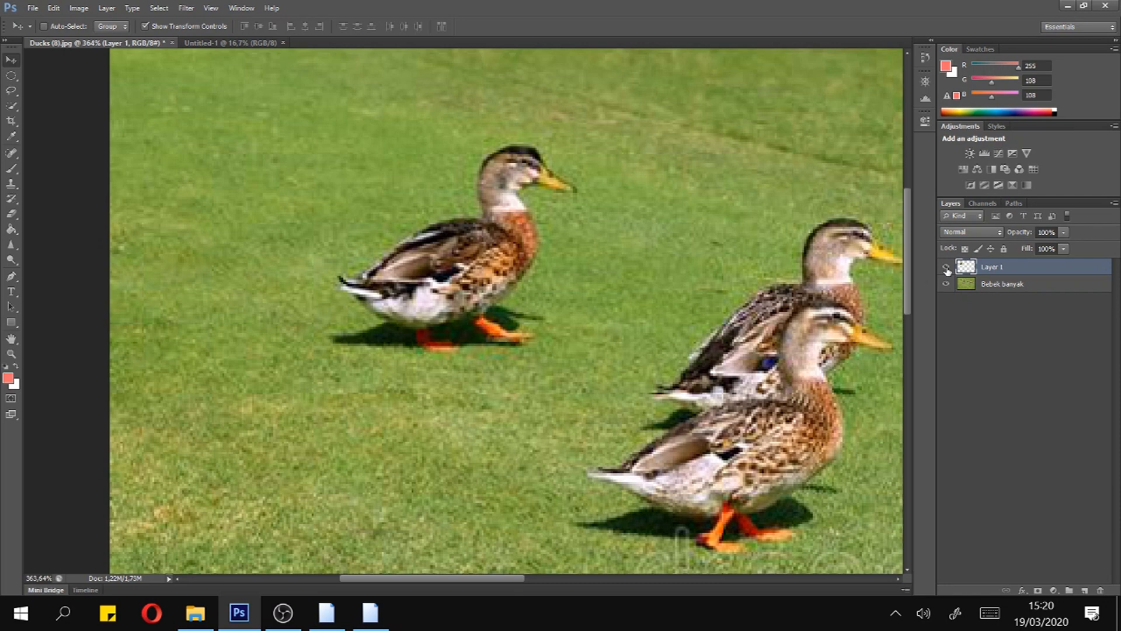
{"action": "left_click", "coordinate": [945, 268]}
{"action": "left_click", "coordinate": [945, 268]}
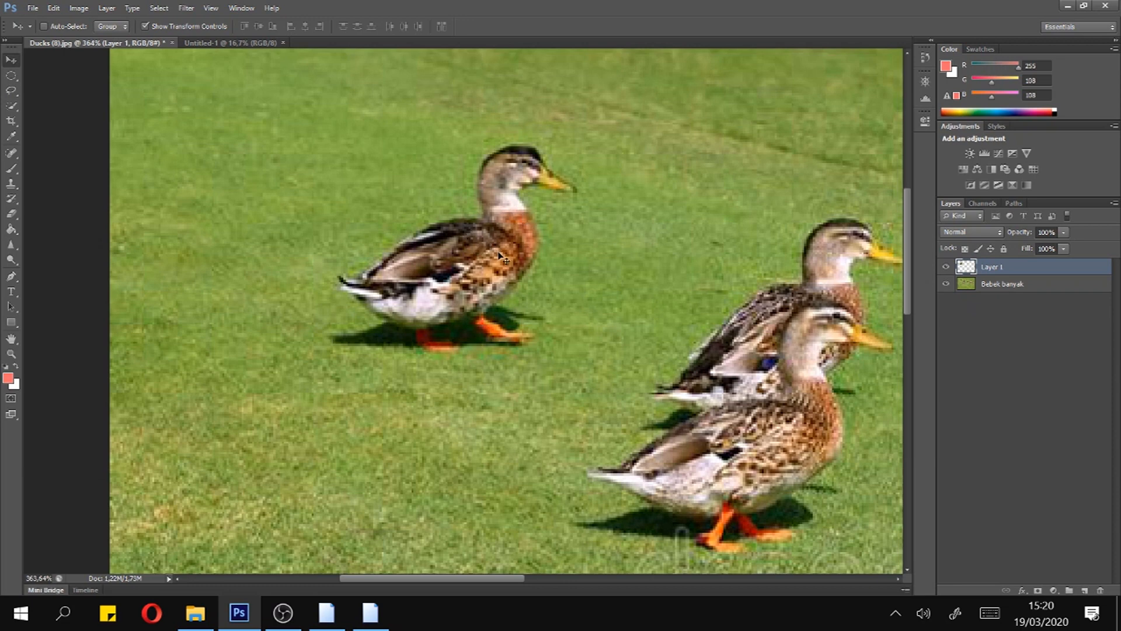
Move the duck copy on Layer 1 onto the empty grass below the original rearmost duck
{"action": "left_click_drag", "start_coordinate": [506, 244], "coordinate": [501, 330]}
{"action": "scroll", "coordinate": [611, 299], "scroll_direction": "down", "scroll_amount": 2}
{"action": "scroll", "coordinate": [611, 299], "scroll_direction": "down", "scroll_amount": 3}
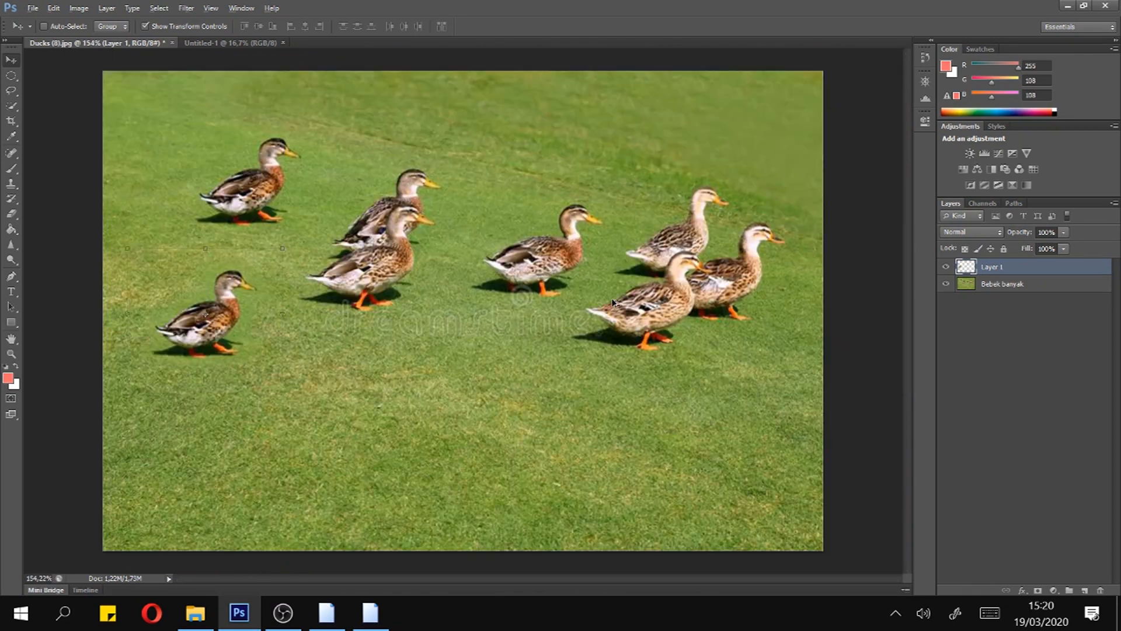
{"action": "scroll", "coordinate": [244, 330], "scroll_direction": "up", "scroll_amount": 2}
{"action": "scroll", "coordinate": [244, 331], "scroll_direction": "down", "scroll_amount": 1}
Hide and show Layer 1 repeatedly to check the moved duck copy against the original photo
{"action": "left_click", "coordinate": [945, 266]}
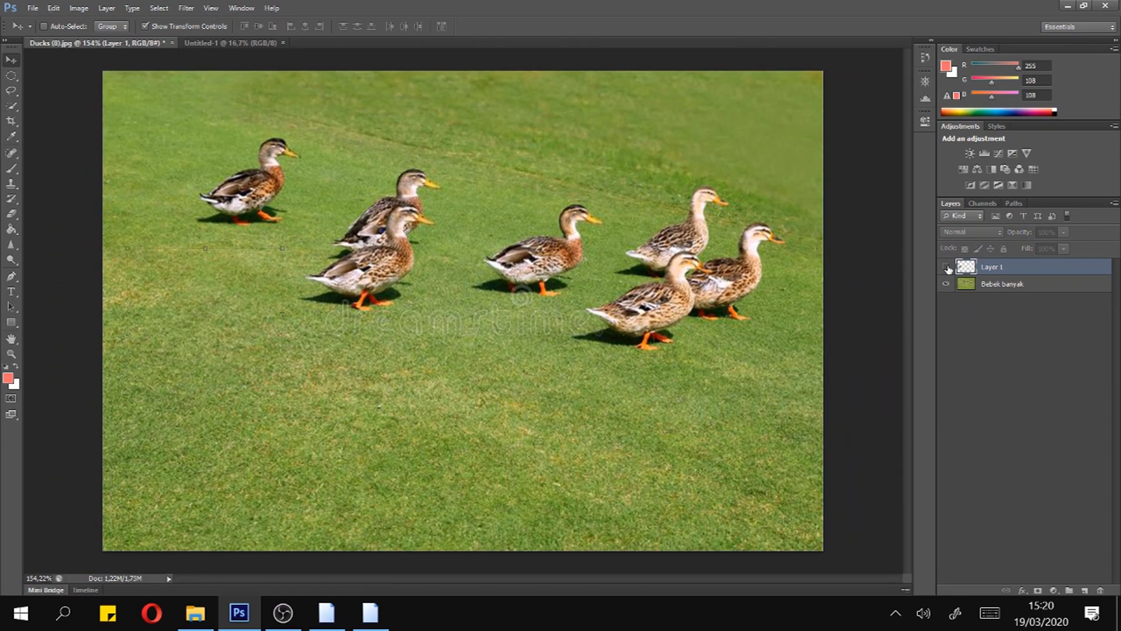
{"action": "left_click", "coordinate": [946, 266]}
{"action": "left_click", "coordinate": [946, 267]}
{"action": "left_click", "coordinate": [945, 267]}
{"action": "left_click", "coordinate": [945, 267]}
{"action": "left_click", "coordinate": [945, 267]}
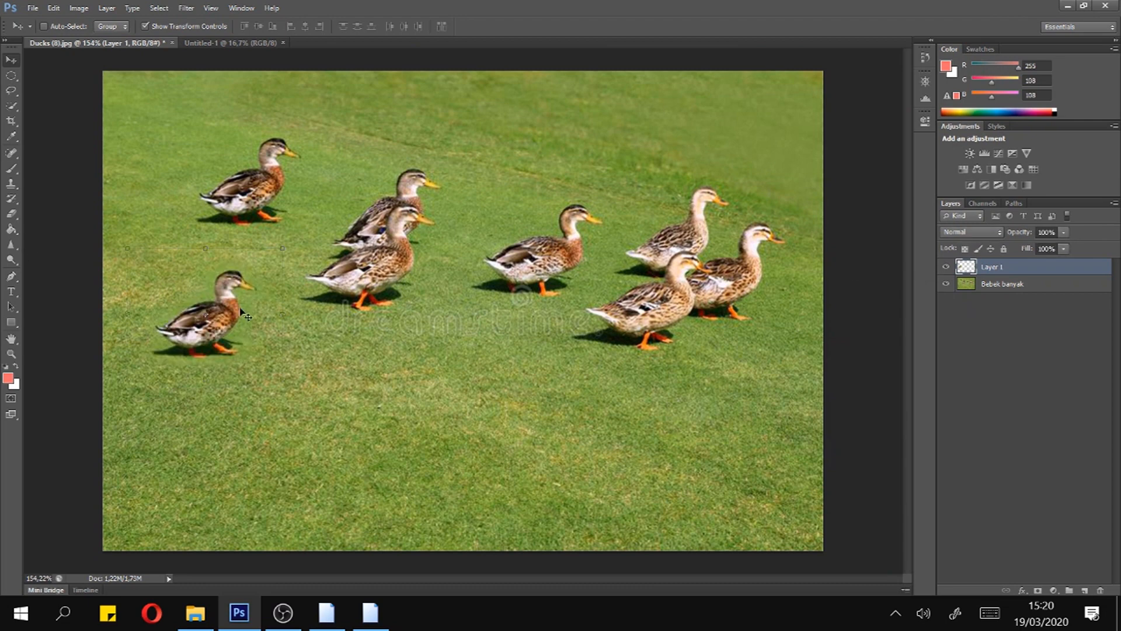
Enlarge the duck copy to about 121% with Free Transform and shift it slightly down on the grass
{"action": "left_click_drag", "start_coordinate": [227, 300], "coordinate": [225, 297]}
{"action": "key", "text": "ctrl+t"}
{"action": "left_click_drag", "start_coordinate": [285, 241], "coordinate": [315, 214]}
{"action": "key", "text": "Return"}
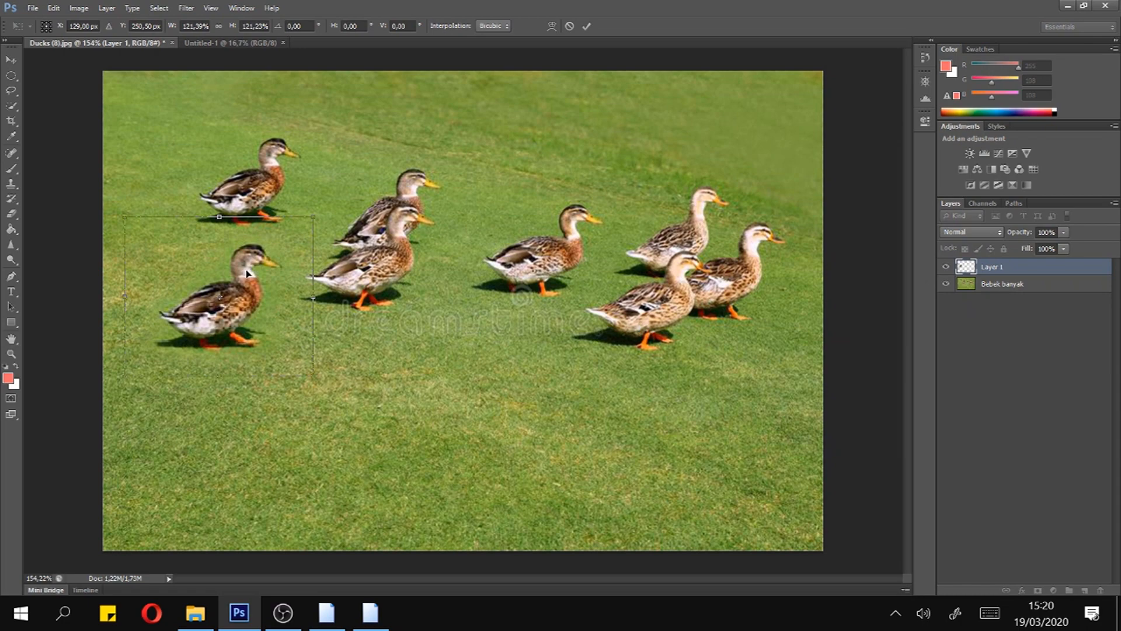
{"action": "left_click_drag", "start_coordinate": [246, 286], "coordinate": [247, 313]}
Examine how the enlarged duck copy's edges blend with the surrounding grass, both close up and in the whole picture
{"action": "scroll", "coordinate": [310, 353], "scroll_direction": "up", "scroll_amount": 3}
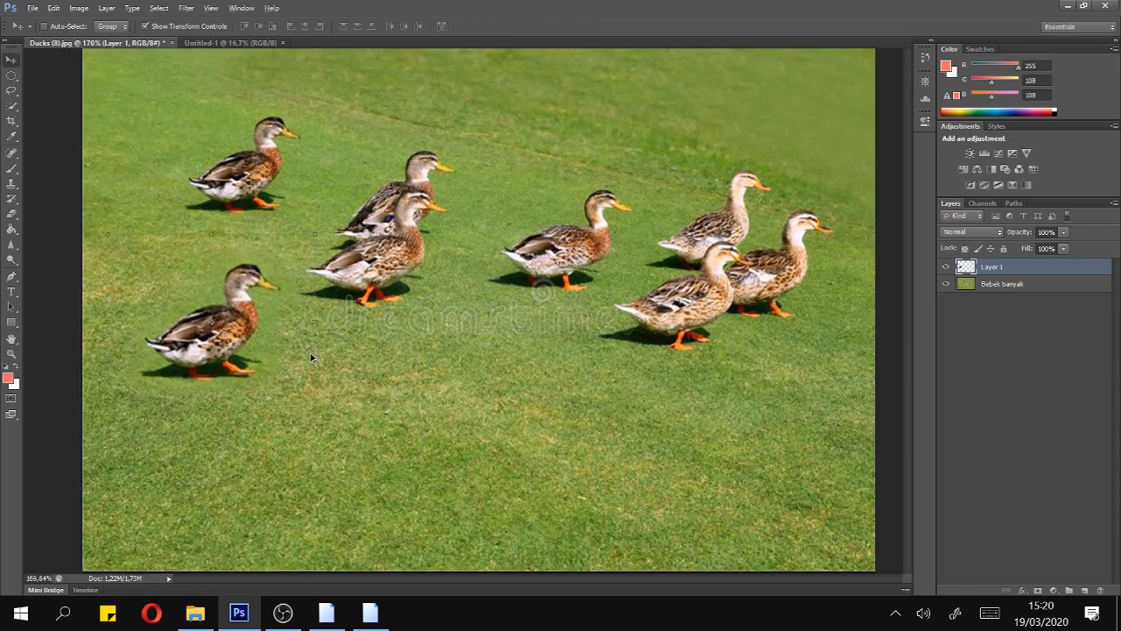
{"action": "scroll", "coordinate": [361, 314], "scroll_direction": "up", "scroll_amount": 5}
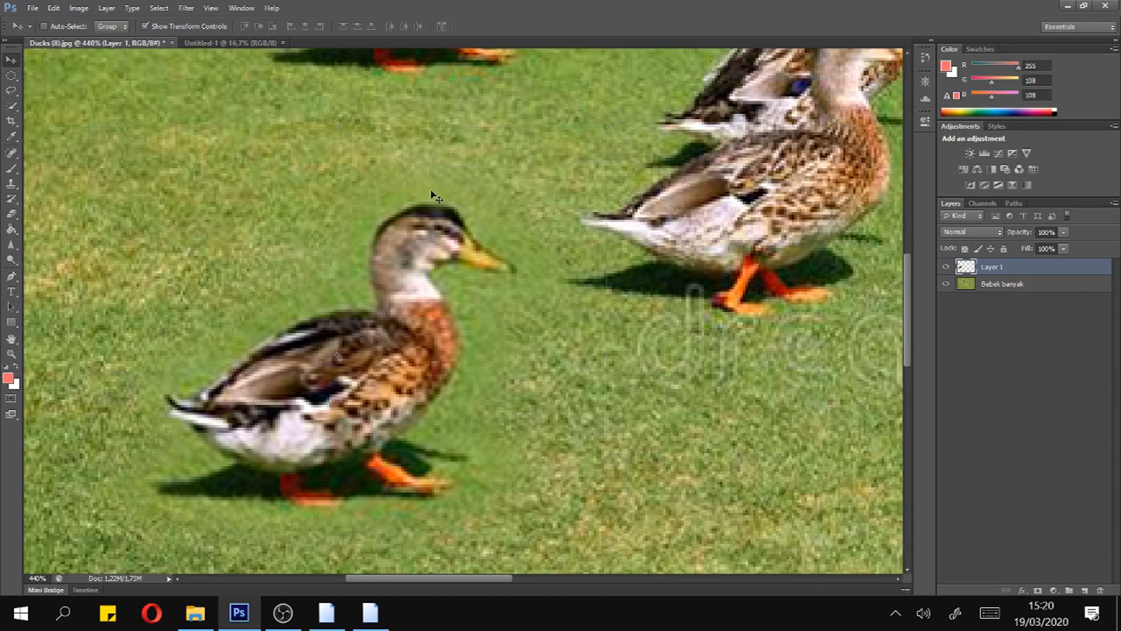
{"action": "scroll", "coordinate": [435, 198], "scroll_direction": "down", "scroll_amount": 5}
{"action": "scroll", "coordinate": [463, 220], "scroll_direction": "up", "scroll_amount": 7}
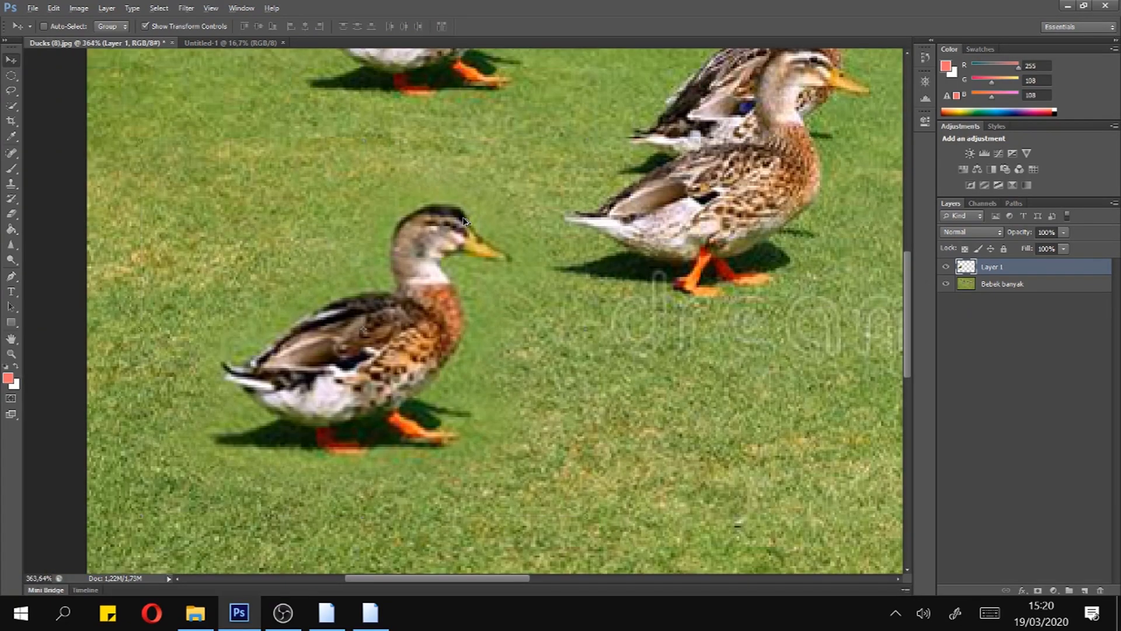
{"action": "scroll", "coordinate": [463, 220], "scroll_direction": "down", "scroll_amount": 5}
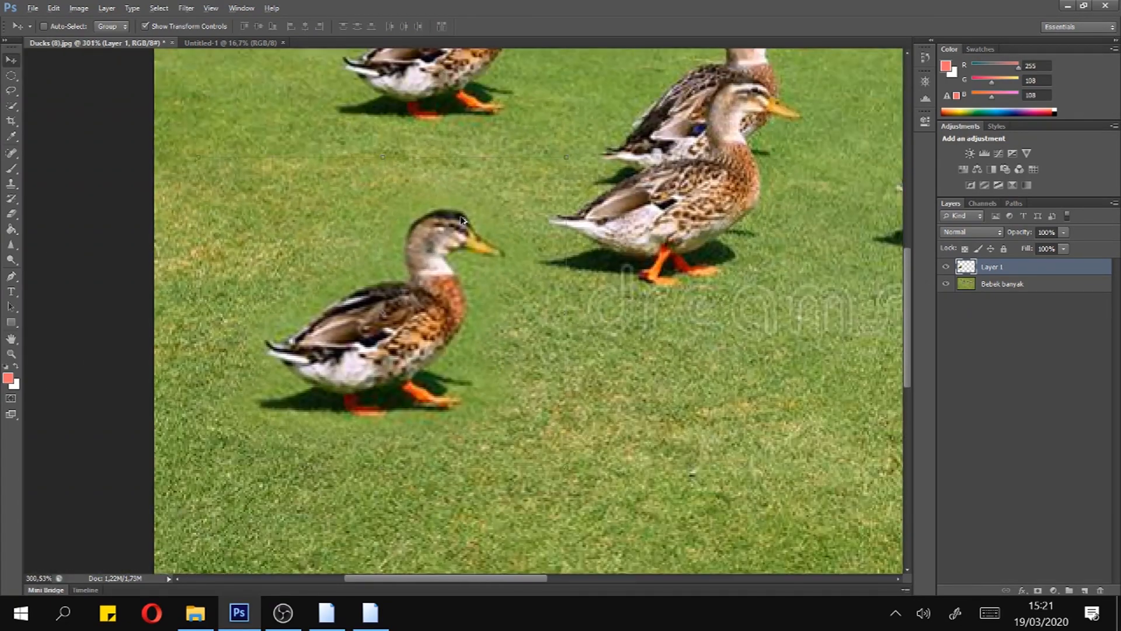
{"action": "scroll", "coordinate": [461, 220], "scroll_direction": "down", "scroll_amount": 3}
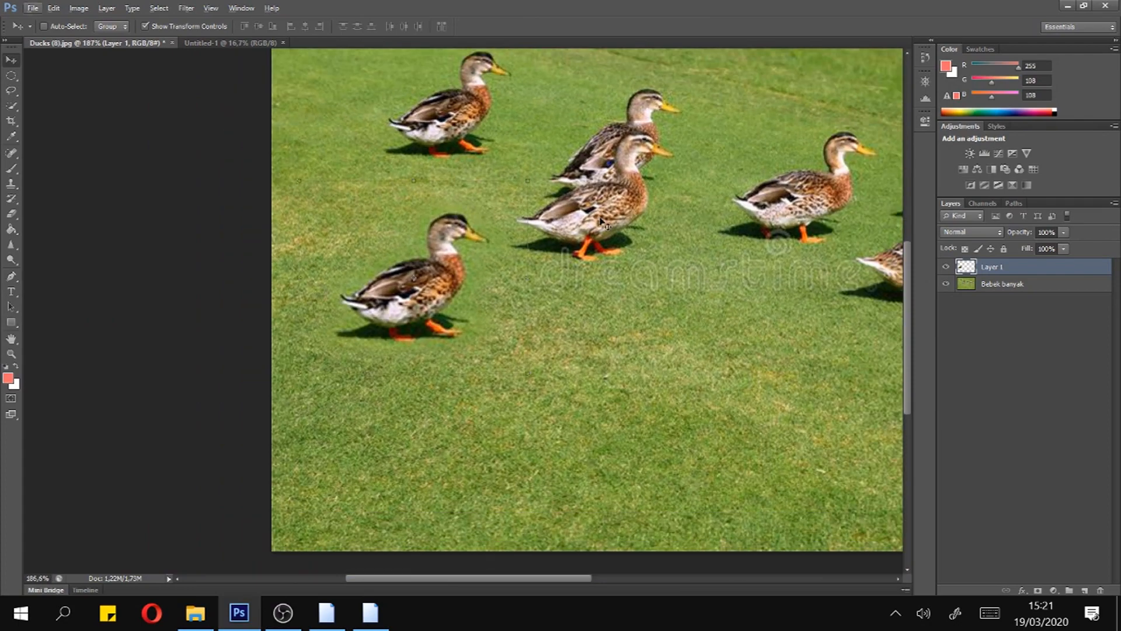
{"action": "scroll", "coordinate": [603, 223], "scroll_direction": "up", "scroll_amount": 1}
{"action": "scroll", "coordinate": [295, 230], "scroll_direction": "up", "scroll_amount": 3}
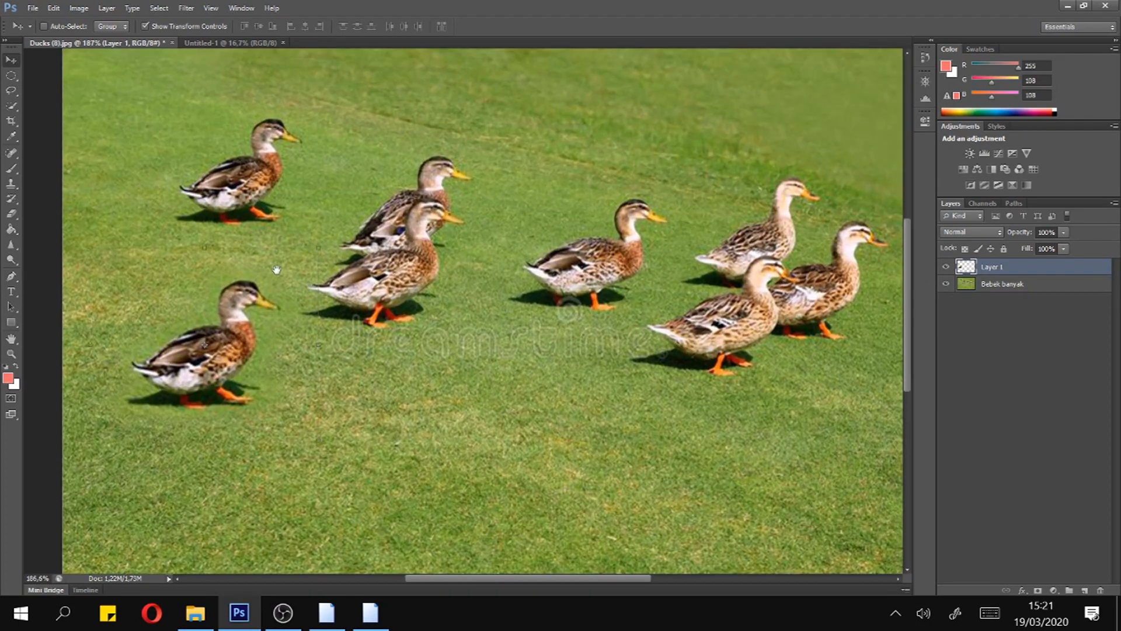
Set up the Eraser on Layer 1 with a soft round 35 px brush at 0% hardness
{"action": "scroll", "coordinate": [477, 193], "scroll_direction": "up", "scroll_amount": 2}
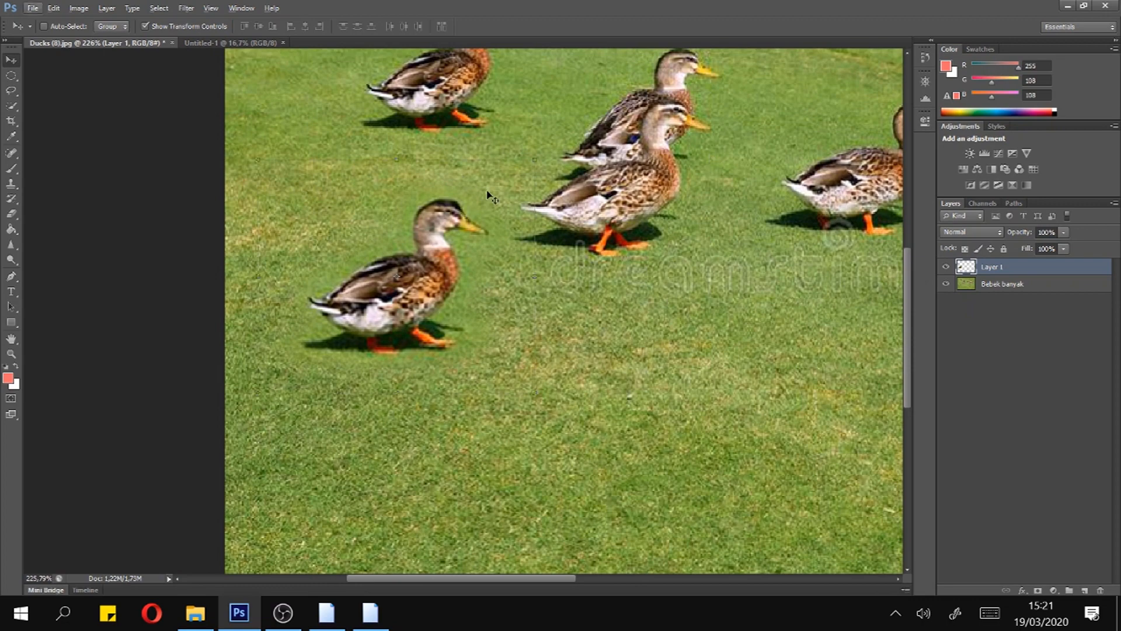
{"action": "scroll", "coordinate": [482, 184], "scroll_direction": "down", "scroll_amount": 1}
{"action": "scroll", "coordinate": [483, 183], "scroll_direction": "down", "scroll_amount": 1}
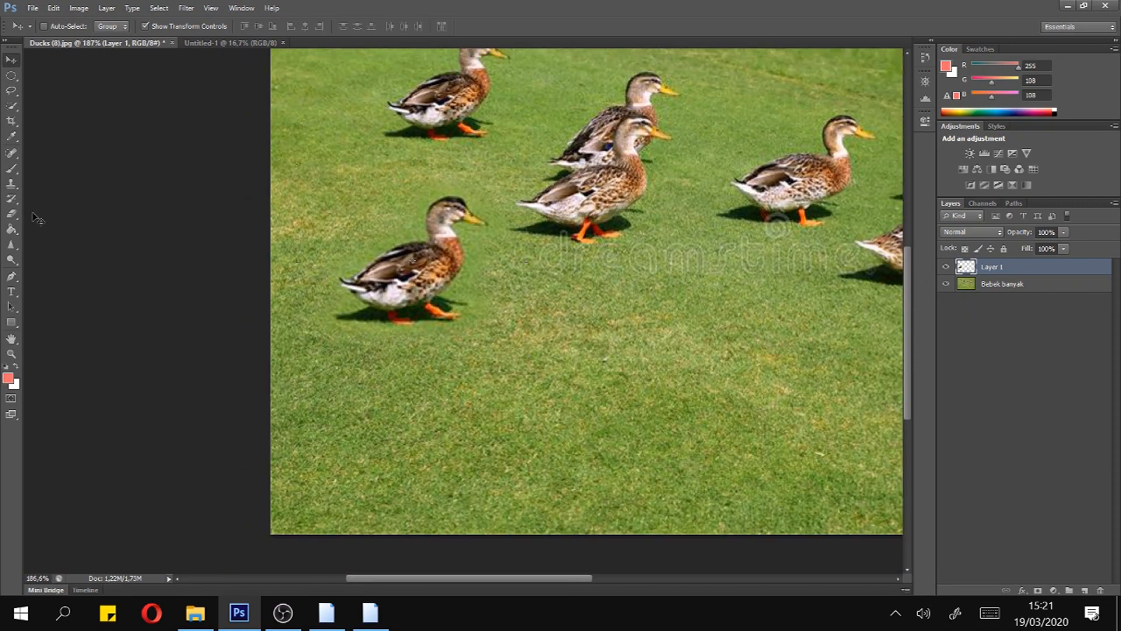
{"action": "scroll", "coordinate": [422, 240], "scroll_direction": "up", "scroll_amount": 2}
{"action": "scroll", "coordinate": [422, 236], "scroll_direction": "up", "scroll_amount": 3}
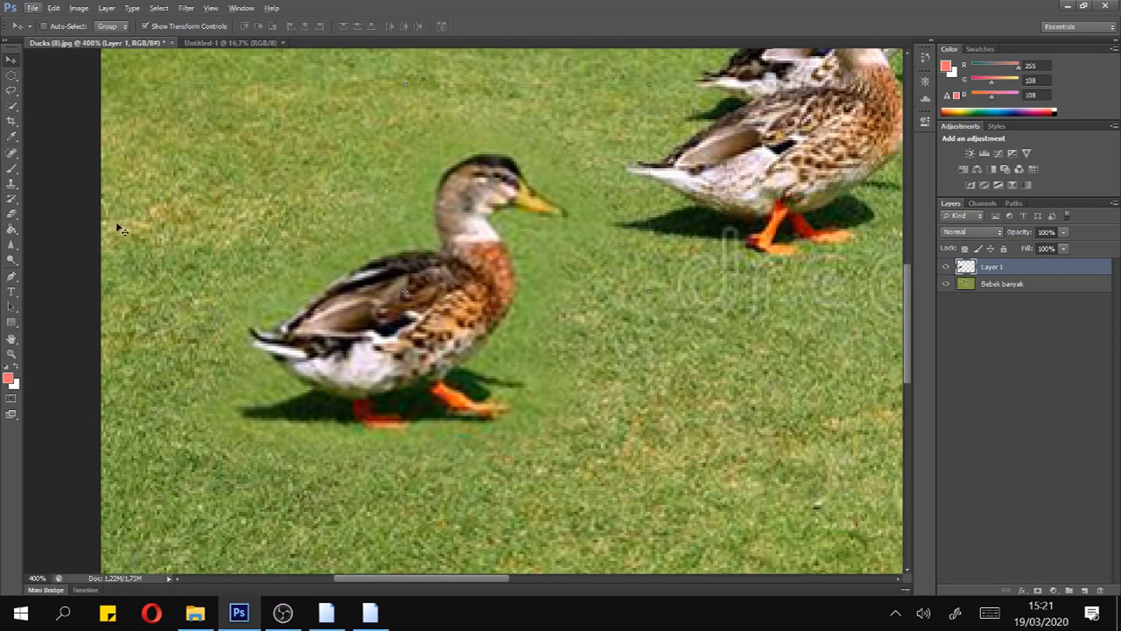
{"action": "left_click", "coordinate": [11, 213]}
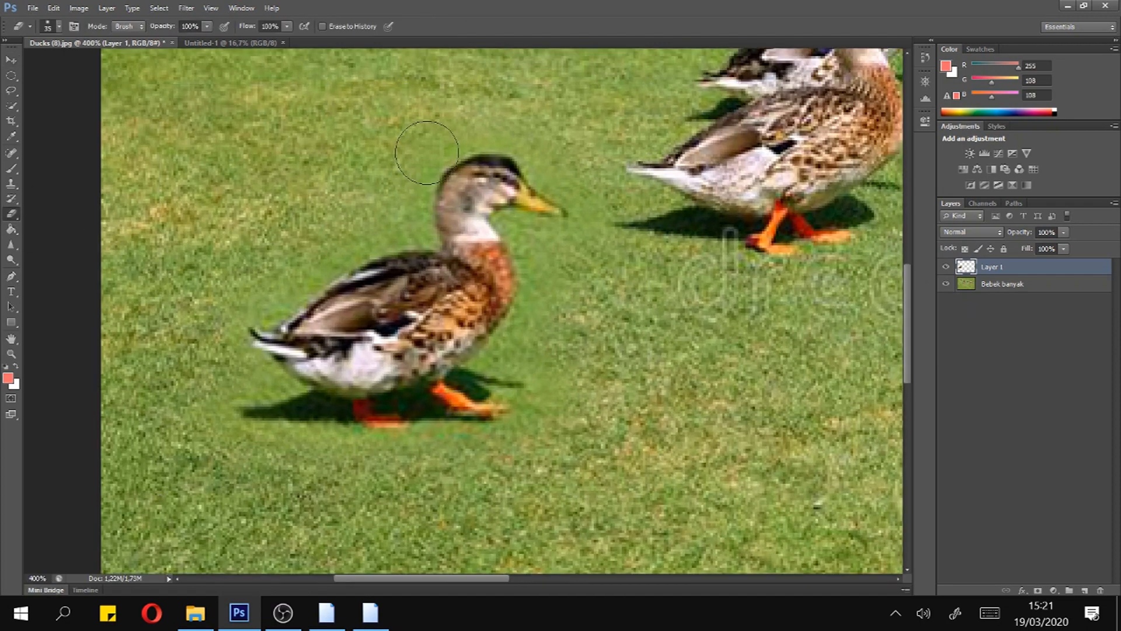
{"action": "key", "text": "bracketleft"}
{"action": "key", "text": "bracketleft"}
{"action": "key", "text": "bracketright"}
{"action": "left_click", "coordinate": [60, 26]}
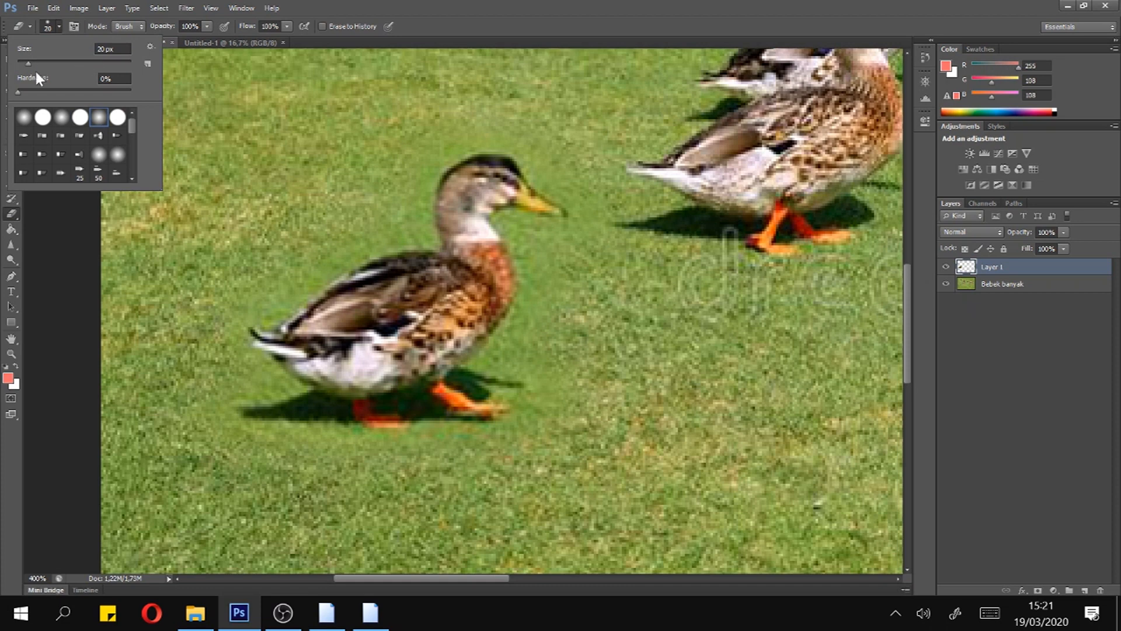
{"action": "left_click", "coordinate": [23, 81]}
{"action": "left_click_drag", "start_coordinate": [30, 60], "coordinate": [37, 62]}
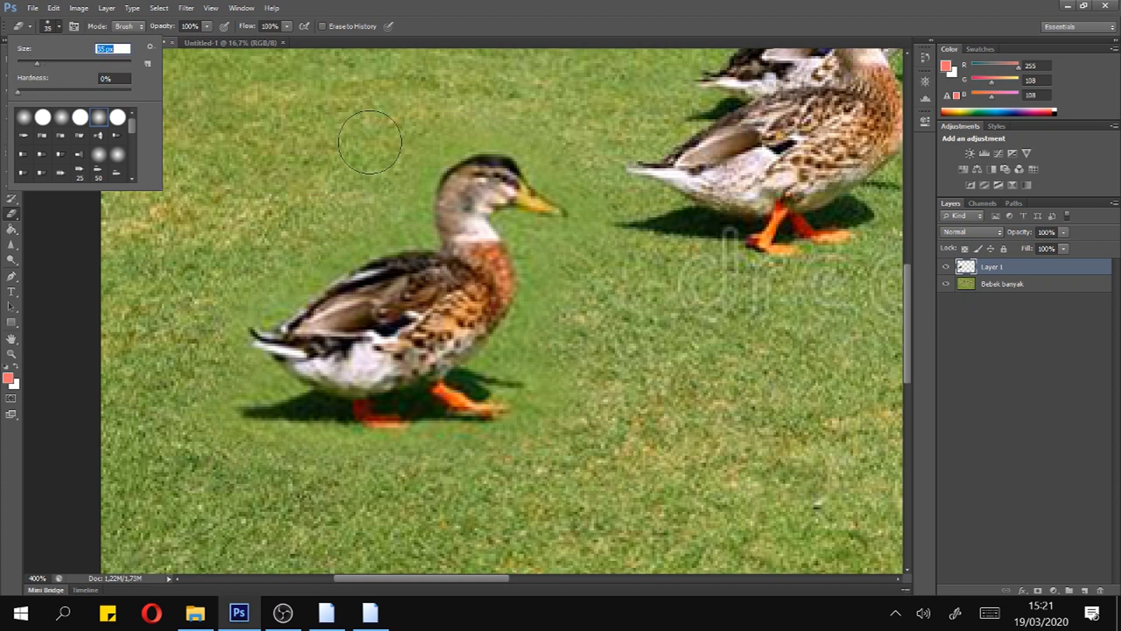
{"action": "left_click", "coordinate": [554, 2]}
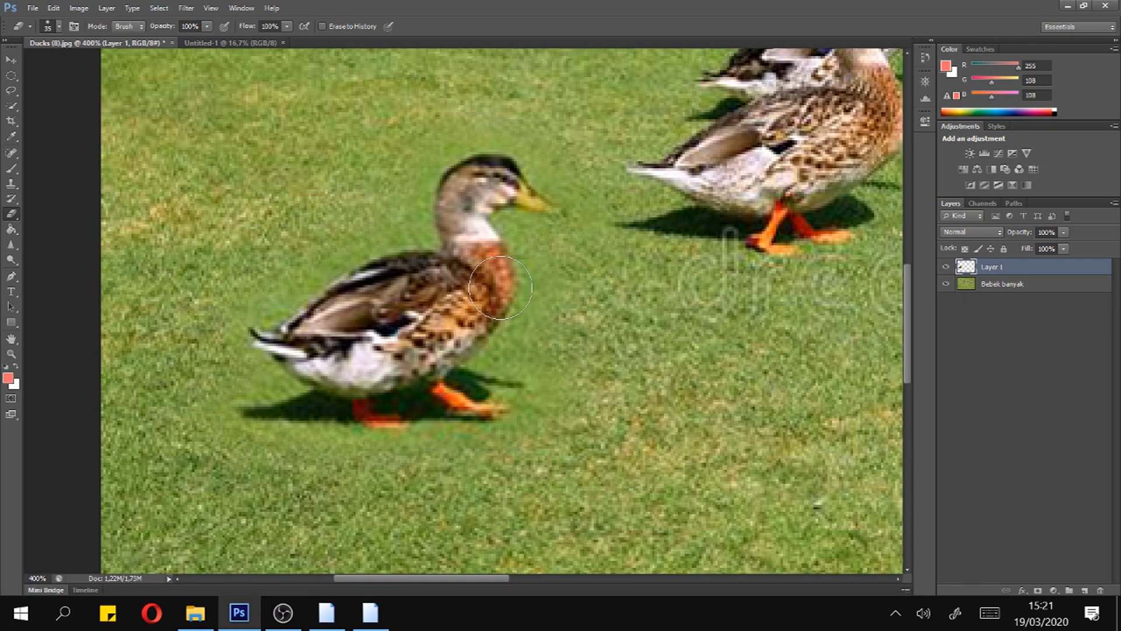
Erase the leftover smooth grass around the duck copy's head, neck and back, reducing the soft Eraser from 35 to 20 px
{"action": "key", "text": "bracketleft"}
{"action": "key", "text": "bracketleft"}
{"action": "key", "text": "bracketleft"}
{"action": "key", "text": "bracketleft"}
{"action": "key", "text": "bracketleft"}
{"action": "key", "text": "bracketright"}
{"action": "key", "text": "bracketright"}
{"action": "key", "text": "bracketright"}
{"action": "key", "text": "bracketright"}
{"action": "left_click", "coordinate": [58, 26]}
{"action": "left_click", "coordinate": [58, 26]}
{"action": "left_click", "coordinate": [58, 26]}
{"action": "left_click", "coordinate": [58, 26]}
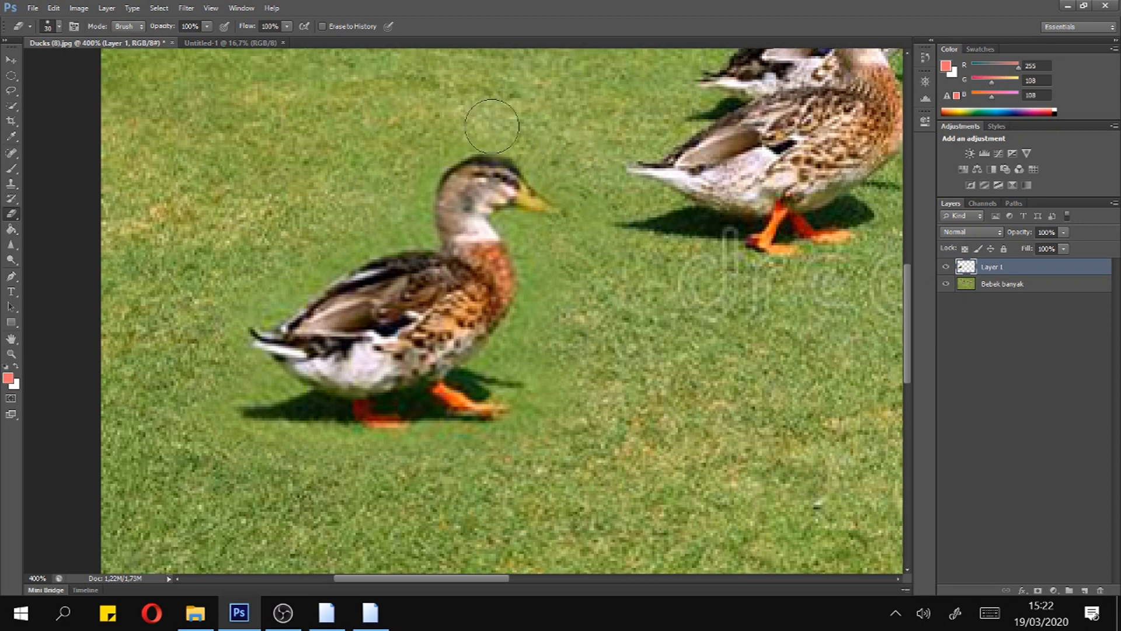
{"action": "key", "text": "bracketleft"}
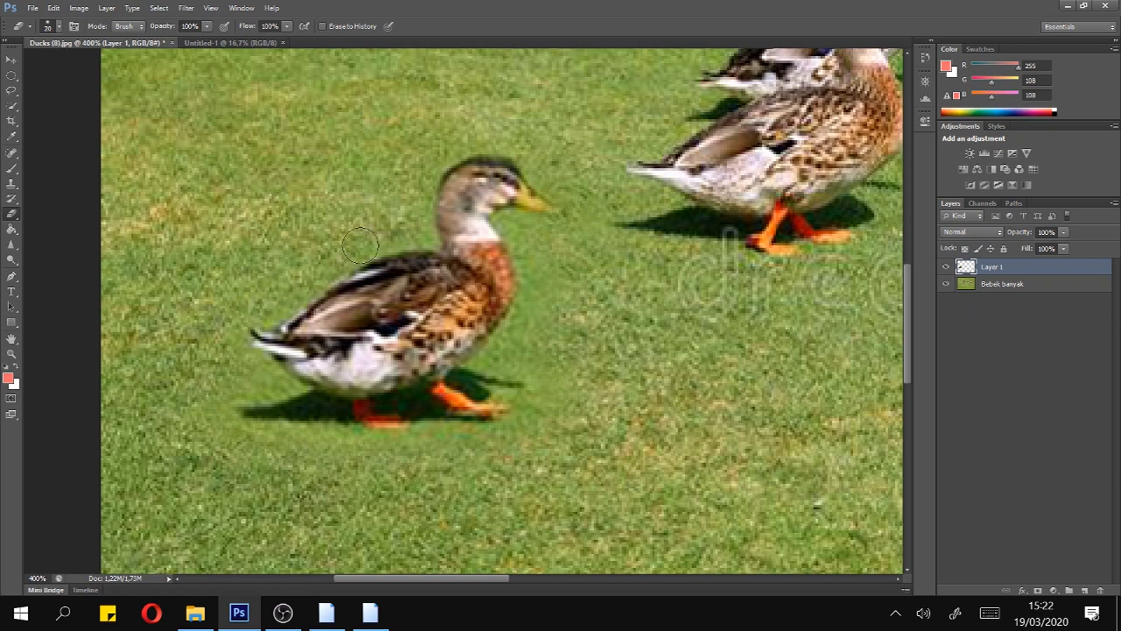
Erase the remaining grass halo around the duck copy's tail, shadow, feet and chest with the soft Eraser at 15 to 30 px
{"action": "scroll", "coordinate": [224, 252], "scroll_direction": "down", "scroll_amount": 4}
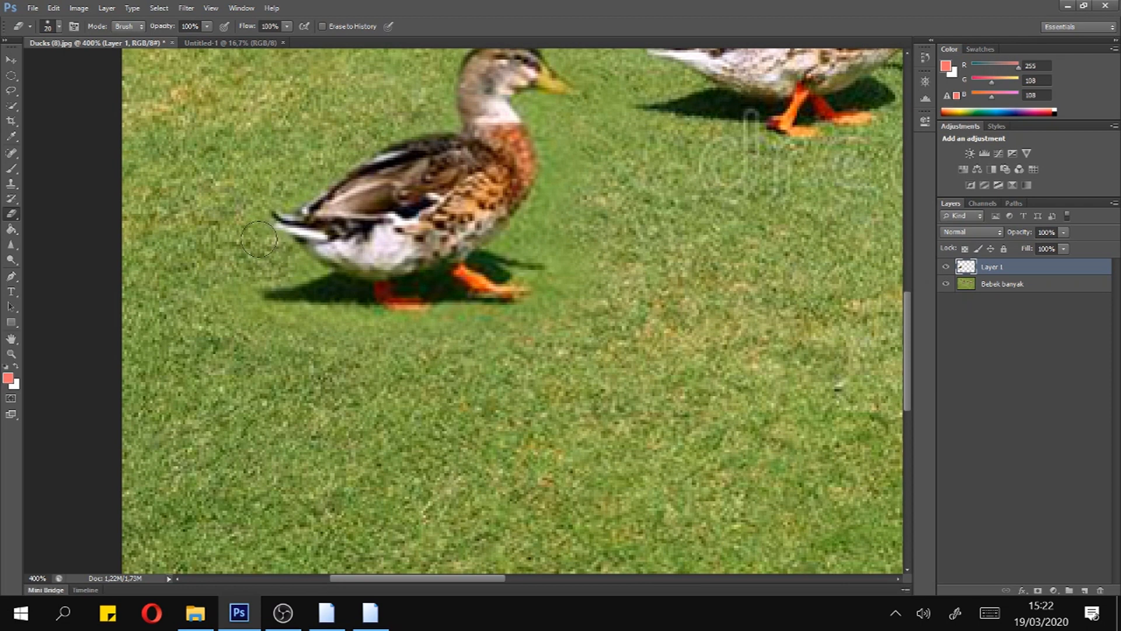
{"action": "key", "text": "bracketleft"}
{"action": "key", "text": "bracketright"}
{"action": "key", "text": "bracketright"}
{"action": "key", "text": "bracketleft"}
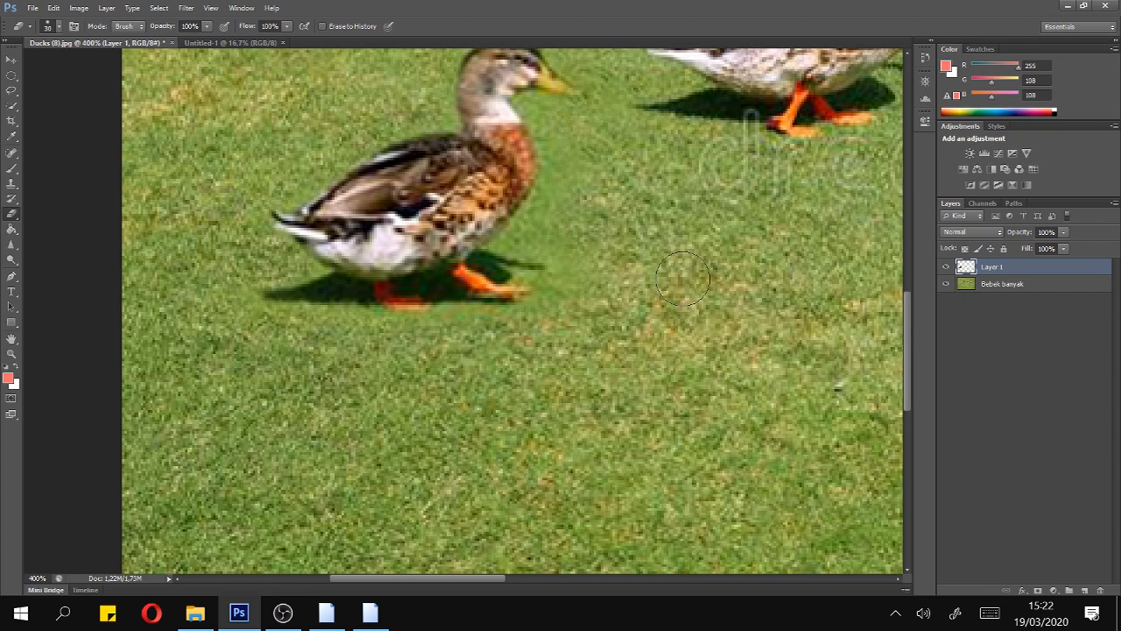
{"action": "key", "text": "bracketleft"}
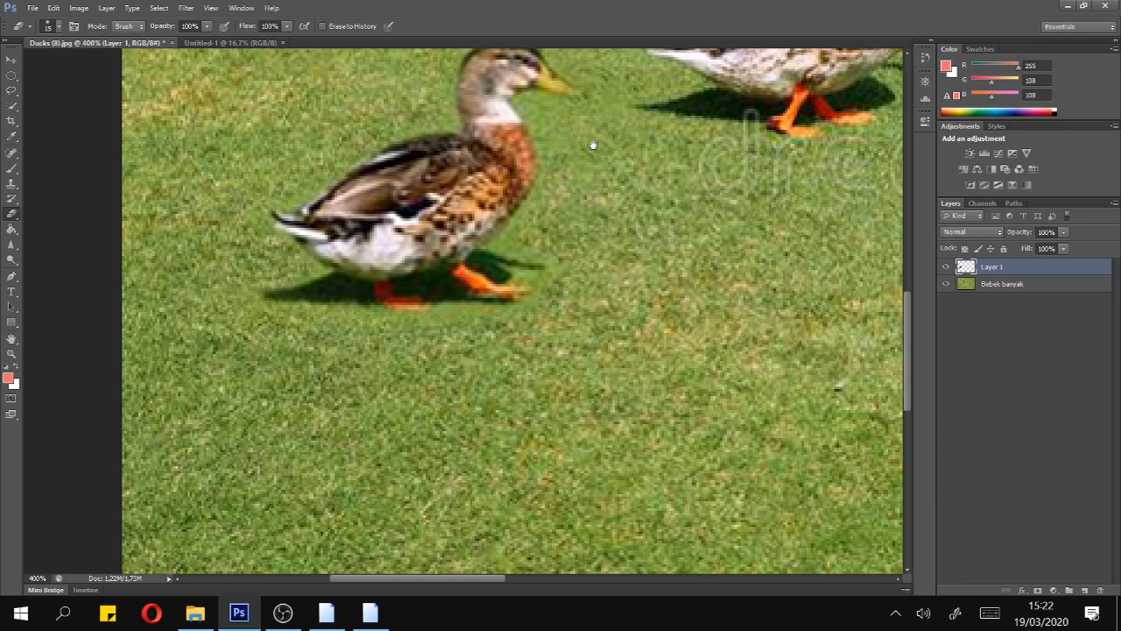
{"action": "left_click_drag", "start_coordinate": [595, 165], "coordinate": [588, 253]}
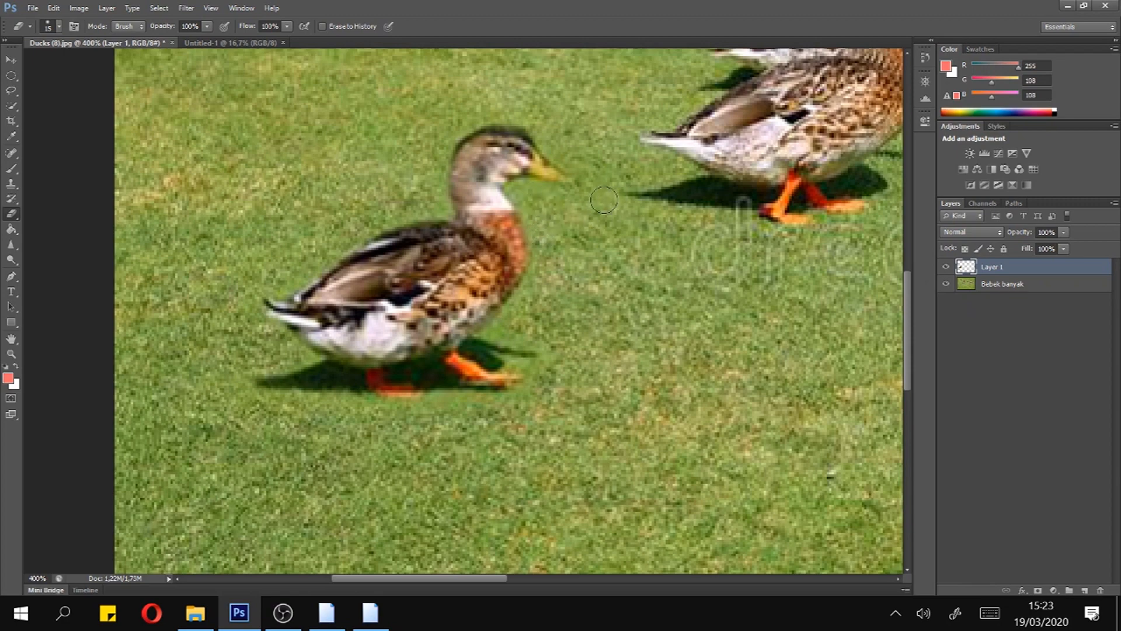
{"action": "scroll", "coordinate": [189, 336], "scroll_direction": "down", "scroll_amount": 6}
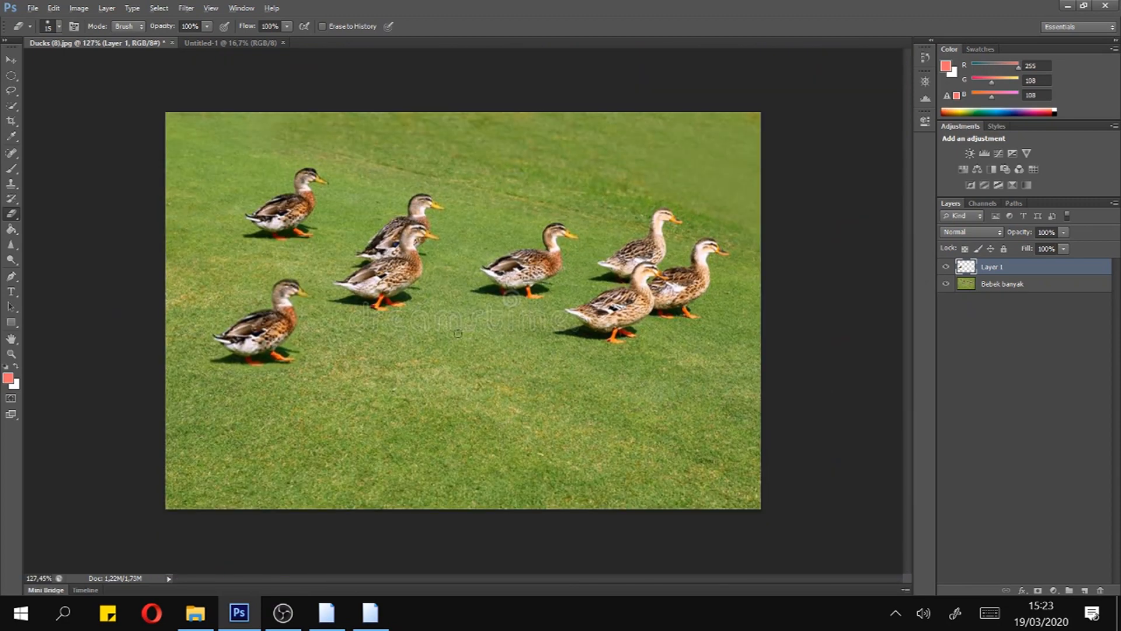
Enlarge the duck copy to about 106% with Free Transform and shift it slightly down on the grass
{"action": "left_click", "coordinate": [10, 60]}
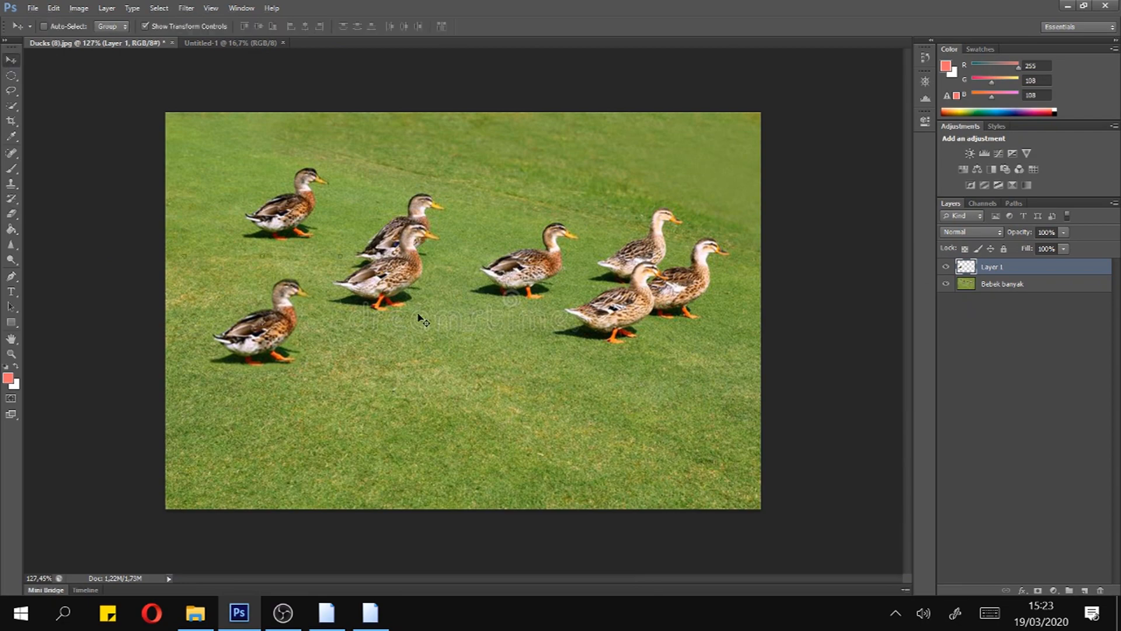
{"action": "scroll", "coordinate": [299, 327], "scroll_direction": "up", "scroll_amount": 4}
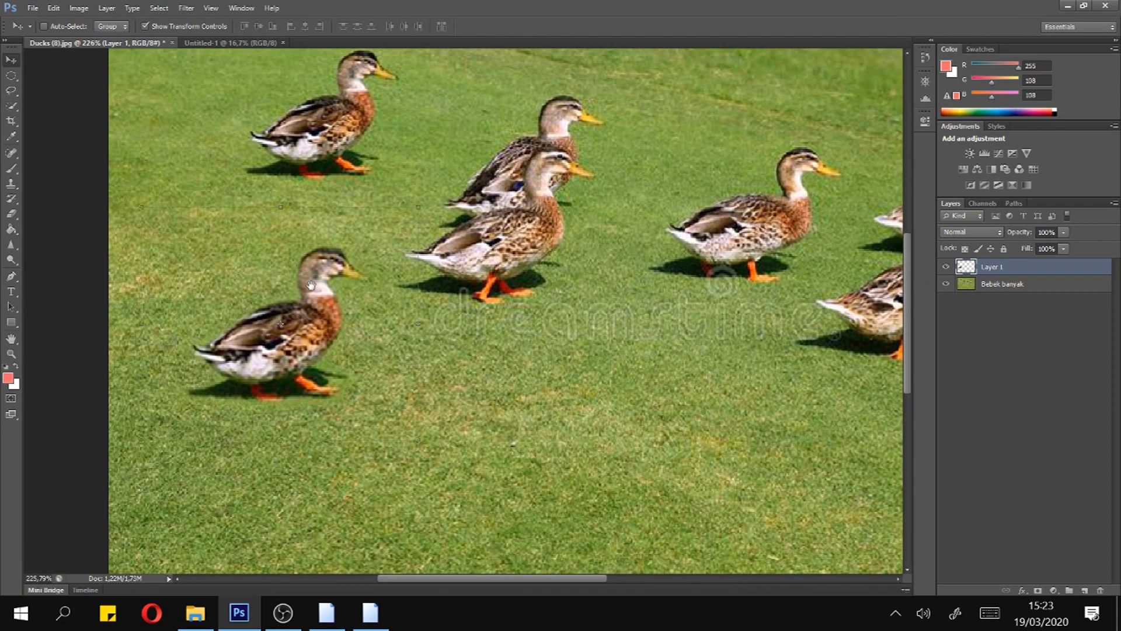
{"action": "left_click_drag", "start_coordinate": [311, 285], "coordinate": [333, 285]}
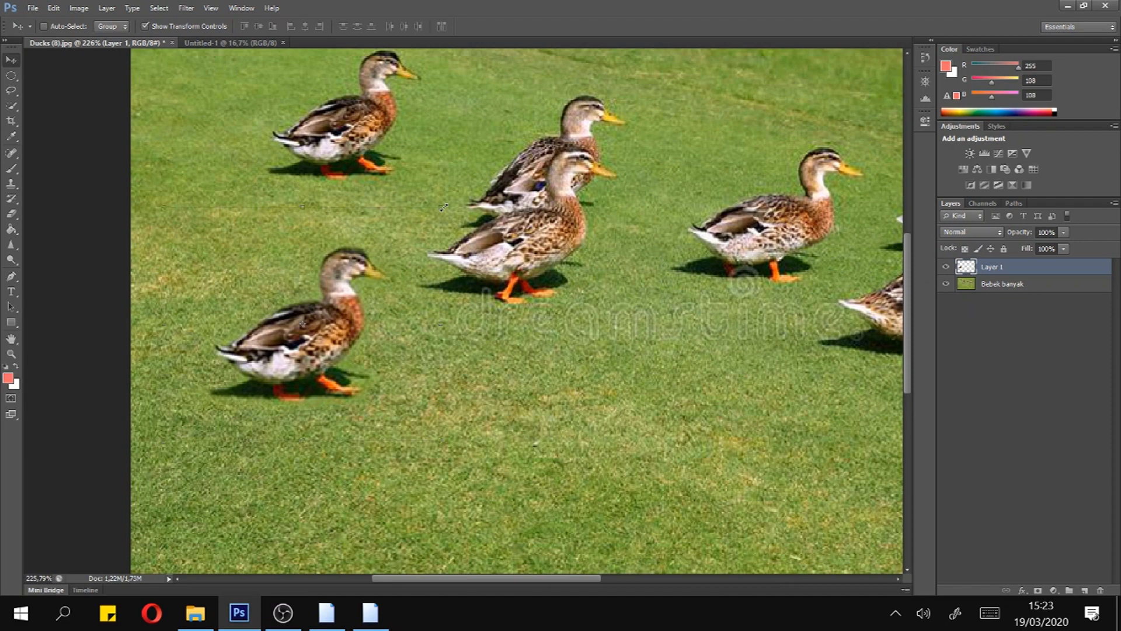
{"action": "key", "text": "ctrl+t"}
{"action": "left_click_drag", "start_coordinate": [443, 208], "coordinate": [457, 192]}
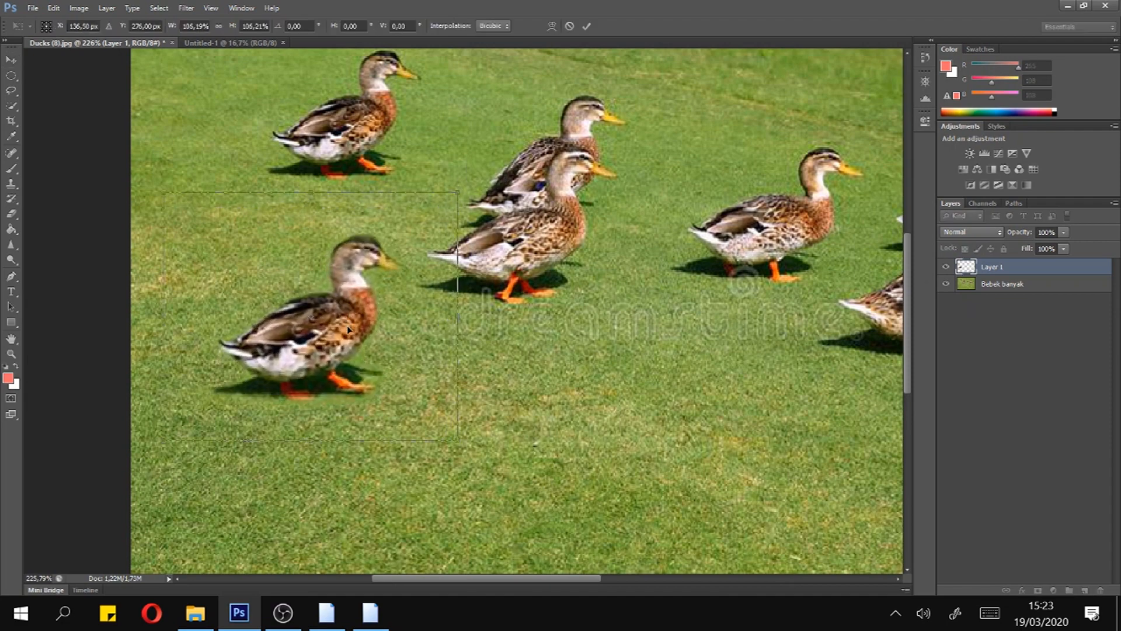
{"action": "left_click_drag", "start_coordinate": [348, 330], "coordinate": [350, 338]}
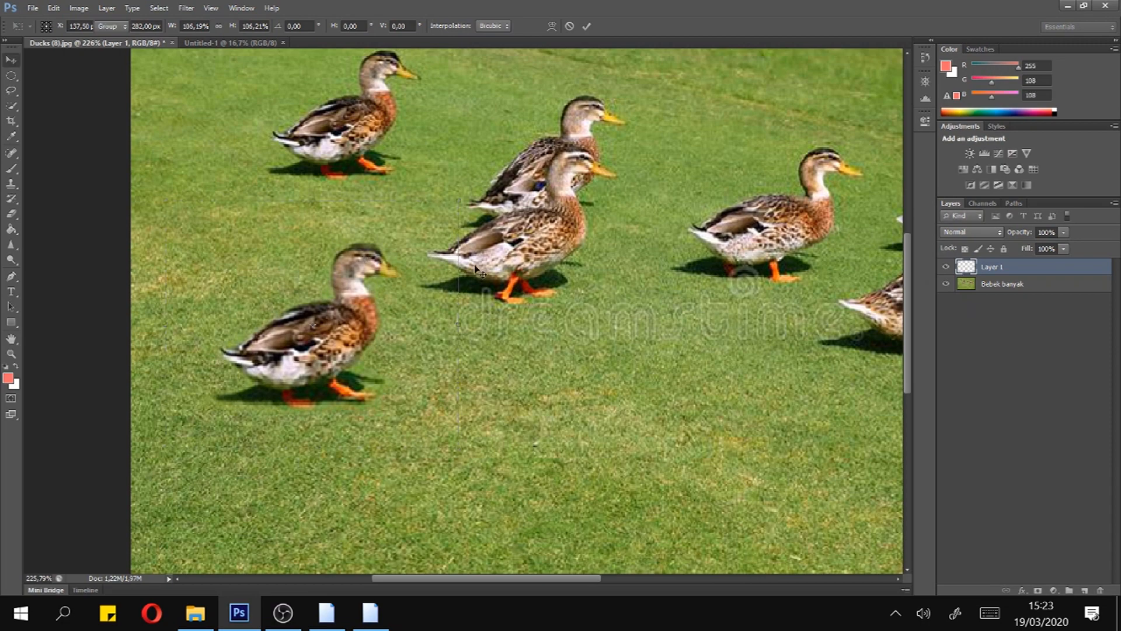
{"action": "key", "text": "Return"}
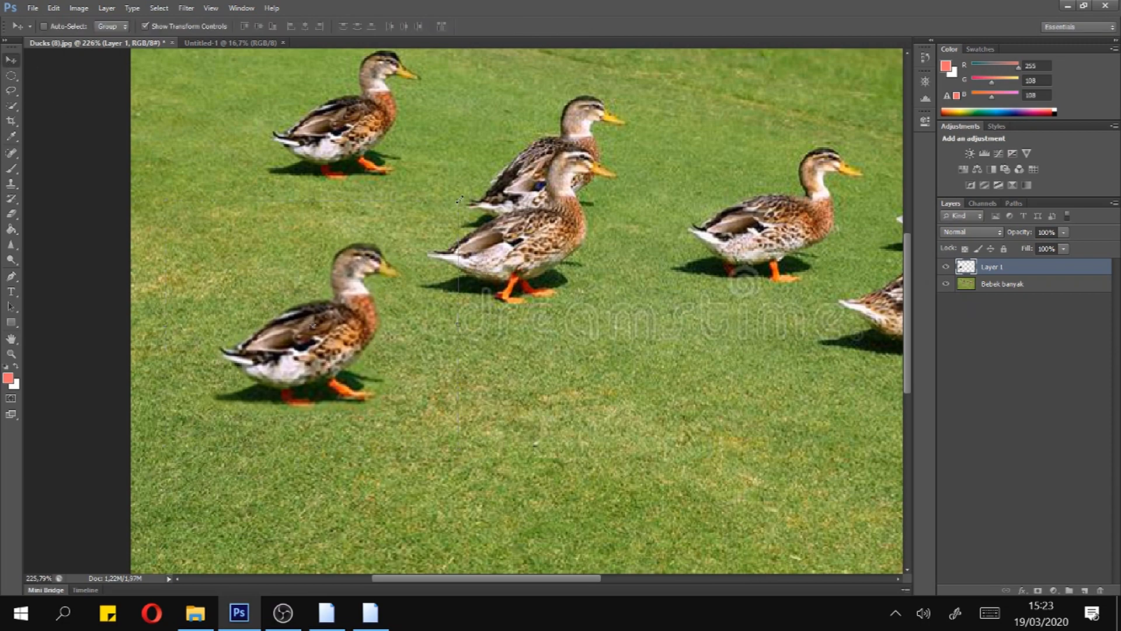
Try adjusting the duck copy's size again with Free Transform
{"action": "key", "text": "ctrl+t"}
{"action": "left_click_drag", "start_coordinate": [465, 199], "coordinate": [455, 175]}
{"action": "left_click_drag", "start_coordinate": [386, 203], "coordinate": [426, 159]}
{"action": "key", "text": "Return"}
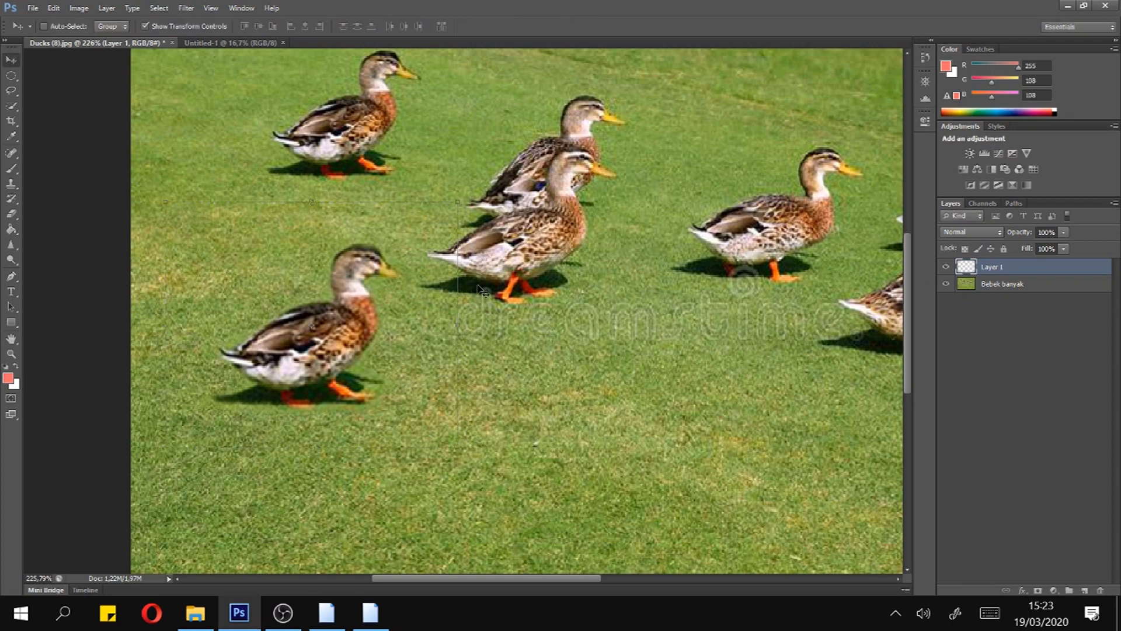
Sharpen the enlarged duck copy's head and neck with the Sharpen Tool at 50% strength and a 30 px brush
{"action": "scroll", "coordinate": [618, 246], "scroll_direction": "down", "scroll_amount": 5}
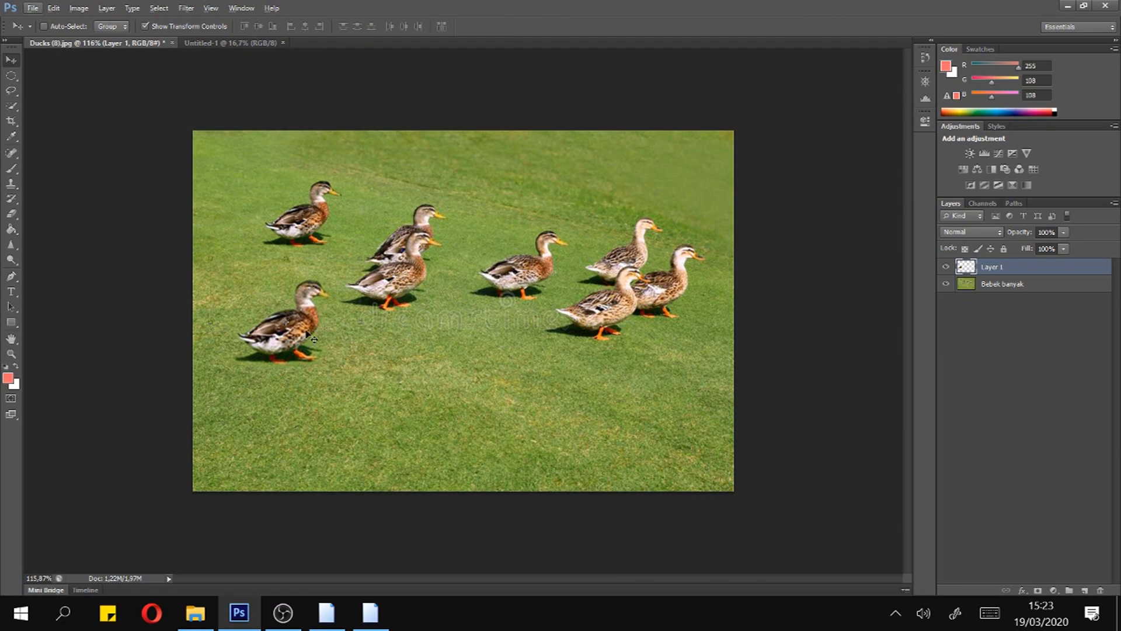
{"action": "scroll", "coordinate": [308, 334], "scroll_direction": "up", "scroll_amount": 5}
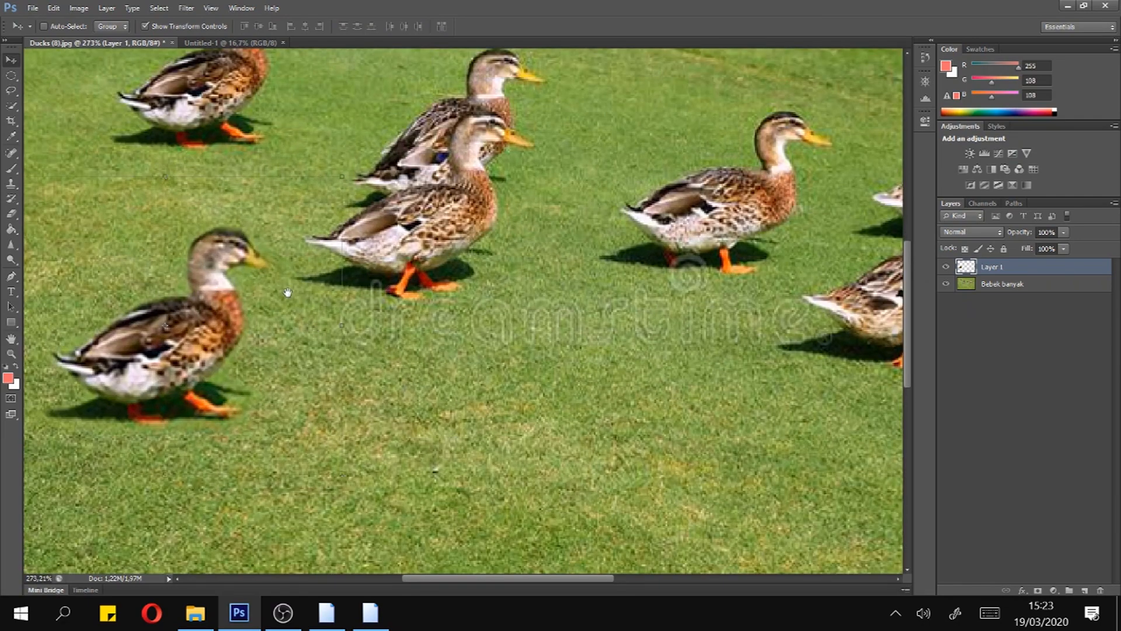
{"action": "scroll", "coordinate": [413, 283], "scroll_direction": "up", "scroll_amount": 4}
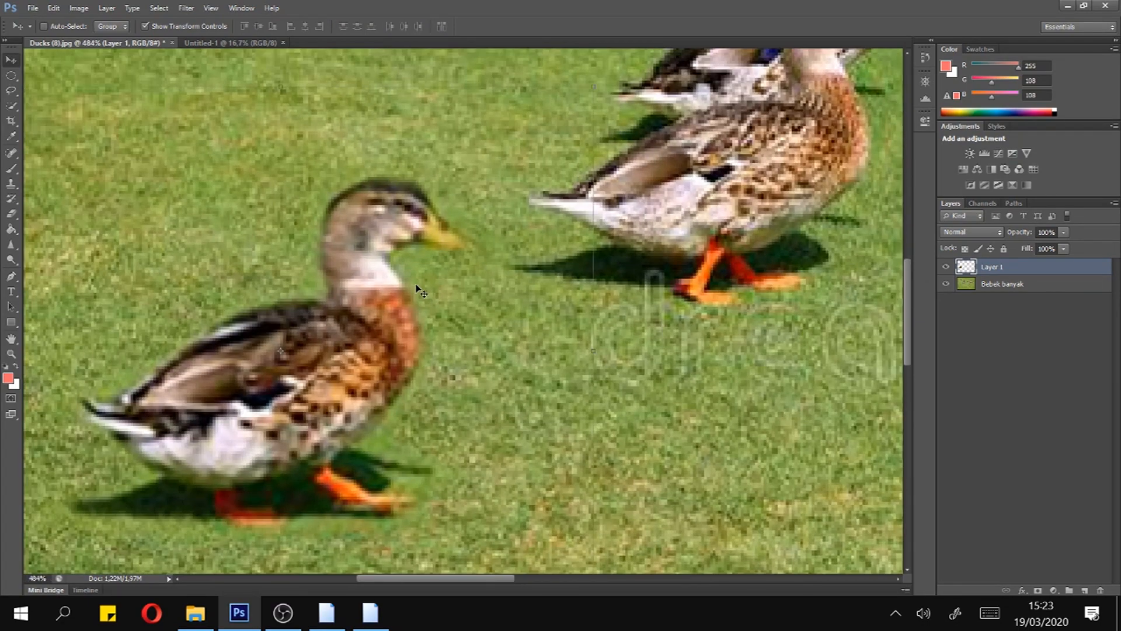
{"action": "scroll", "coordinate": [420, 291], "scroll_direction": "up", "scroll_amount": 4}
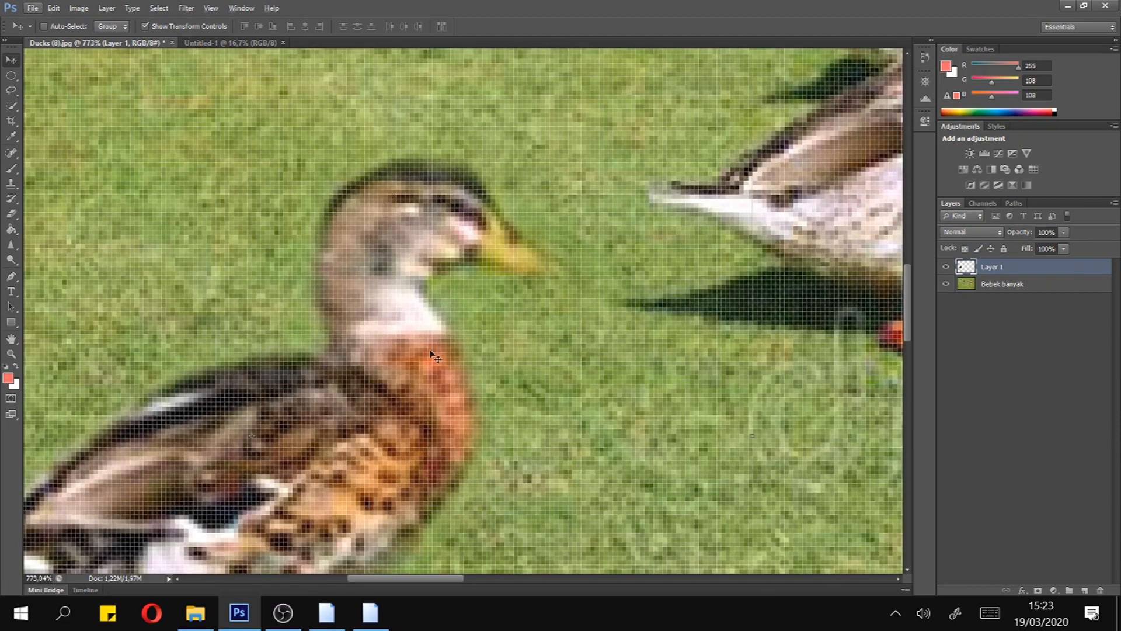
{"action": "scroll", "coordinate": [478, 186], "scroll_direction": "down", "scroll_amount": 3}
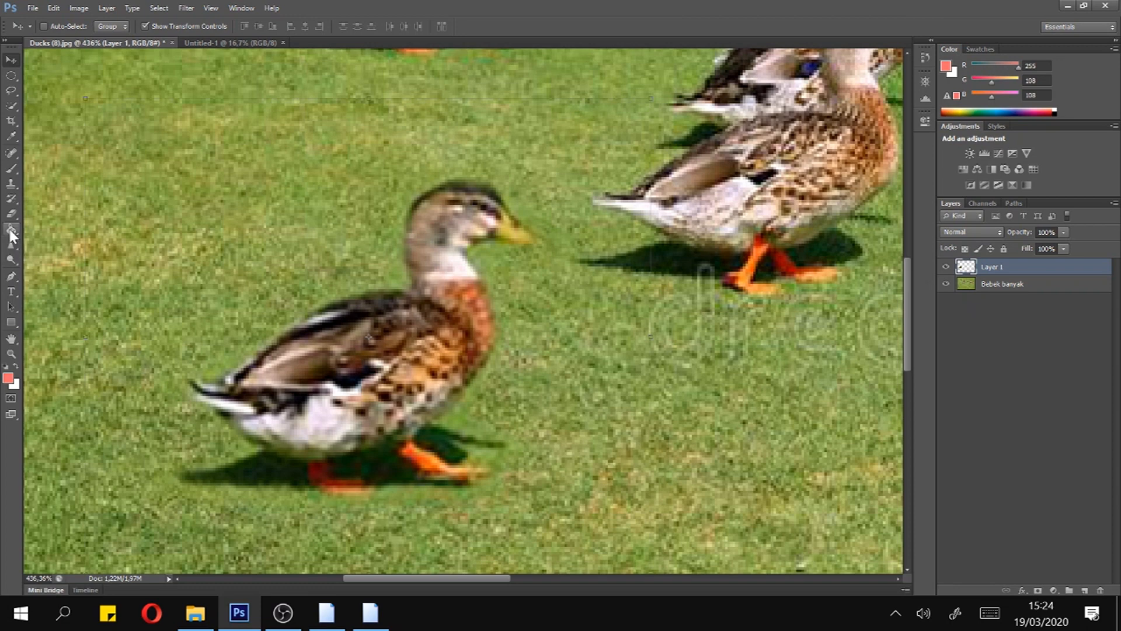
{"action": "left_click", "coordinate": [12, 248]}
{"action": "left_click", "coordinate": [12, 248]}
{"action": "left_click", "coordinate": [10, 244]}
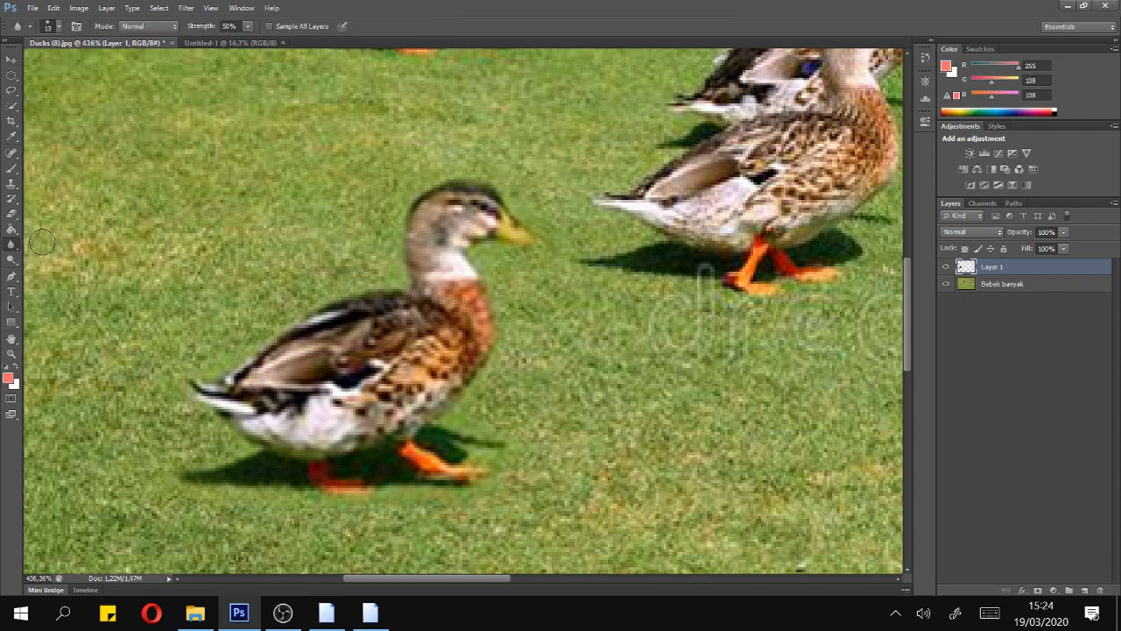
{"action": "left_click", "coordinate": [13, 245]}
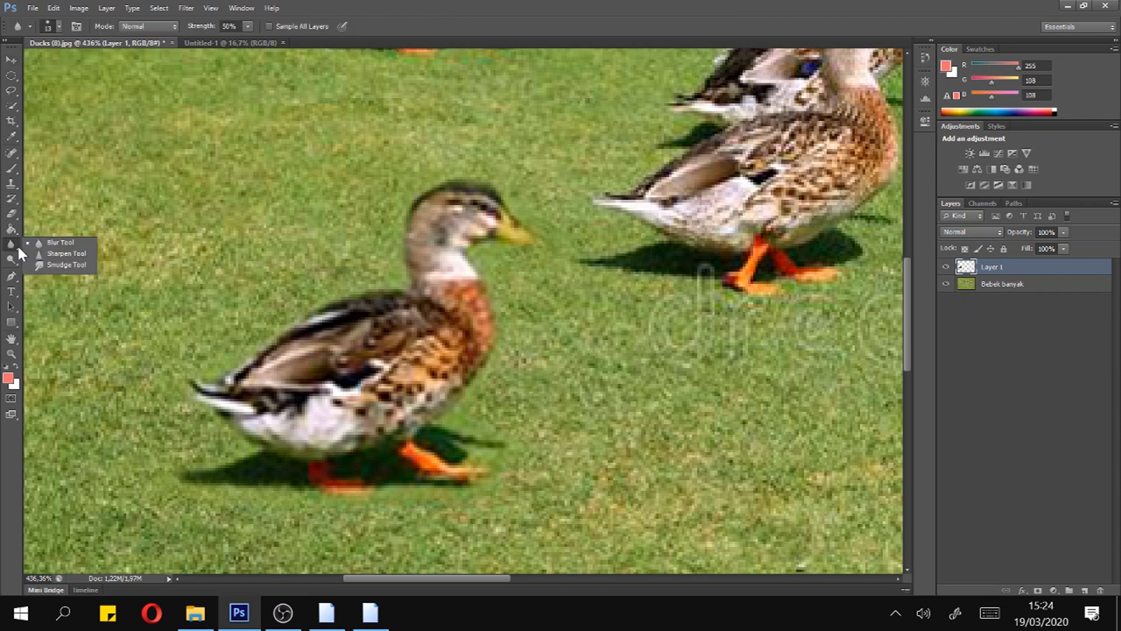
{"action": "left_click", "coordinate": [65, 253]}
{"action": "key", "text": "bracketright"}
{"action": "key", "text": "bracketright"}
{"action": "mouse_move", "coordinate": [435, 262]}
{"action": "left_mouse_down"}
{"action": "mouse_move", "coordinate": [439, 251]}
{"action": "mouse_move", "coordinate": [443, 266]}
{"action": "mouse_move", "coordinate": [438, 252]}
{"action": "left_mouse_up"}
{"action": "key", "text": "bracketright"}
{"action": "key", "text": "bracketright"}
{"action": "mouse_move", "coordinate": [438, 251]}
{"action": "left_mouse_down"}
{"action": "mouse_move", "coordinate": [429, 234]}
{"action": "mouse_move", "coordinate": [444, 222]}
{"action": "mouse_move", "coordinate": [497, 249]}
{"action": "left_mouse_up"}
Sharpen the duck copy's neck, chest and body feathers at 50% strength, and compare it with the other ducks
{"action": "scroll", "coordinate": [496, 248], "scroll_direction": "down", "scroll_amount": 3}
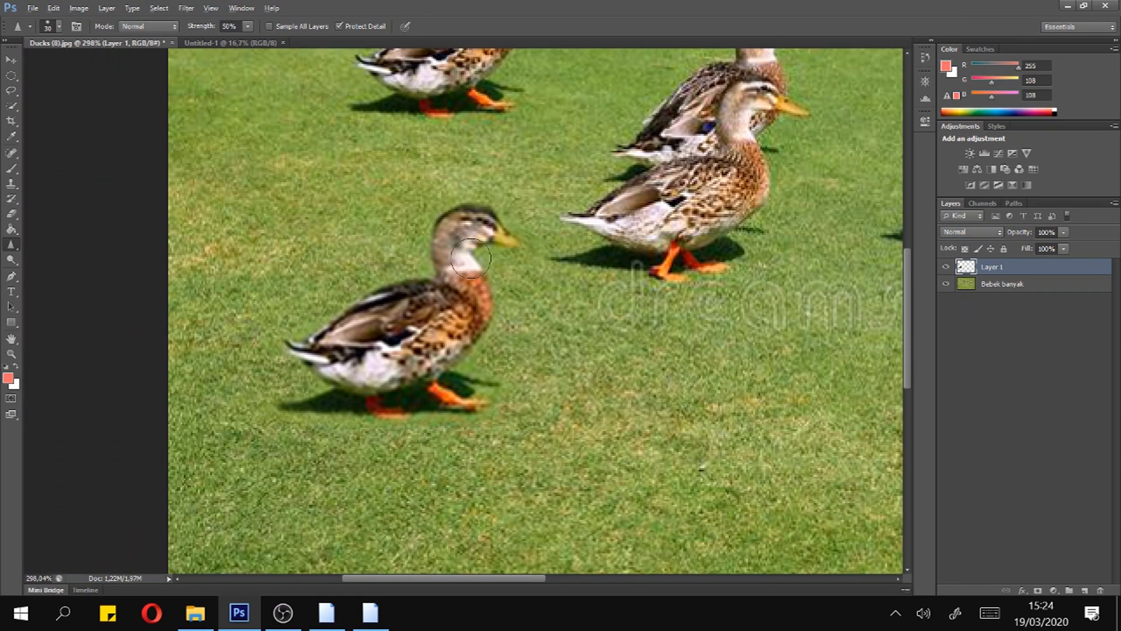
{"action": "scroll", "coordinate": [459, 261], "scroll_direction": "up", "scroll_amount": 1}
{"action": "scroll", "coordinate": [459, 261], "scroll_direction": "up", "scroll_amount": 3}
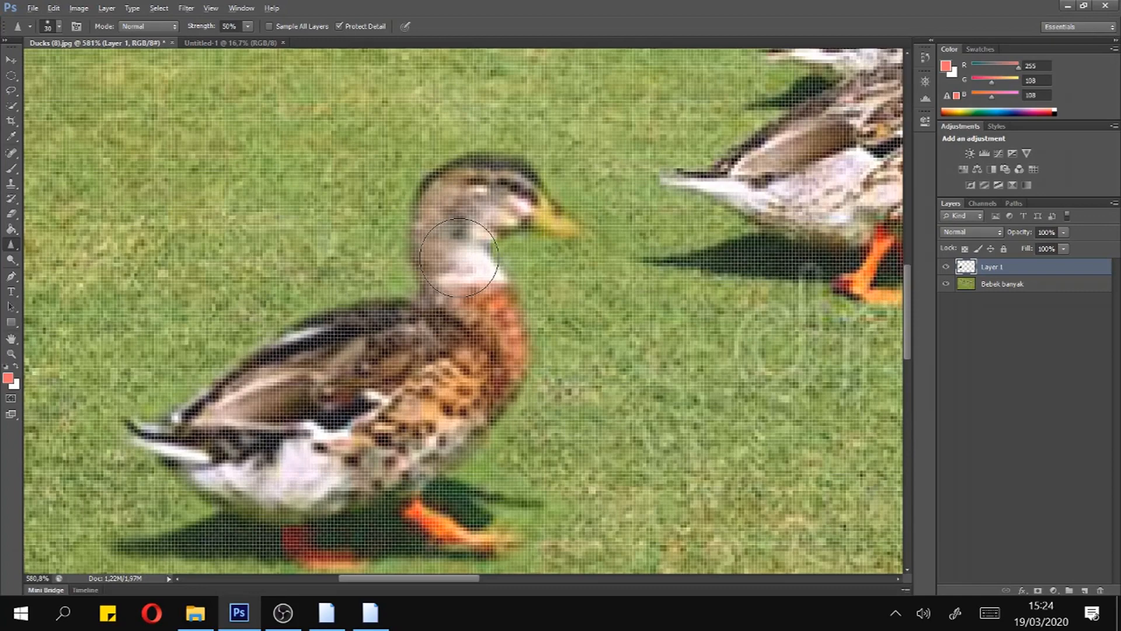
{"action": "scroll", "coordinate": [459, 257], "scroll_direction": "down", "scroll_amount": 2}
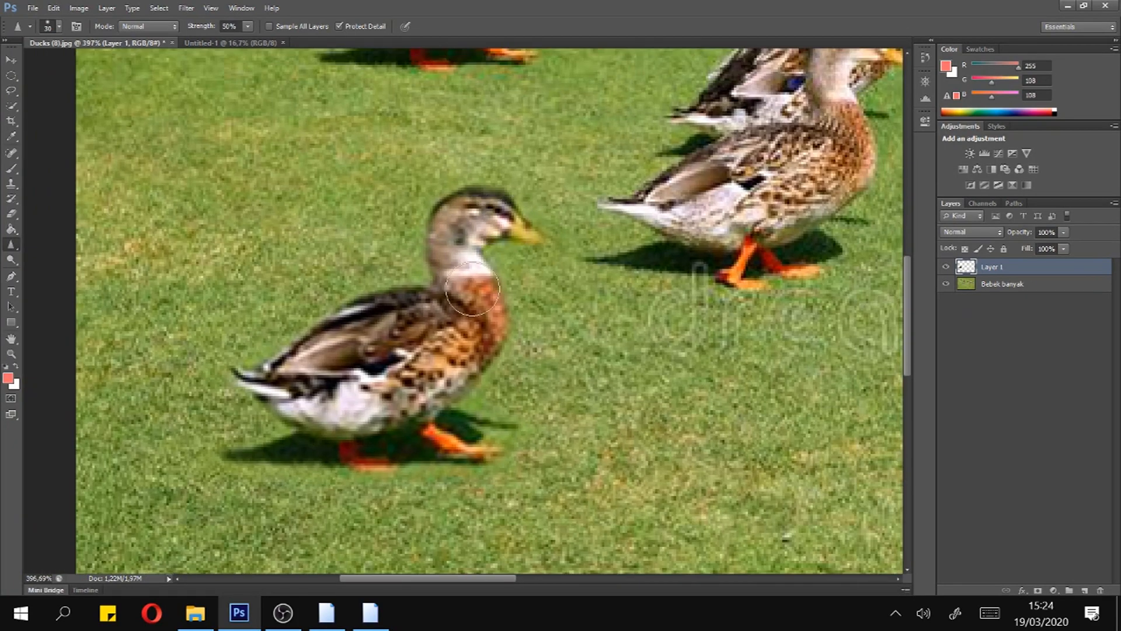
{"action": "mouse_move", "coordinate": [452, 237]}
{"action": "left_mouse_down"}
{"action": "mouse_move", "coordinate": [452, 266]}
{"action": "mouse_move", "coordinate": [478, 306]}
{"action": "mouse_move", "coordinate": [504, 228]}
{"action": "mouse_move", "coordinate": [555, 251]}
{"action": "mouse_move", "coordinate": [431, 239]}
{"action": "mouse_move", "coordinate": [451, 303]}
{"action": "mouse_move", "coordinate": [420, 307]}
{"action": "mouse_move", "coordinate": [415, 325]}
{"action": "mouse_move", "coordinate": [470, 286]}
{"action": "mouse_move", "coordinate": [426, 380]}
{"action": "left_mouse_up"}
{"action": "scroll", "coordinate": [517, 325], "scroll_direction": "down", "scroll_amount": 6}
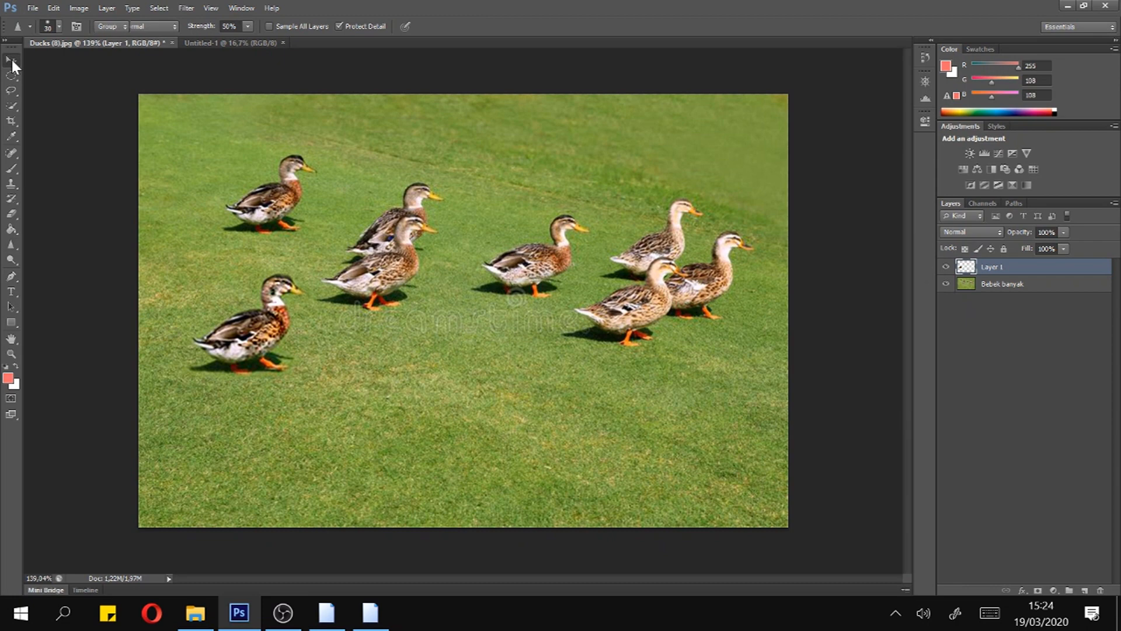
{"action": "left_click", "coordinate": [11, 59]}
{"action": "scroll", "coordinate": [485, 324], "scroll_direction": "down", "scroll_amount": 1}
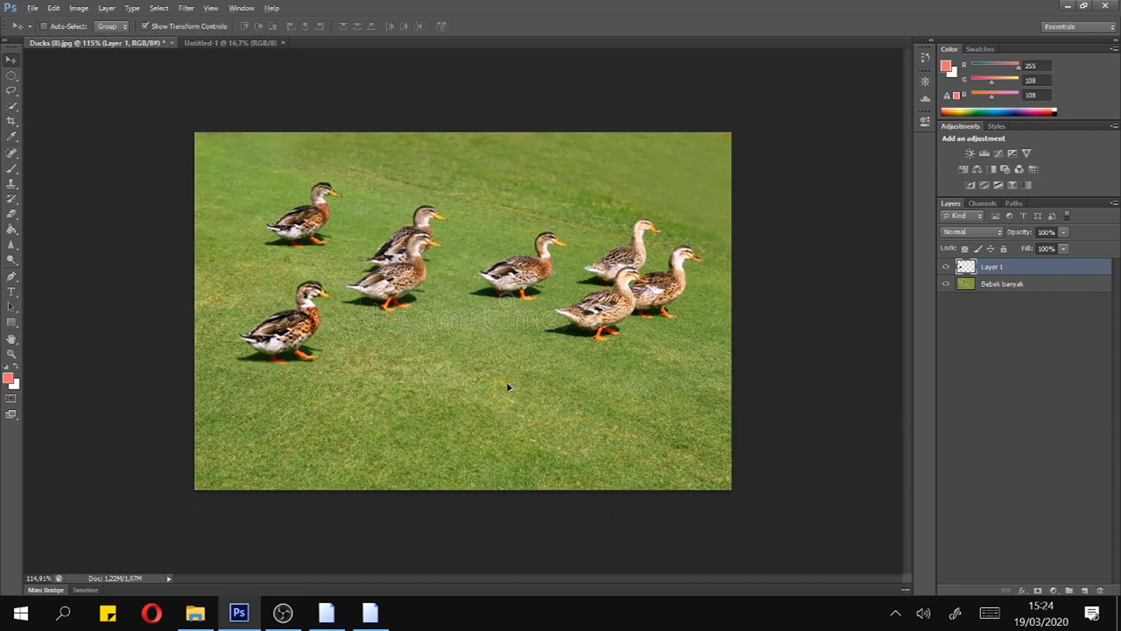
{"action": "scroll", "coordinate": [431, 360], "scroll_direction": "up", "scroll_amount": 4}
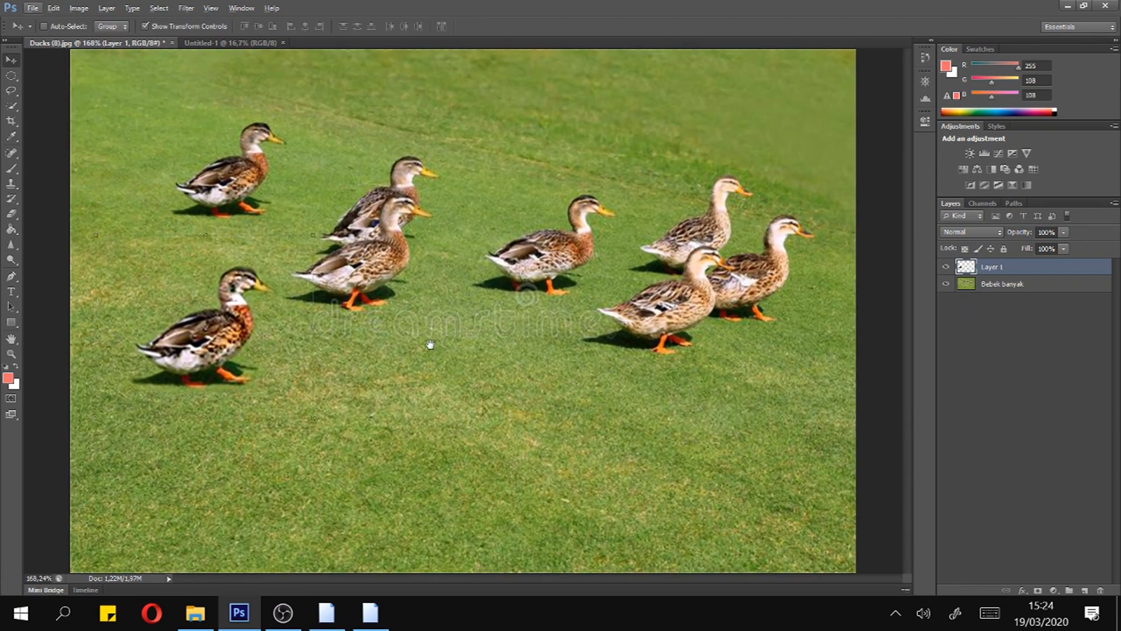
{"action": "scroll", "coordinate": [407, 275], "scroll_direction": "up", "scroll_amount": 1}
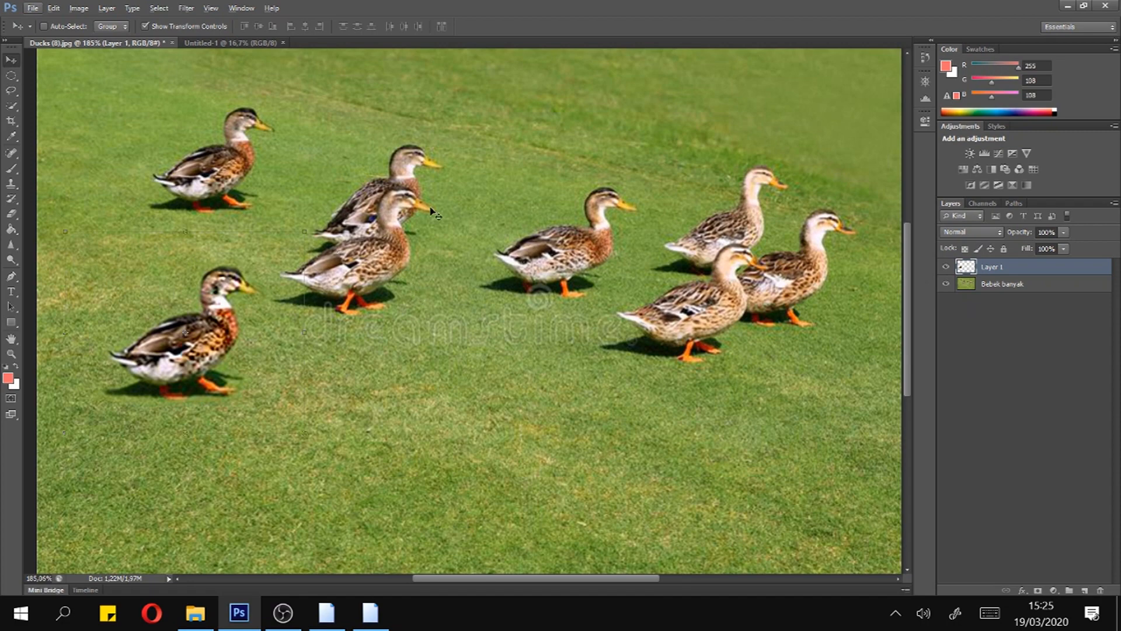
{"action": "scroll", "coordinate": [430, 232], "scroll_direction": "down", "scroll_amount": 3}
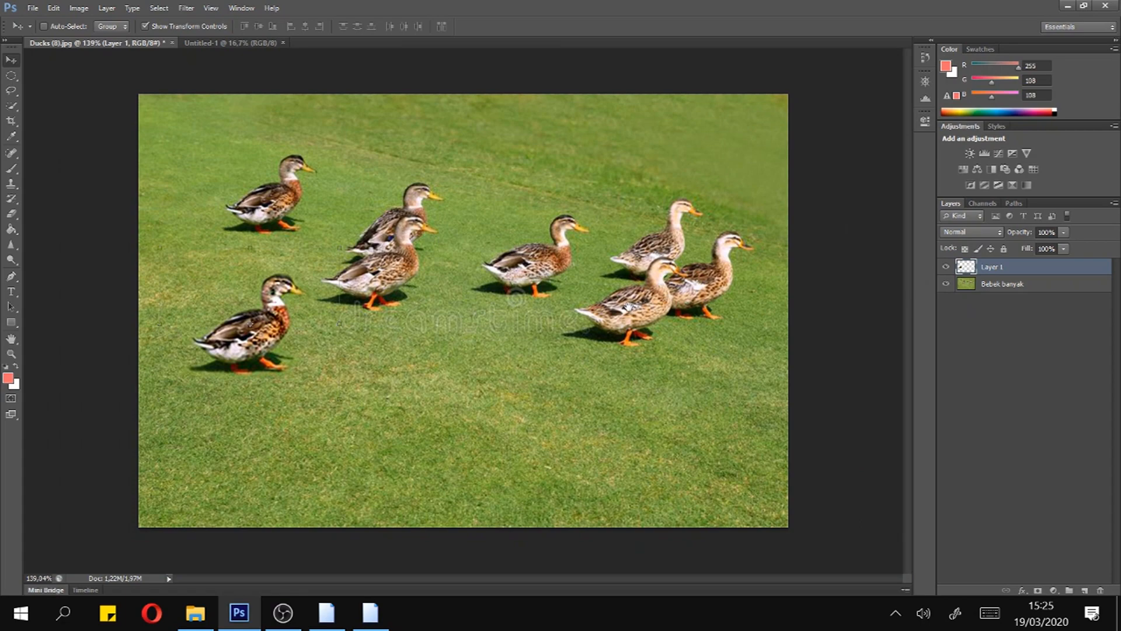
{"action": "scroll", "coordinate": [637, 268], "scroll_direction": "up", "scroll_amount": 4}
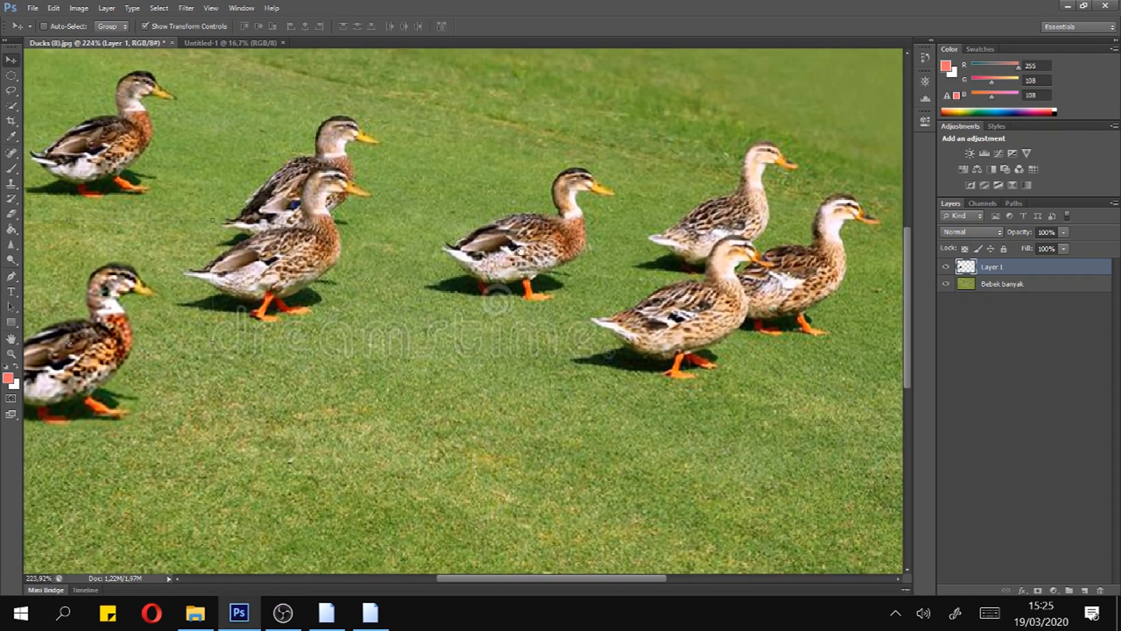
{"action": "left_click_drag", "start_coordinate": [623, 211], "coordinate": [662, 196]}
{"action": "scroll", "coordinate": [413, 297], "scroll_direction": "down", "scroll_amount": 4}
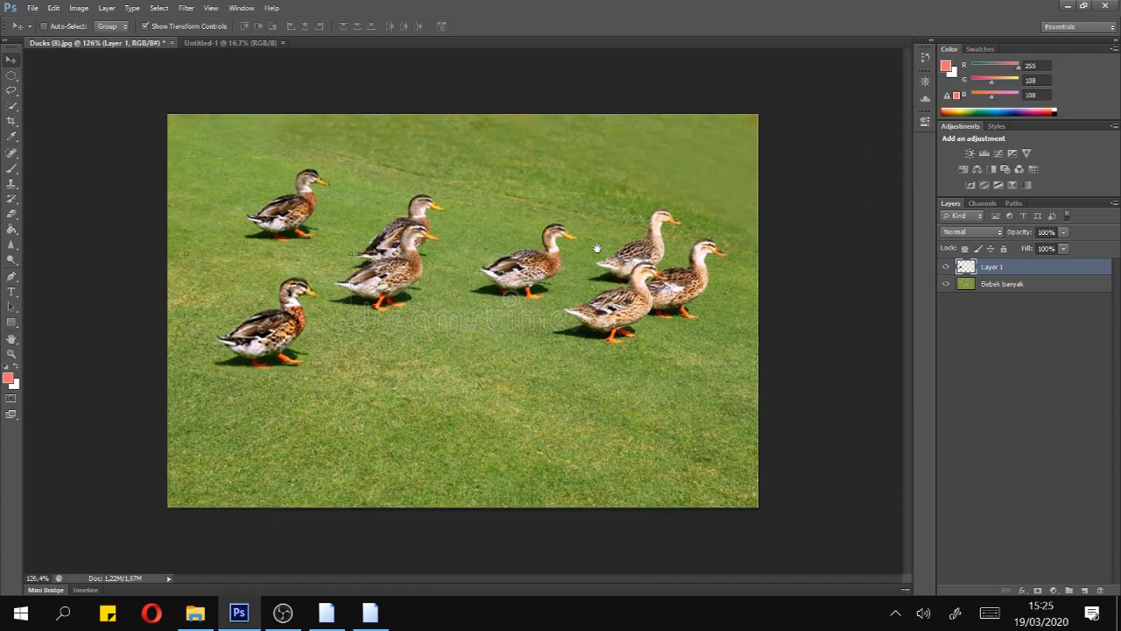
Switch to File Explorer and place Ducks (6).jpg into the open Ducks (8).jpg document
{"action": "left_click", "coordinate": [195, 613]}
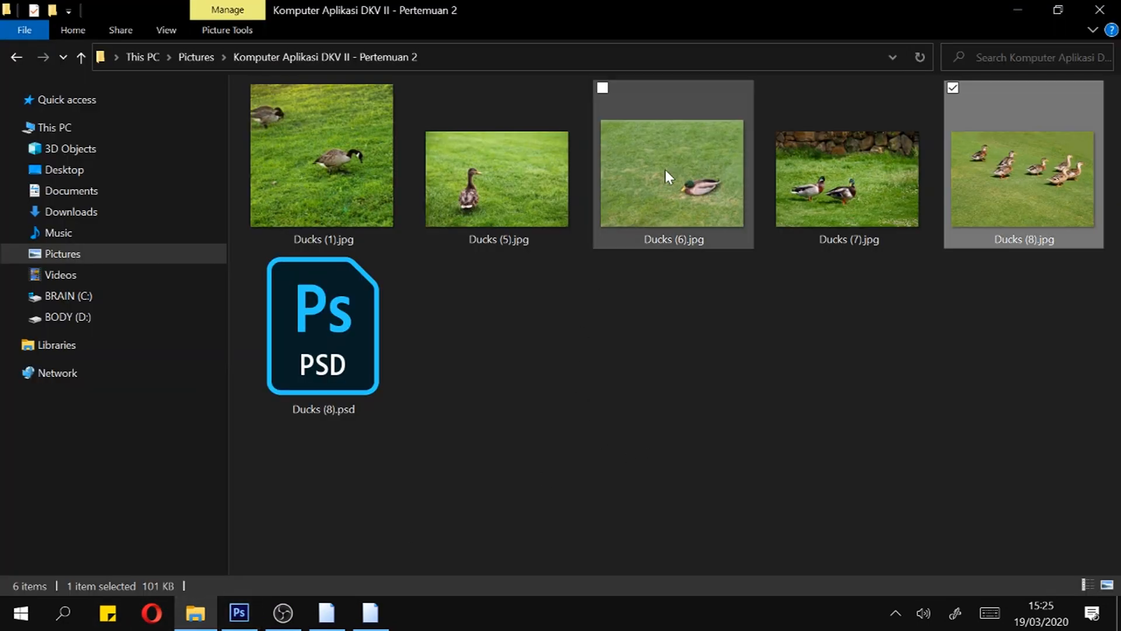
{"action": "left_click", "coordinate": [359, 166]}
{"action": "left_click", "coordinate": [488, 181]}
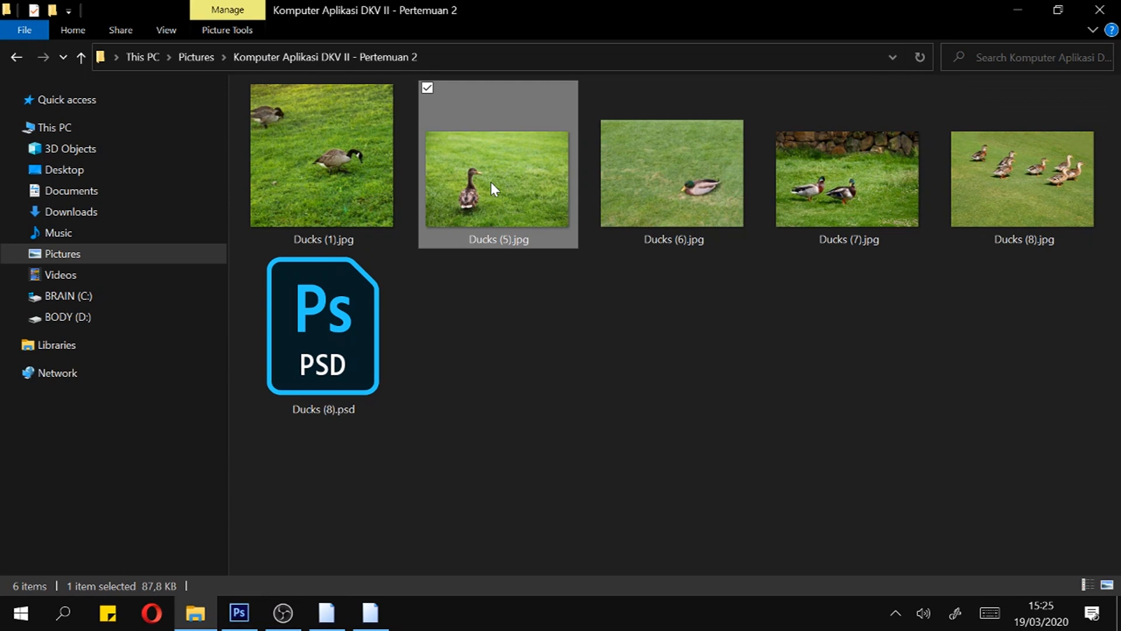
{"action": "left_click", "coordinate": [658, 179]}
{"action": "left_click", "coordinate": [888, 192]}
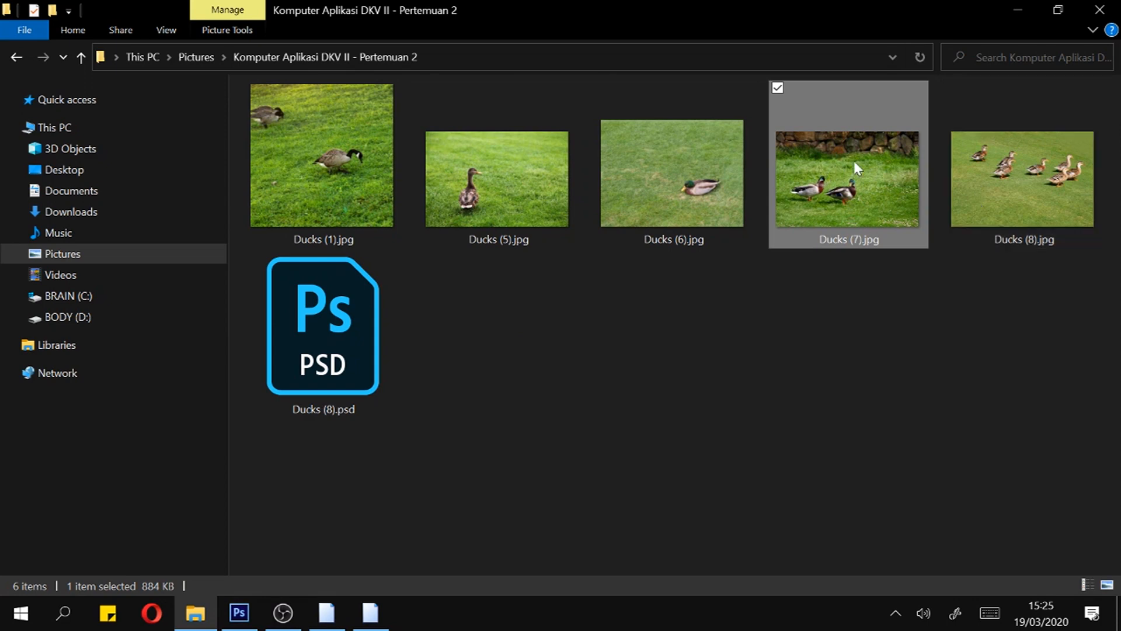
{"action": "left_click", "coordinate": [671, 169]}
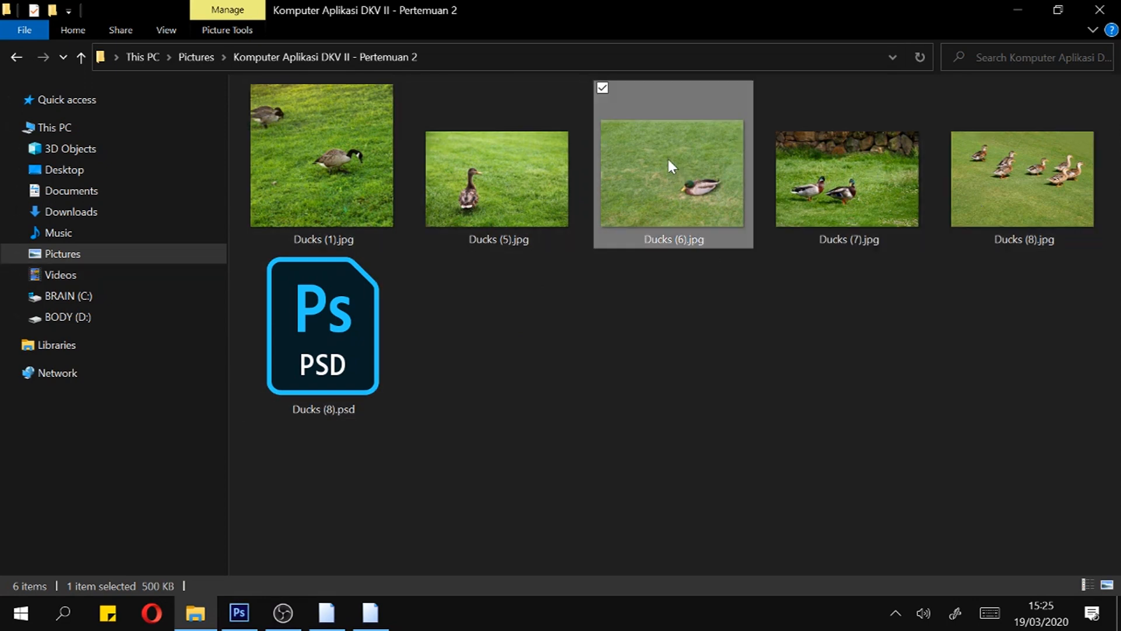
{"action": "left_click_drag", "start_coordinate": [666, 158], "coordinate": [514, 436]}
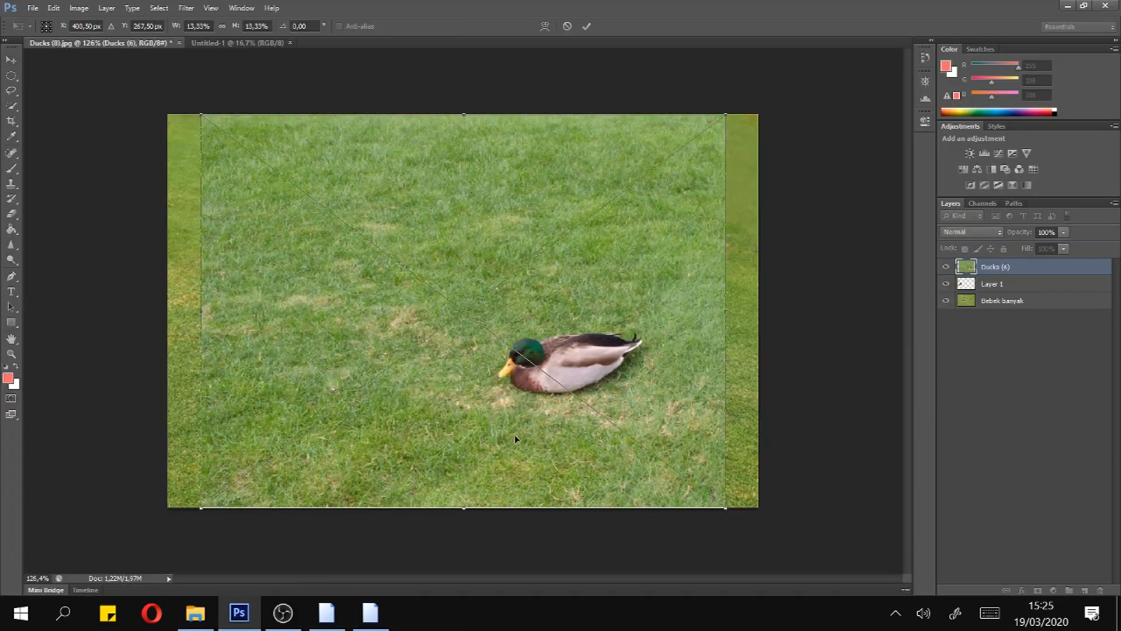
Commit the placed Ducks (6) photo and position it so the whole mallard lies inside the canvas
{"action": "left_click_drag", "start_coordinate": [435, 364], "coordinate": [571, 284]}
{"action": "key", "text": "Return"}
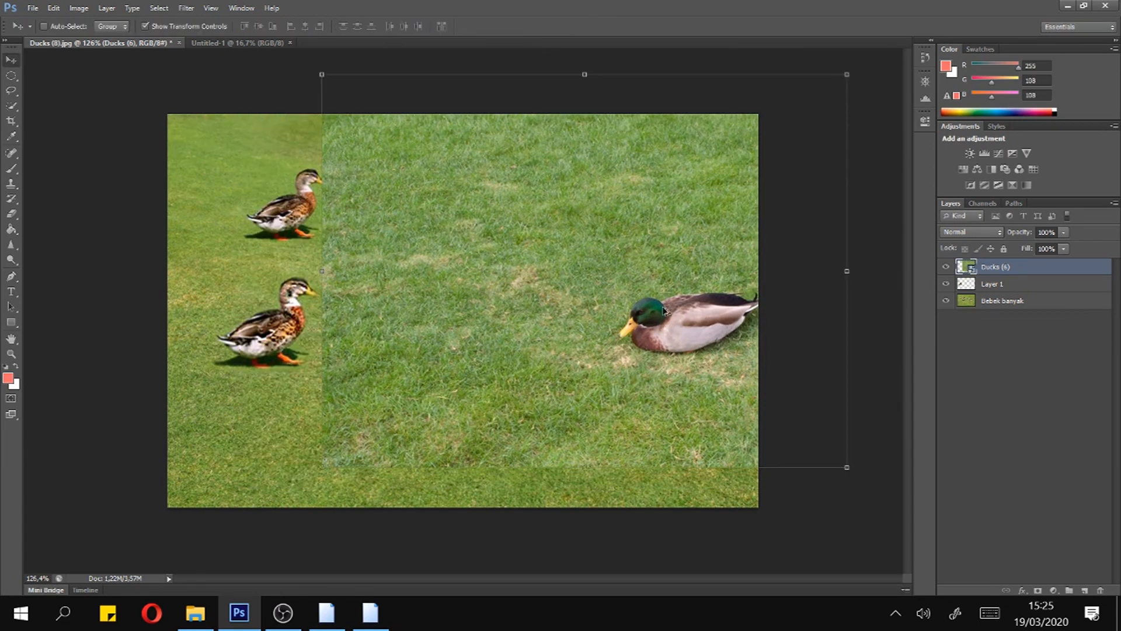
{"action": "key", "text": "ctrl+0"}
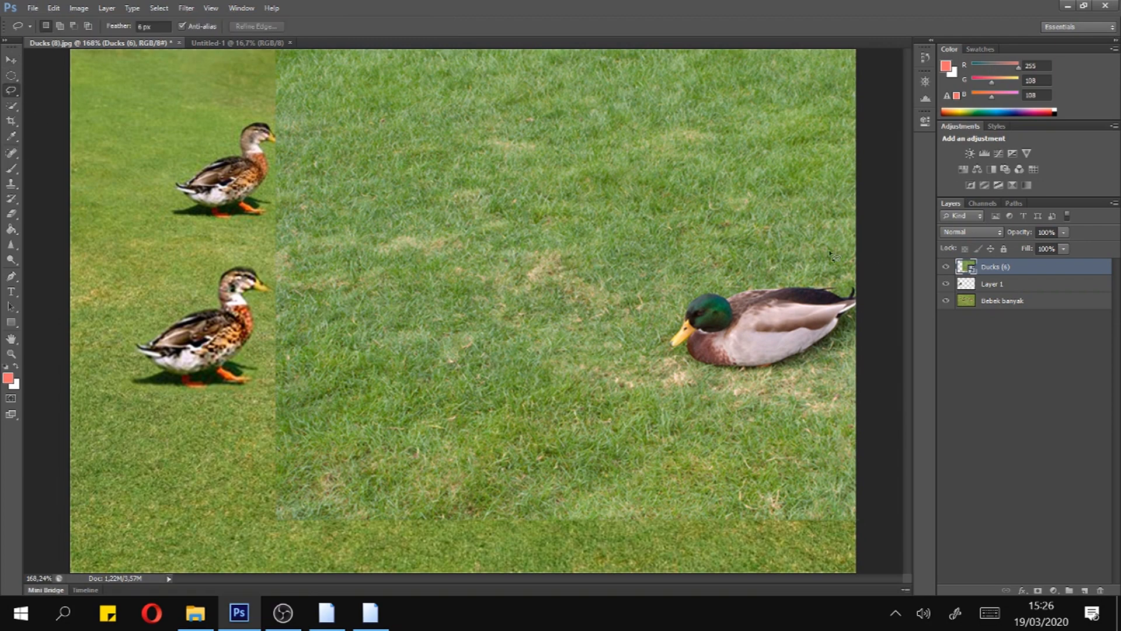
{"action": "left_click_drag", "start_coordinate": [602, 226], "coordinate": [499, 220]}
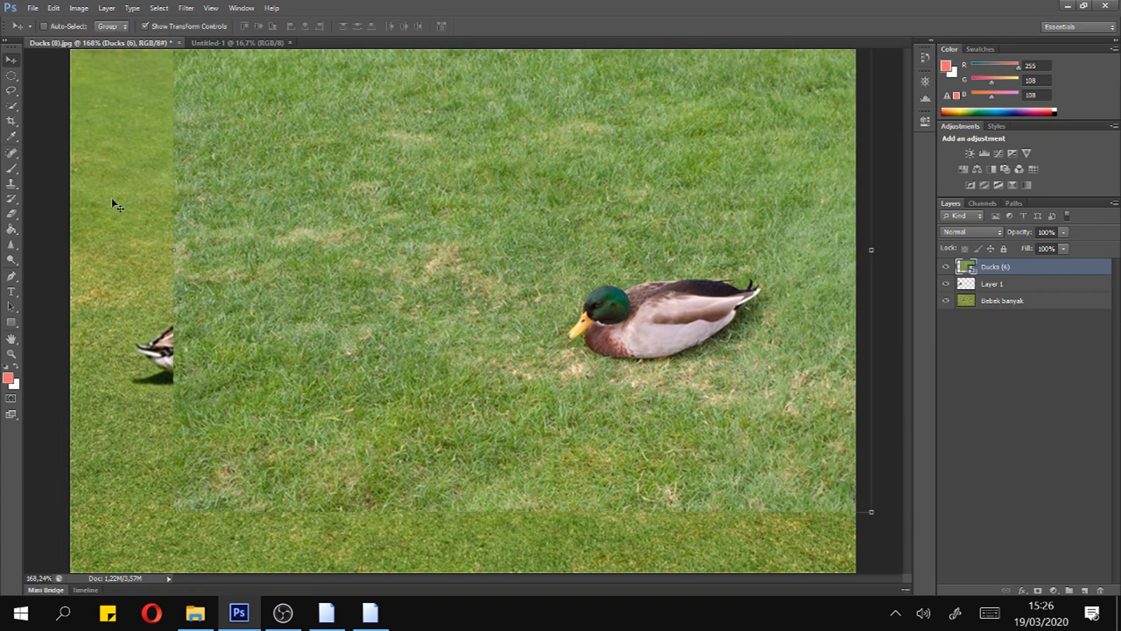
Lasso a loose selection around the mallard and its surrounding grass, and feather it by 6 pixels
{"action": "left_click", "coordinate": [10, 90]}
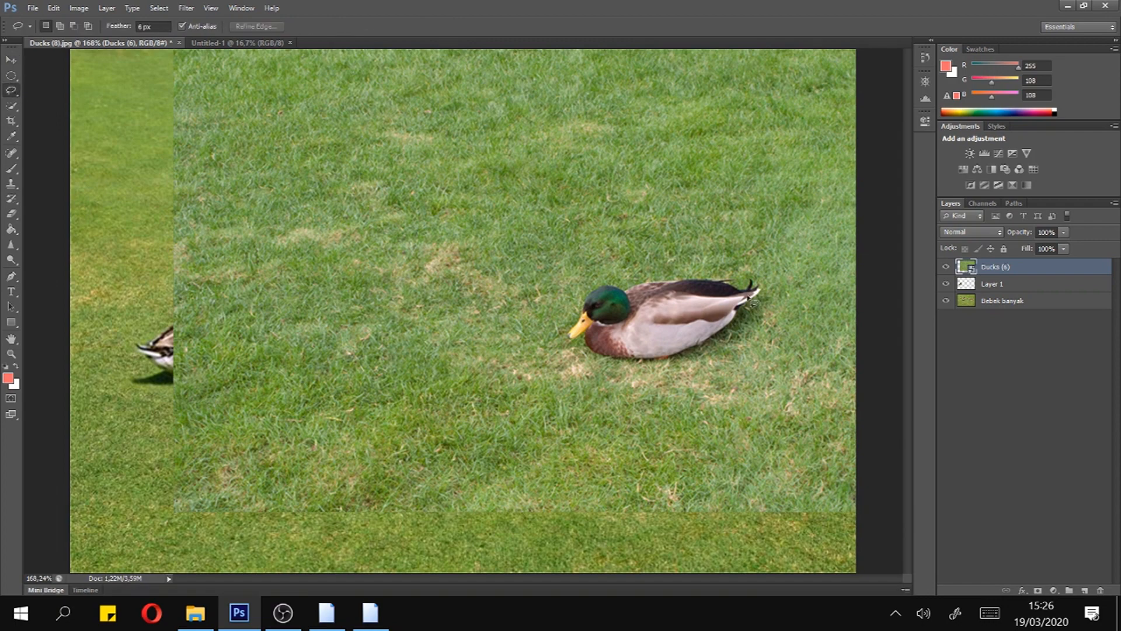
{"action": "mouse_move", "coordinate": [590, 259]}
{"action": "left_mouse_down"}
{"action": "mouse_move", "coordinate": [518, 344]}
{"action": "mouse_move", "coordinate": [714, 382]}
{"action": "mouse_move", "coordinate": [843, 300]}
{"action": "mouse_move", "coordinate": [789, 268]}
{"action": "mouse_move", "coordinate": [593, 257]}
{"action": "left_mouse_up"}
{"action": "right_click", "coordinate": [717, 288]}
{"action": "left_click", "coordinate": [759, 332]}
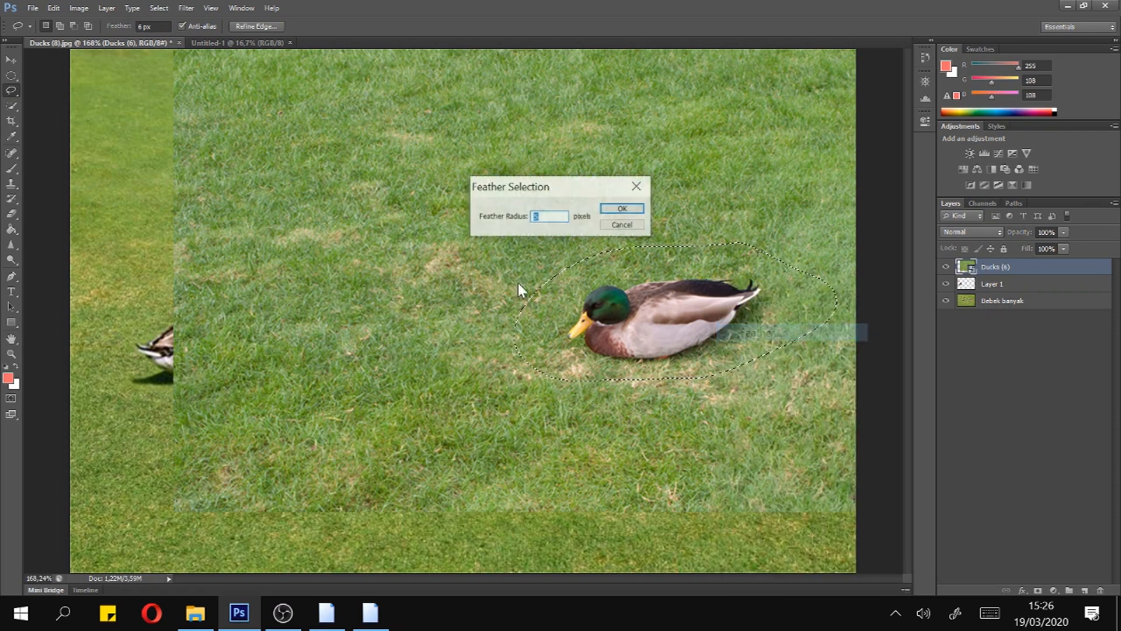
{"action": "key", "text": "Return"}
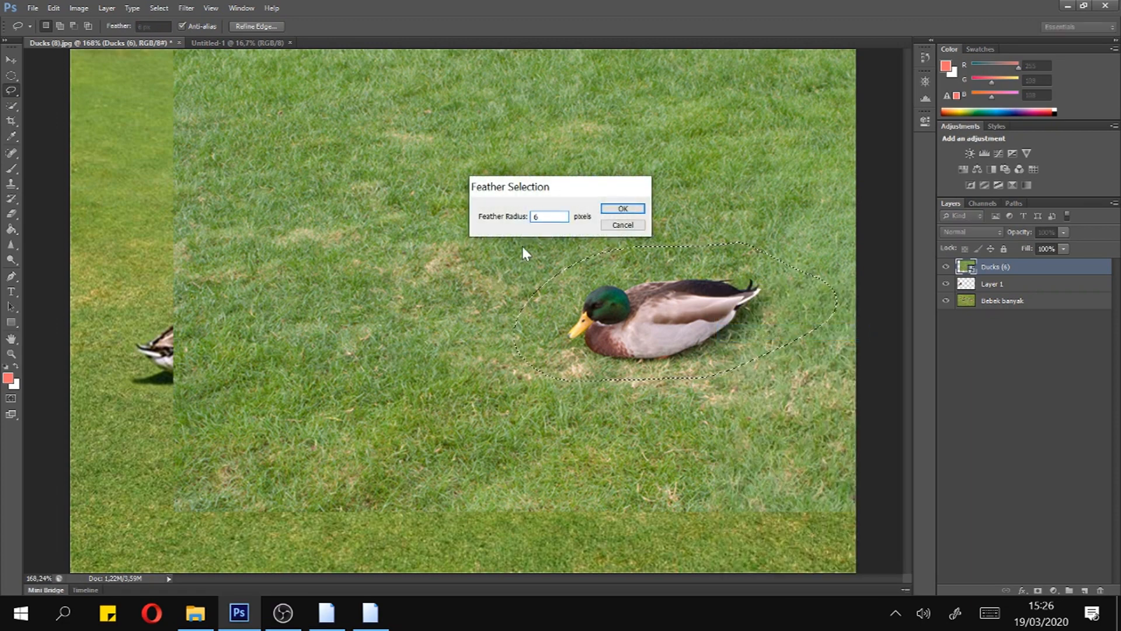
Copy the feathered mallard selection to a new layer and hide the Ducks (6) layer
{"action": "right_click", "coordinate": [712, 297]}
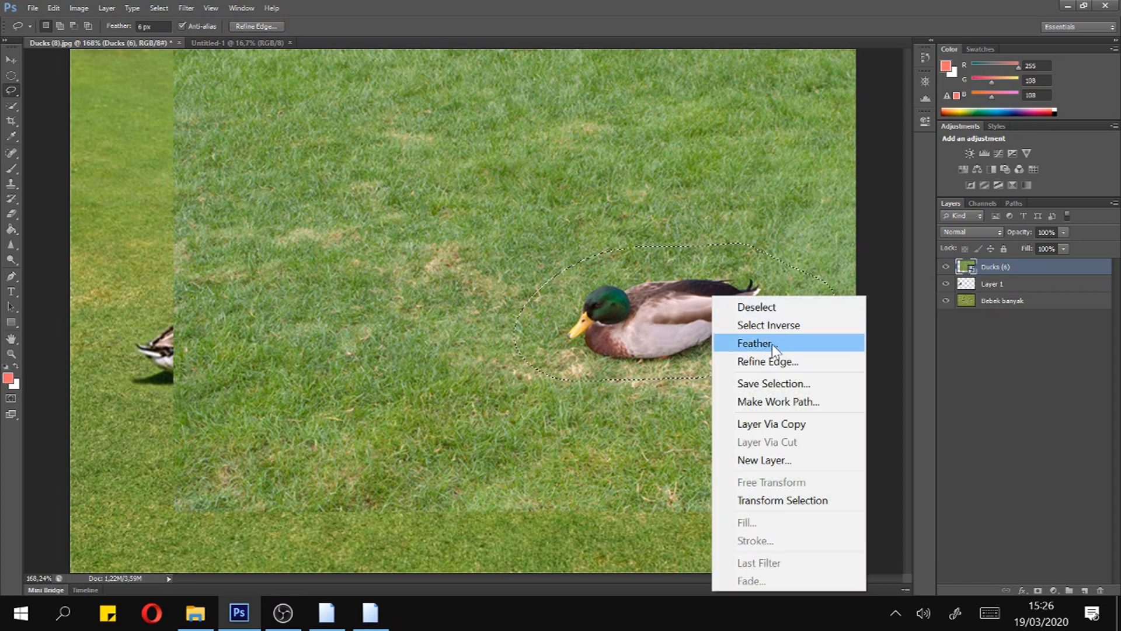
{"action": "left_click", "coordinate": [792, 424]}
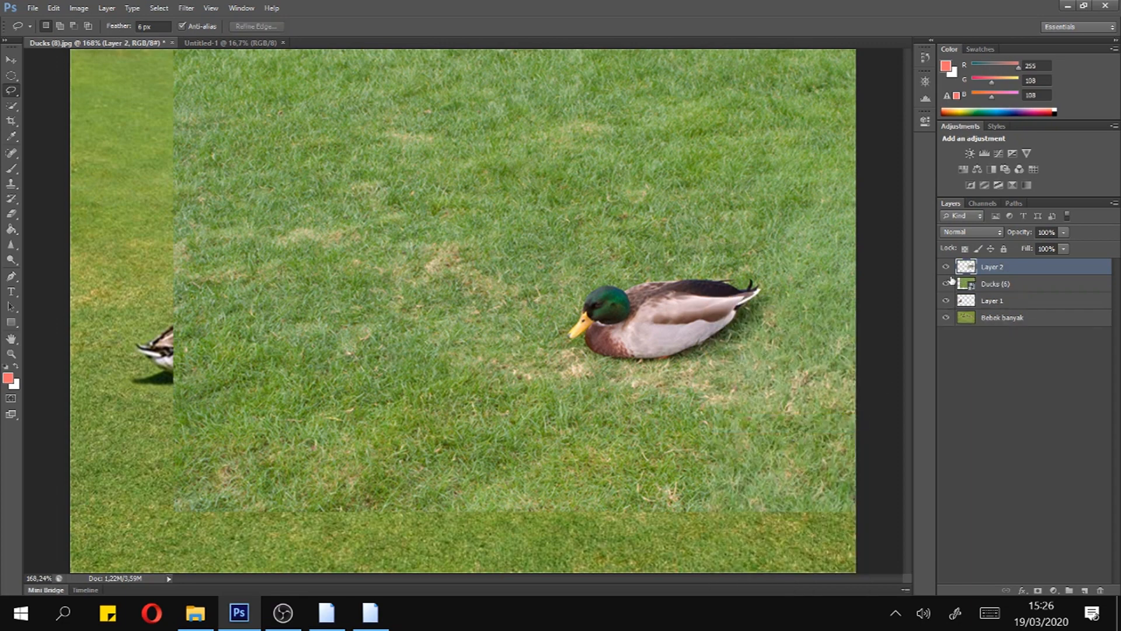
{"action": "left_click", "coordinate": [946, 284]}
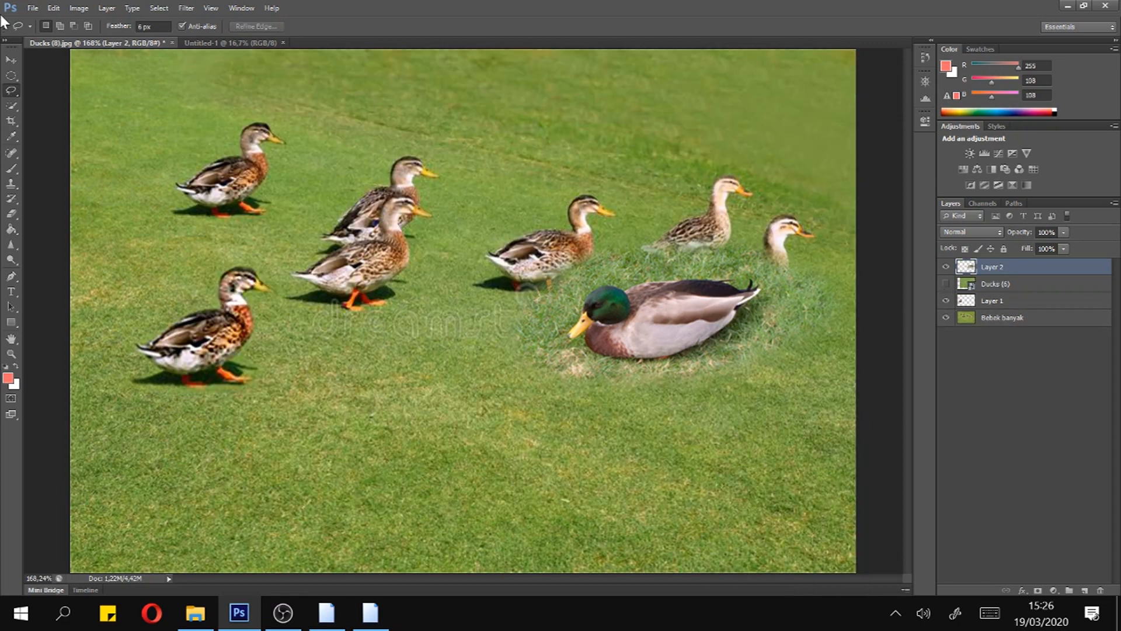
Move the mallard cutout with Free Transform onto the open grass below the walking ducks
{"action": "left_click", "coordinate": [10, 60]}
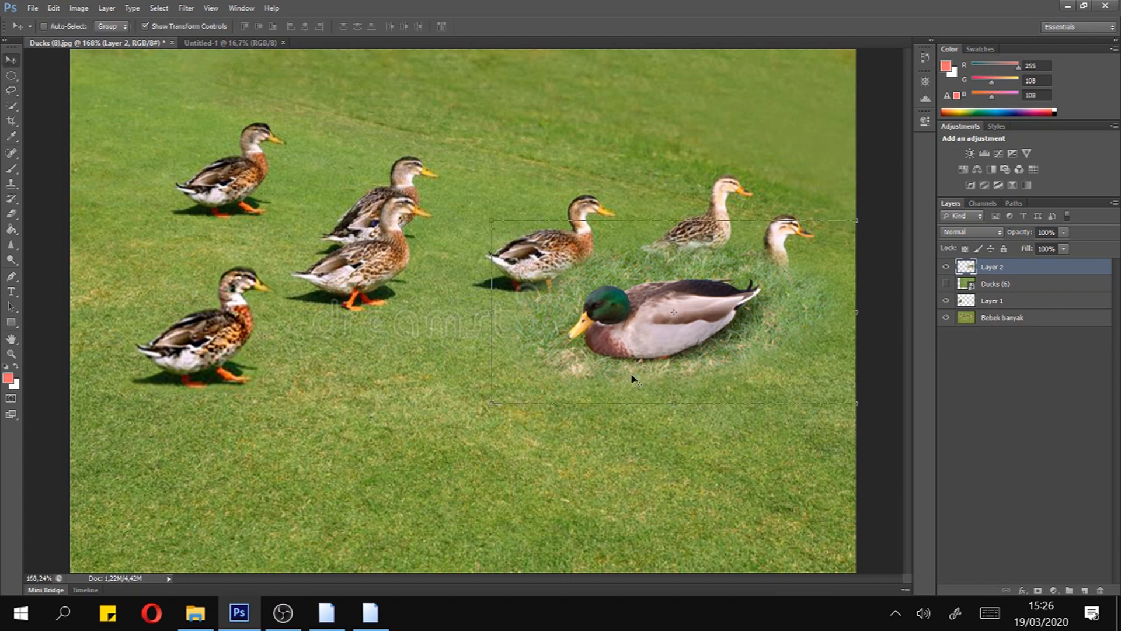
{"action": "key", "text": "ctrl+t"}
{"action": "left_click_drag", "start_coordinate": [685, 353], "coordinate": [464, 496]}
{"action": "left_click_drag", "start_coordinate": [651, 359], "coordinate": [601, 426]}
{"action": "double_click", "coordinate": [477, 467]}
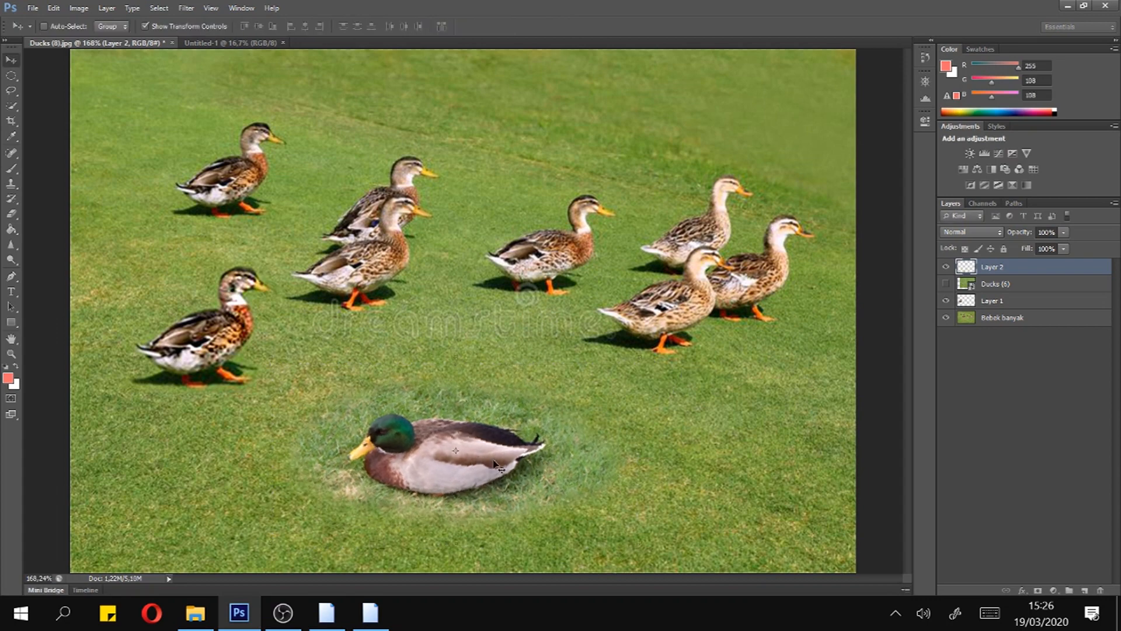
Erase the mismatched grass around the mallard with a 35 px Eraser at 100% opacity, and return to the Move Tool
{"action": "scroll", "coordinate": [540, 482], "scroll_direction": "up", "scroll_amount": 2}
{"action": "left_click_drag", "start_coordinate": [415, 405], "coordinate": [452, 345]}
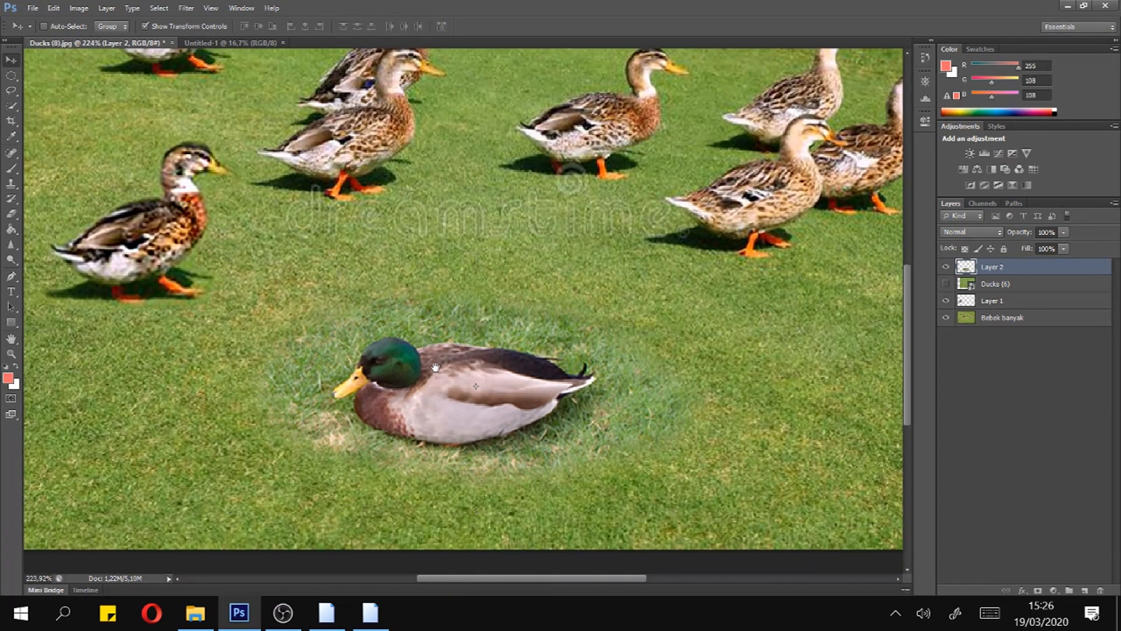
{"action": "left_click", "coordinate": [12, 213]}
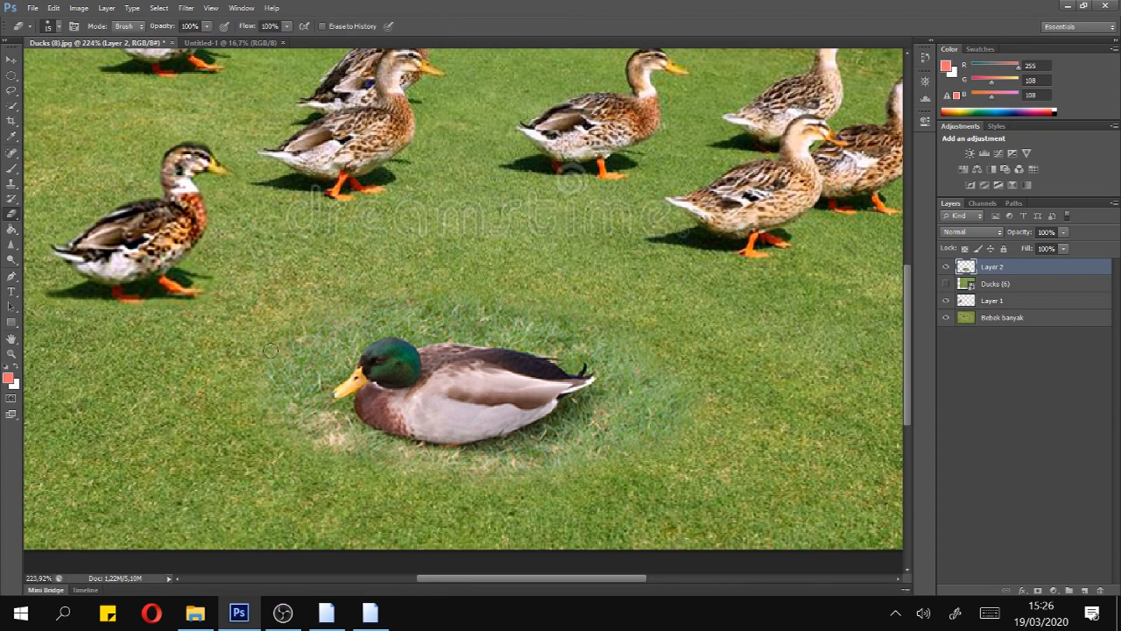
{"action": "key", "text": "bracketright"}
{"action": "key", "text": "bracketright"}
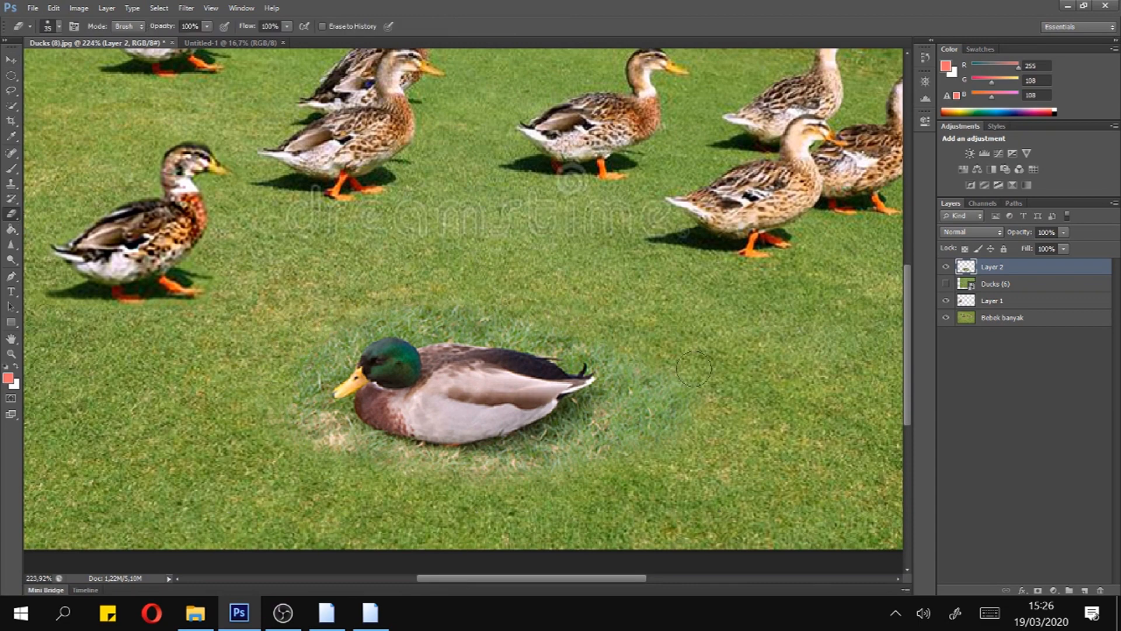
{"action": "mouse_move", "coordinate": [582, 482]}
{"action": "left_mouse_down"}
{"action": "mouse_move", "coordinate": [529, 504]}
{"action": "mouse_move", "coordinate": [612, 446]}
{"action": "mouse_move", "coordinate": [525, 472]}
{"action": "mouse_move", "coordinate": [430, 481]}
{"action": "mouse_move", "coordinate": [320, 440]}
{"action": "mouse_move", "coordinate": [344, 444]}
{"action": "left_mouse_up"}
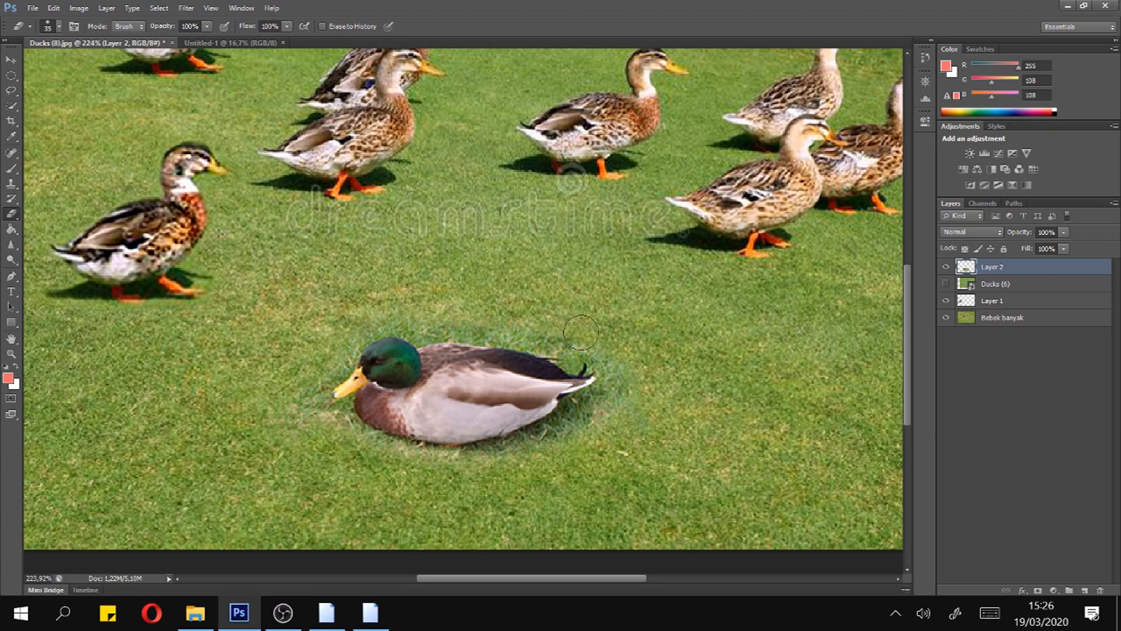
{"action": "scroll", "coordinate": [743, 373], "scroll_direction": "down", "scroll_amount": 3}
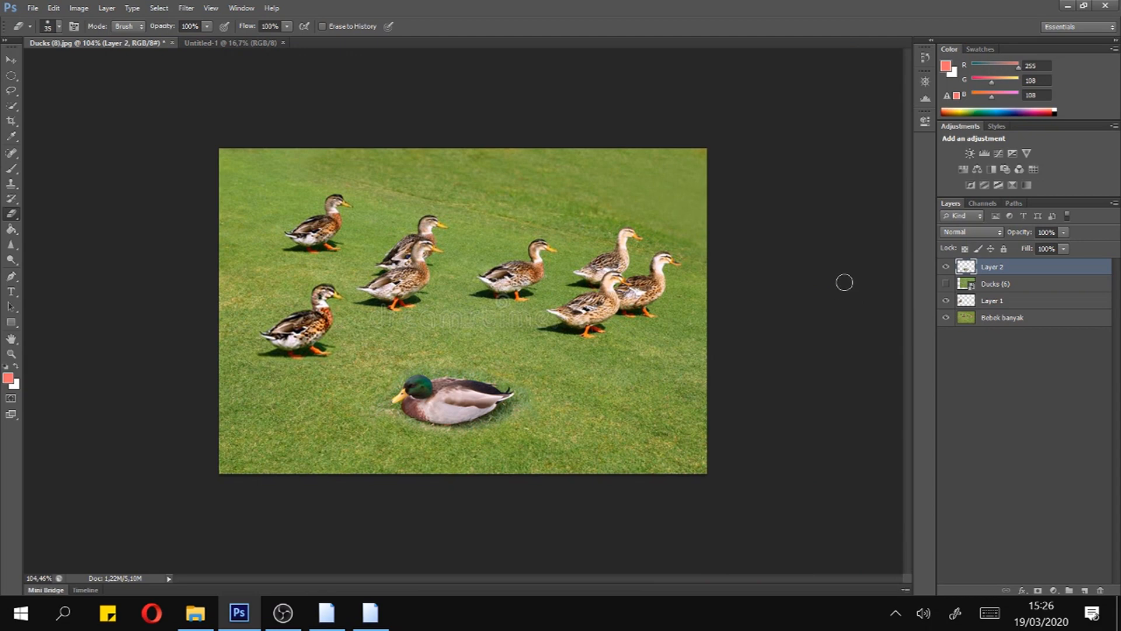
{"action": "left_click", "coordinate": [7, 60]}
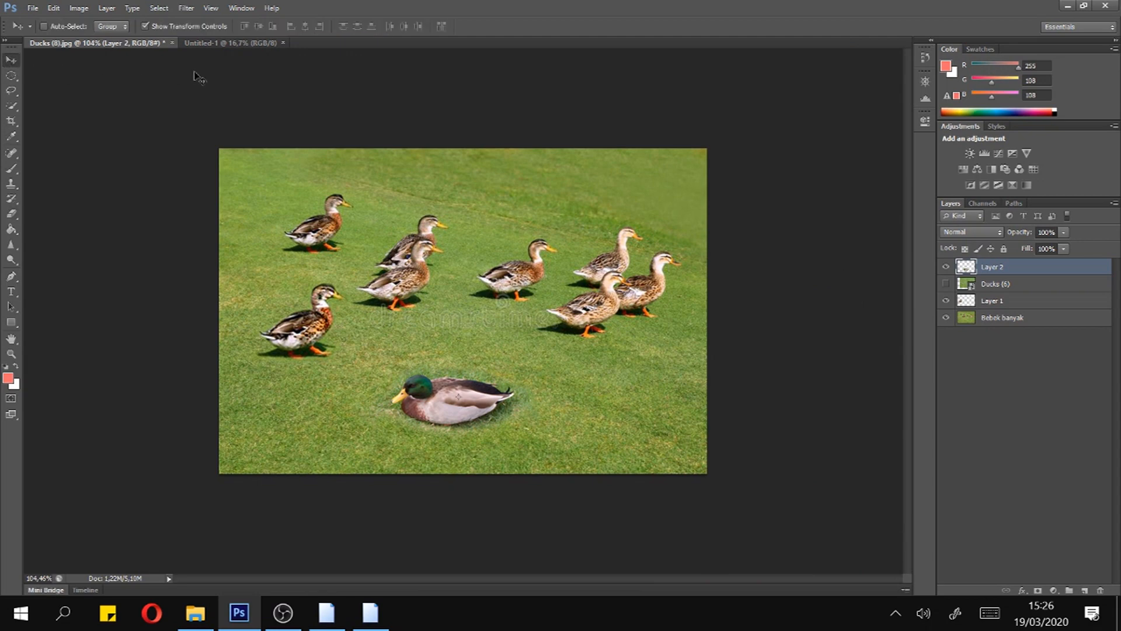
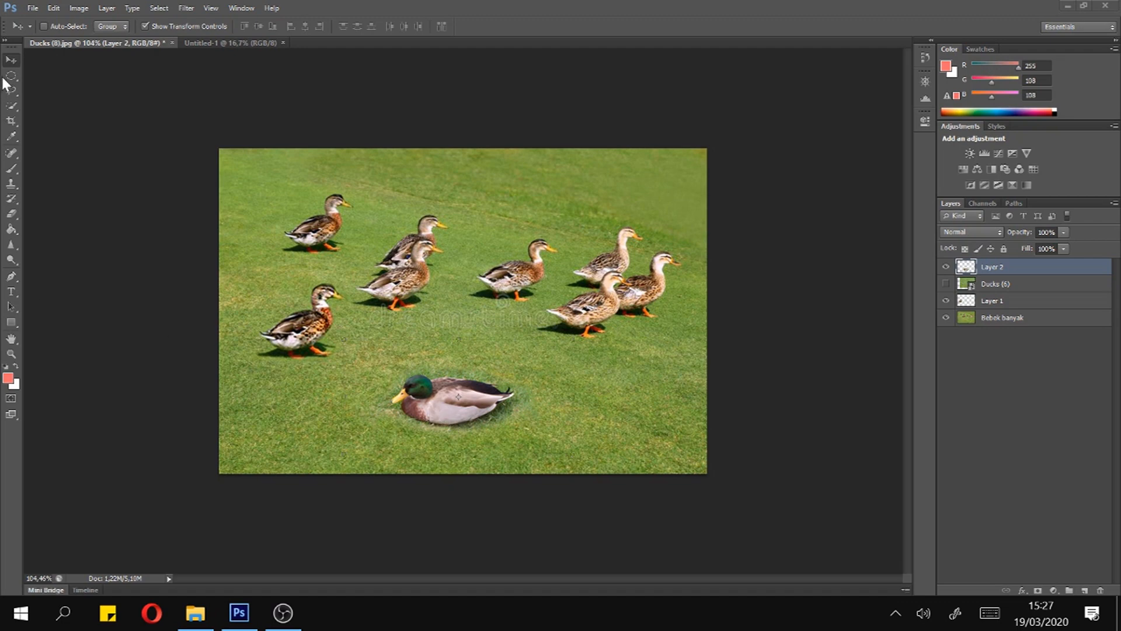
{"action": "left_click", "coordinate": [489, 402]}
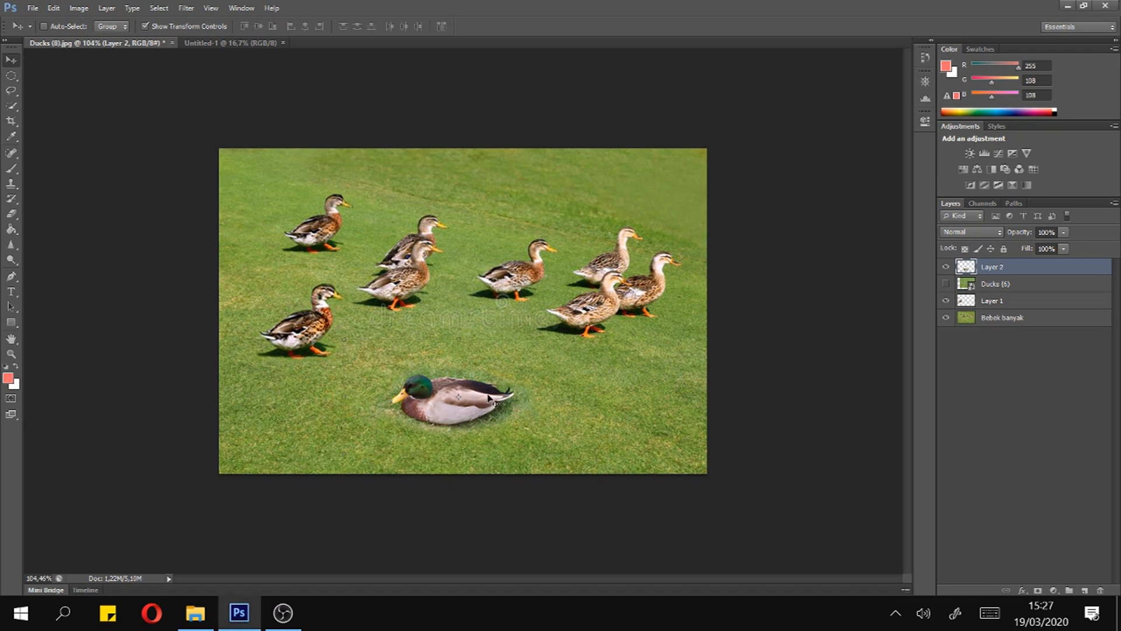